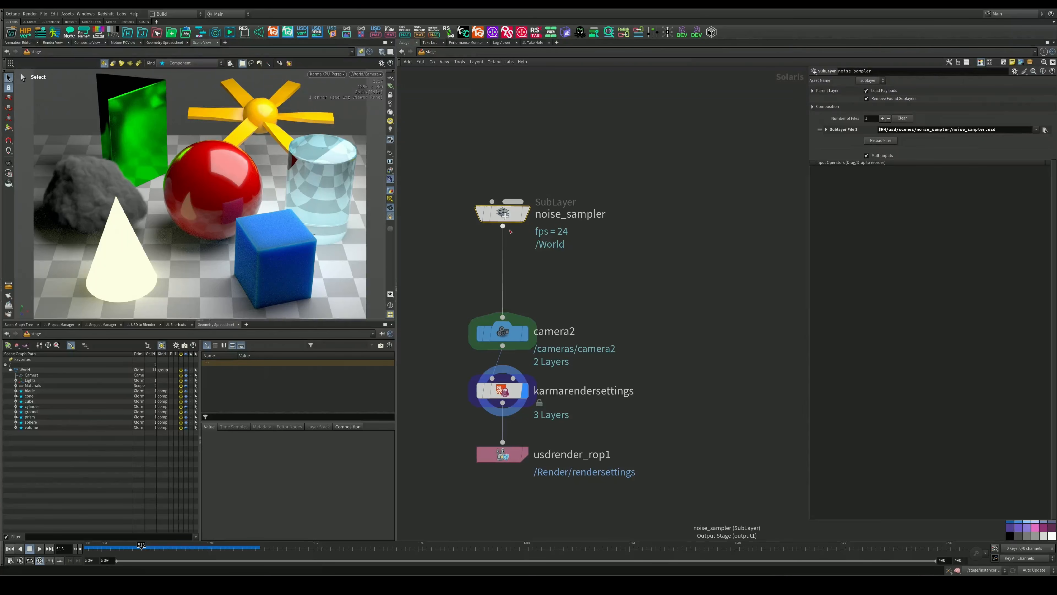
{"action": "key", "text": "Tab"}
{"action": "type", "text": "test"}
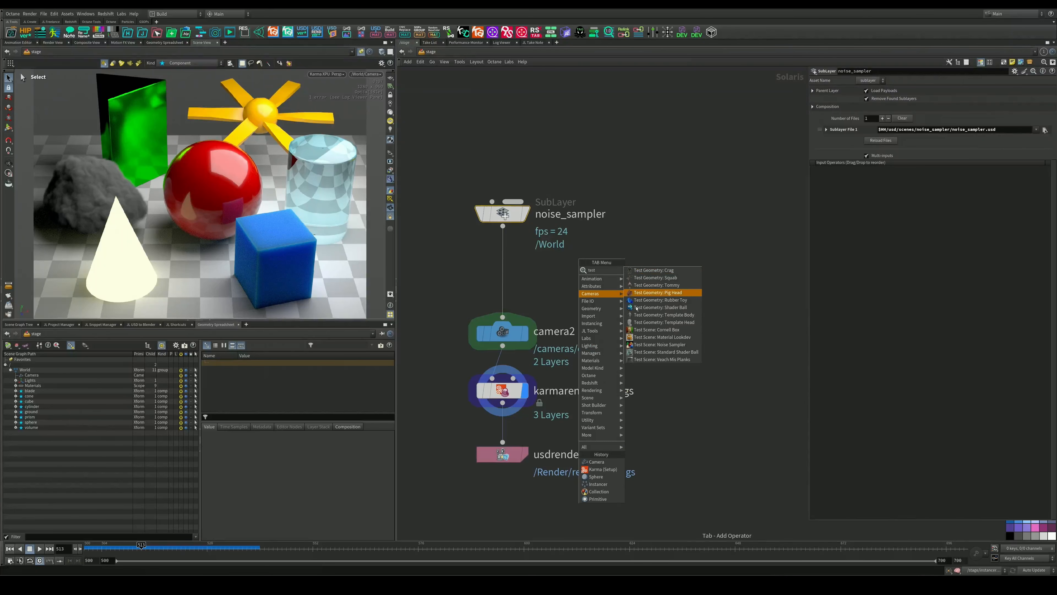
{"action": "key", "text": "Escape"}
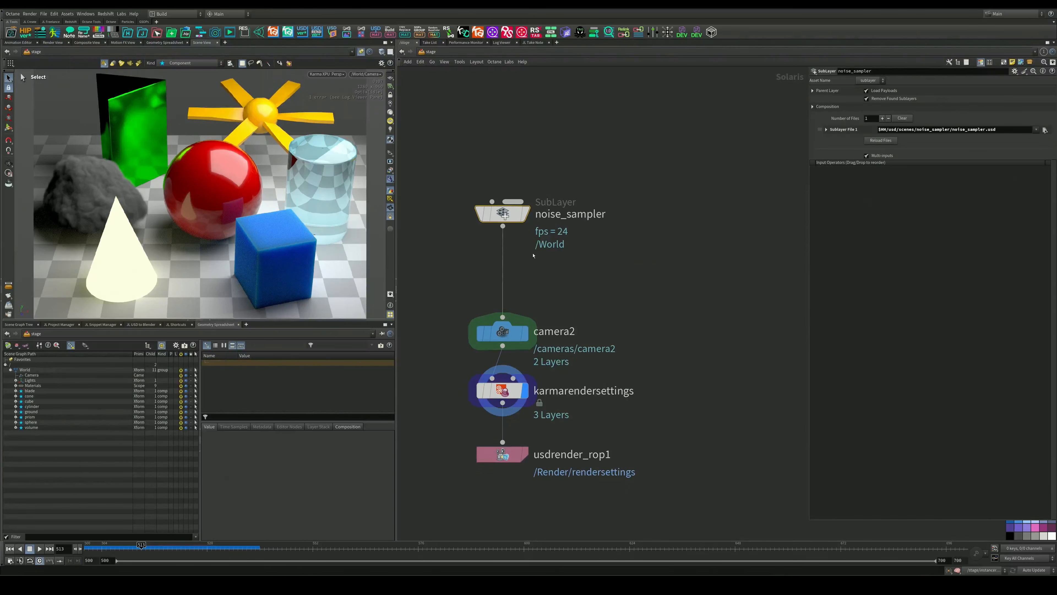
{"action": "middle_click_drag", "start_coordinate": [532, 262], "coordinate": [545, 187]}
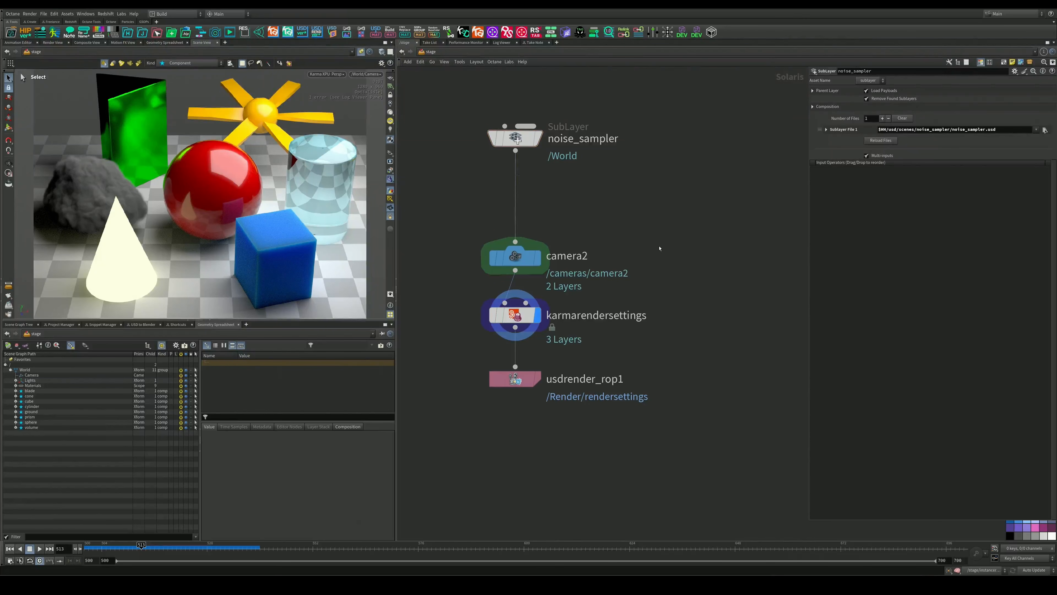
{"action": "key", "text": "Tab"}
{"action": "type", "text": "karm"}
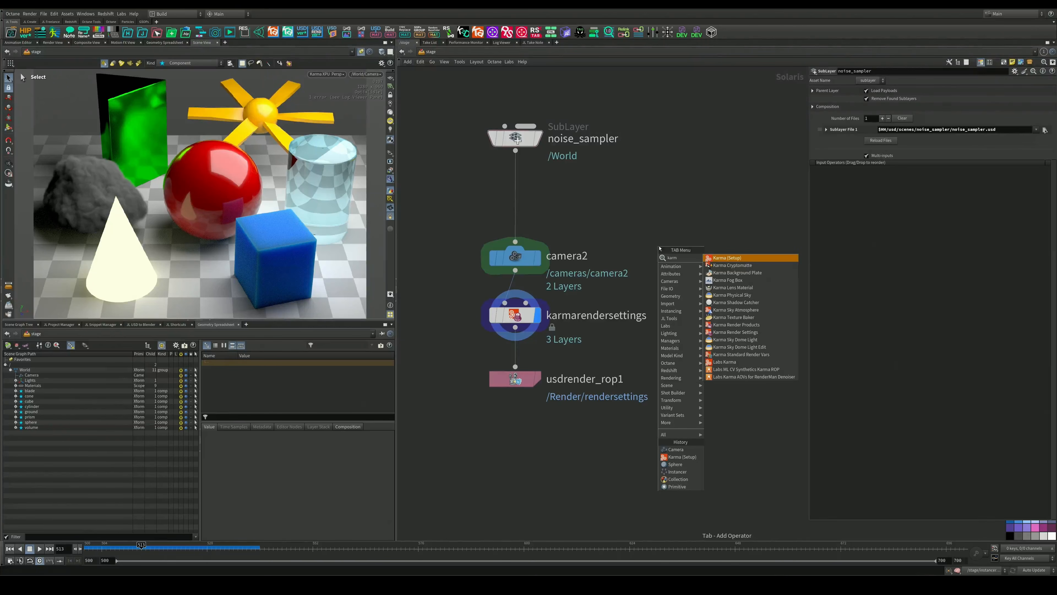
{"action": "key", "text": "Escape"}
Space out the node chain by moving usdrender_rop1 slightly down and camera2 slightly up
{"action": "left_click_drag", "start_coordinate": [589, 287], "coordinate": [443, 348]}
{"action": "left_click_drag", "start_coordinate": [585, 359], "coordinate": [465, 434]}
{"action": "left_click_drag", "start_coordinate": [515, 381], "coordinate": [515, 400]}
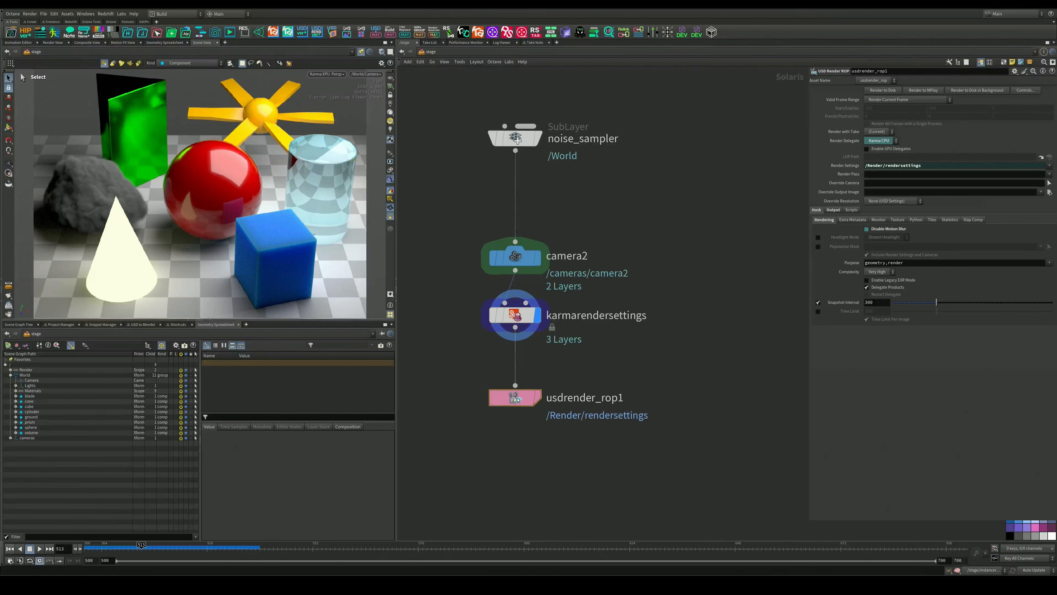
{"action": "left_click_drag", "start_coordinate": [527, 268], "coordinate": [526, 248]}
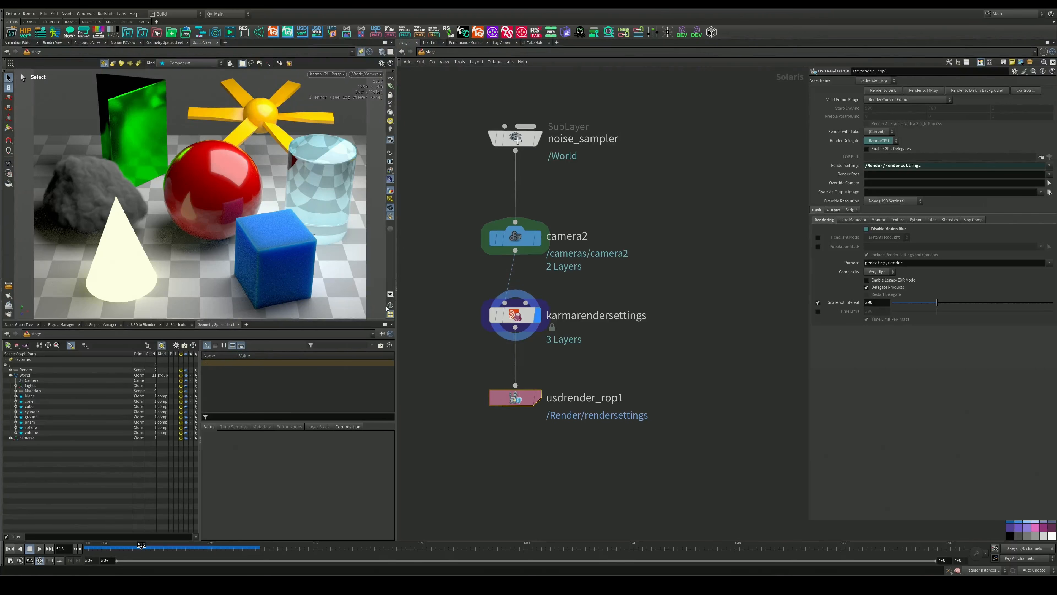
Add two extra render vars in the image output settings of the karmarendersettings node
{"action": "left_click", "coordinate": [515, 315]}
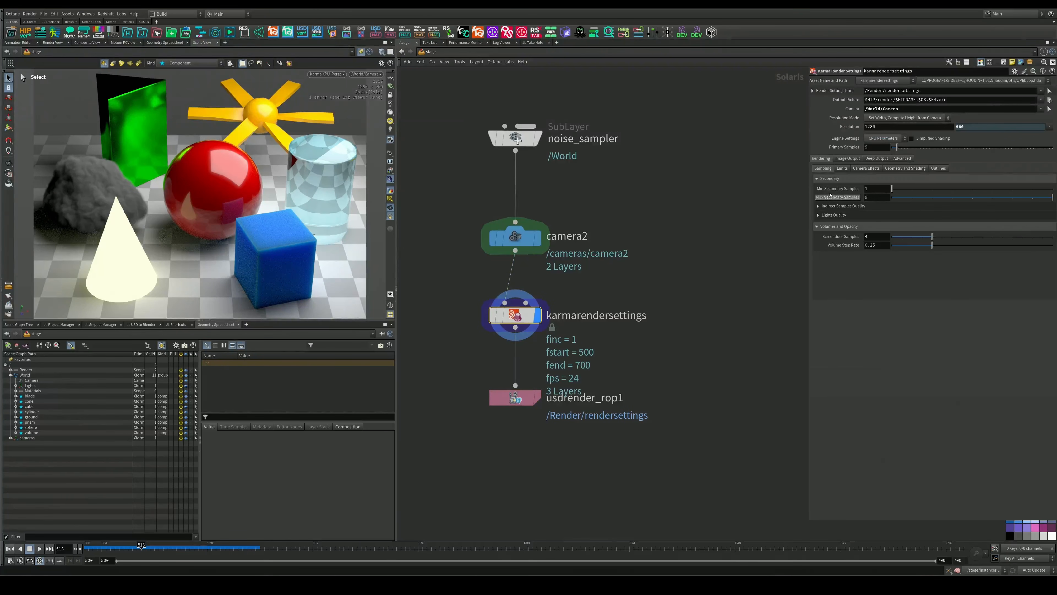
{"action": "left_click", "coordinate": [850, 161]}
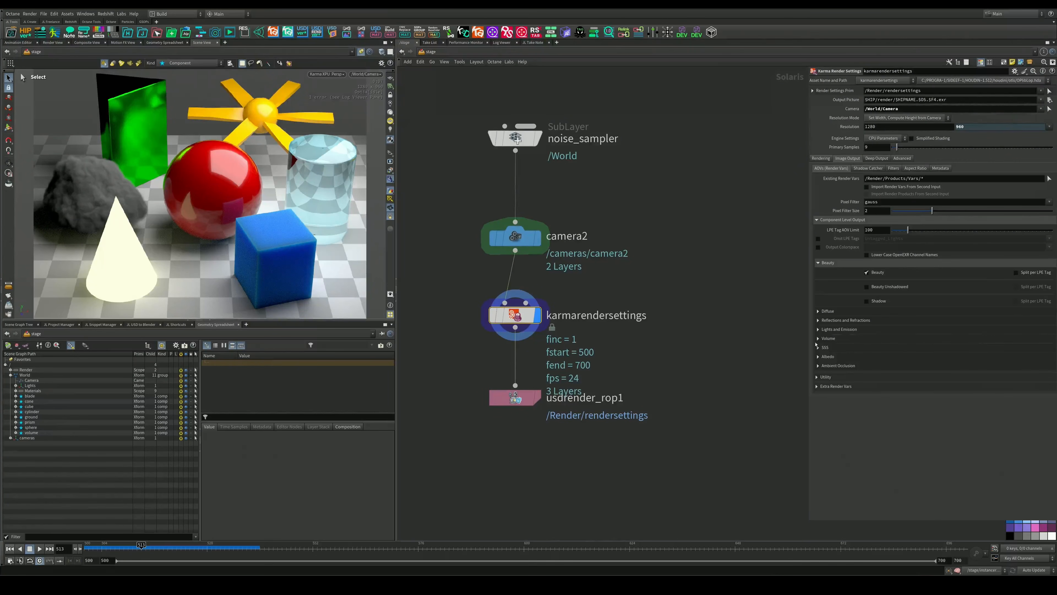
{"action": "left_click", "coordinate": [826, 389]}
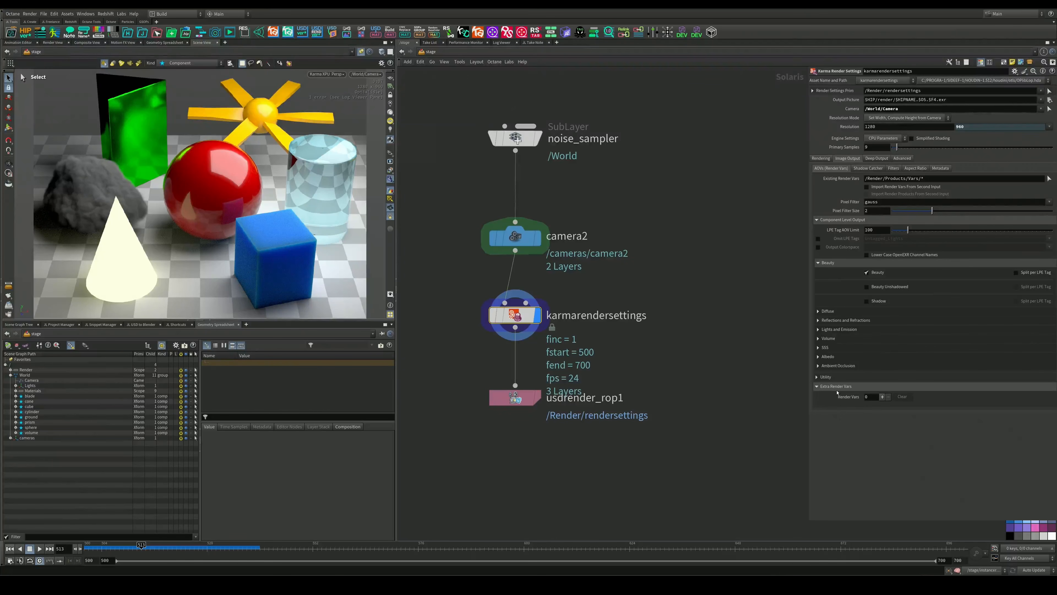
{"action": "left_click", "coordinate": [883, 397]}
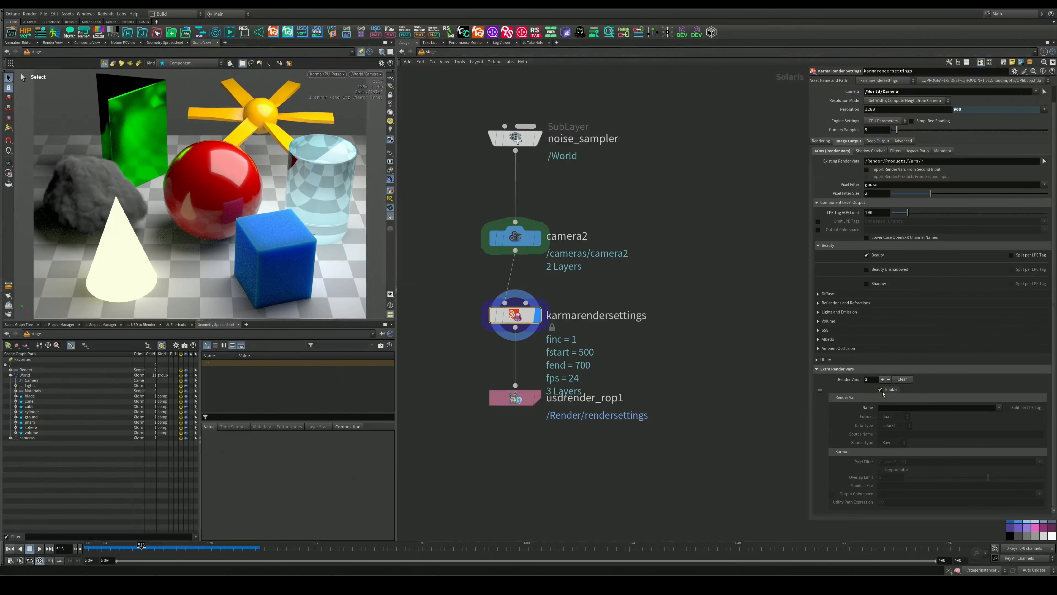
{"action": "left_click", "coordinate": [883, 381]}
Set the first extra render var to Cryptomatte Object Name and the second to Cryptomatte Material Name
{"action": "left_click", "coordinate": [1000, 283]}
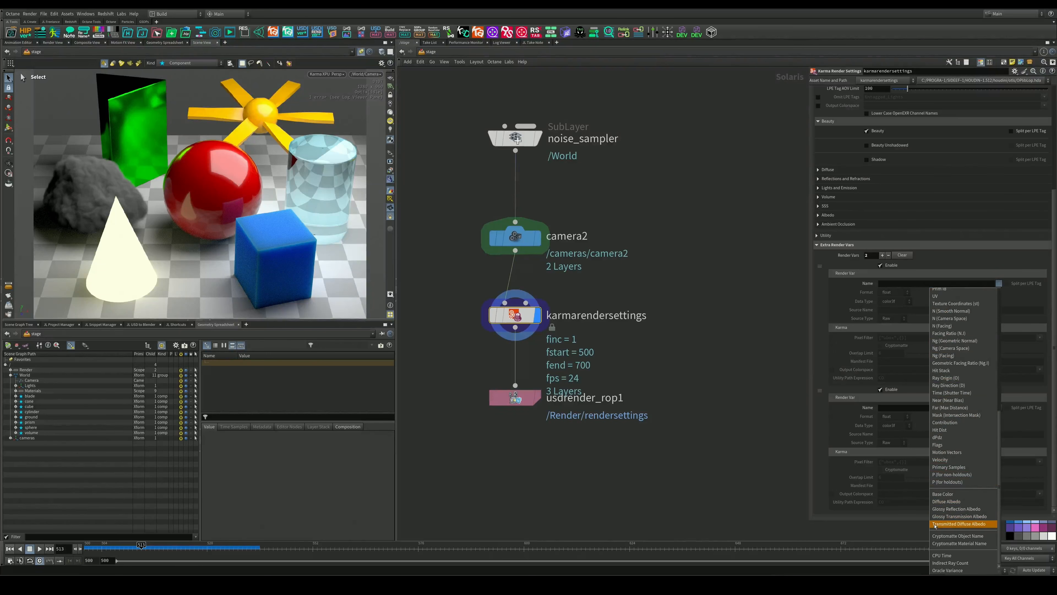
{"action": "left_click", "coordinate": [943, 536]}
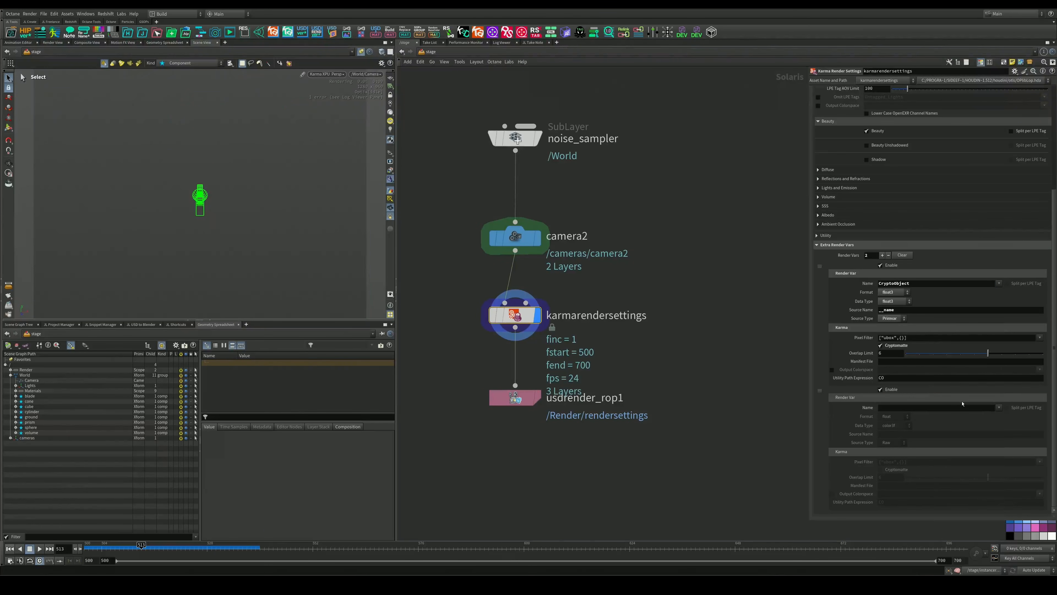
{"action": "left_click", "coordinate": [999, 407]}
{"action": "scroll", "coordinate": [962, 382], "scroll_direction": "down", "scroll_amount": 3}
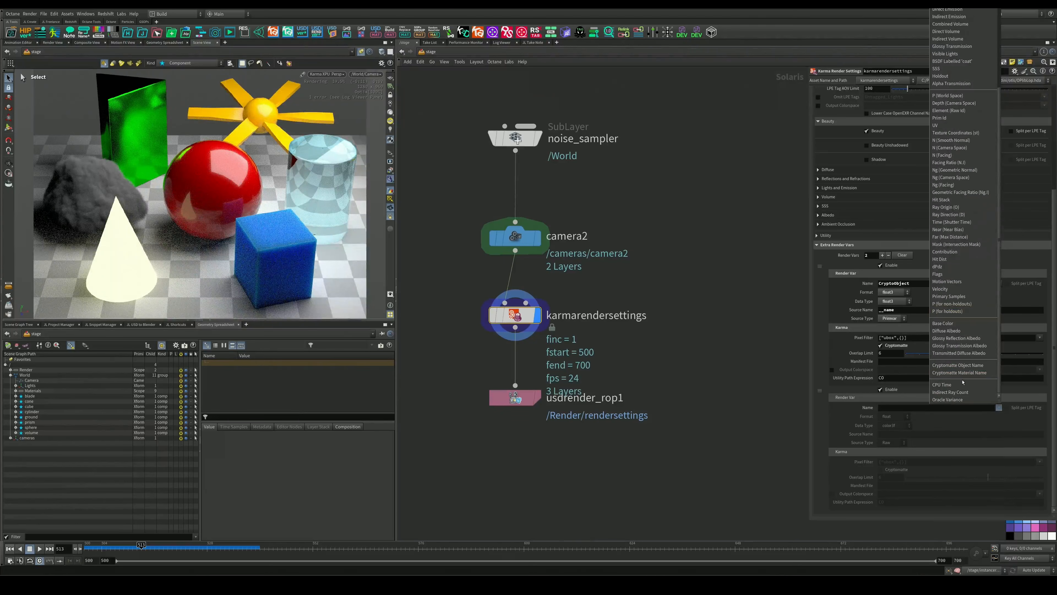
{"action": "left_click", "coordinate": [958, 373]}
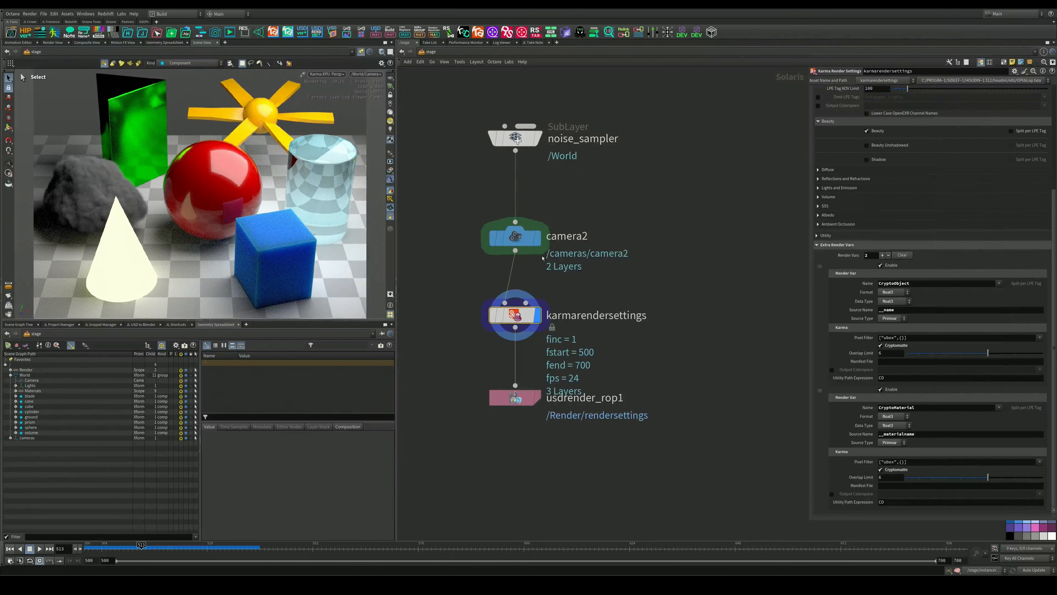
Preview the CryptoObject and CryptoMaterial render outputs of the noise_sampler scene in the viewport
{"action": "left_click", "coordinate": [389, 171]}
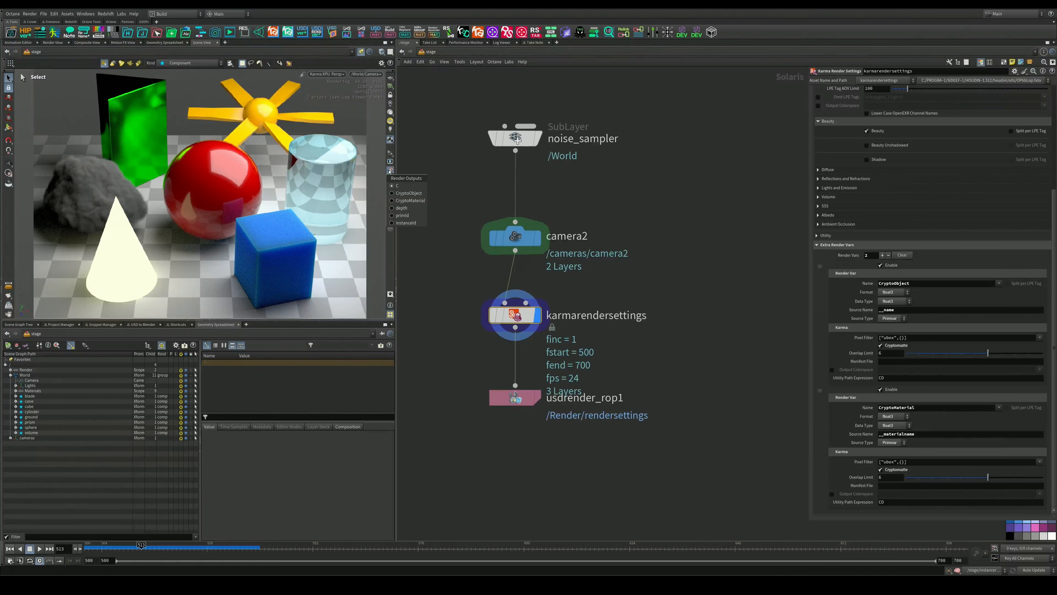
{"action": "left_click", "coordinate": [409, 193]}
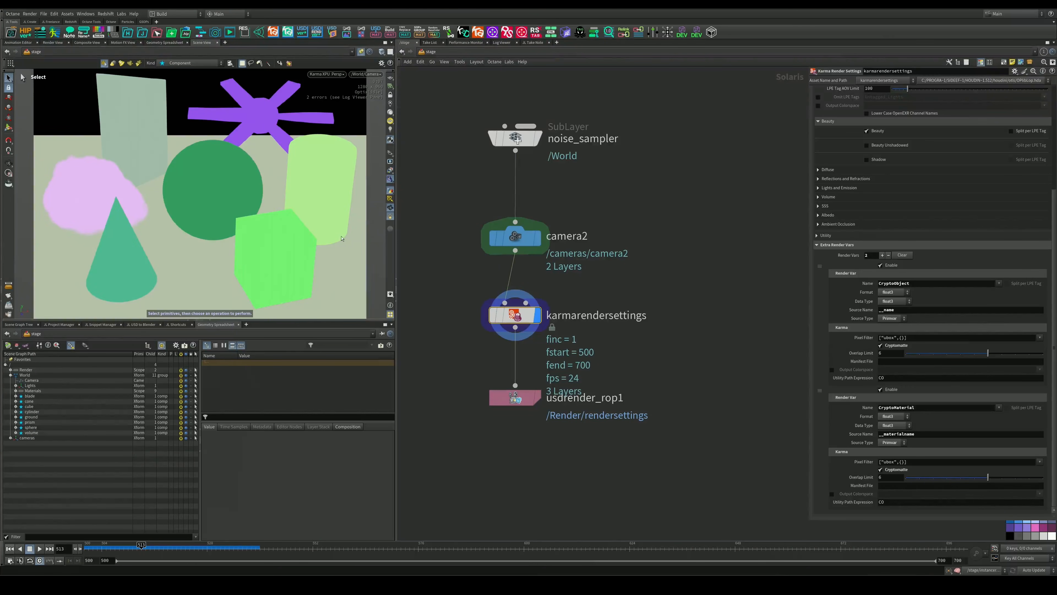
{"action": "left_click", "coordinate": [391, 171]}
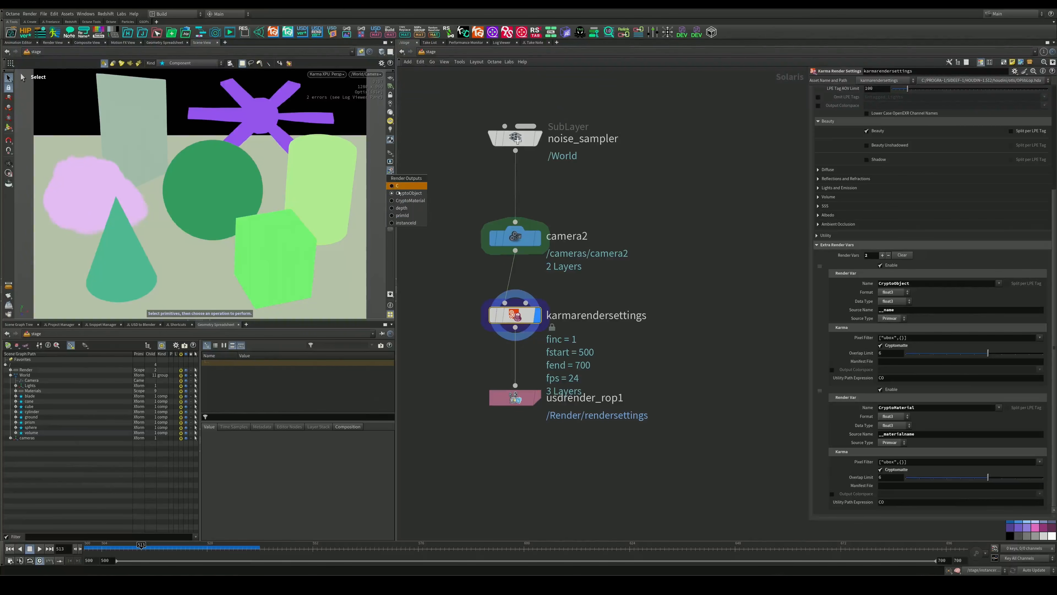
{"action": "left_click", "coordinate": [409, 201]}
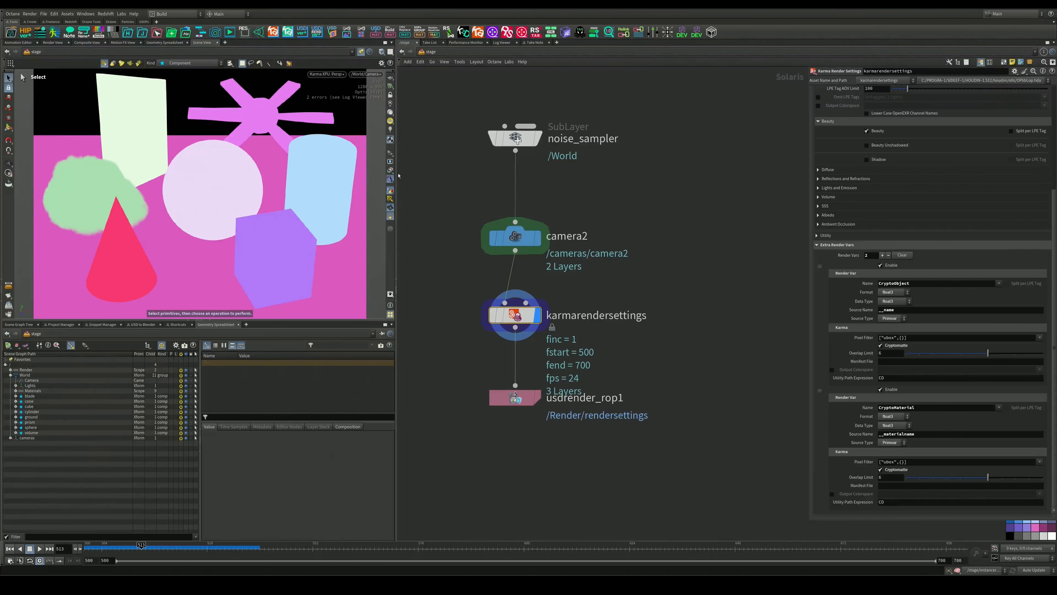
Move the camera2, karmarendersettings and usdrender_rop1 chain below instancer3 and connect instancer3's output to camera2
{"action": "key", "text": "h"}
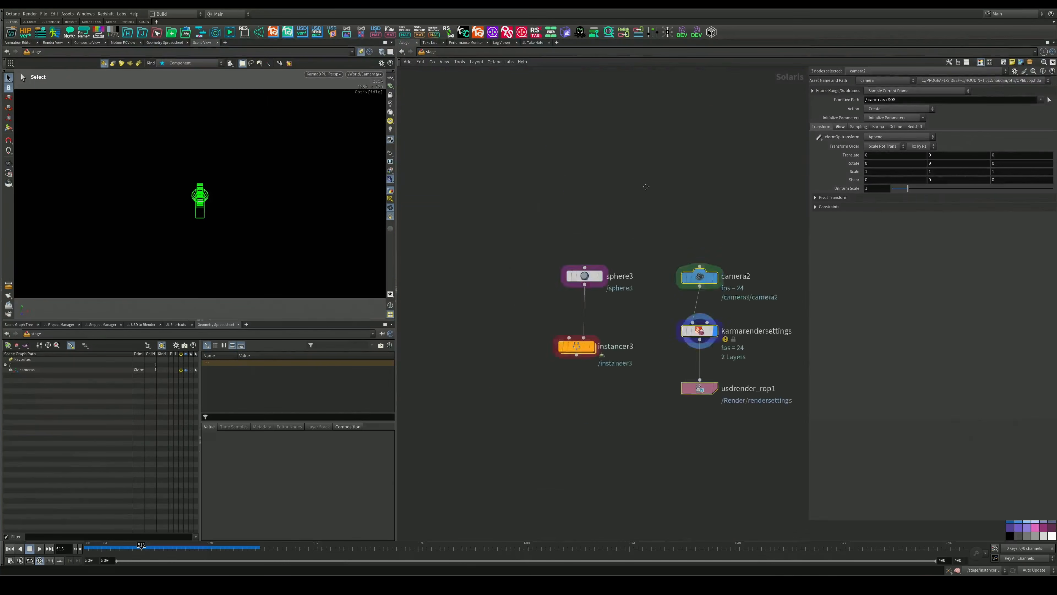
{"action": "middle_click_drag", "start_coordinate": [644, 187], "coordinate": [654, 33]}
{"action": "left_click_drag", "start_coordinate": [709, 122], "coordinate": [586, 321]}
{"action": "left_click", "coordinate": [586, 202]}
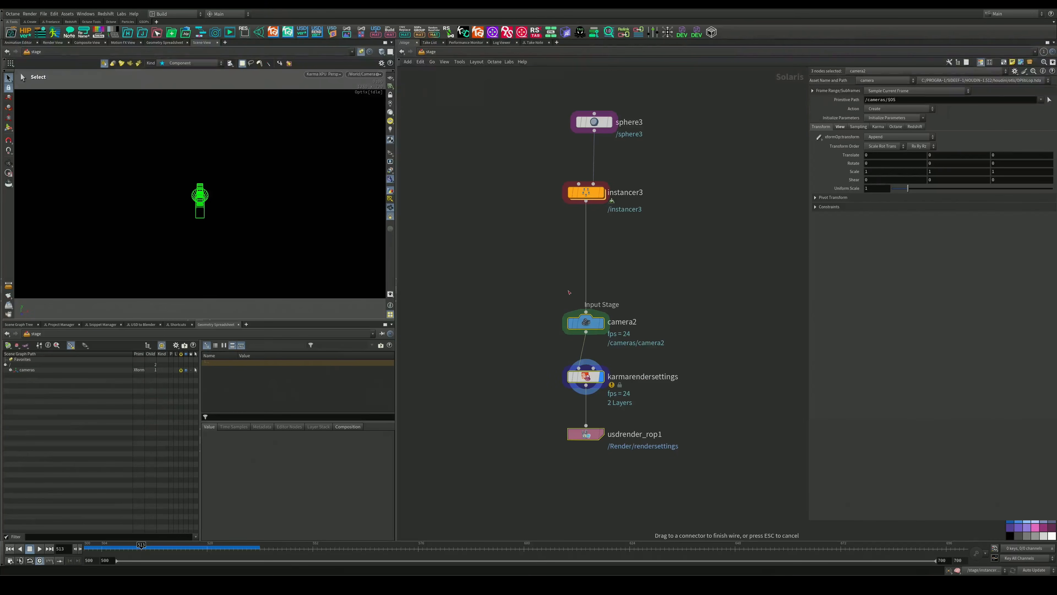
{"action": "left_click", "coordinate": [572, 296]}
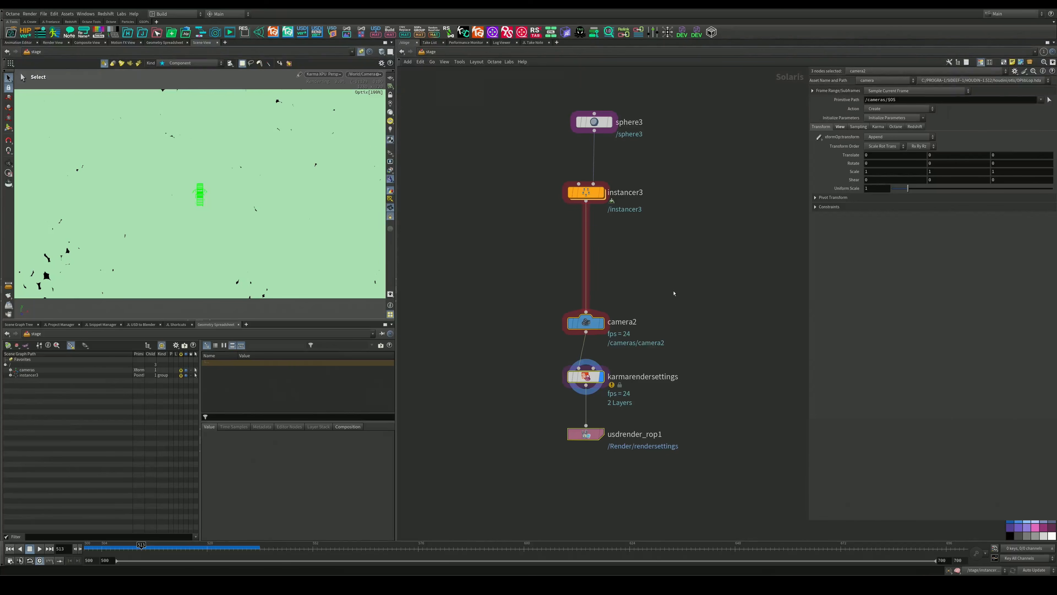
Display the CryptoObject render output of the instanced spheres in the viewport
{"action": "middle_click_drag", "start_coordinate": [672, 293], "coordinate": [668, 251]}
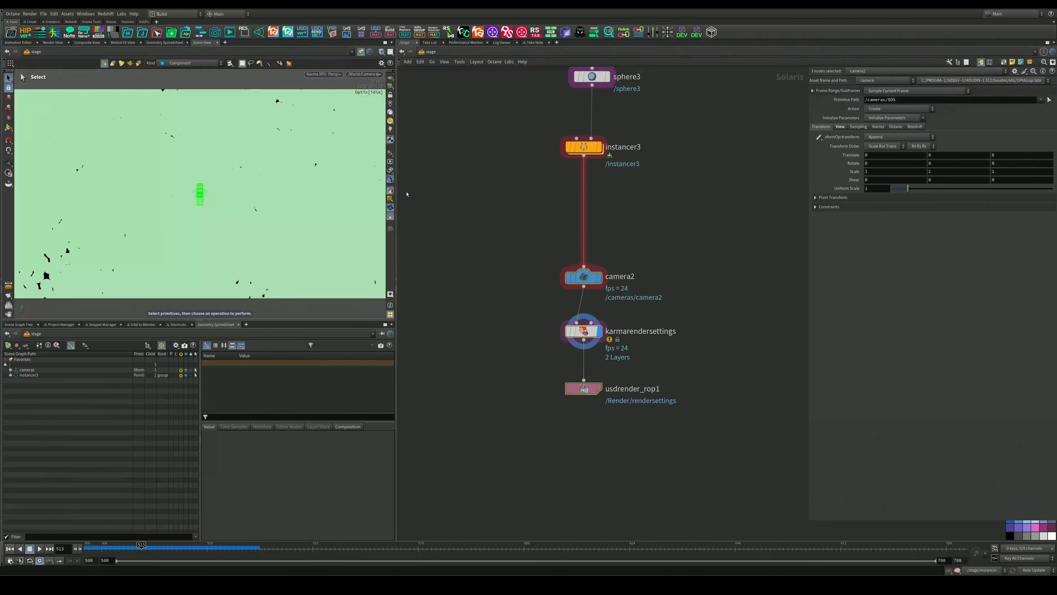
{"action": "middle_click_drag", "start_coordinate": [467, 176], "coordinate": [457, 296]}
{"action": "left_click_drag", "start_coordinate": [633, 168], "coordinate": [549, 213]}
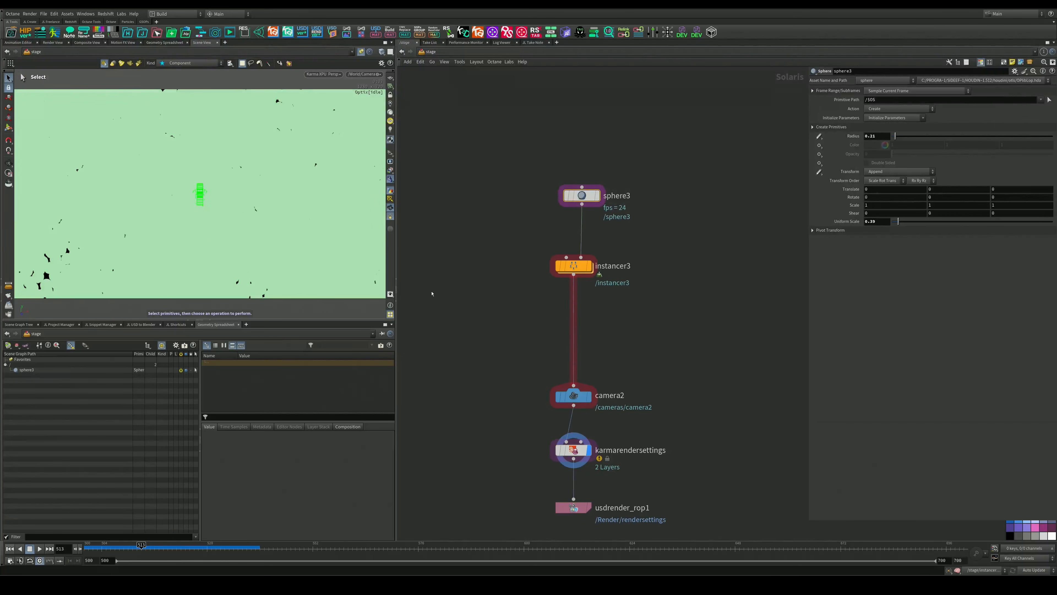
{"action": "middle_click_drag", "start_coordinate": [663, 347], "coordinate": [653, 268]}
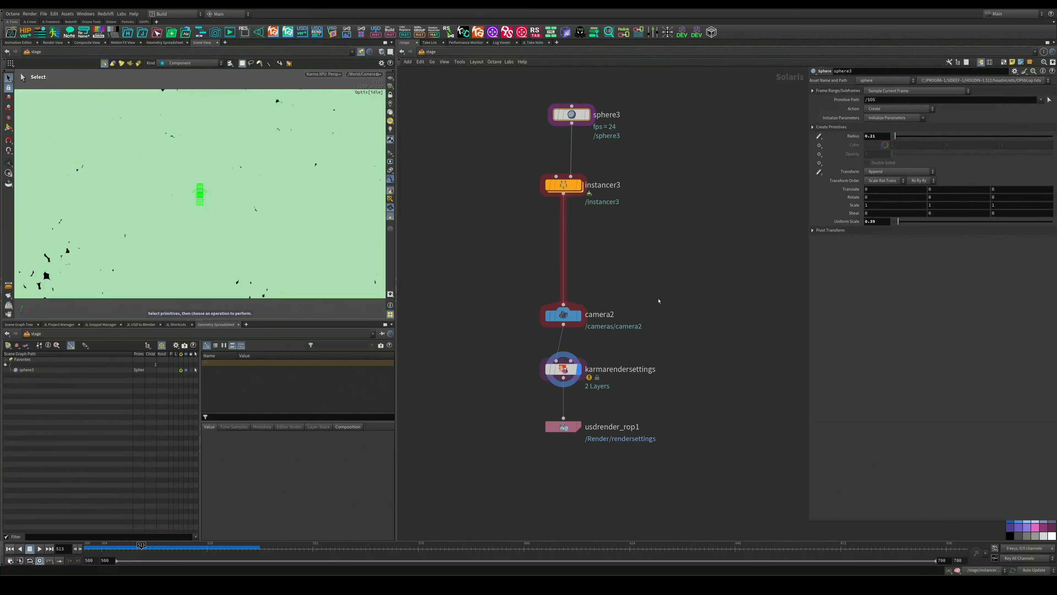
{"action": "left_click", "coordinate": [390, 170]}
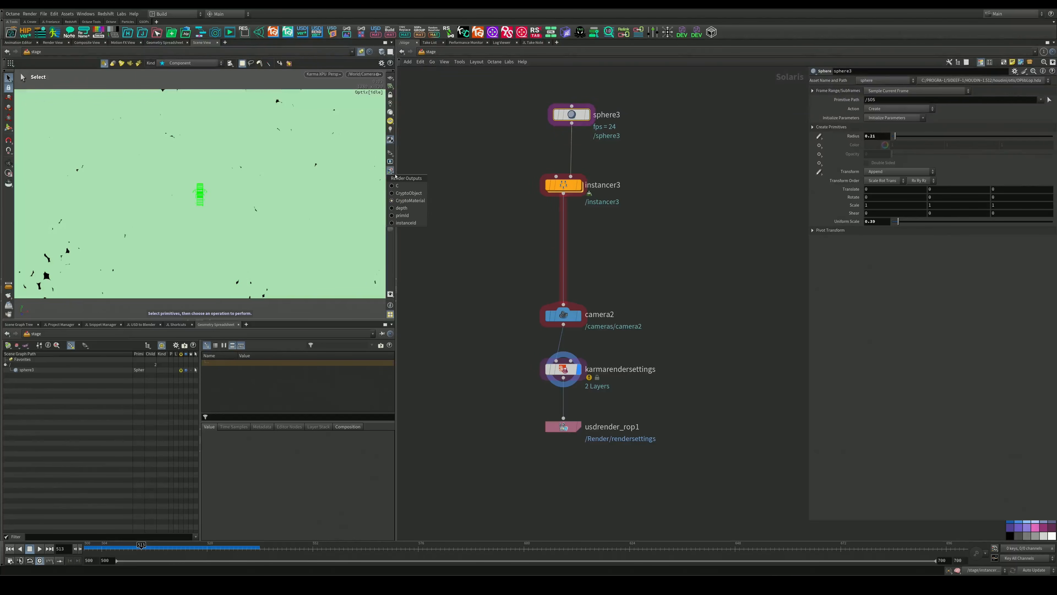
{"action": "left_click", "coordinate": [404, 192]}
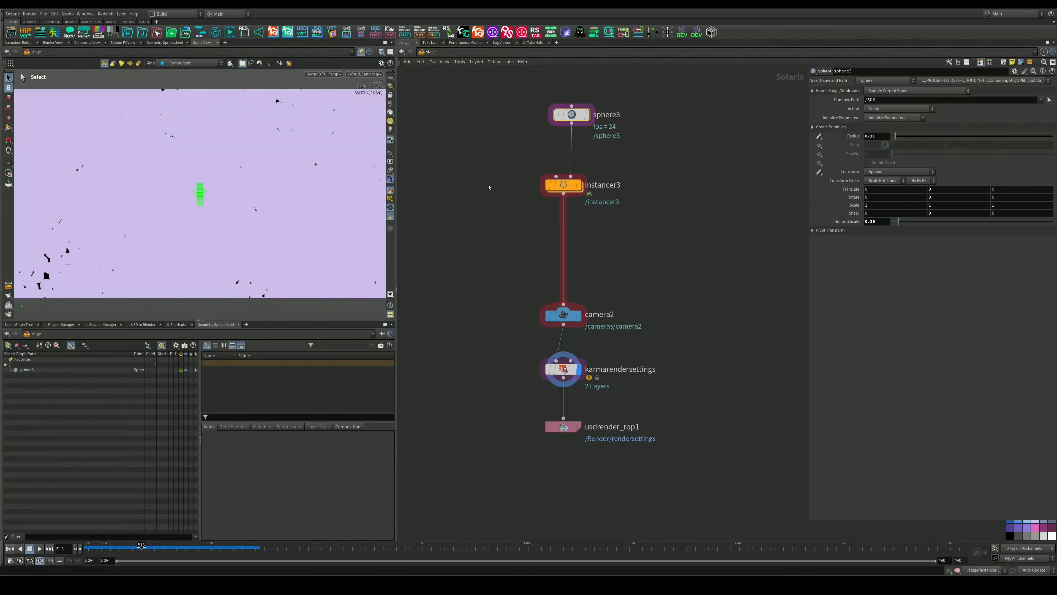
Remove the CryptoMaterial render var from the extra render vars of karmarendersettings
{"action": "left_click", "coordinate": [567, 369]}
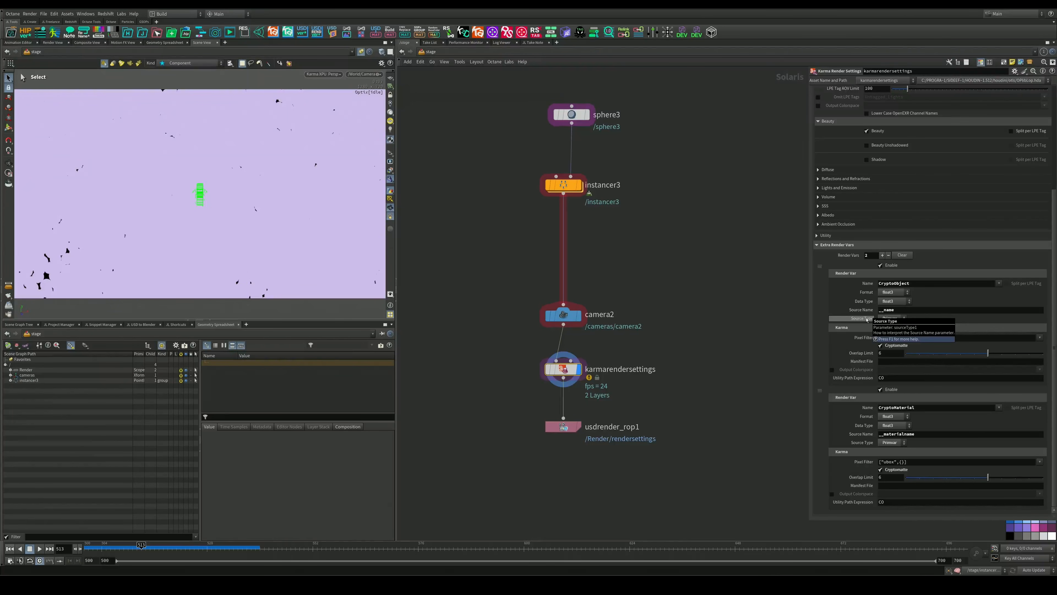
{"action": "middle_click_drag", "start_coordinate": [624, 216], "coordinate": [612, 292]}
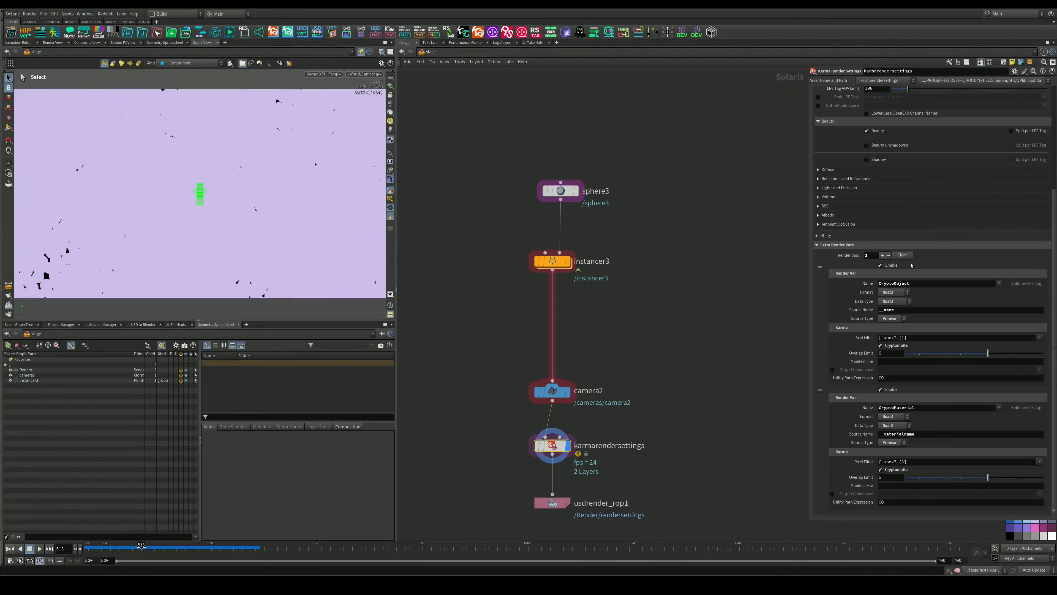
{"action": "left_click", "coordinate": [889, 255]}
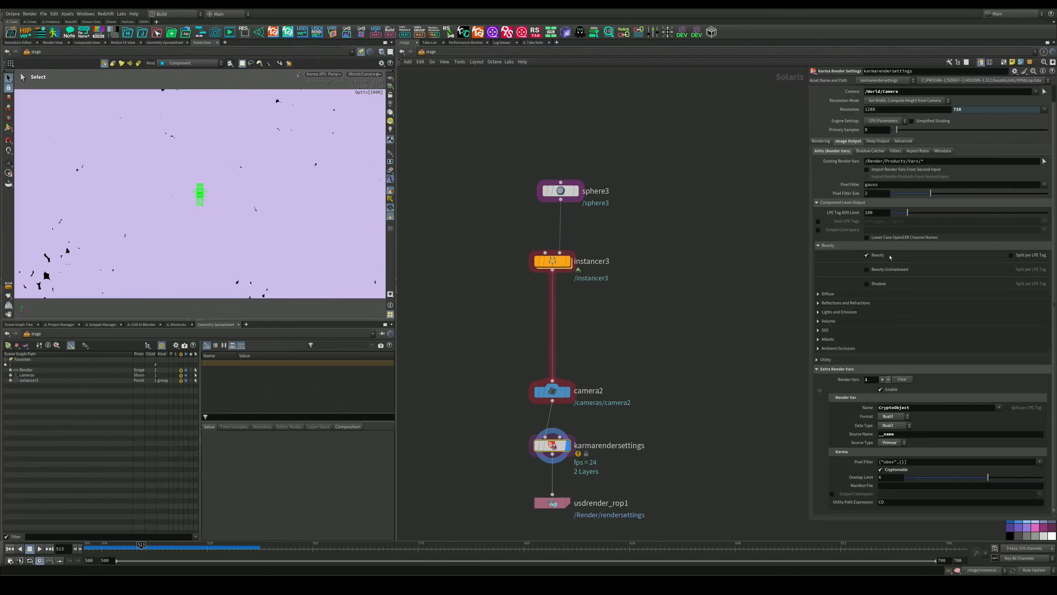
Rename the remaining CryptoObject render var to CryptoCustom
{"action": "left_click", "coordinate": [915, 406]}
{"action": "key", "text": "BackSpace"}
{"action": "key", "text": "BackSpace"}
{"action": "key", "text": "BackSpace"}
{"action": "key", "text": "BackSpace"}
{"action": "key", "text": "Return"}
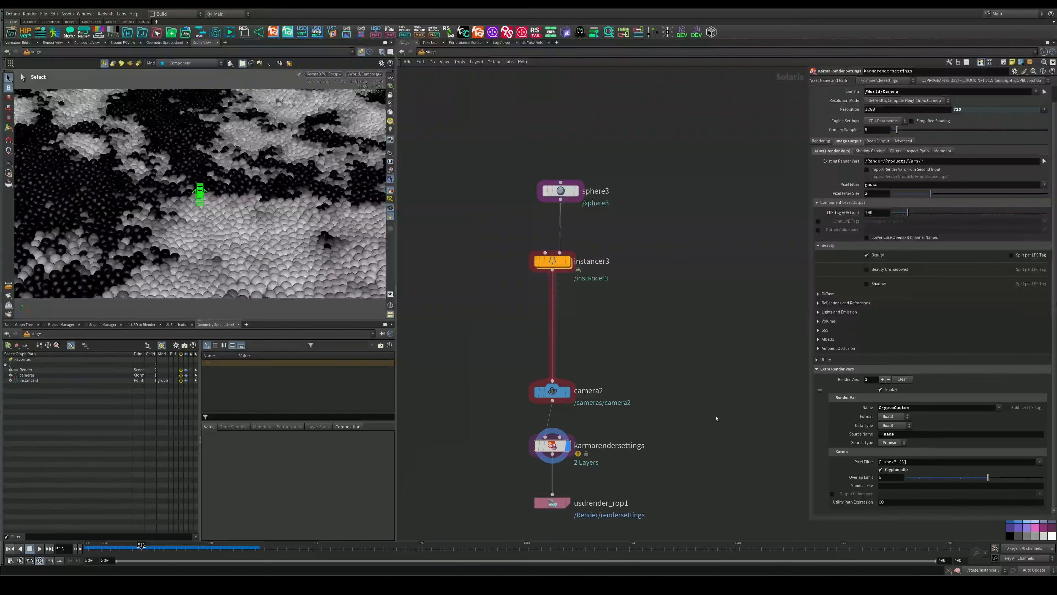
Enter the instancer3 network and move the grid1 node up, above scatter1
{"action": "middle_click_drag", "start_coordinate": [672, 341], "coordinate": [670, 292]}
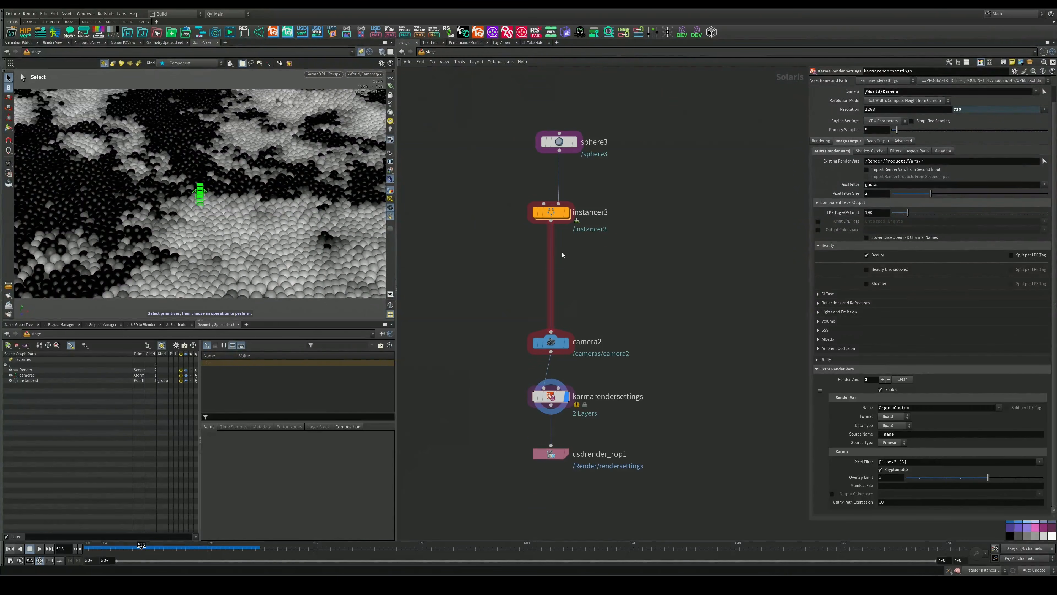
{"action": "double_click", "coordinate": [549, 212]}
{"action": "middle_click_drag", "start_coordinate": [568, 193], "coordinate": [567, 345]}
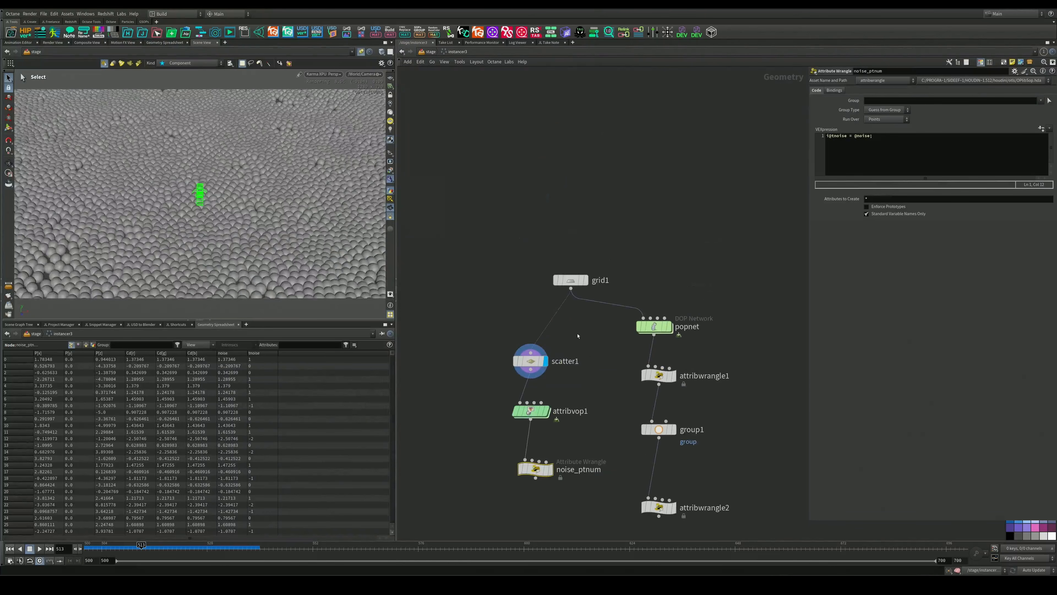
{"action": "left_click", "coordinate": [568, 279]}
{"action": "left_click_drag", "start_coordinate": [569, 279], "coordinate": [528, 207]}
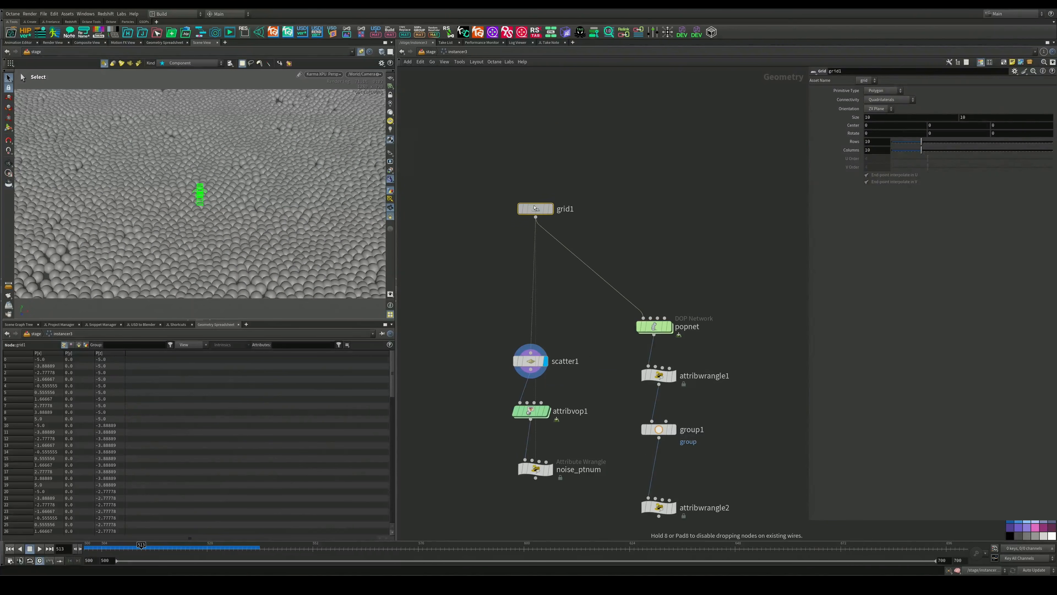
{"action": "left_click", "coordinate": [548, 191]}
Review the scatter1 settings and open the attribvop1 network to examine its turbulent noise setup
{"action": "middle_click_drag", "start_coordinate": [549, 365], "coordinate": [568, 282]}
{"action": "left_click", "coordinate": [566, 279]}
{"action": "left_click", "coordinate": [549, 327]}
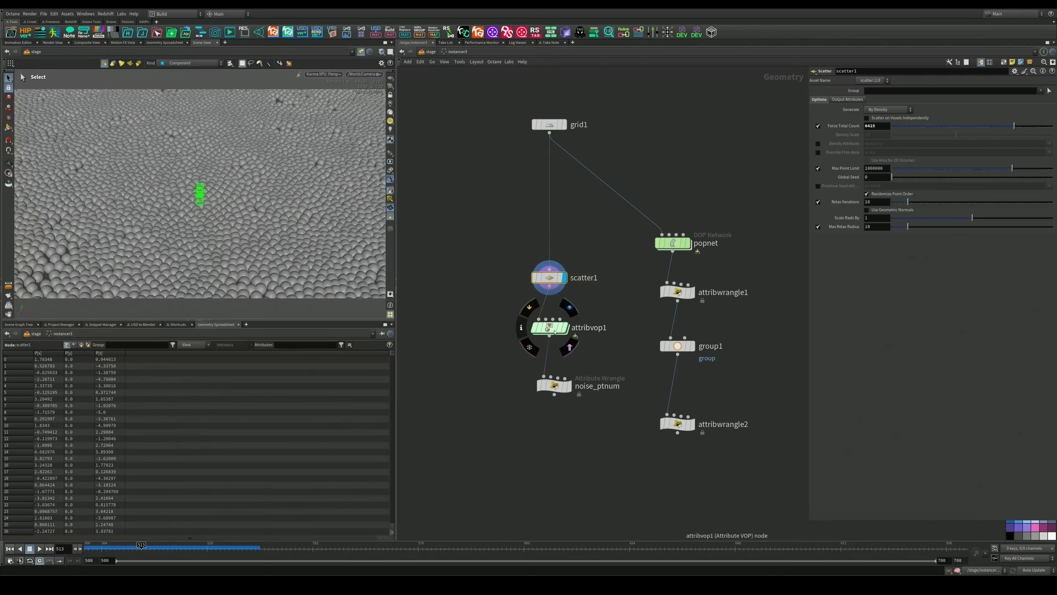
{"action": "double_click", "coordinate": [549, 327]}
{"action": "key", "text": "h"}
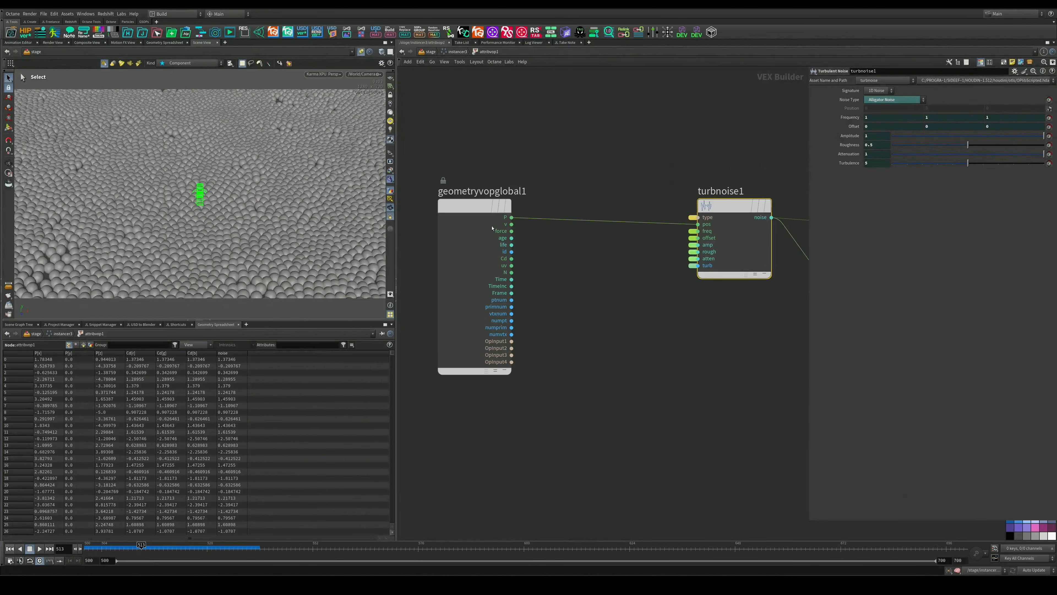
Review the noise connections in attribvop1, line up bind1 beneath geometryvopoutput1, and return to the instancer3 network
{"action": "middle_click_drag", "start_coordinate": [769, 338], "coordinate": [586, 343]}
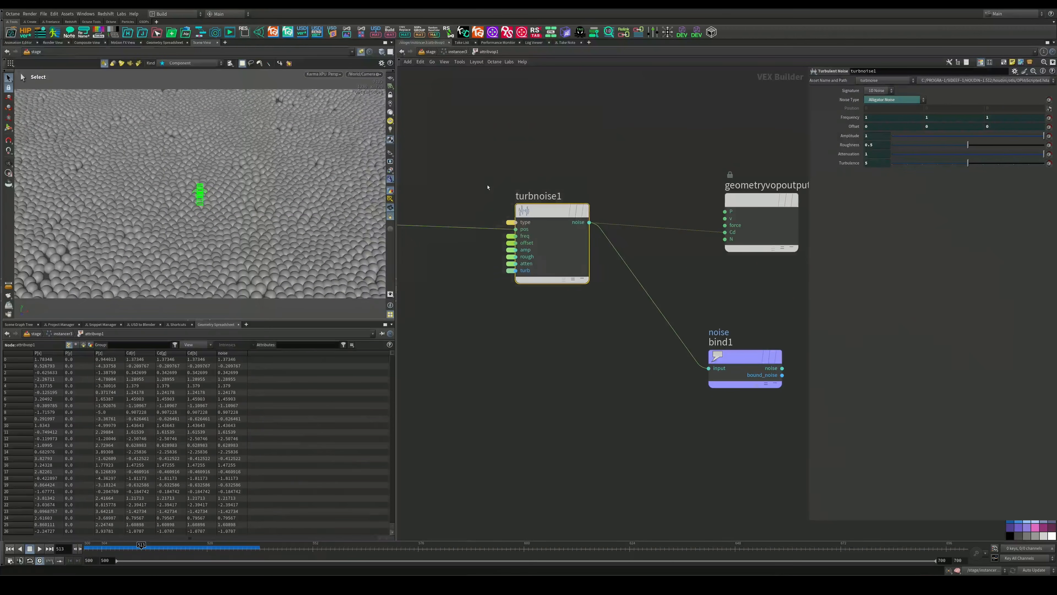
{"action": "left_click_drag", "start_coordinate": [585, 343], "coordinate": [471, 170]}
{"action": "middle_click_drag", "start_coordinate": [633, 182], "coordinate": [530, 181]}
{"action": "left_click_drag", "start_coordinate": [529, 136], "coordinate": [773, 291]}
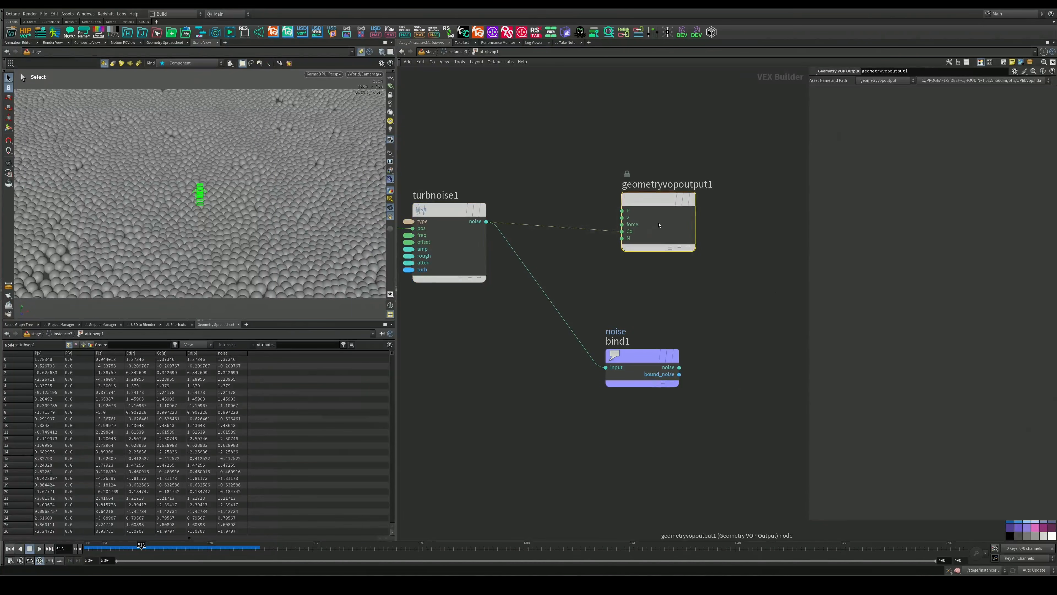
{"action": "left_click_drag", "start_coordinate": [656, 203], "coordinate": [631, 187]}
{"action": "left_click_drag", "start_coordinate": [726, 327], "coordinate": [576, 420]}
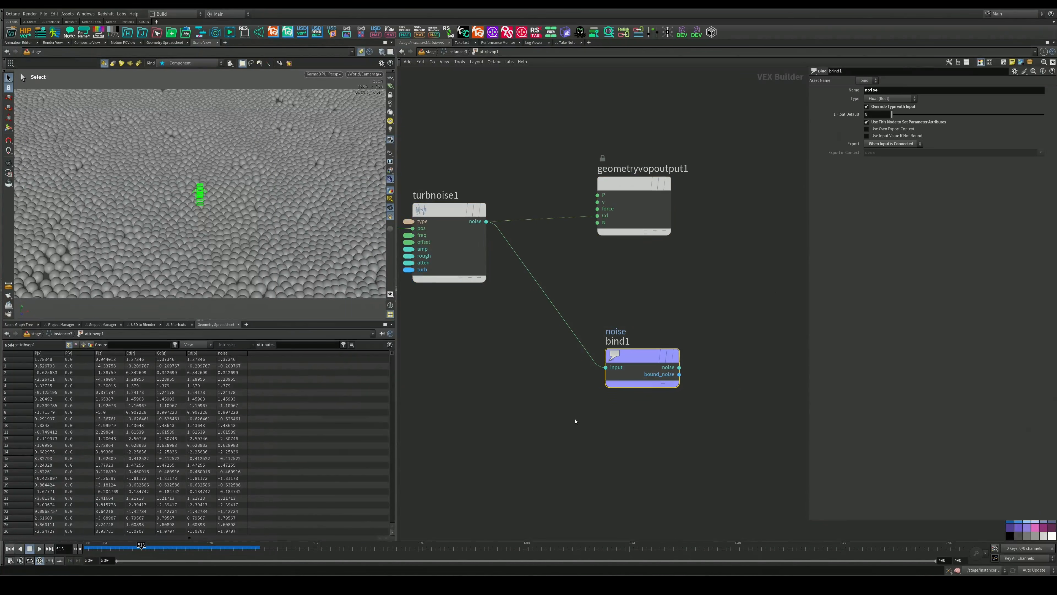
{"action": "left_click_drag", "start_coordinate": [622, 357], "coordinate": [614, 314]}
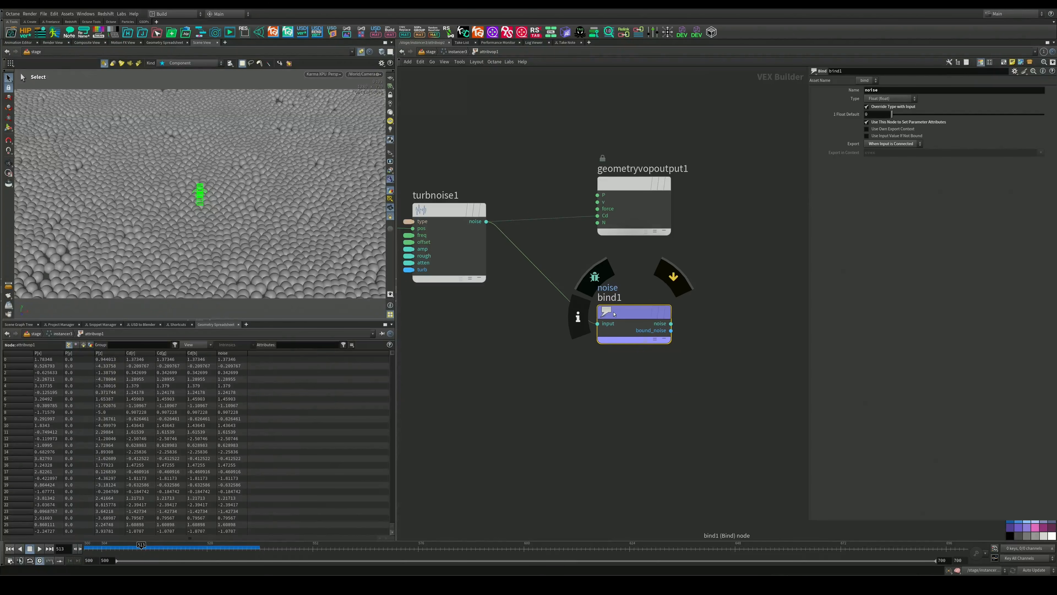
{"action": "key", "text": "u"}
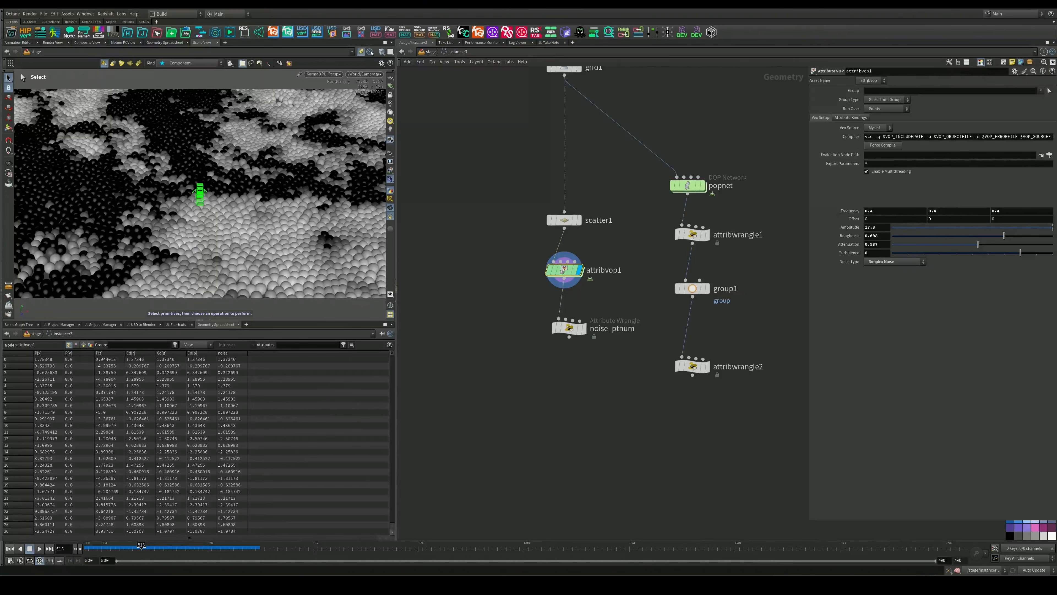
Switch the scene view to the instancer3 geometry and frame the scattered points to examine their noise colouring
{"action": "left_click", "coordinate": [361, 52]}
{"action": "key", "text": "space+g"}
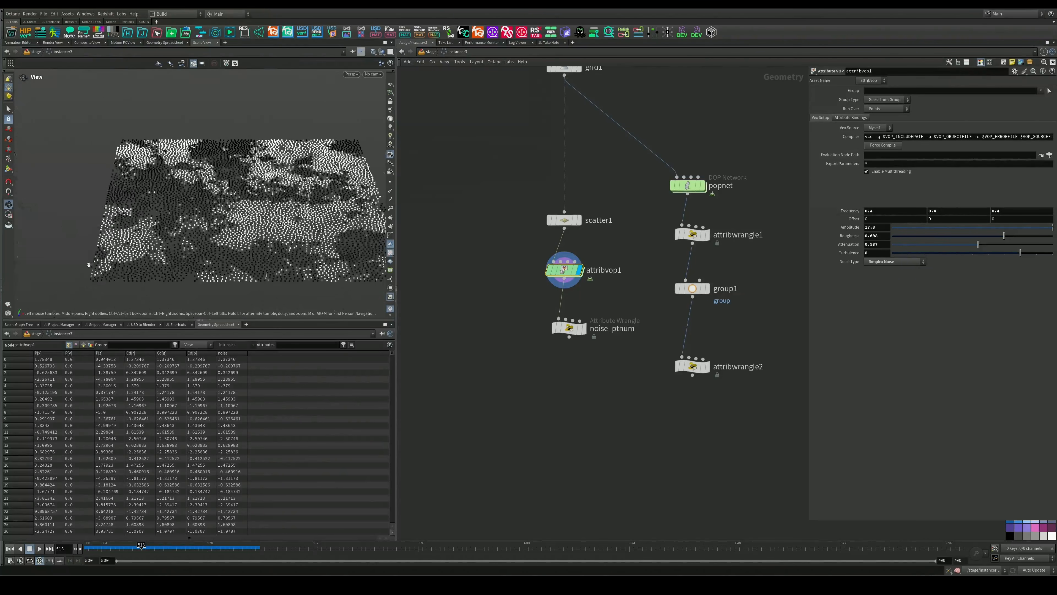
{"action": "left_click_drag", "start_coordinate": [309, 208], "coordinate": [252, 242]}
{"action": "middle_click_drag", "start_coordinate": [576, 329], "coordinate": [571, 288]}
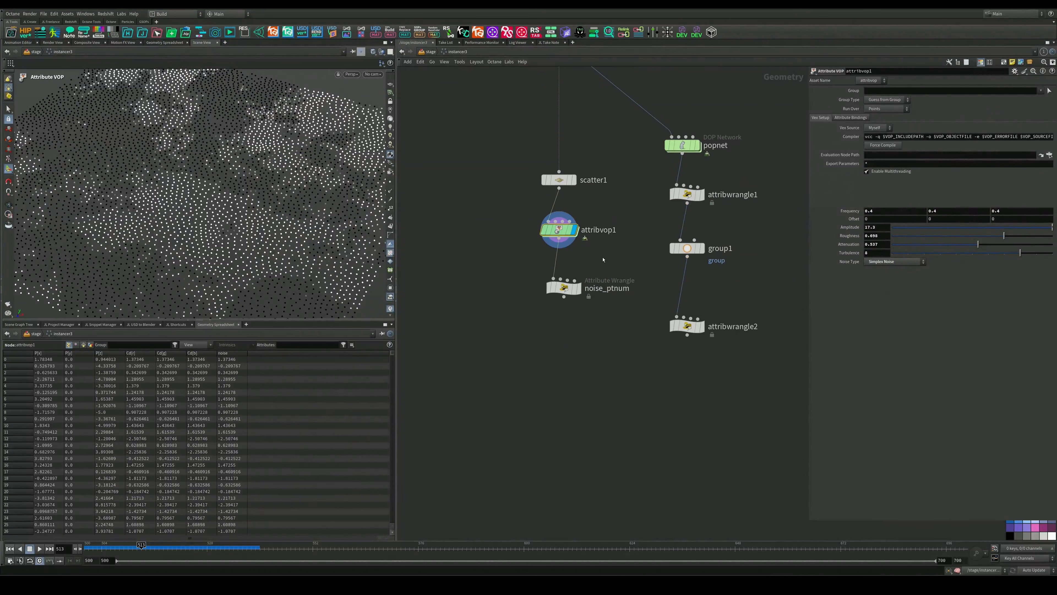
Replace the noise_ptnum wrangle with a new Attribute Wrangle connected below attribvop1 and name it tnoise
{"action": "left_click_drag", "start_coordinate": [634, 268], "coordinate": [519, 310]}
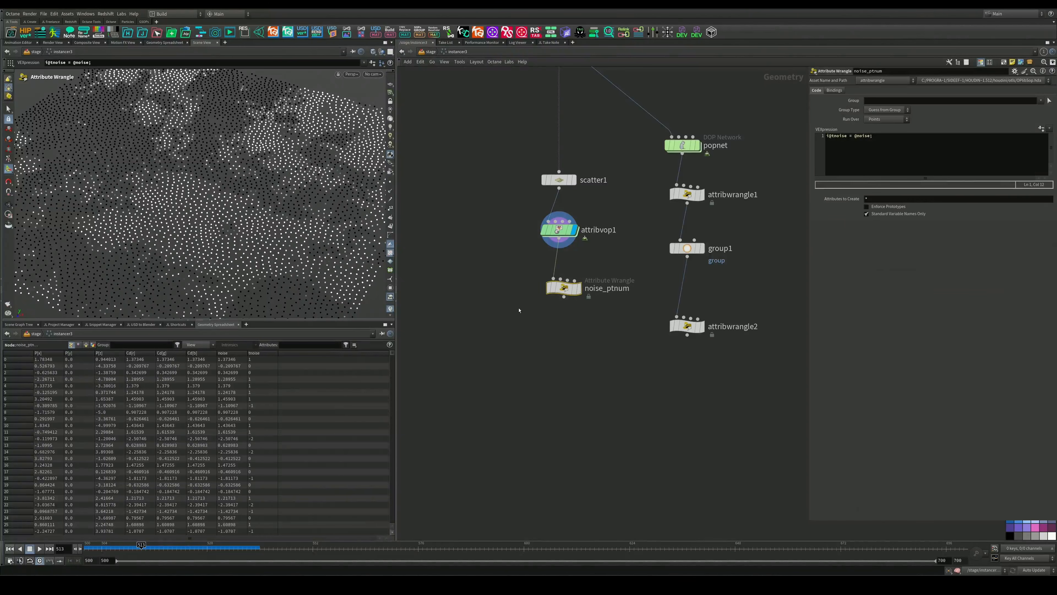
{"action": "key", "text": "Delete"}
{"action": "key", "text": "Tab"}
{"action": "type", "text": "wra"}
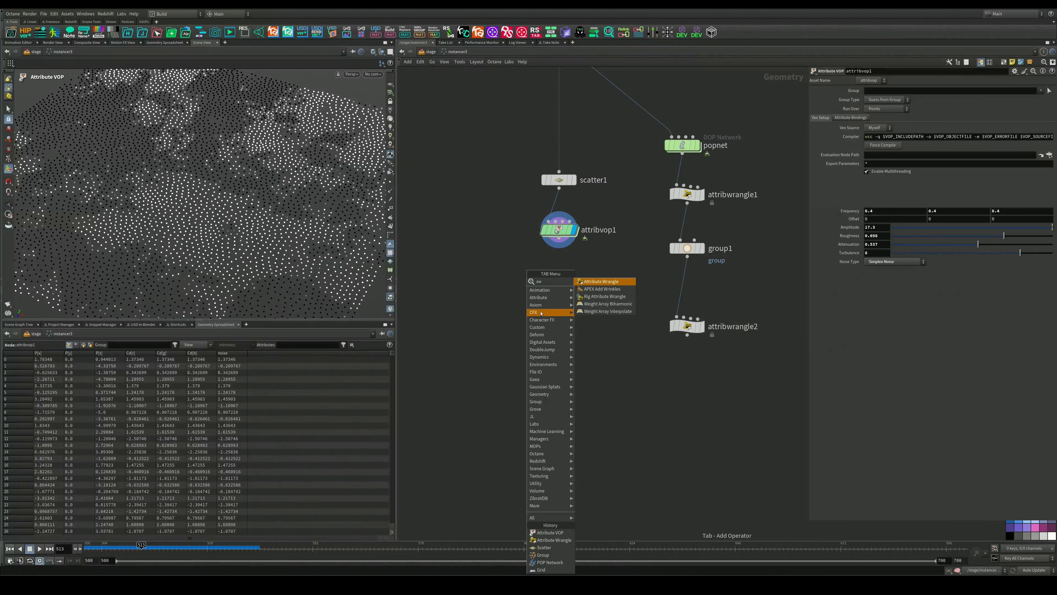
{"action": "key", "text": "Return"}
{"action": "left_click", "coordinate": [569, 283]}
{"action": "left_click_drag", "start_coordinate": [562, 283], "coordinate": [546, 295]}
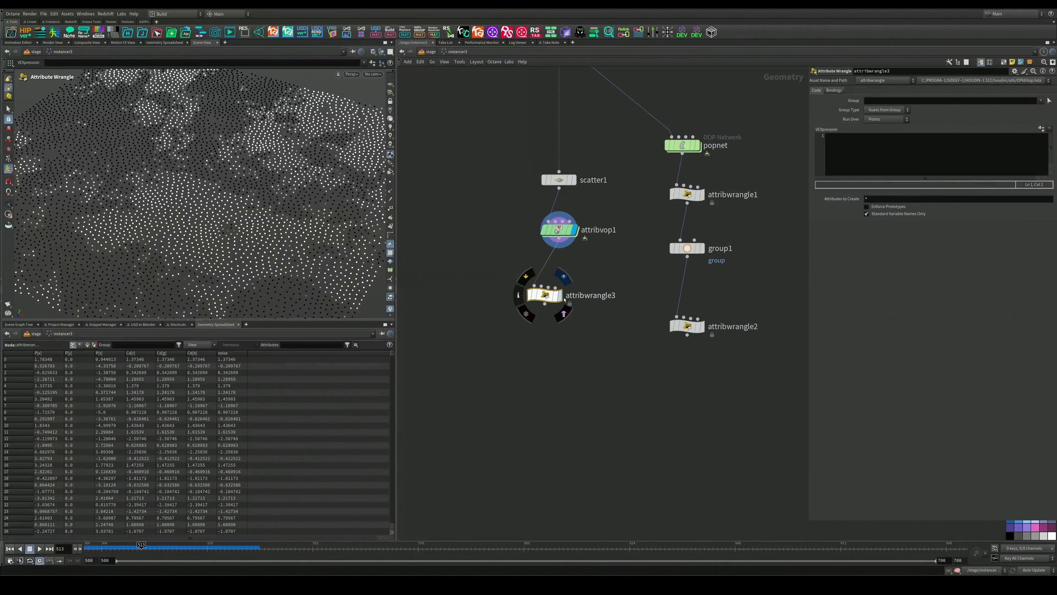
{"action": "key", "text": "F2"}
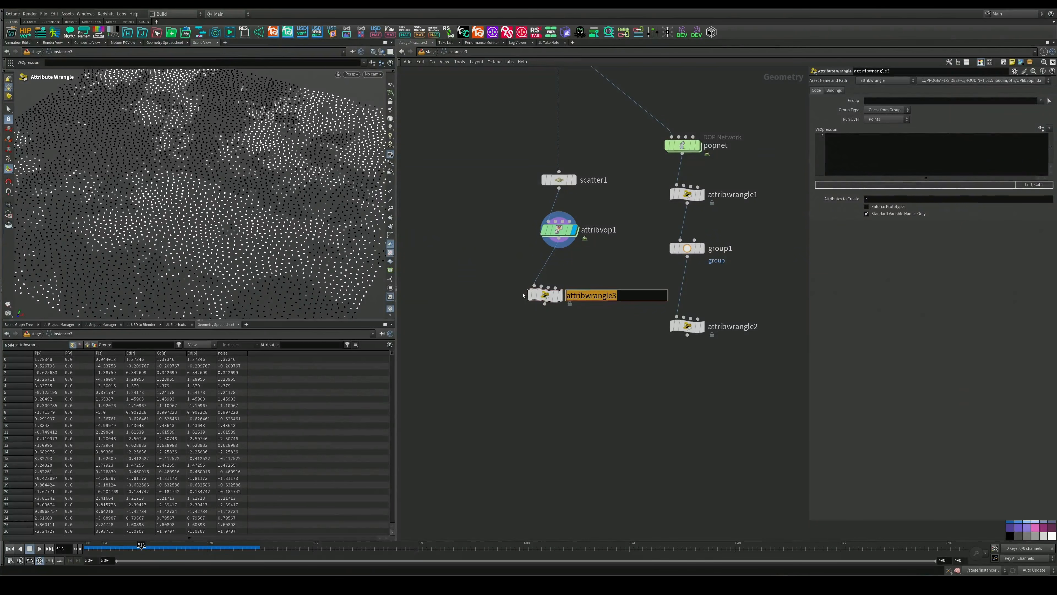
{"action": "type", "text": "tnoise"}
{"action": "key", "text": "Return"}
{"action": "left_click", "coordinate": [865, 148]}
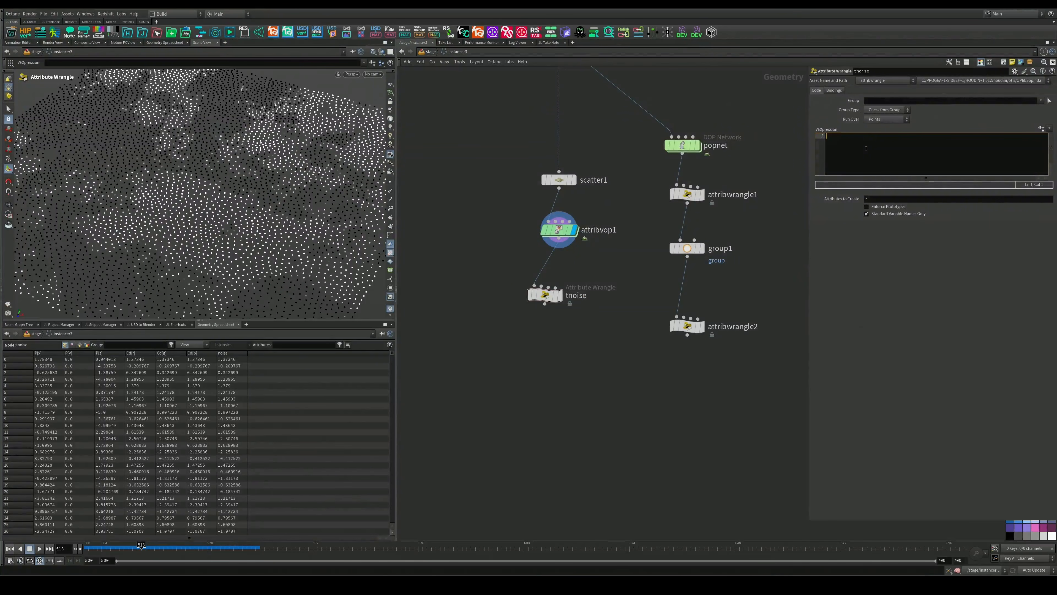
{"action": "type", "text": "i@tnoise = @ptnum;"}
{"action": "left_click", "coordinate": [560, 295]}
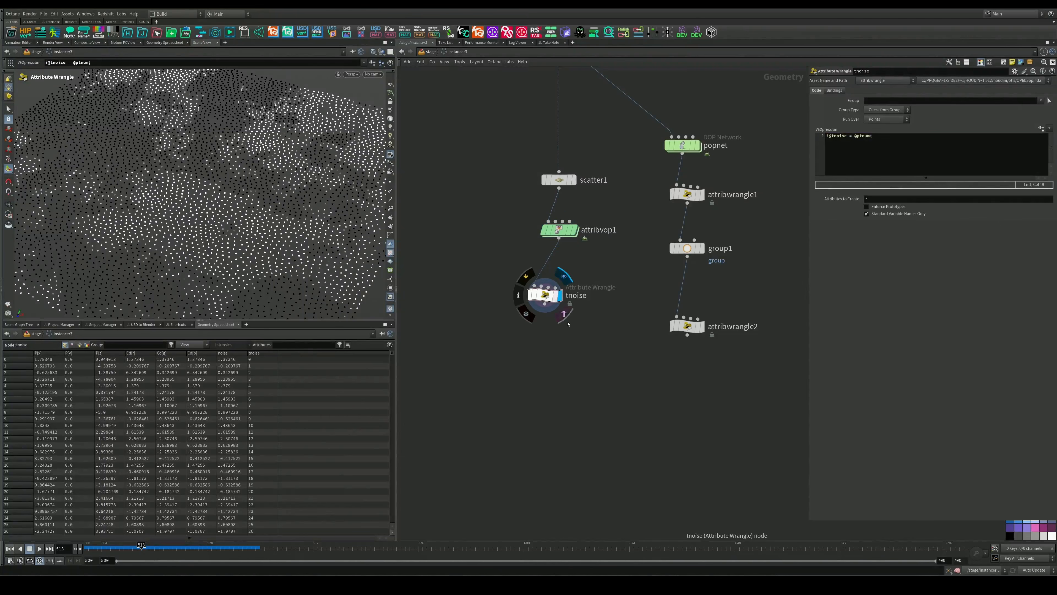
{"action": "left_click_drag", "start_coordinate": [598, 343], "coordinate": [577, 305]}
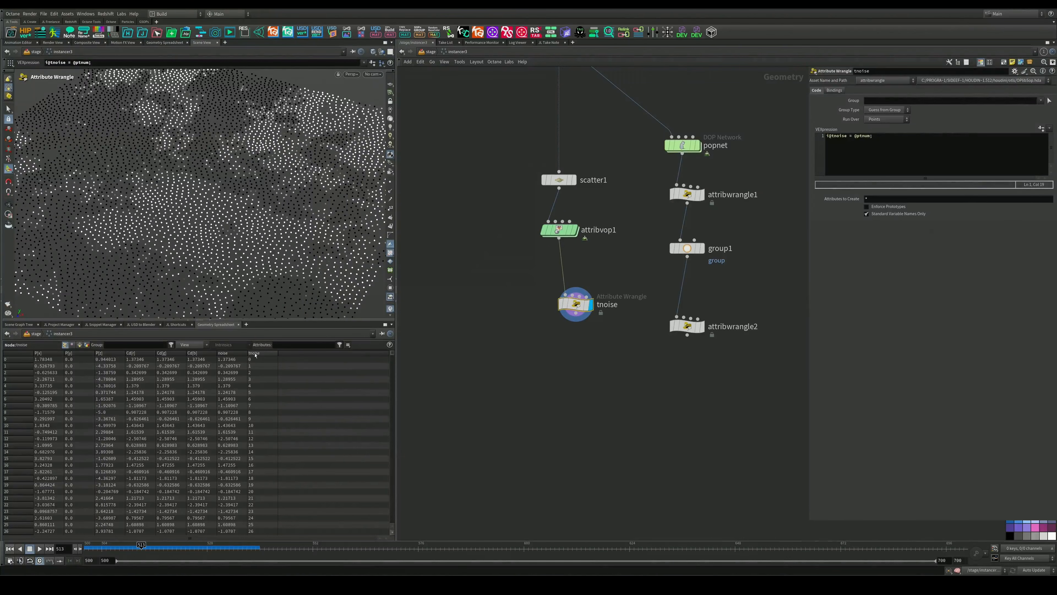
{"action": "scroll", "coordinate": [261, 425], "scroll_direction": "down", "scroll_amount": 20}
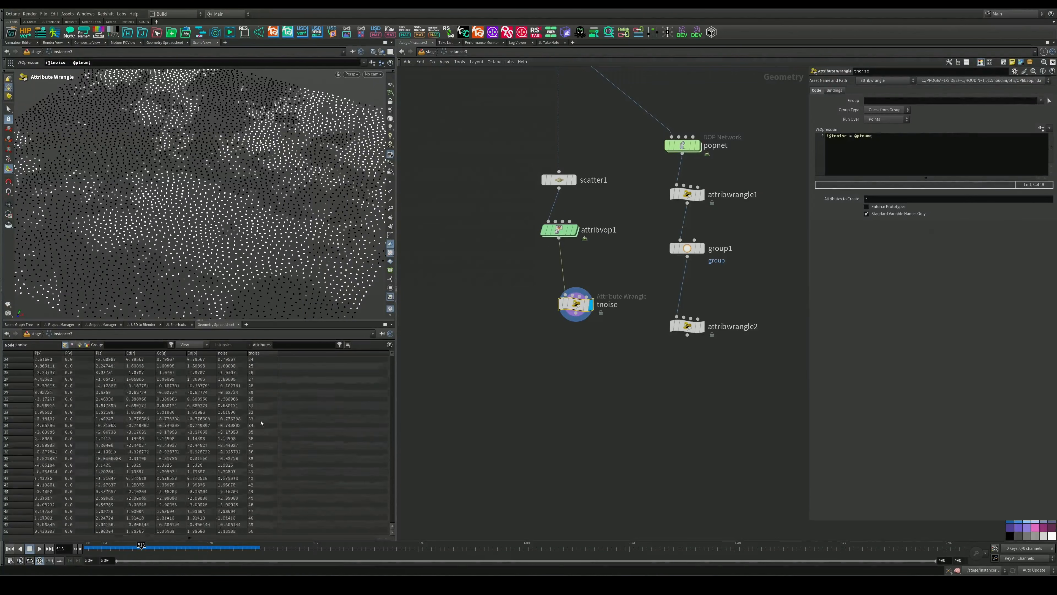
{"action": "scroll", "coordinate": [261, 425], "scroll_direction": "down", "scroll_amount": 20}
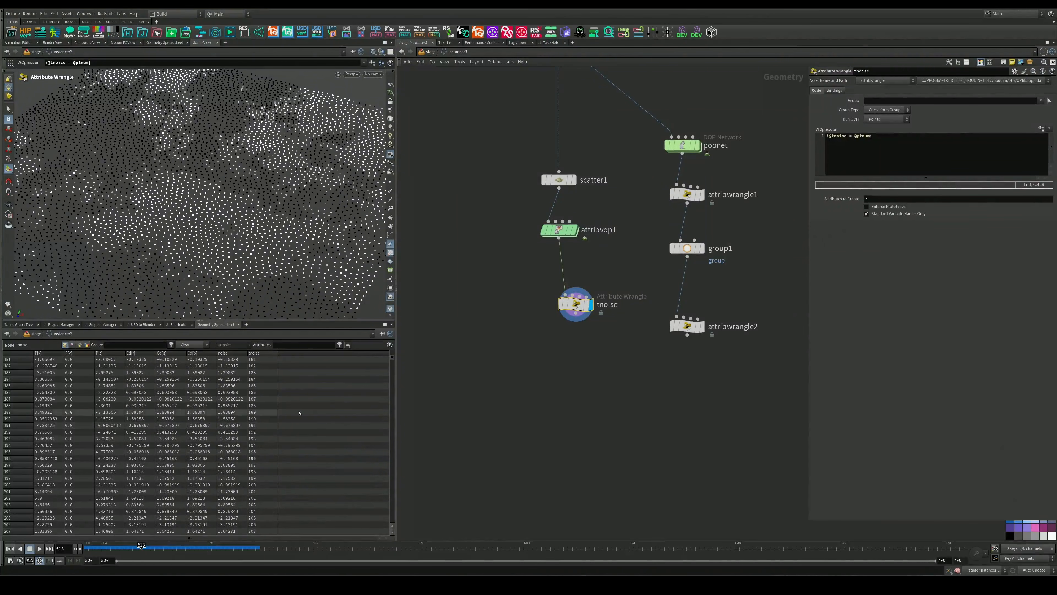
Set the CryptoCustom render var's source name to tnoise in karmarendersettings and show CryptoCustom as the viewport's render output
{"action": "left_click", "coordinate": [428, 52]}
{"action": "left_click", "coordinate": [551, 396]}
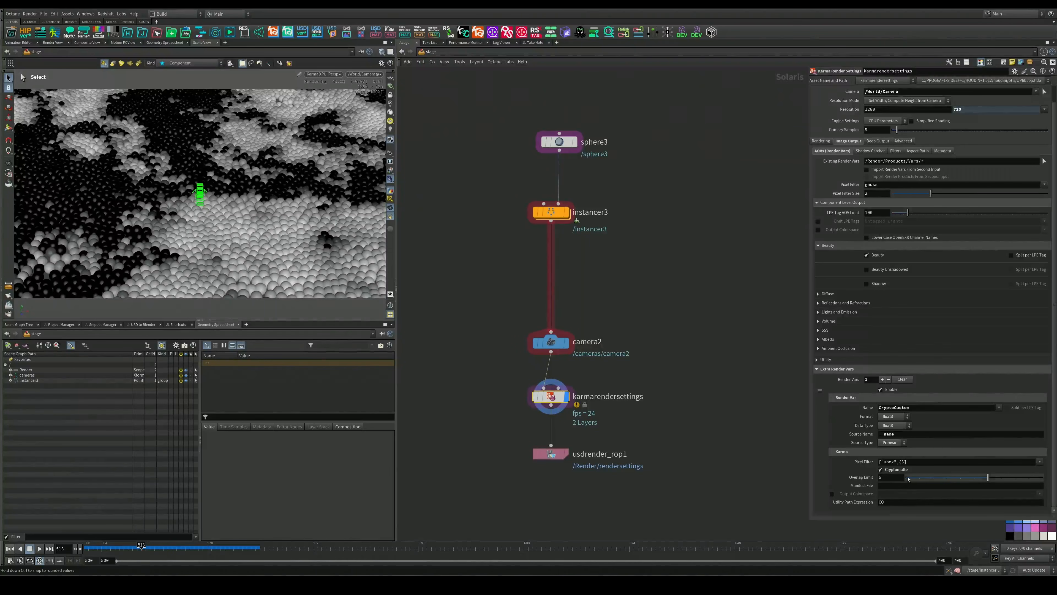
{"action": "type", "text": "t"}
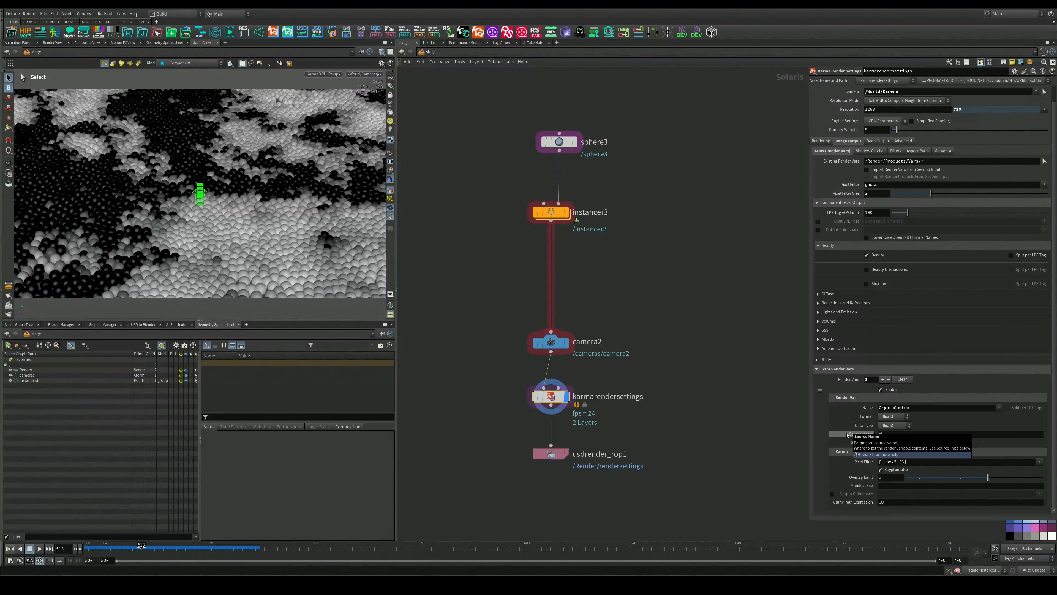
{"action": "type", "text": "noise"}
{"action": "key", "text": "Return"}
{"action": "left_click", "coordinate": [390, 171]}
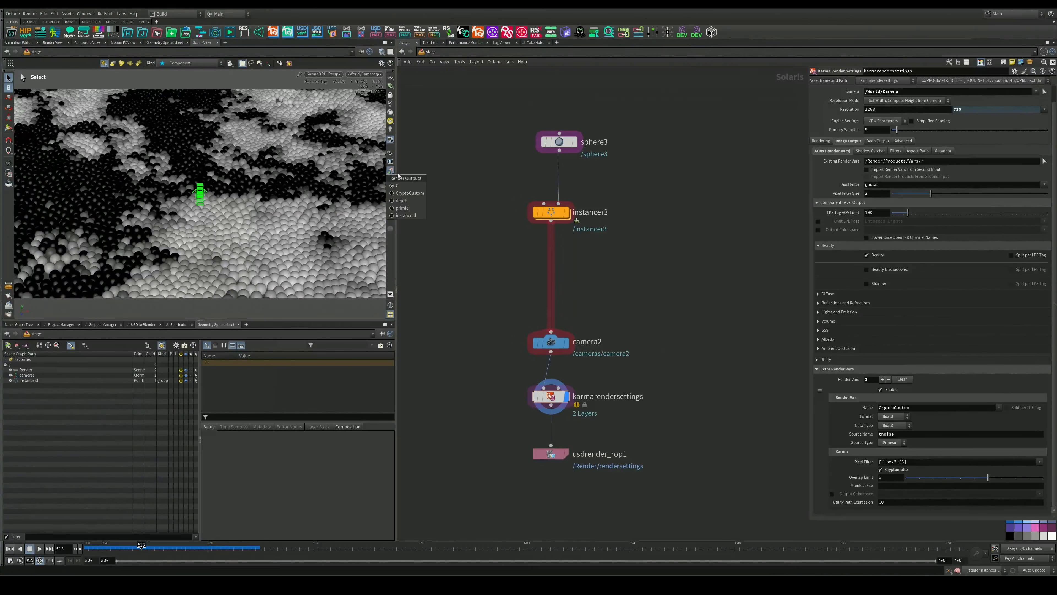
{"action": "left_click", "coordinate": [409, 193]}
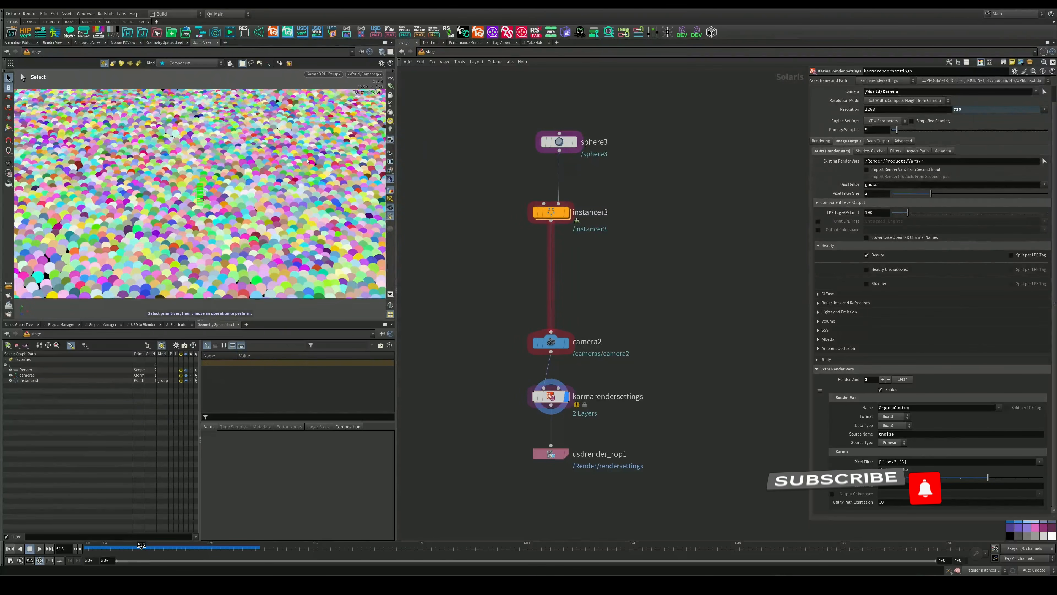
Enter instancer3 again, recheck the nodes inside attribvop1, and move the tnoise wrangle directly below attribvop1
{"action": "middle_click_drag", "start_coordinate": [531, 304], "coordinate": [524, 295]}
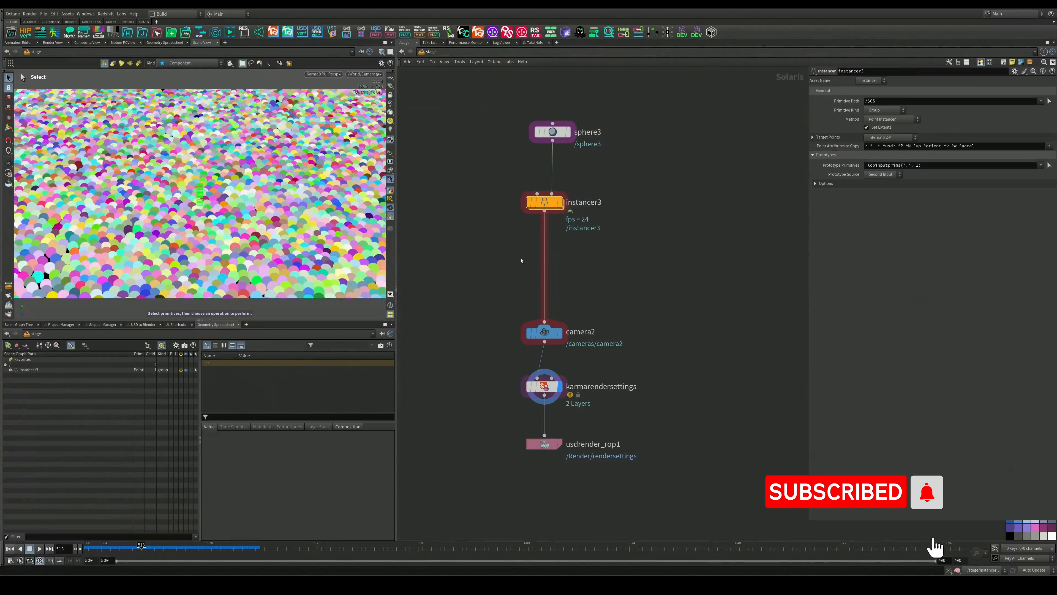
{"action": "double_click", "coordinate": [544, 204]}
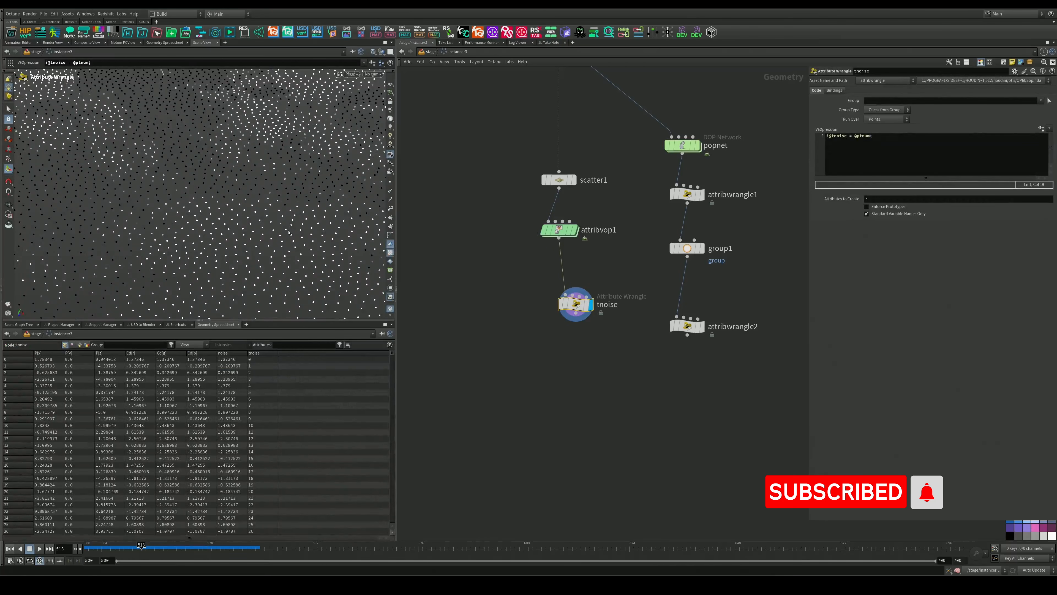
{"action": "double_click", "coordinate": [568, 235]}
{"action": "left_click_drag", "start_coordinate": [696, 254], "coordinate": [561, 392]}
{"action": "key", "text": "u"}
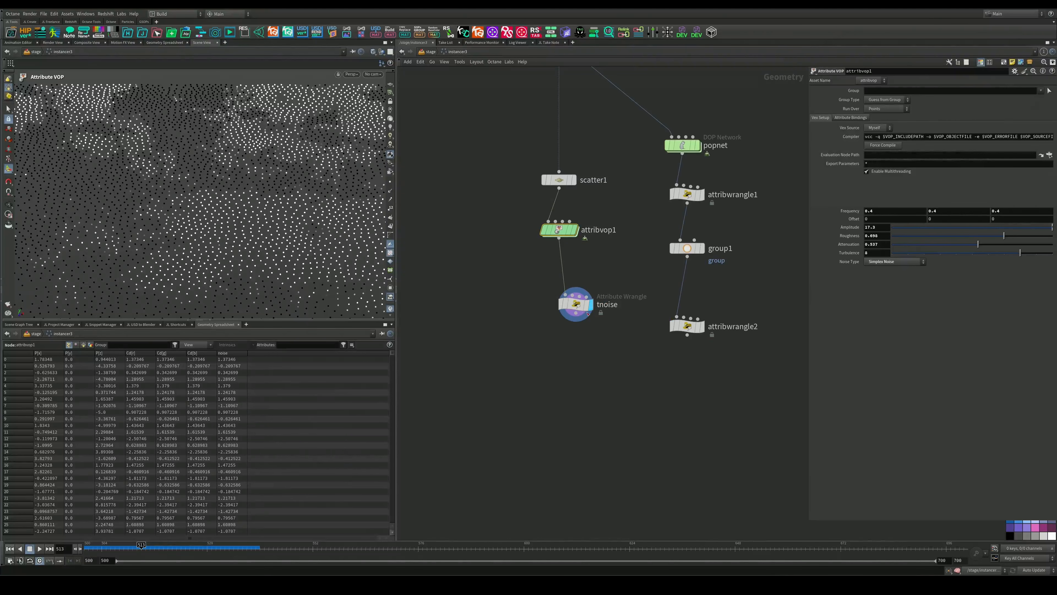
{"action": "left_click_drag", "start_coordinate": [576, 305], "coordinate": [556, 309]}
{"action": "left_click_drag", "start_coordinate": [607, 282], "coordinate": [525, 346]}
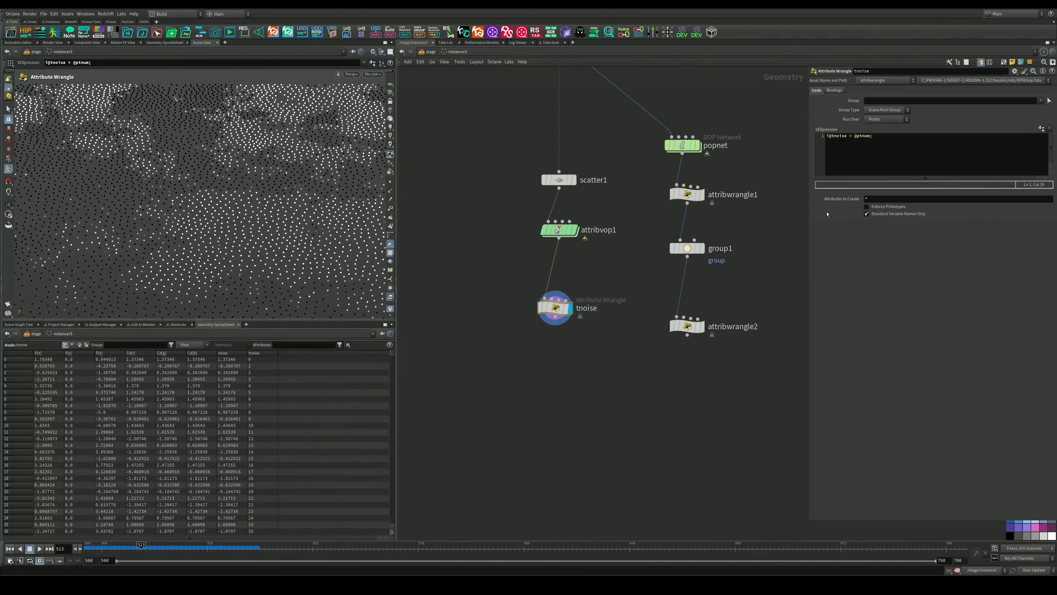
{"action": "left_click", "coordinate": [870, 136]}
{"action": "key", "text": "BackSpace"}
{"action": "key", "text": "BackSpace"}
{"action": "key", "text": "BackSpace"}
{"action": "key", "text": "BackSpace"}
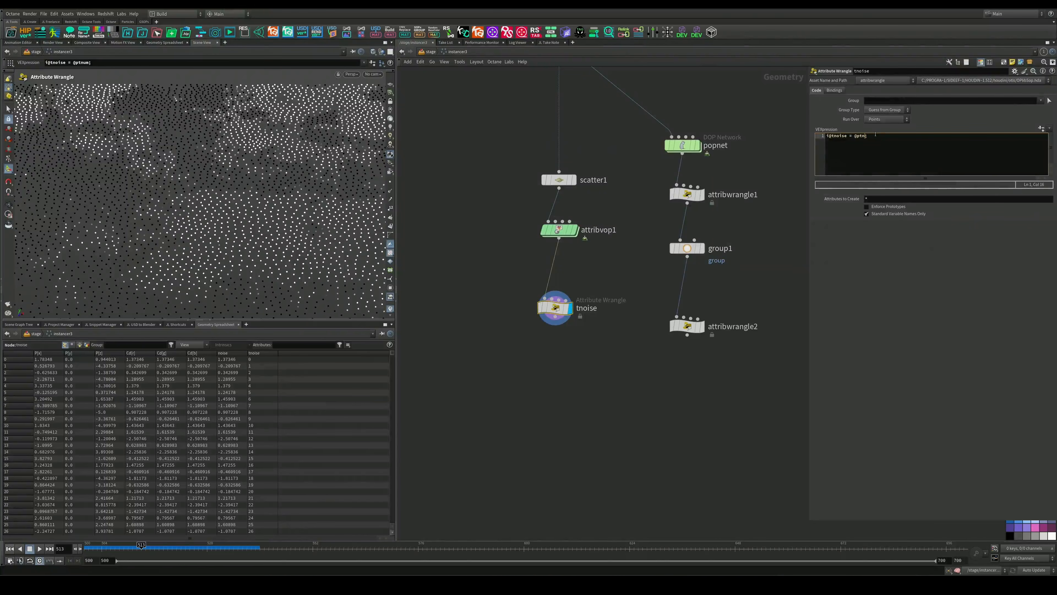
{"action": "type", "text": "noise"}
{"action": "left_click", "coordinate": [431, 51]}
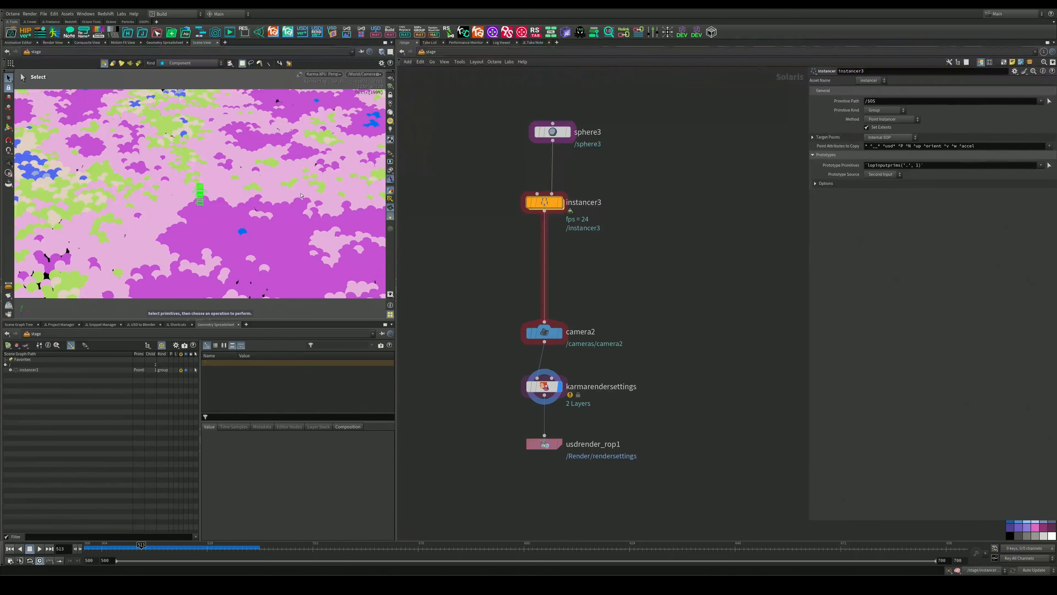
{"action": "left_click_drag", "start_coordinate": [249, 166], "coordinate": [220, 193], "text": "alt"}
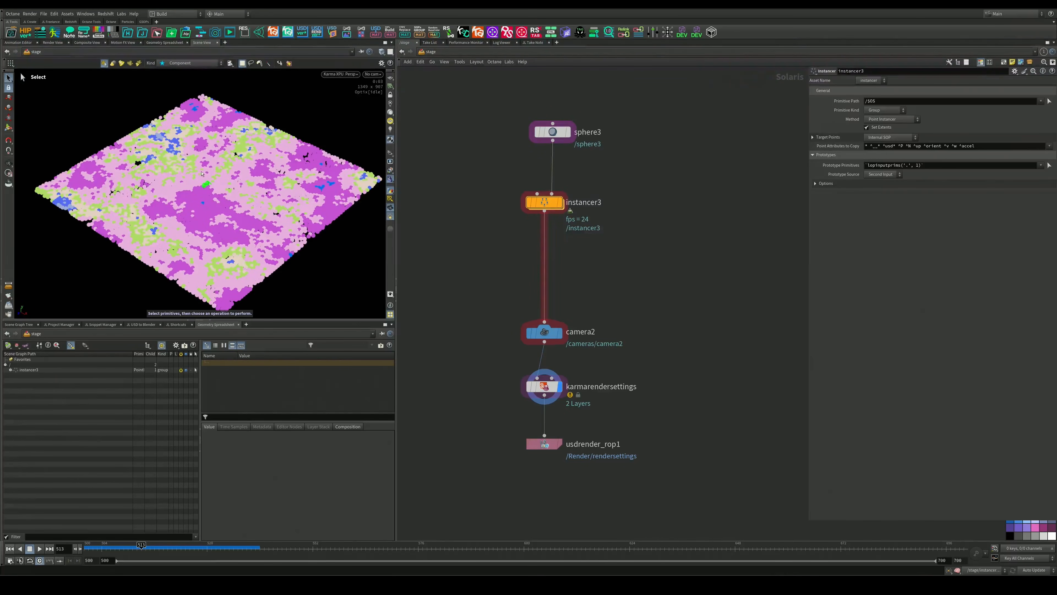
Return to the tnoise wrangle inside instancer3 and change its expression to i@tnoise = i@noise;
{"action": "double_click", "coordinate": [534, 200]}
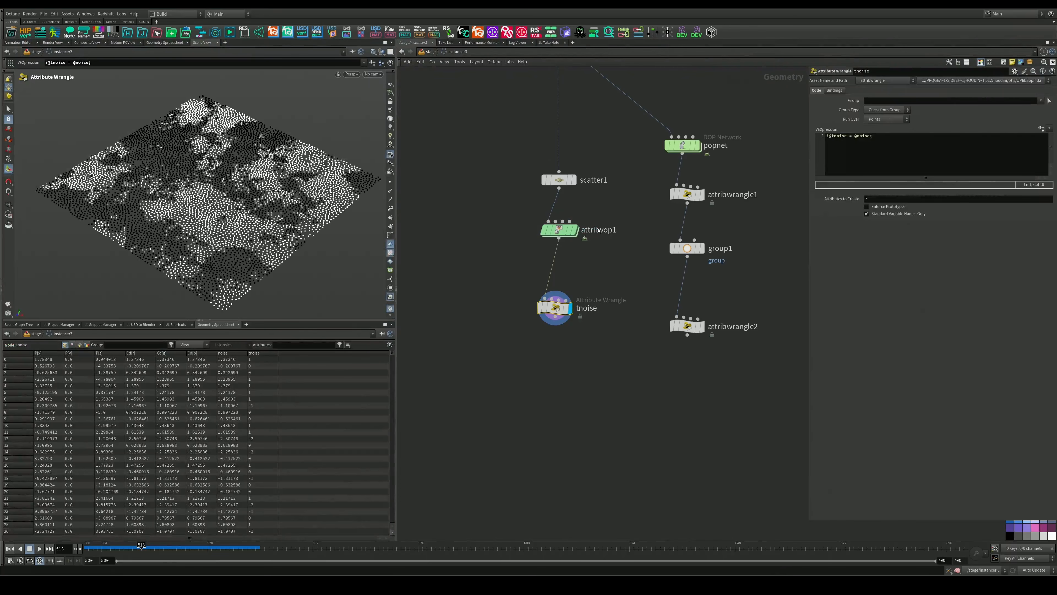
{"action": "left_click", "coordinate": [426, 54]}
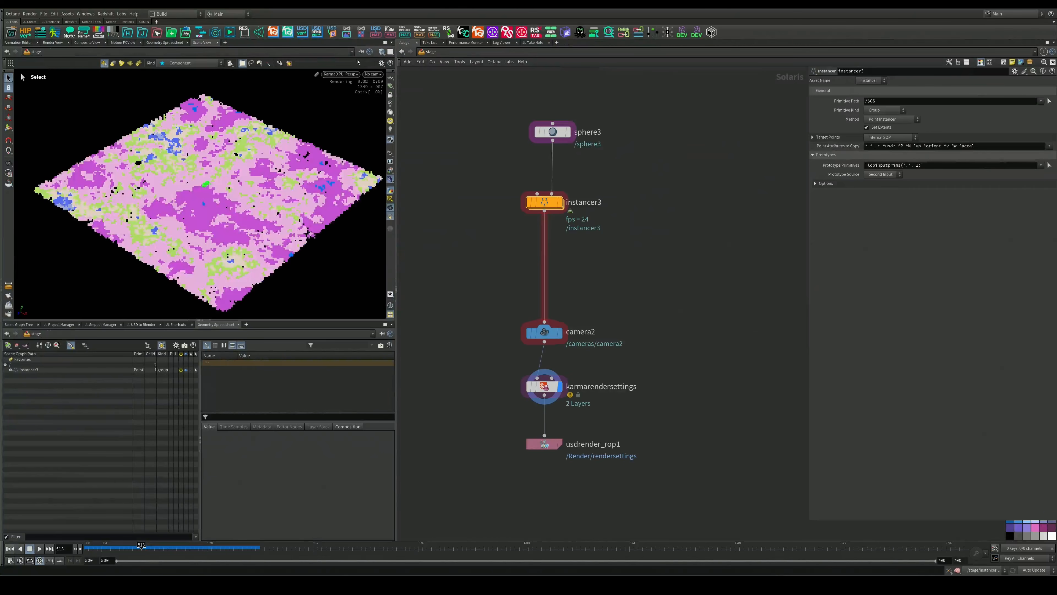
{"action": "double_click", "coordinate": [551, 207]}
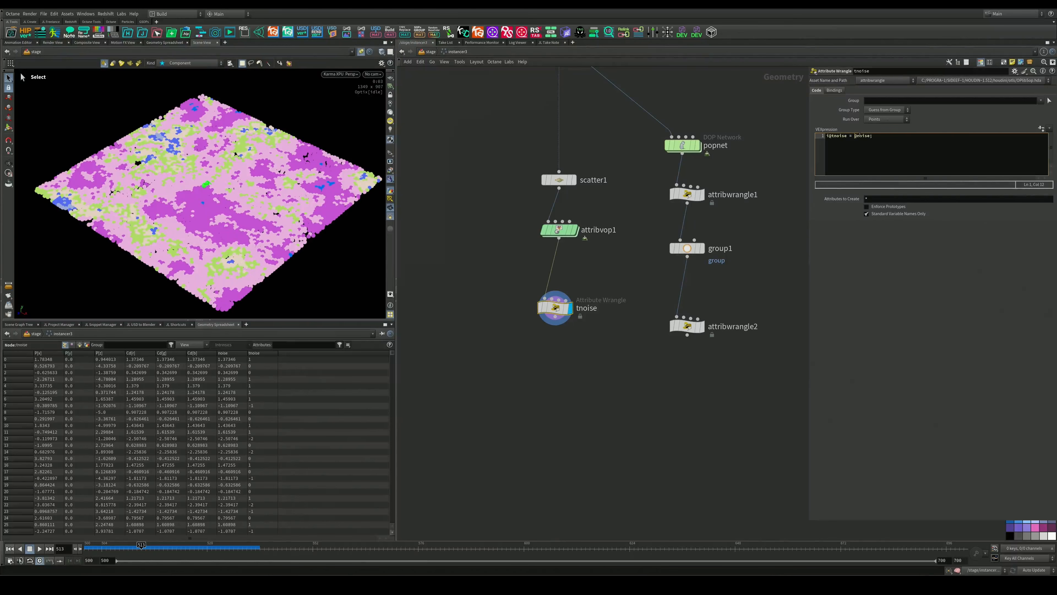
{"action": "type", "text": "i"}
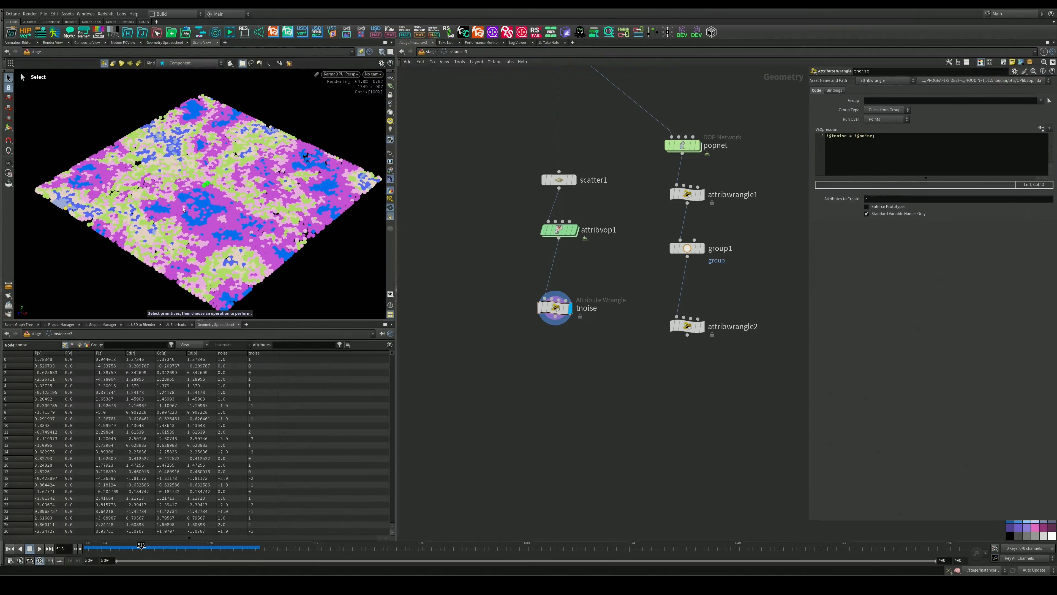
Set attribvop1's noise frequency to 0.2 on all axes and its amplitude to 1
{"action": "key", "text": "Up"}
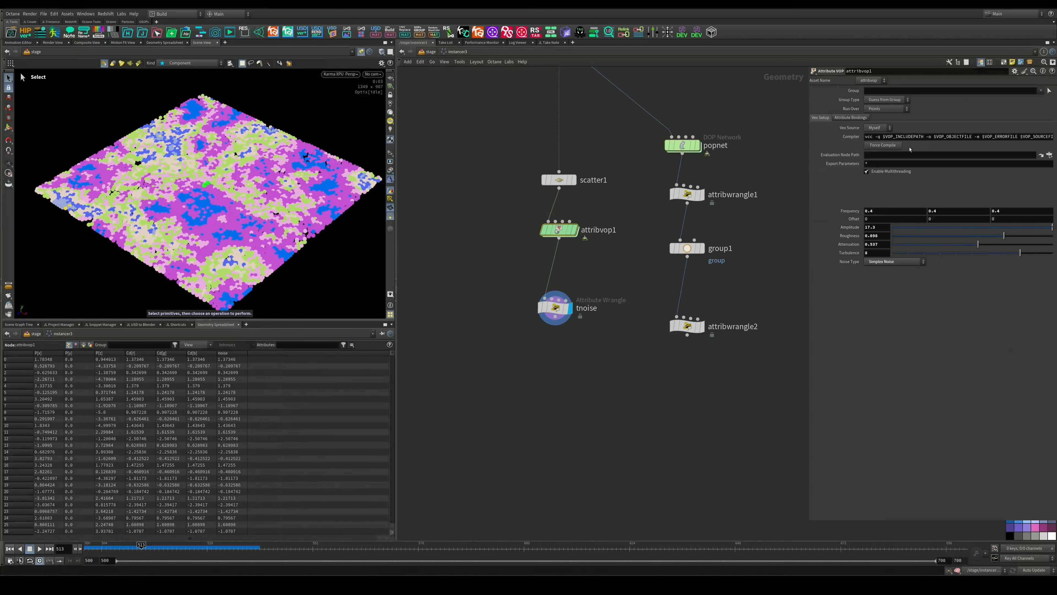
{"action": "middle_click_drag", "start_coordinate": [849, 211], "coordinate": [869, 227]}
{"action": "left_click", "coordinate": [1008, 227]}
{"action": "key", "text": "ctrl+z"}
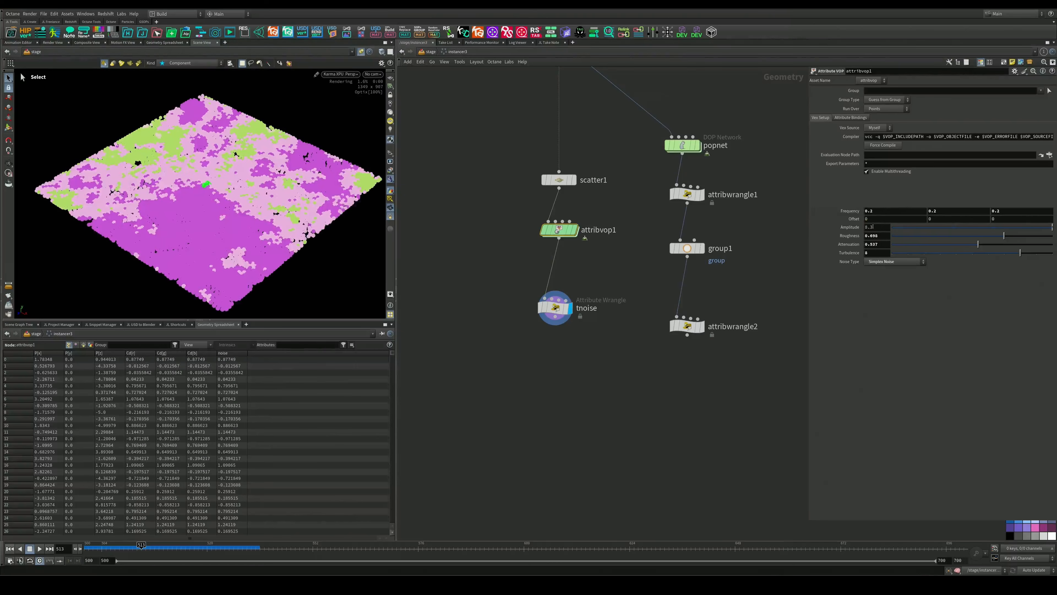
{"action": "left_click_drag", "start_coordinate": [987, 225], "coordinate": [991, 229]}
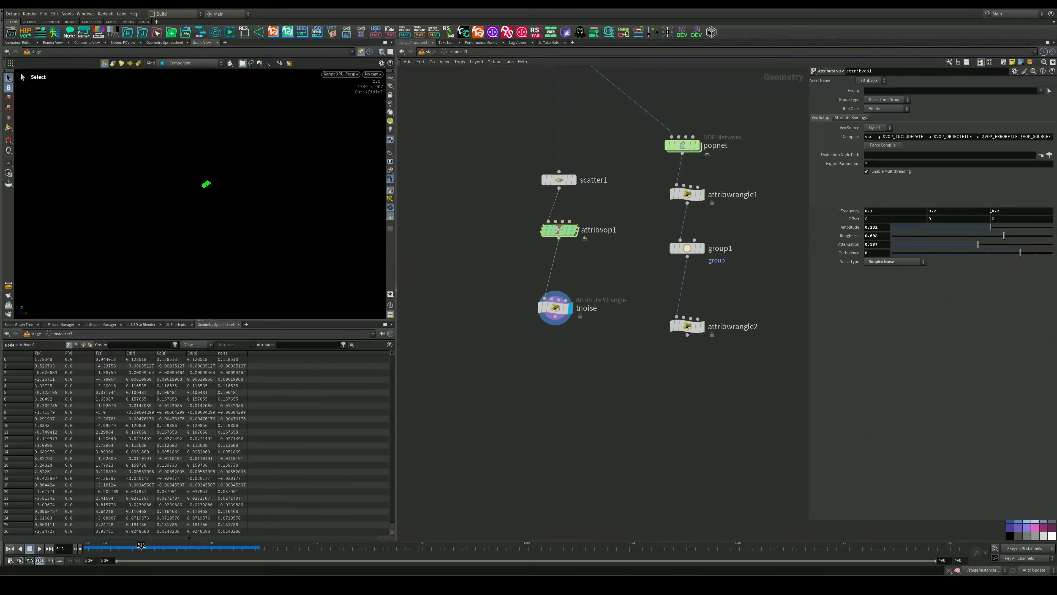
{"action": "left_click_drag", "start_coordinate": [992, 228], "coordinate": [1056, 232]}
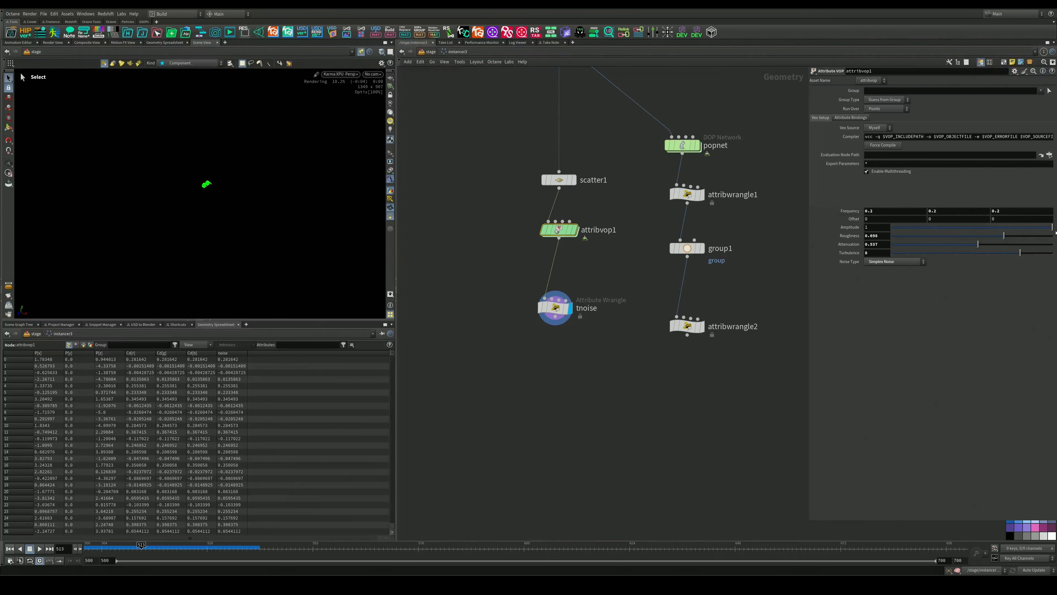
Try noise amplitudes of 2, 5, 12 and 100 on attribvop1, with its points sorted by the noise attribute
{"action": "left_click_drag", "start_coordinate": [876, 228], "coordinate": [824, 222]}
{"action": "type", "text": "2"}
{"action": "key", "text": "Return"}
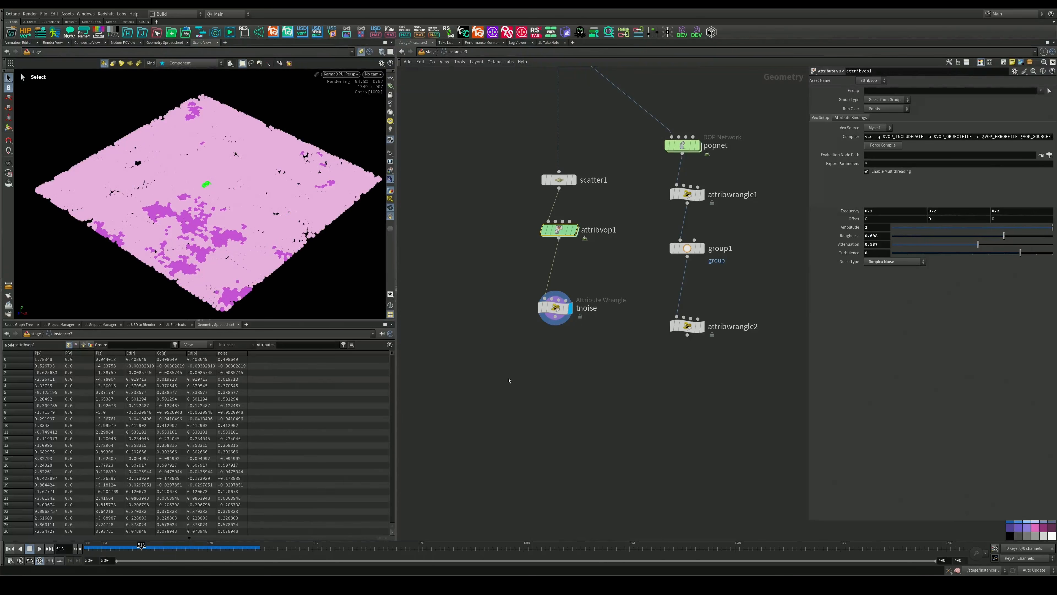
{"action": "left_click", "coordinate": [235, 353]}
{"action": "left_click_drag", "start_coordinate": [876, 228], "coordinate": [816, 228]}
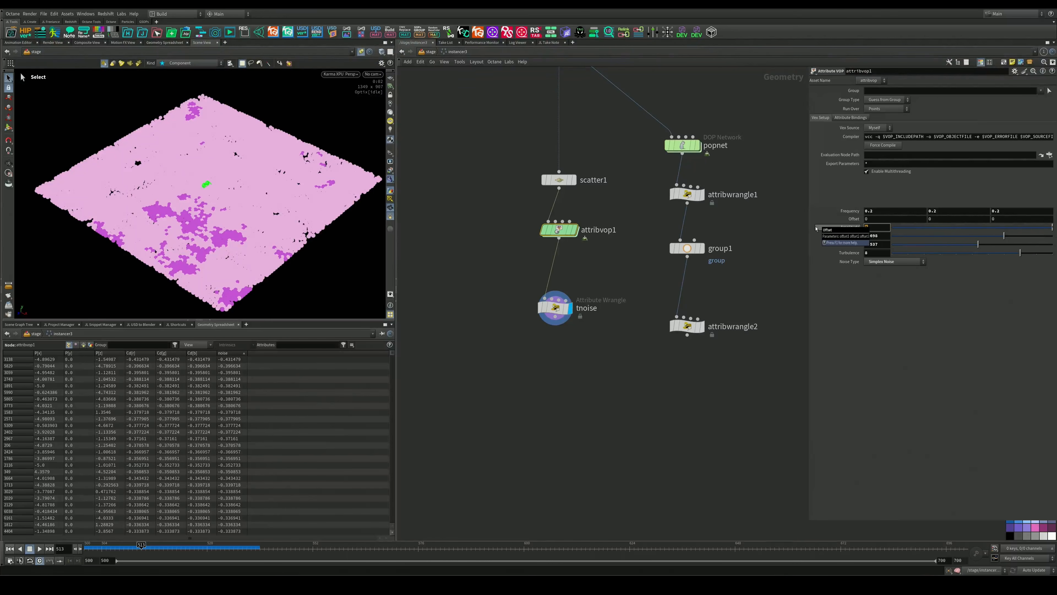
{"action": "type", "text": "5"}
{"action": "key", "text": "Return"}
{"action": "type", "text": "12"}
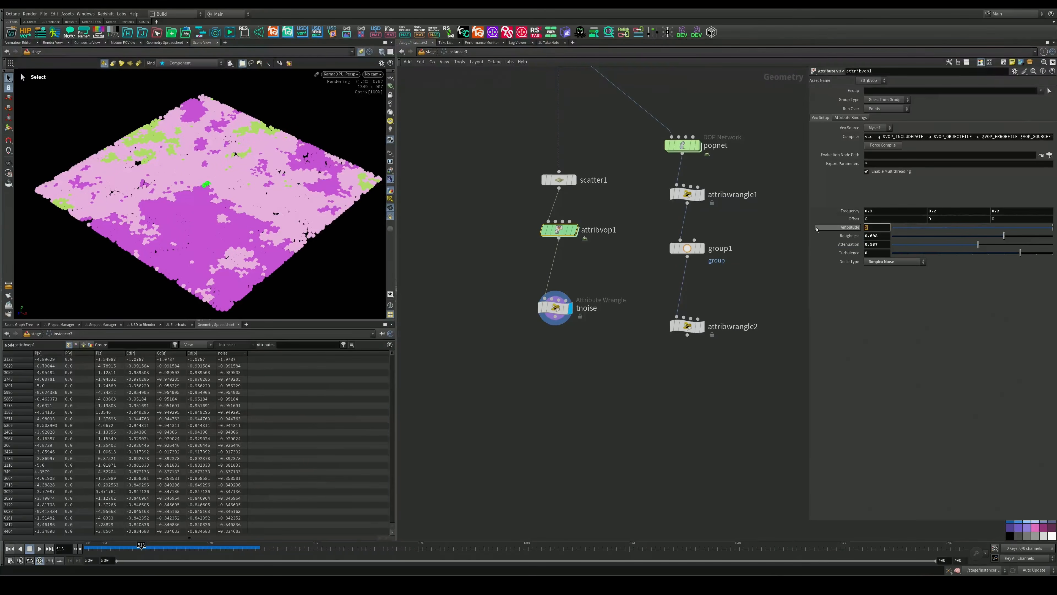
{"action": "key", "text": "Return"}
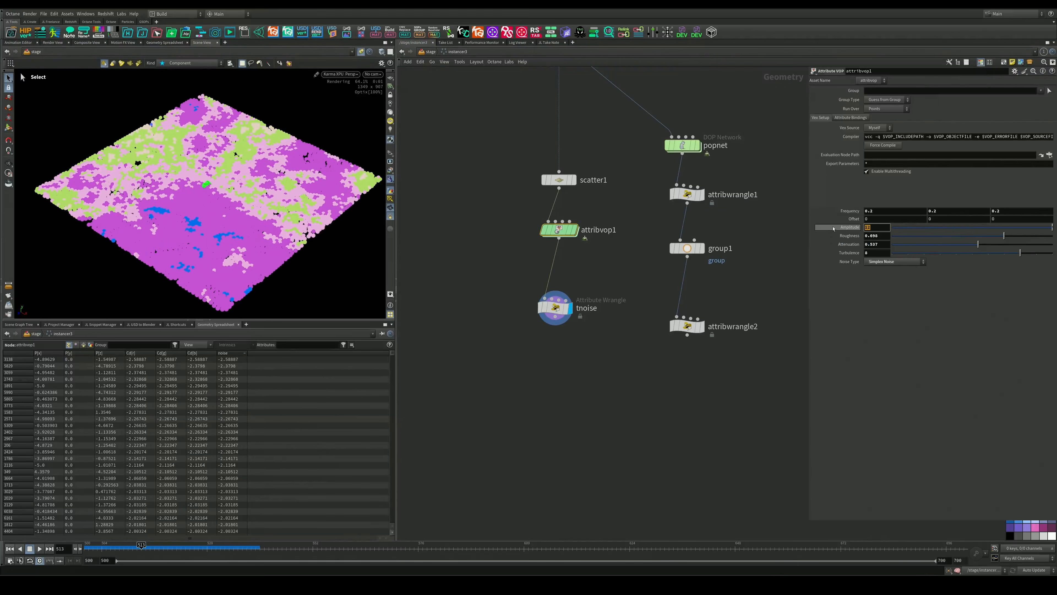
{"action": "type", "text": "100"}
{"action": "key", "text": "Return"}
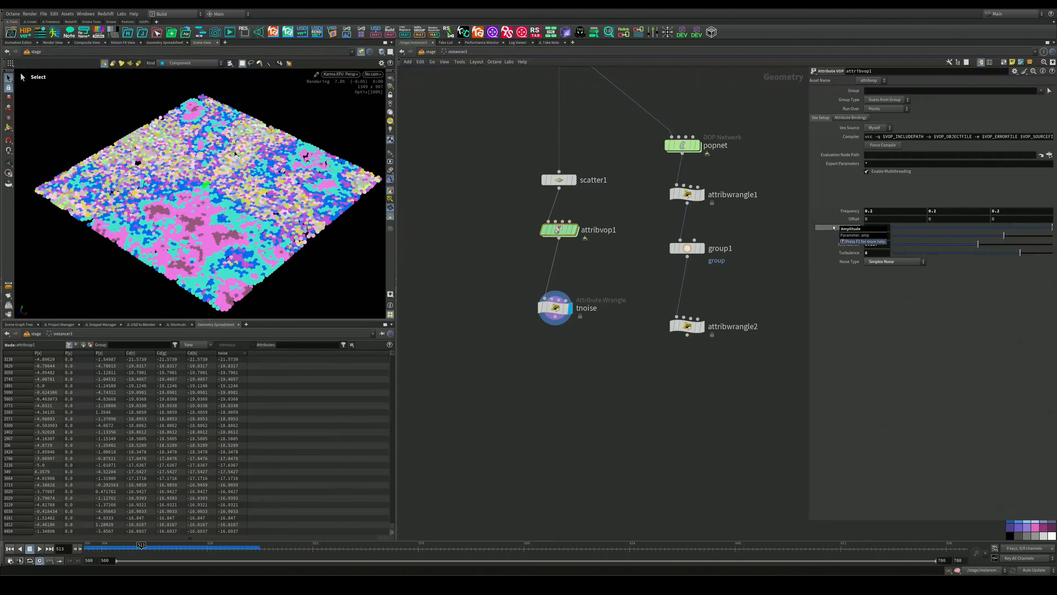
Set attribvop1's noise amplitude to 250
{"action": "left_click_drag", "start_coordinate": [252, 221], "coordinate": [239, 220], "text": "alt"}
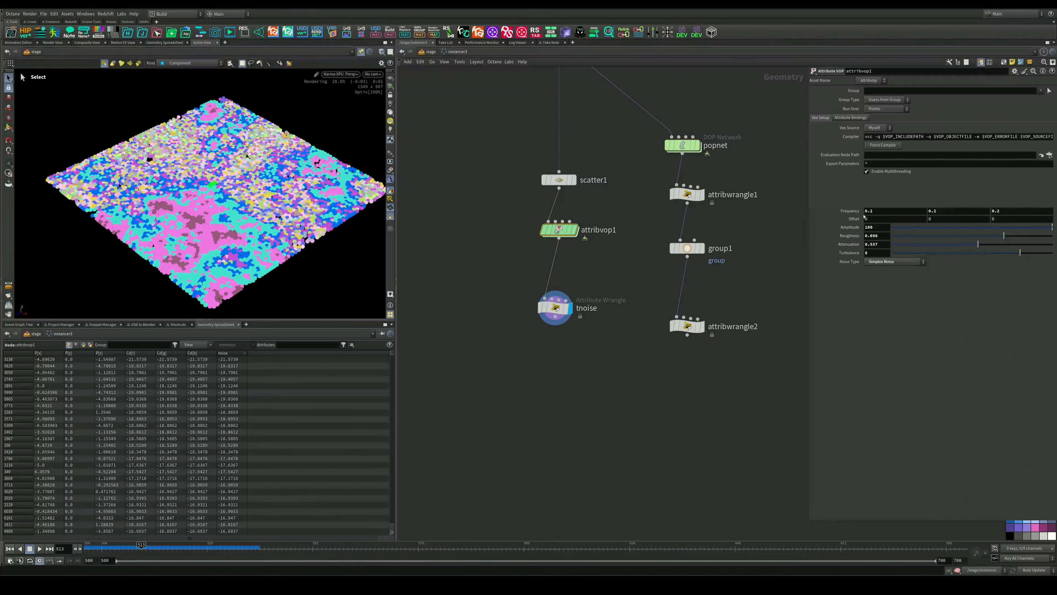
{"action": "double_click", "coordinate": [878, 226]}
{"action": "type", "text": "250"}
{"action": "key", "text": "Return"}
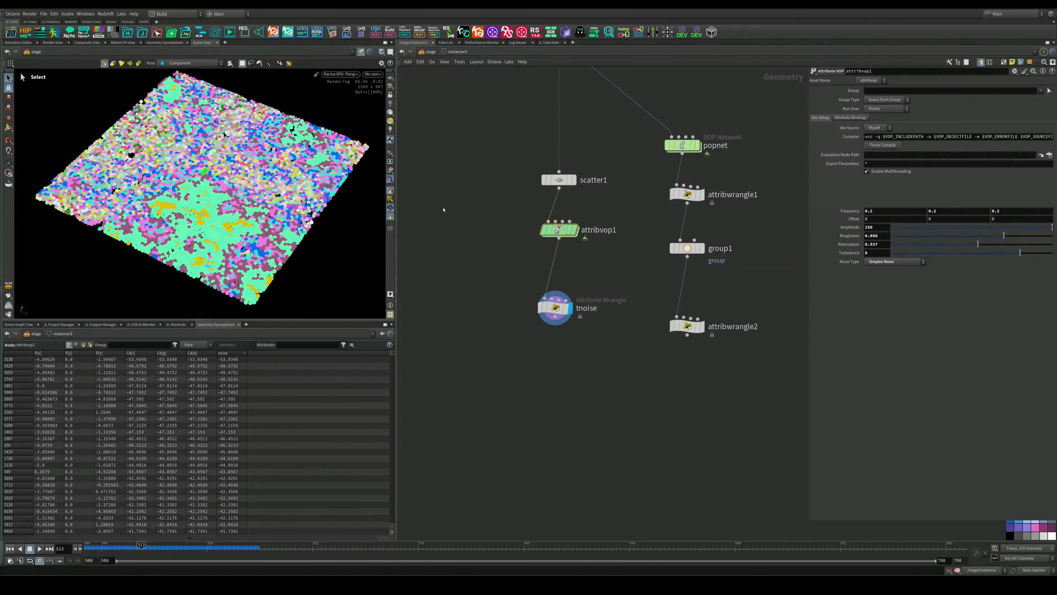
Move scatter1, attribvop1 and tnoise together so their branch sits farther from the popnet branch
{"action": "middle_click_drag", "start_coordinate": [611, 268], "coordinate": [615, 288]}
{"action": "left_click_drag", "start_coordinate": [495, 161], "coordinate": [583, 365]}
{"action": "middle_click_drag", "start_coordinate": [562, 172], "coordinate": [578, 257]}
{"action": "left_click_drag", "start_coordinate": [583, 288], "coordinate": [522, 244]}
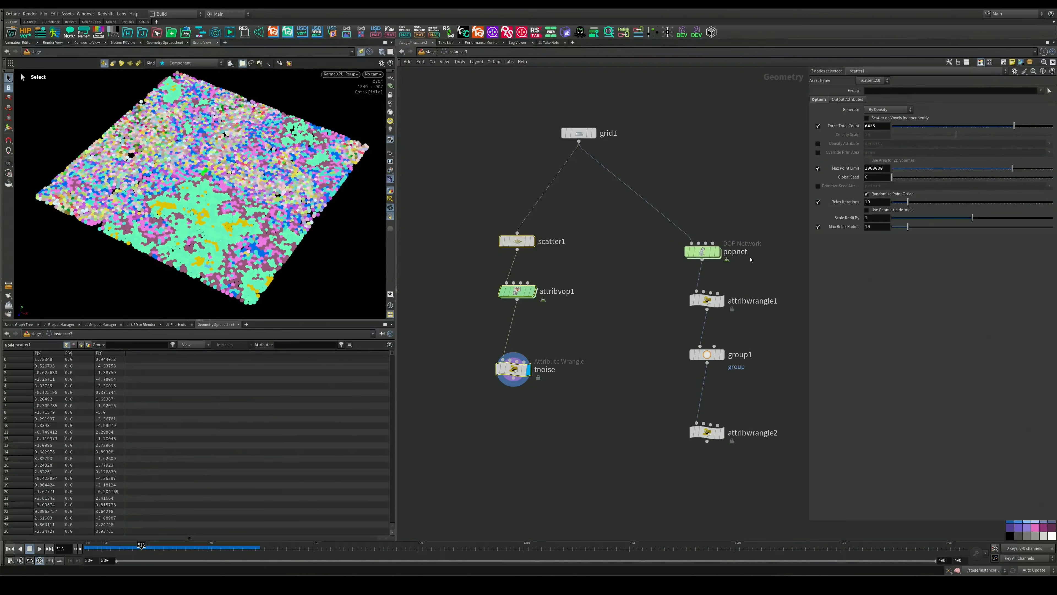
Make popnet the displayed node of instancer3 and shift it slightly to line up with its branch
{"action": "middle_click_drag", "start_coordinate": [750, 259], "coordinate": [647, 244]}
{"action": "left_click_drag", "start_coordinate": [712, 210], "coordinate": [538, 273]}
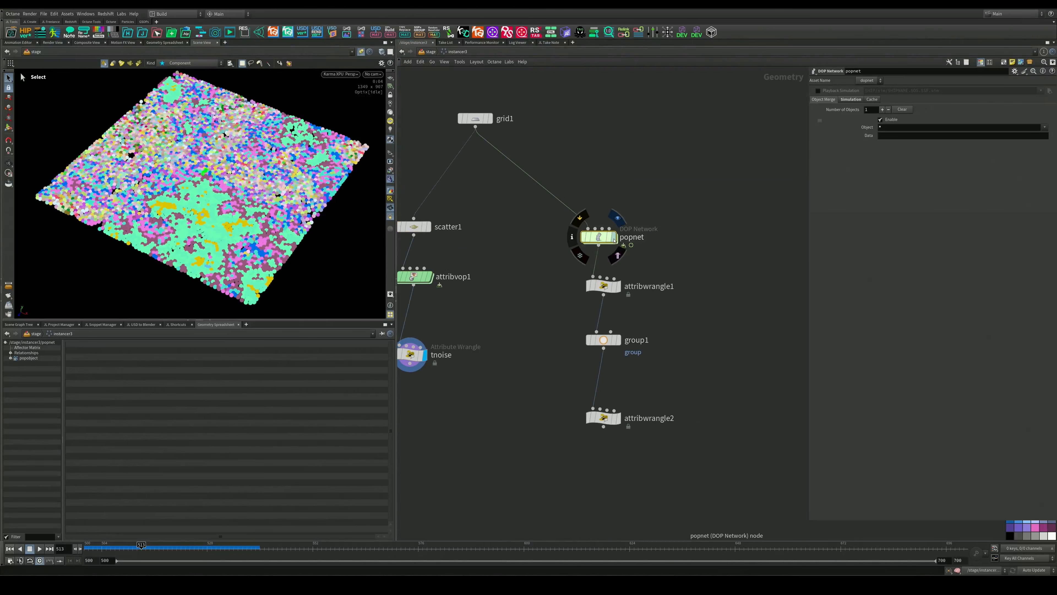
{"action": "left_click", "coordinate": [614, 237]}
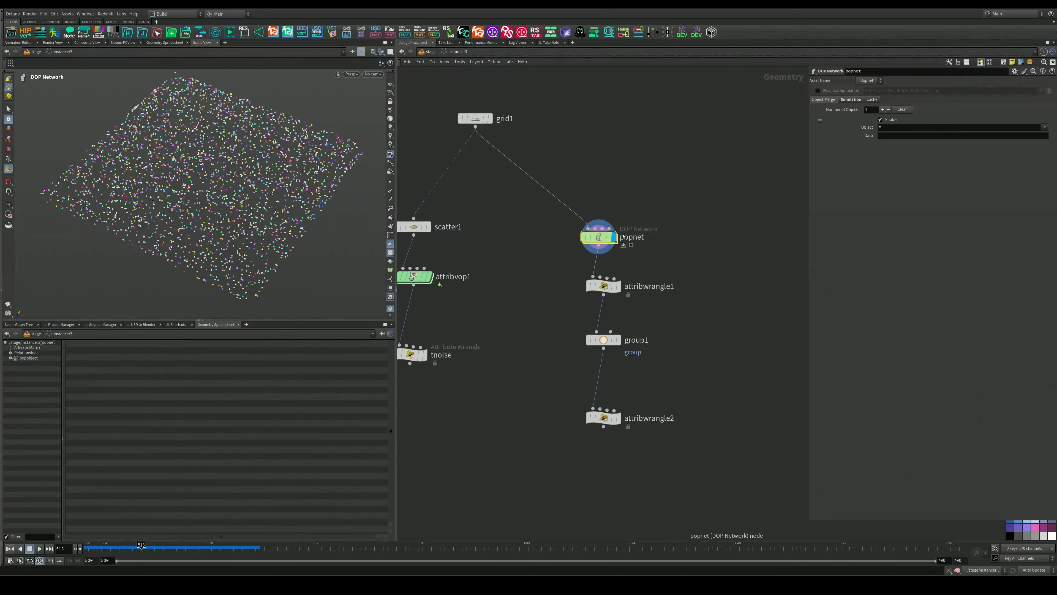
{"action": "left_click_drag", "start_coordinate": [599, 237], "coordinate": [604, 226]}
Examine popnet's node information, in particular its id point attribute, keeping the node un-bypassed
{"action": "left_click", "coordinate": [588, 227]}
{"action": "left_click", "coordinate": [577, 227]}
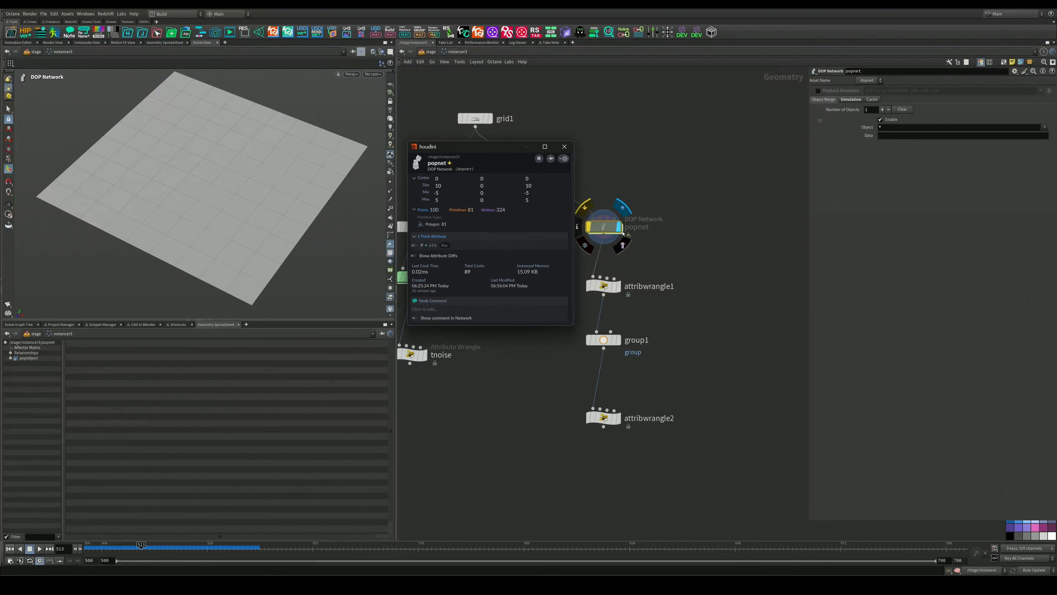
{"action": "left_click", "coordinate": [643, 244]}
{"action": "left_click", "coordinate": [585, 207]}
{"action": "left_click", "coordinate": [577, 227]}
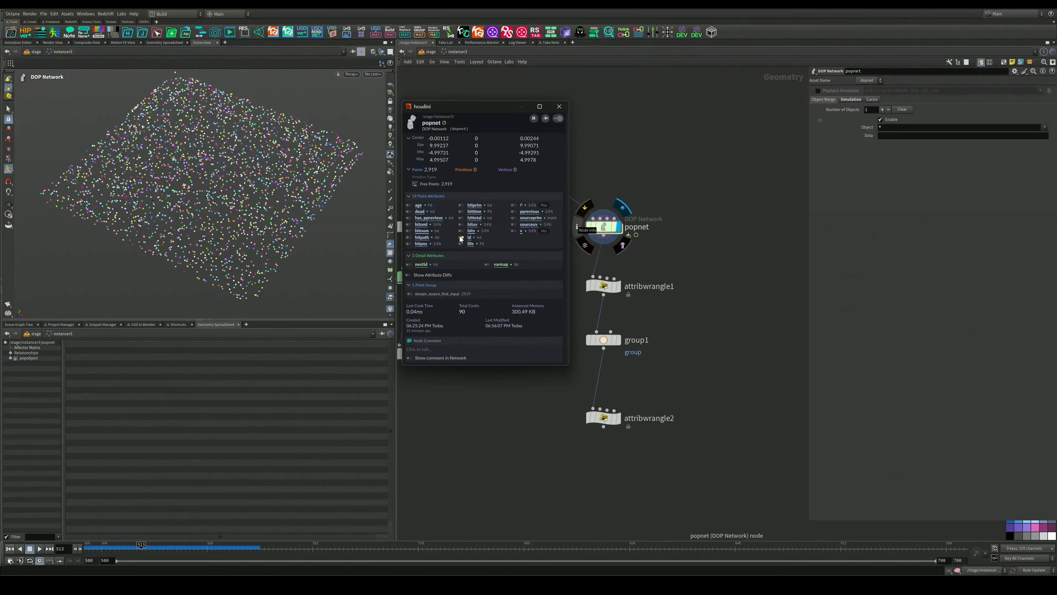
{"action": "left_click", "coordinate": [461, 238]}
{"action": "left_click", "coordinate": [461, 237]}
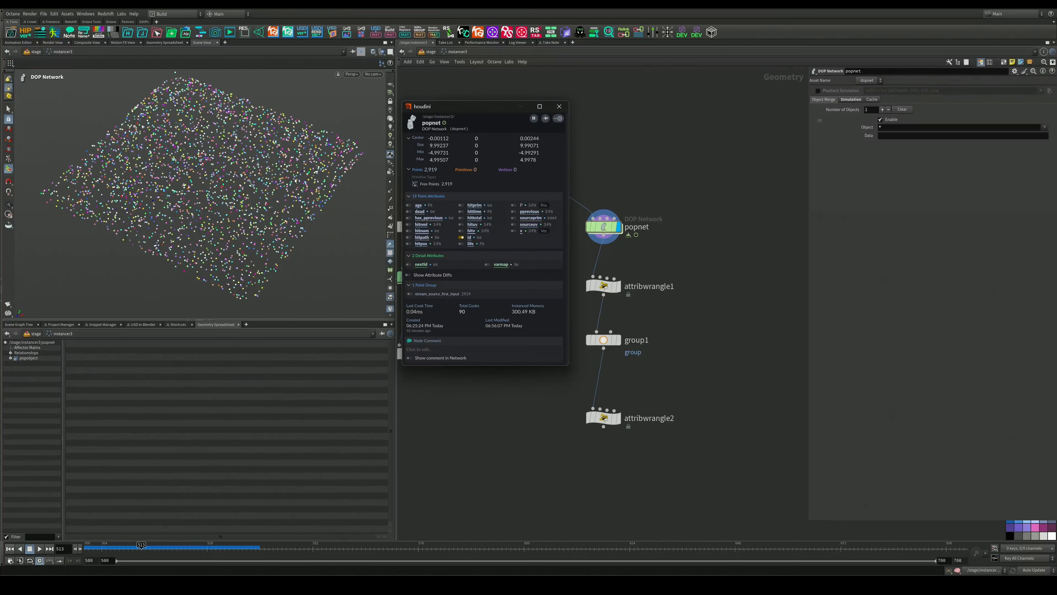
{"action": "left_click", "coordinate": [563, 107]}
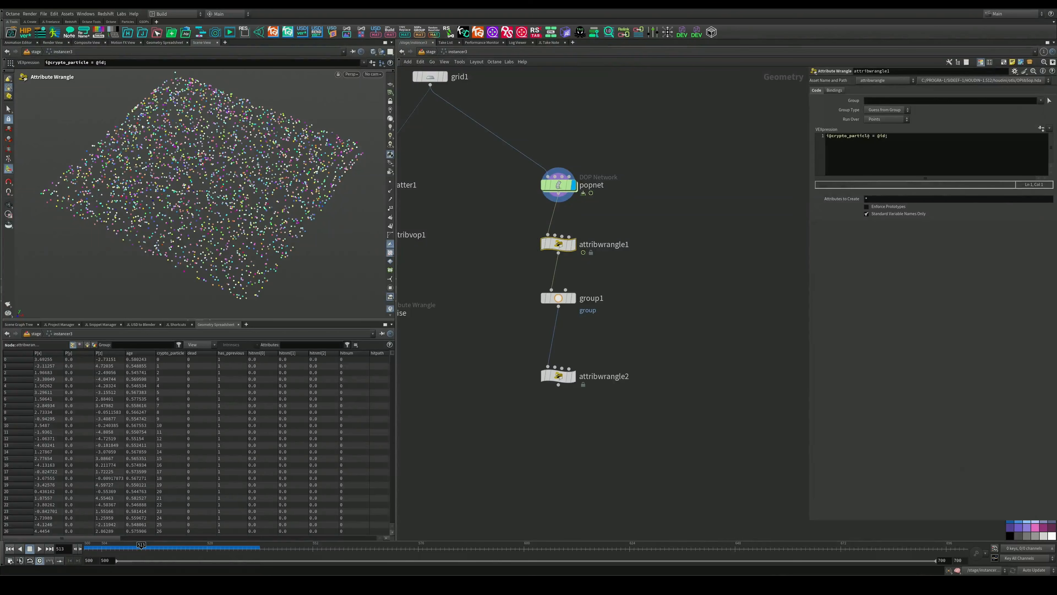
Display attribwrangle1 with its crypto_particle attribute inside instancer3 and inspect the CryptoCustom particle render at stage level
{"action": "left_click_drag", "start_coordinate": [869, 136], "coordinate": [831, 136]}
{"action": "left_click", "coordinate": [431, 52]}
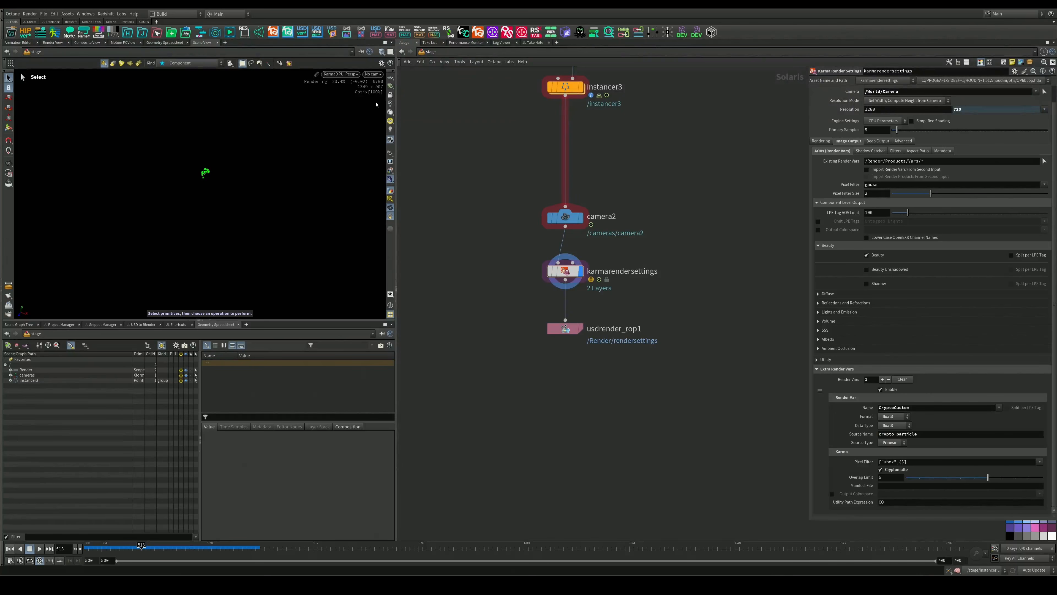
{"action": "double_click", "coordinate": [571, 89]}
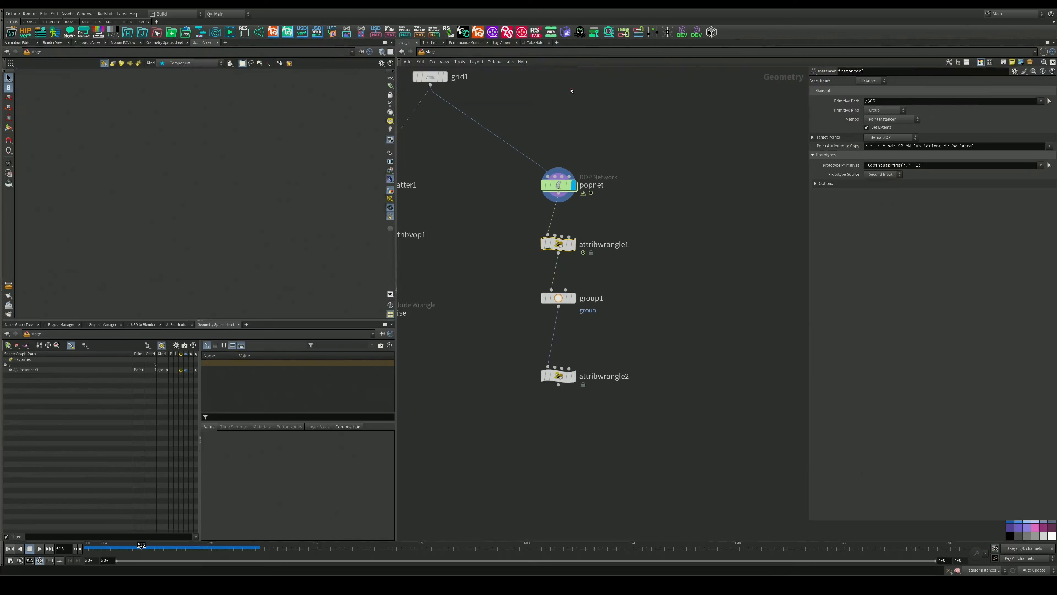
{"action": "key", "text": "u"}
{"action": "left_click_drag", "start_coordinate": [296, 234], "coordinate": [288, 206], "text": "alt"}
{"action": "right_click_drag", "start_coordinate": [287, 206], "coordinate": [249, 207], "text": "alt"}
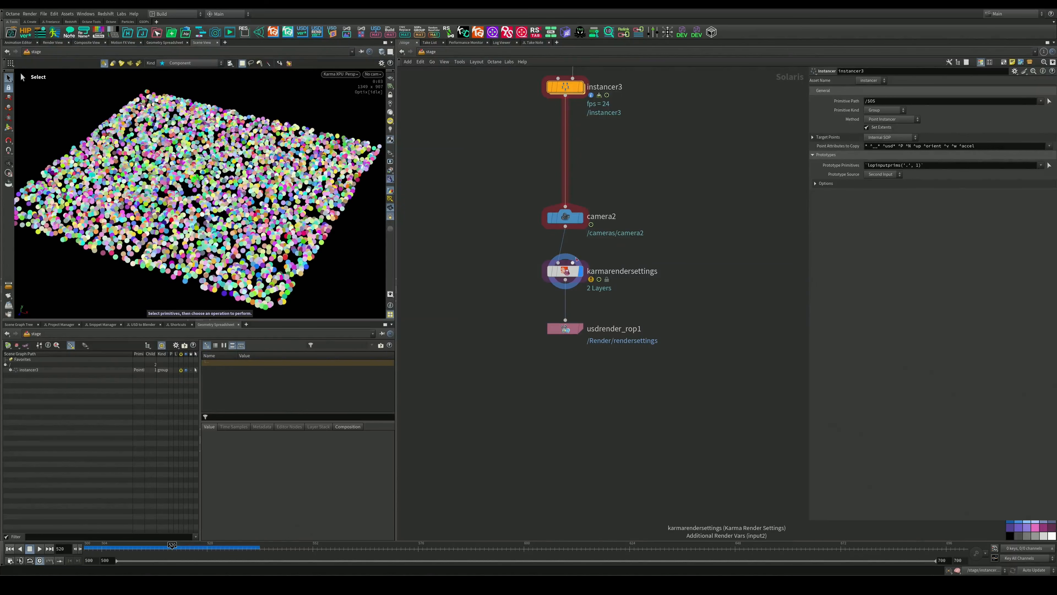
Check the CryptoCustom render var's crypto_particle source in karmarendersettings, and reenter instancer3
{"action": "left_click", "coordinate": [567, 271]}
{"action": "middle_click_drag", "start_coordinate": [610, 142], "coordinate": [588, 236]}
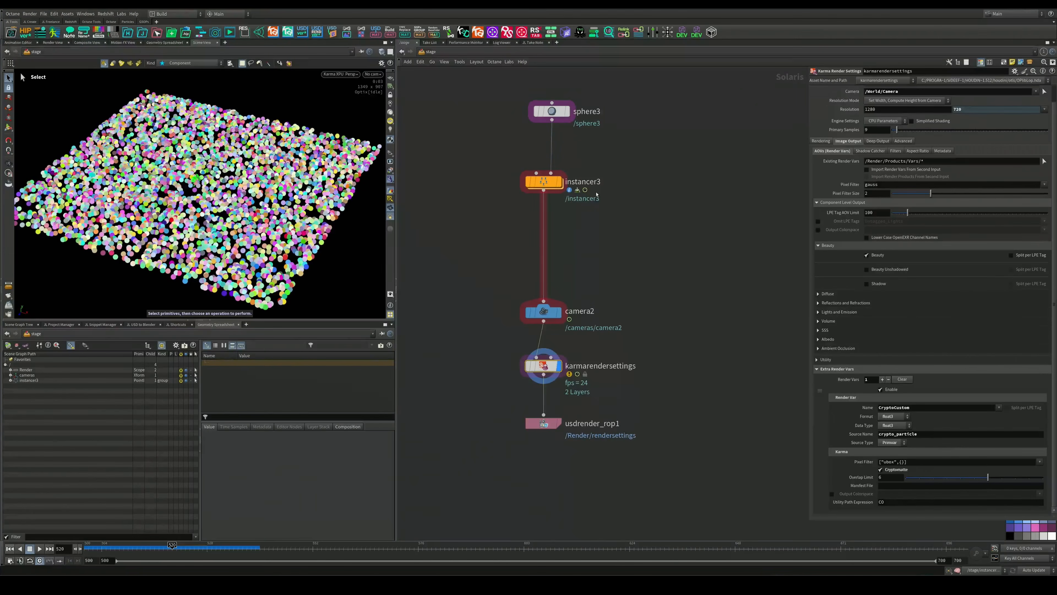
{"action": "left_click", "coordinate": [549, 180]}
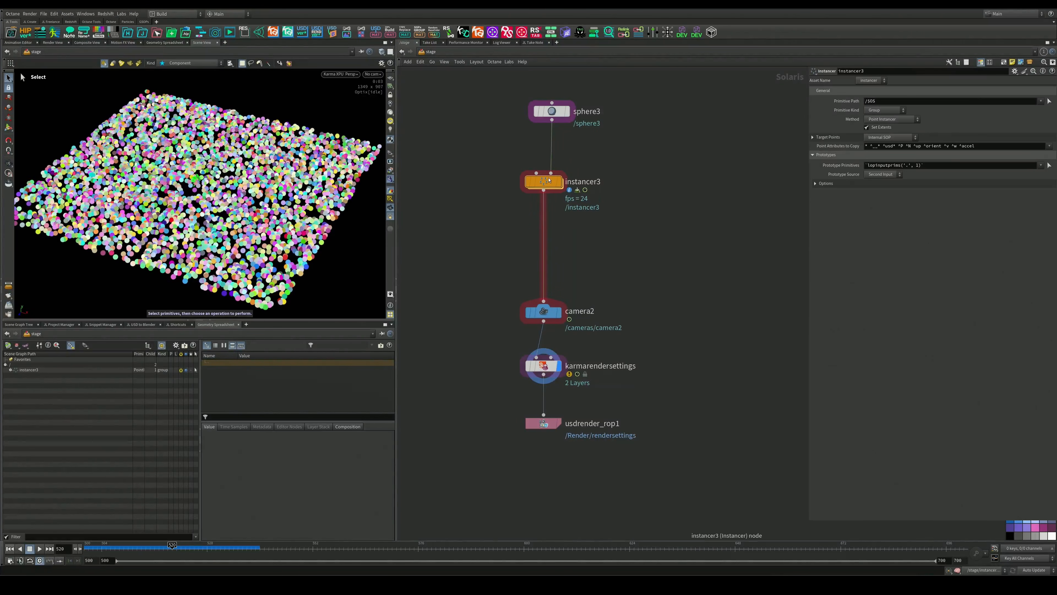
{"action": "double_click", "coordinate": [549, 180]}
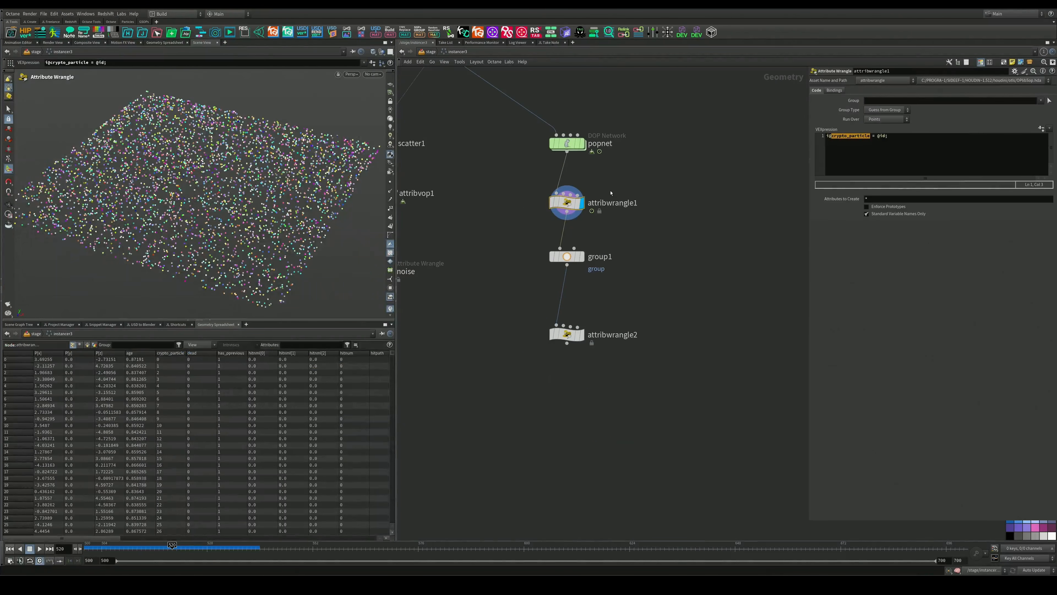
Check group1's bounding-sphere point group and make attribwrangle2 the displayed node
{"action": "left_click", "coordinate": [567, 256]}
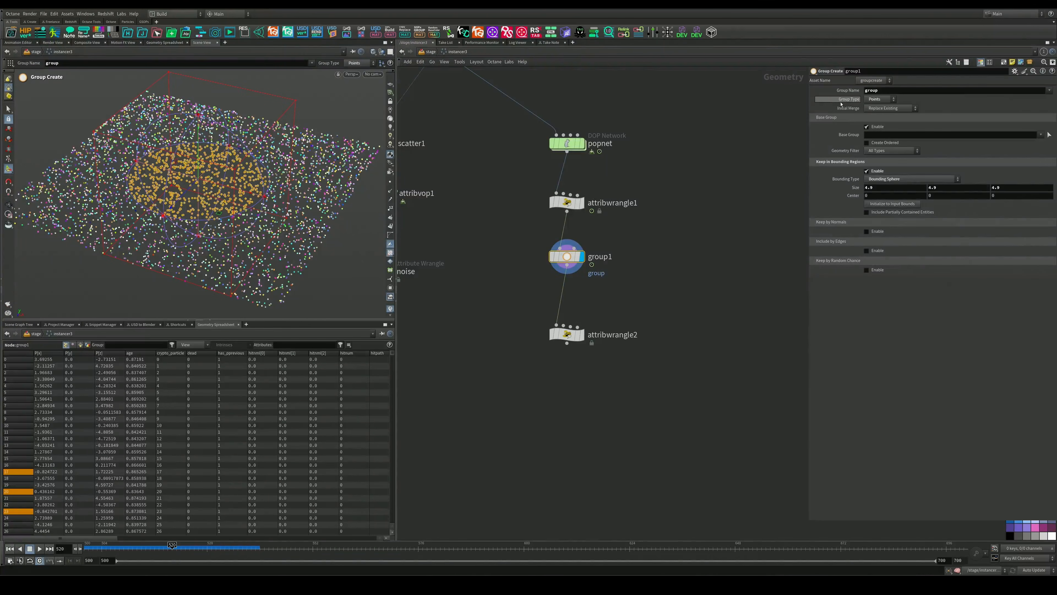
{"action": "middle_click_drag", "start_coordinate": [630, 236], "coordinate": [634, 194]}
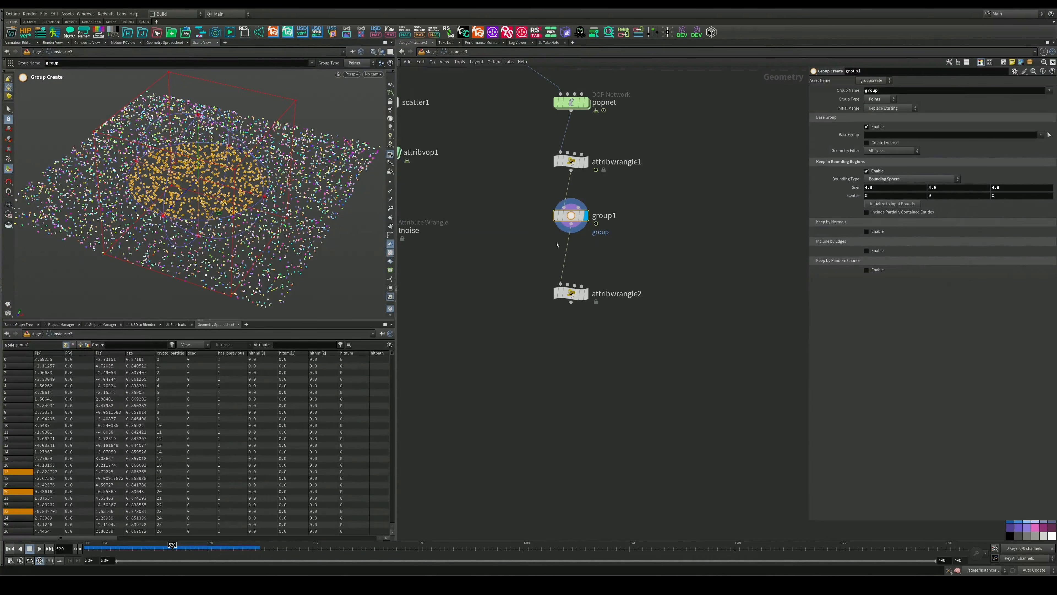
{"action": "left_click", "coordinate": [571, 293]}
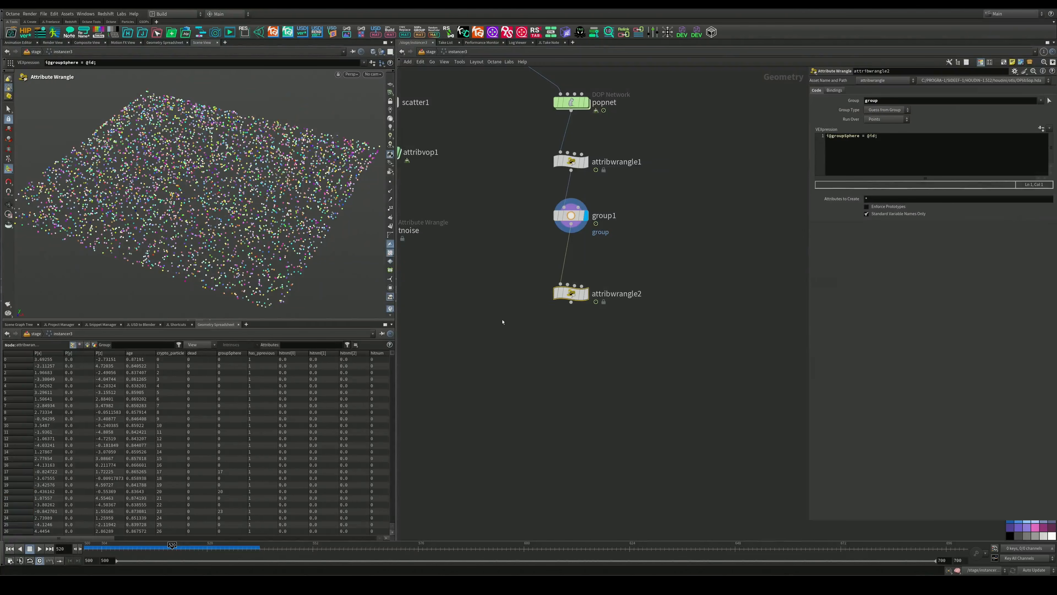
{"action": "left_click", "coordinate": [588, 295]}
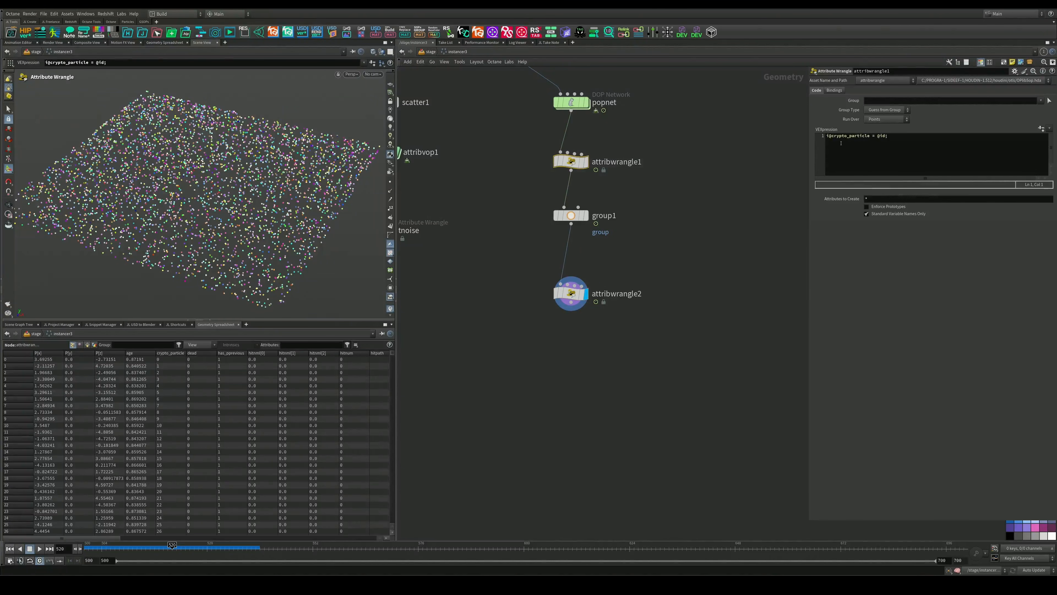
Compare the attribute expressions of attribwrangle1 and attribwrangle2
{"action": "left_click", "coordinate": [562, 307]}
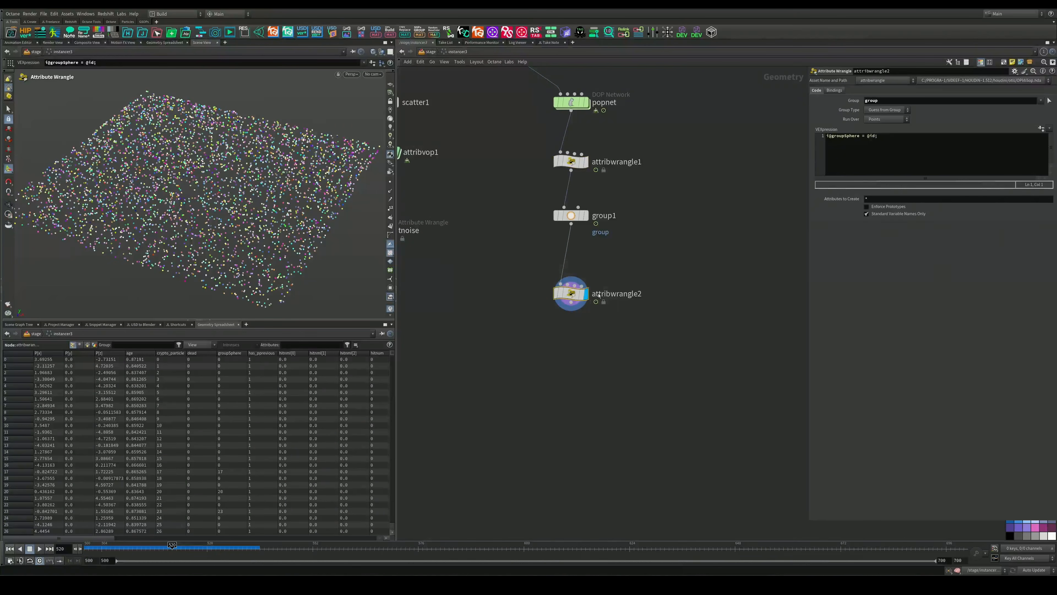
{"action": "mouse_move", "coordinate": [578, 283]}
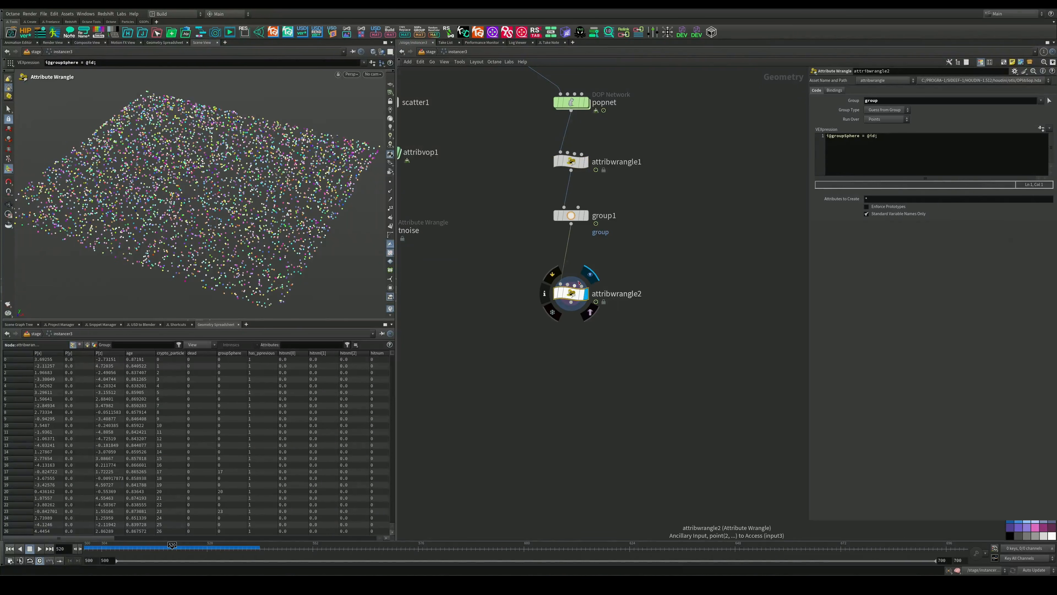
{"action": "left_click_drag", "start_coordinate": [622, 133], "coordinate": [532, 175]}
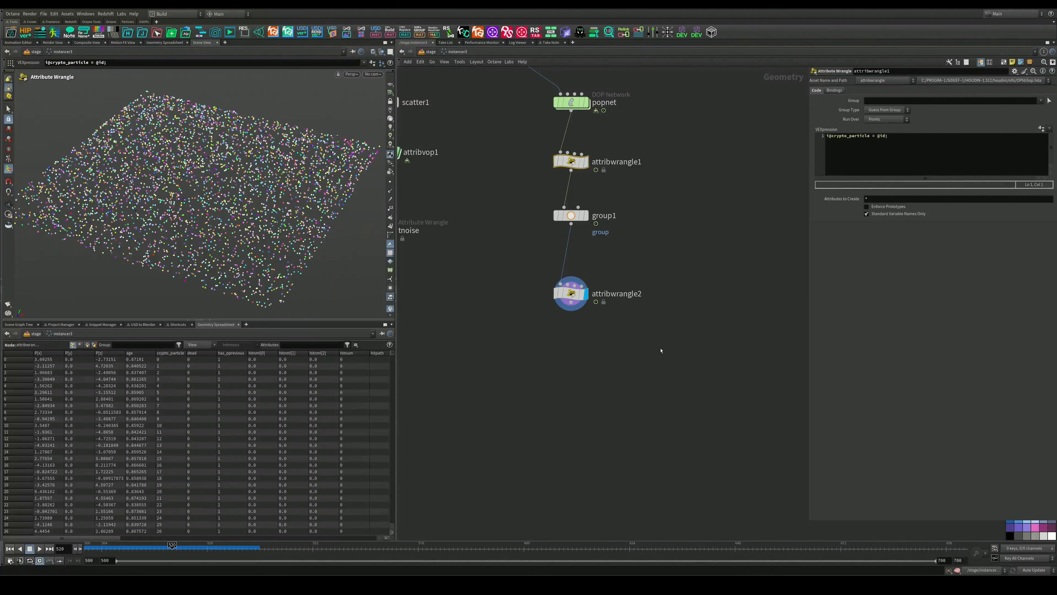
{"action": "left_click_drag", "start_coordinate": [654, 340], "coordinate": [476, 275]}
{"action": "left_click_drag", "start_coordinate": [860, 137], "coordinate": [833, 139]}
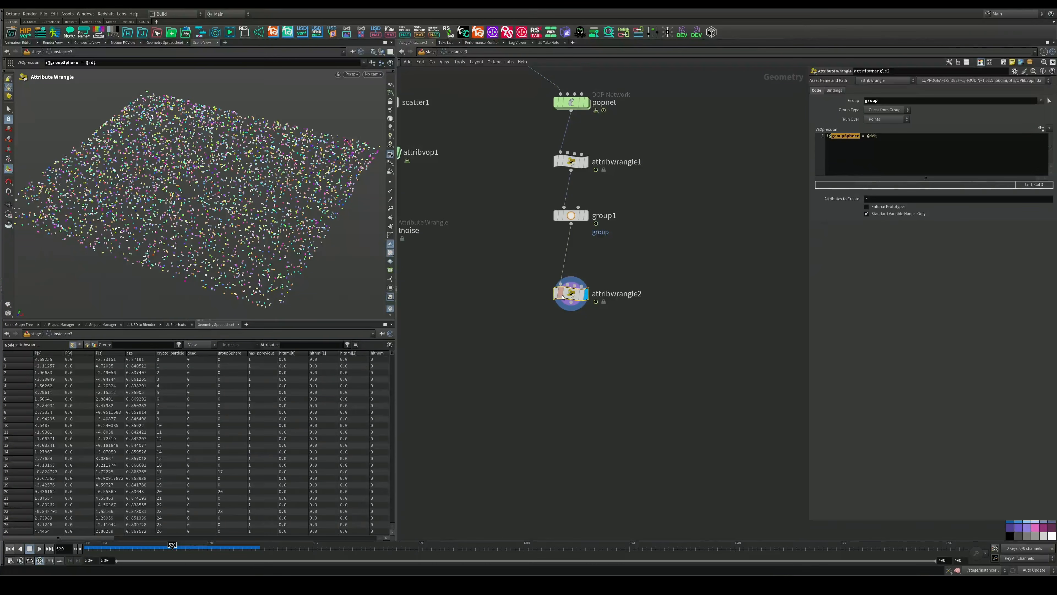
Rename attribwrangle2 to groupSphere, matching the attribute it creates
{"action": "key", "text": "F2"}
{"action": "type", "text": "groupShe"}
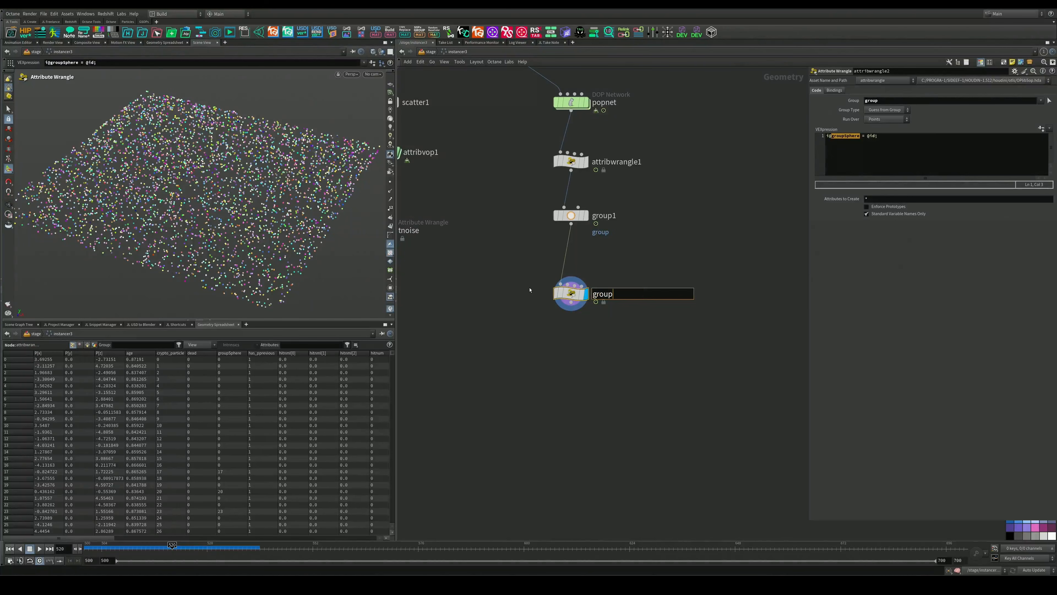
{"action": "key", "text": "BackSpace"}
{"action": "key", "text": "BackSpace"}
{"action": "key", "text": "BackSpace"}
{"action": "key", "text": "BackSpace"}
{"action": "key", "text": "BackSpace"}
{"action": "key", "text": "BackSpace"}
{"action": "key", "text": "BackSpace"}
{"action": "key", "text": "BackSpace"}
{"action": "type", "text": "groupSphere"}
{"action": "key", "text": "Return"}
Rename attribwrangle1 to CryptoParticles
{"action": "key", "text": "Up"}
{"action": "key", "text": "F2"}
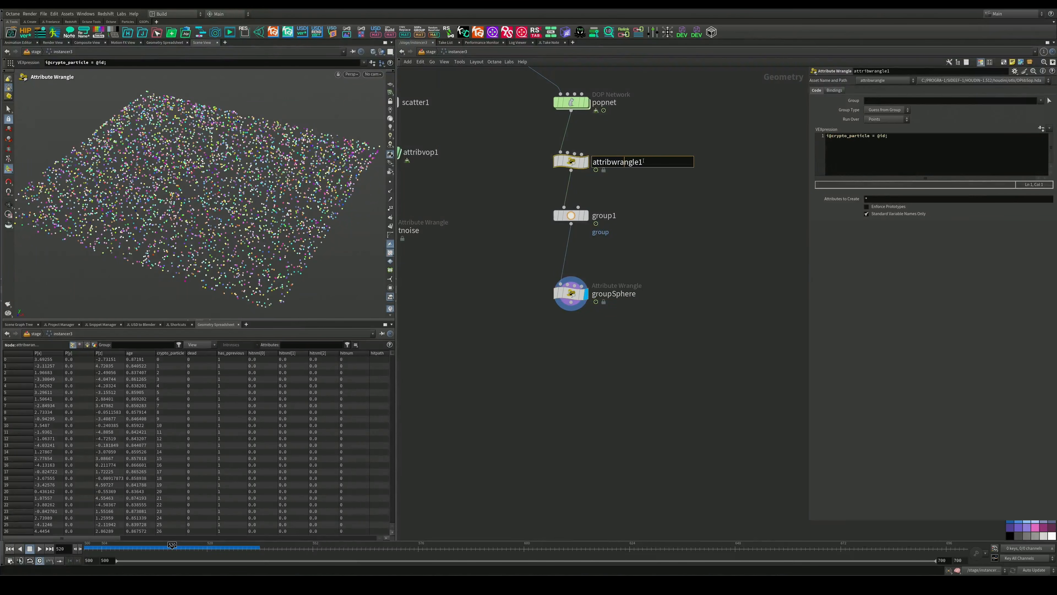
{"action": "type", "text": "CryptoParticles"}
{"action": "key", "text": "Return"}
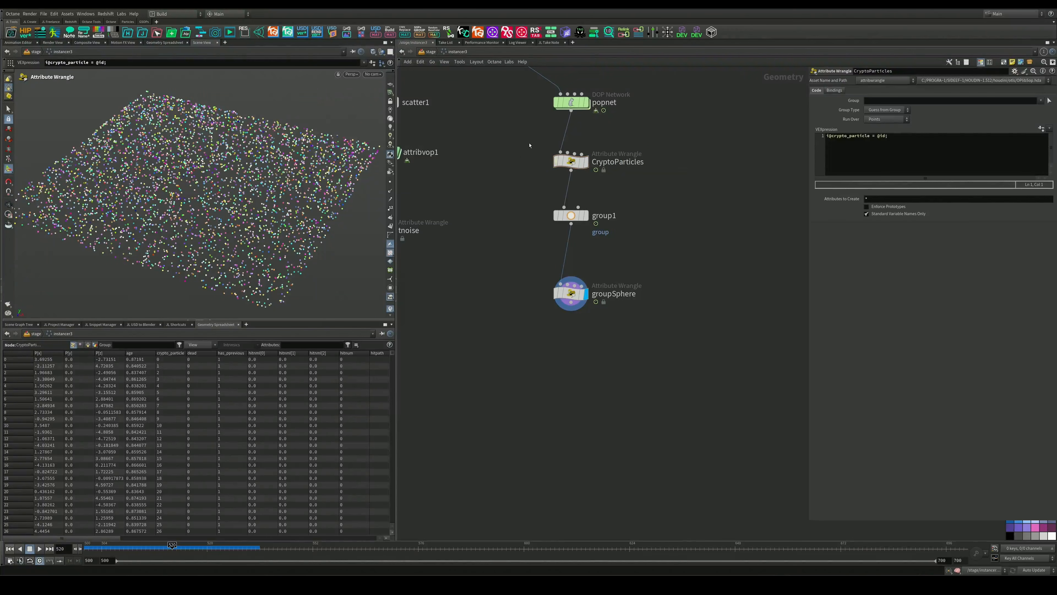
Add a second extra render var to karmarendersettings at stage level from the Cryptomatte Object Name preset and name it groupSphere
{"action": "left_click", "coordinate": [429, 54]}
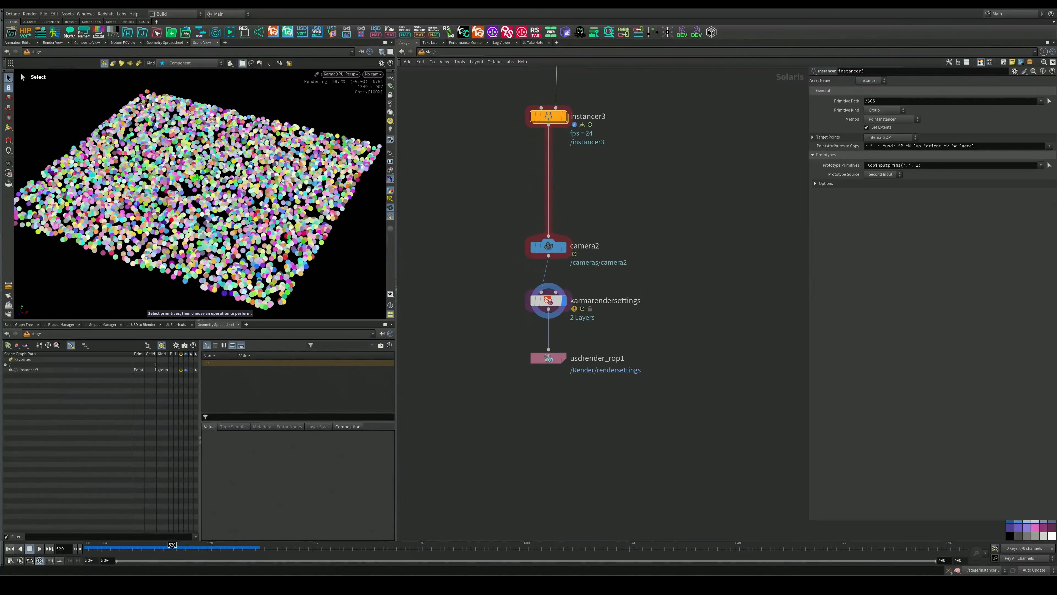
{"action": "left_click_drag", "start_coordinate": [585, 285], "coordinate": [463, 329]}
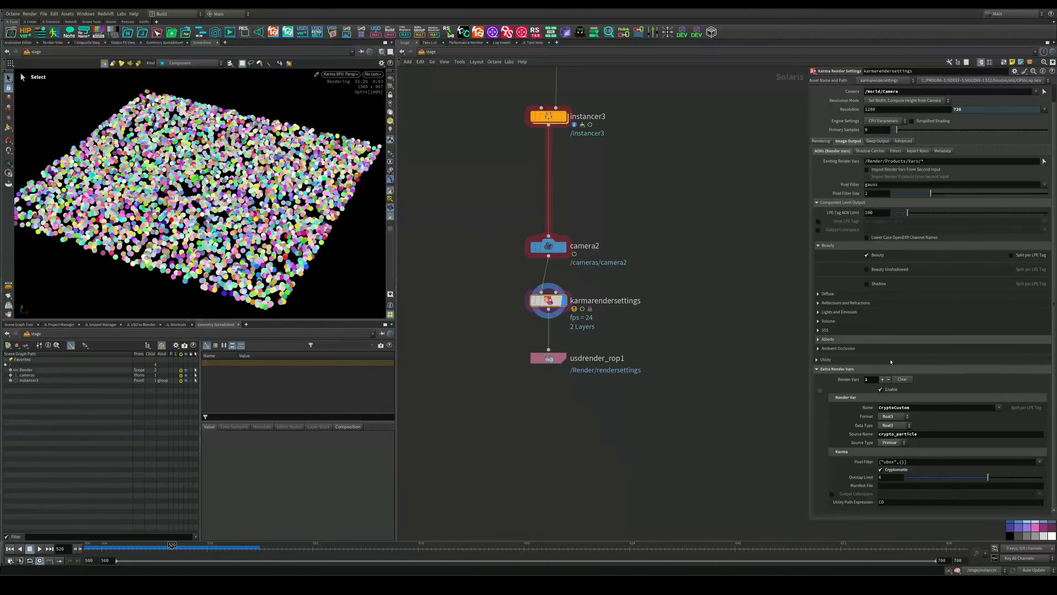
{"action": "left_click", "coordinate": [883, 379]}
{"action": "left_click", "coordinate": [998, 407]}
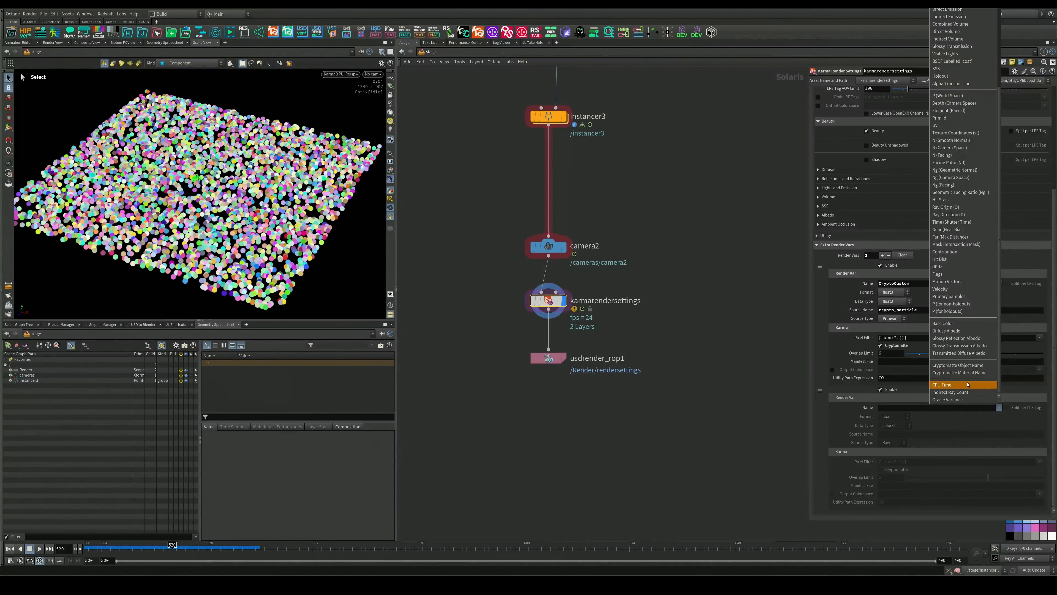
{"action": "left_click", "coordinate": [957, 365]}
{"action": "left_click_drag", "start_coordinate": [910, 408], "coordinate": [855, 417]}
{"action": "type", "text": "Sphere"}
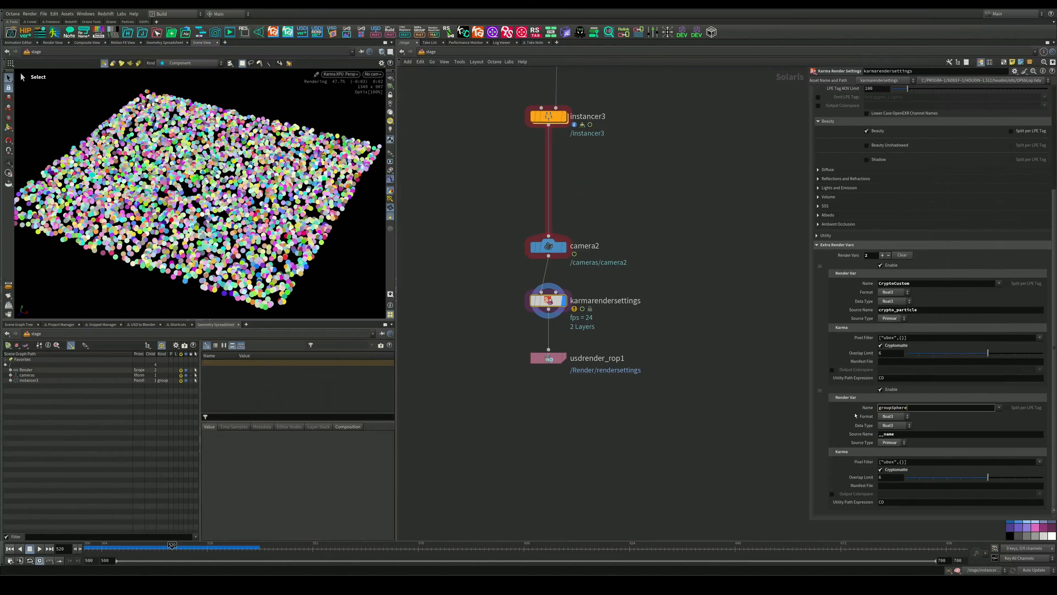
Name the second extra render var CryptoSphere and set its source name to groupSphere
{"action": "key", "text": "Home"}
{"action": "type", "text": "Crypto"}
{"action": "double_click", "coordinate": [900, 434]}
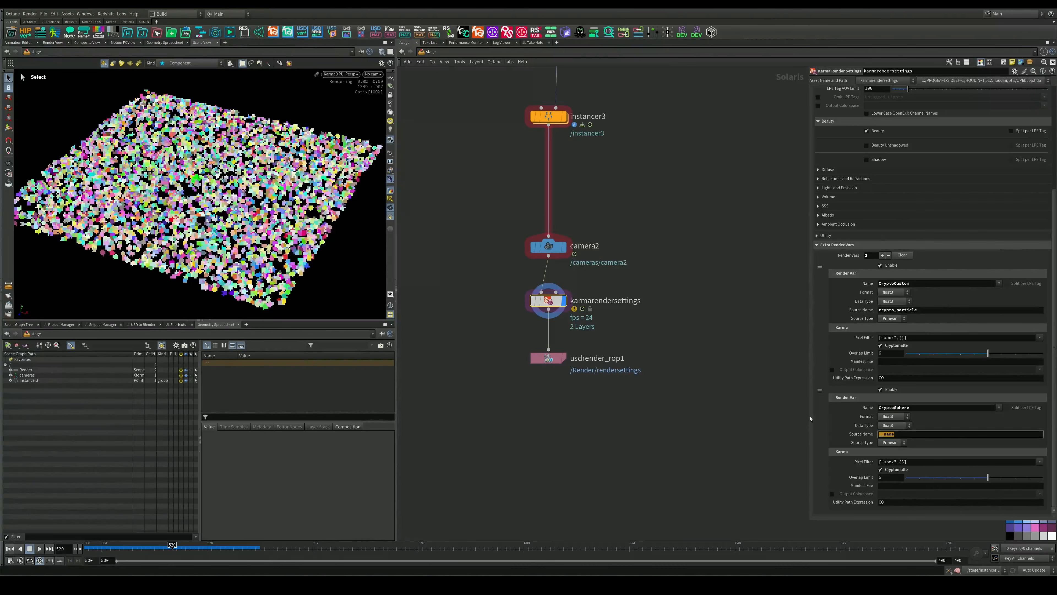
{"action": "type", "text": "groupSphere"}
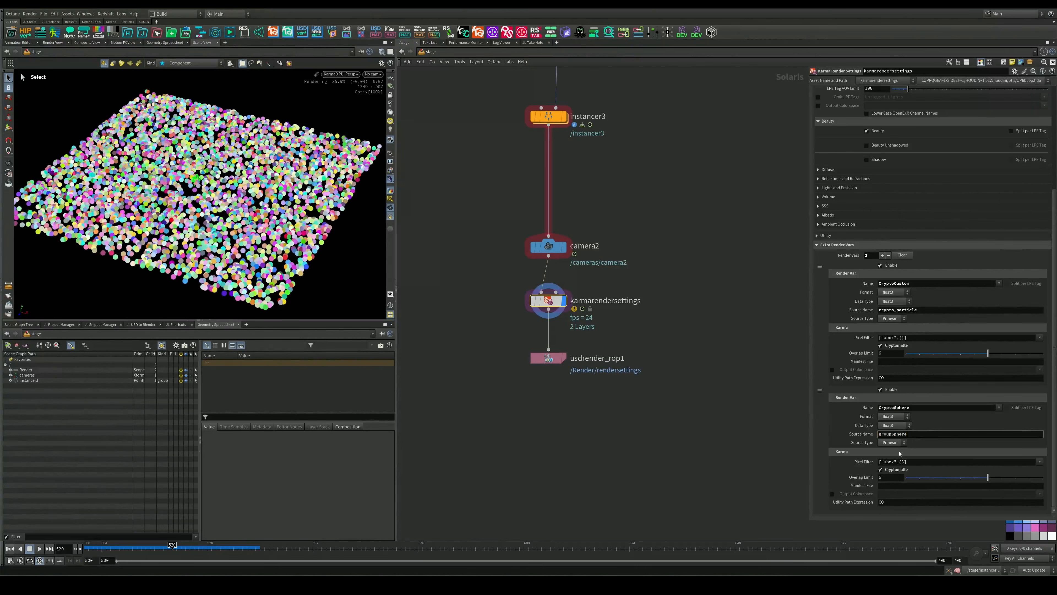
{"action": "key", "text": "Return"}
Display the CryptoSphere render output in the viewport and inspect the sphere group's matte from several angles
{"action": "left_click", "coordinate": [390, 170]}
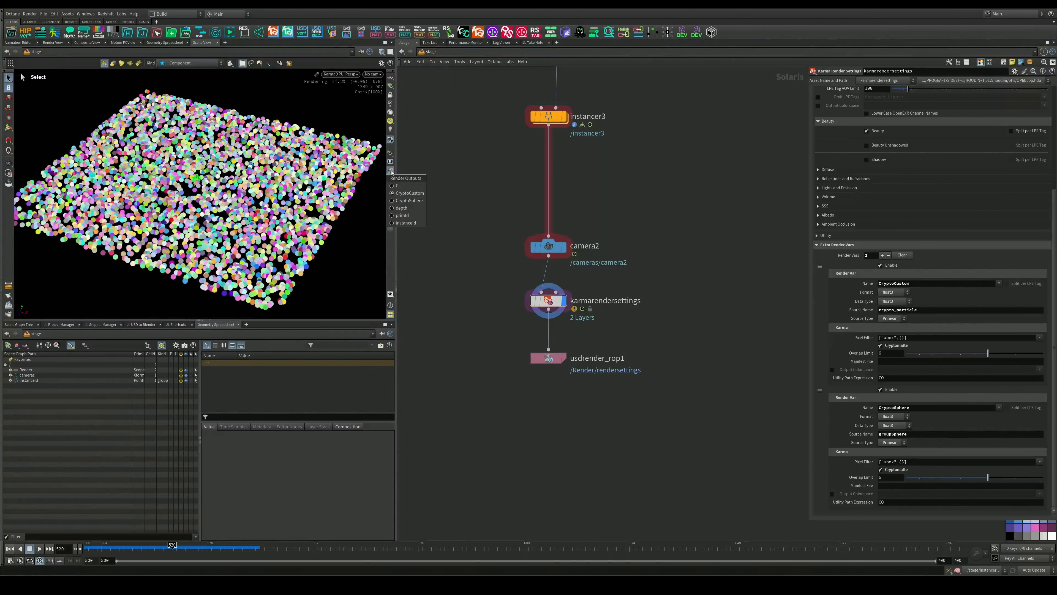
{"action": "left_click", "coordinate": [406, 201]}
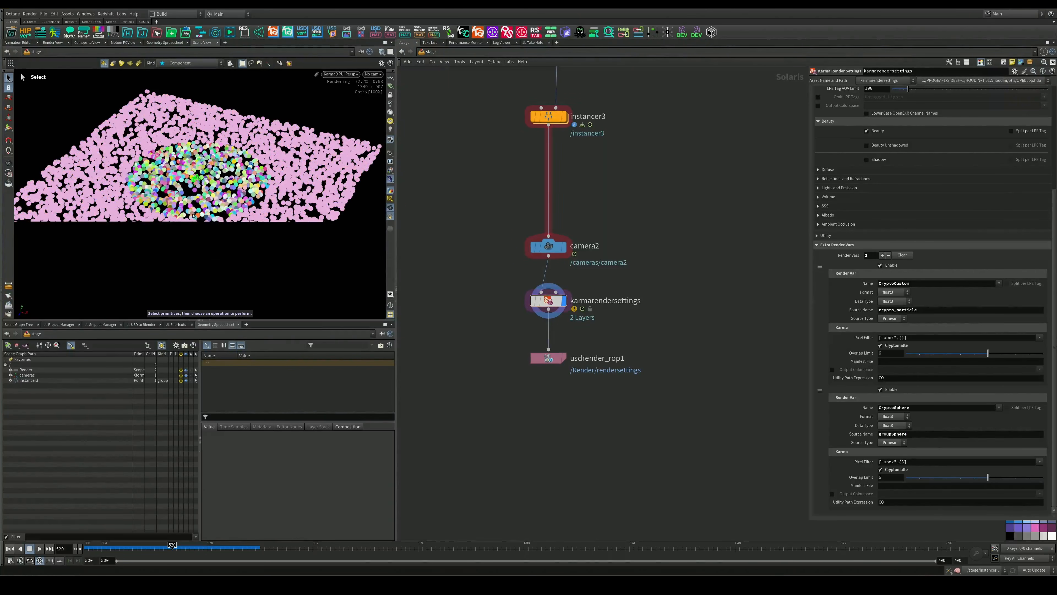
{"action": "left_click_drag", "start_coordinate": [192, 216], "coordinate": [212, 194], "text": "alt"}
{"action": "middle_click_drag", "start_coordinate": [212, 194], "coordinate": [258, 164], "text": "alt"}
{"action": "left_click_drag", "start_coordinate": [258, 165], "coordinate": [275, 160], "text": "alt"}
{"action": "middle_click_drag", "start_coordinate": [275, 160], "coordinate": [213, 214], "text": "alt"}
{"action": "left_click_drag", "start_coordinate": [213, 214], "coordinate": [186, 233], "text": "alt"}
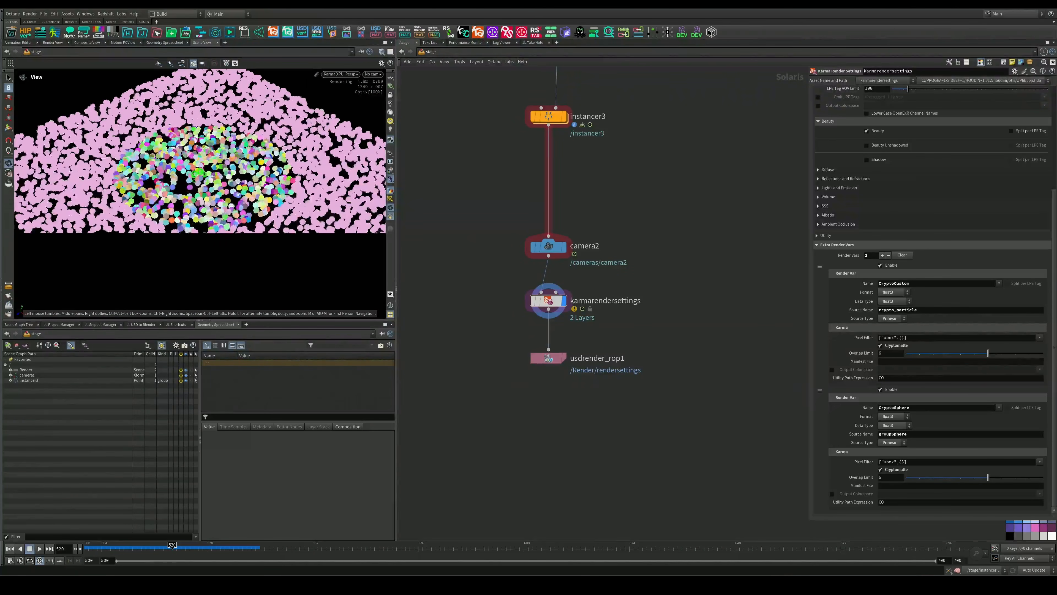
Switch the viewport renderer to Karma CPU and save the scene
{"action": "key", "text": "s"}
{"action": "left_click", "coordinate": [345, 75]}
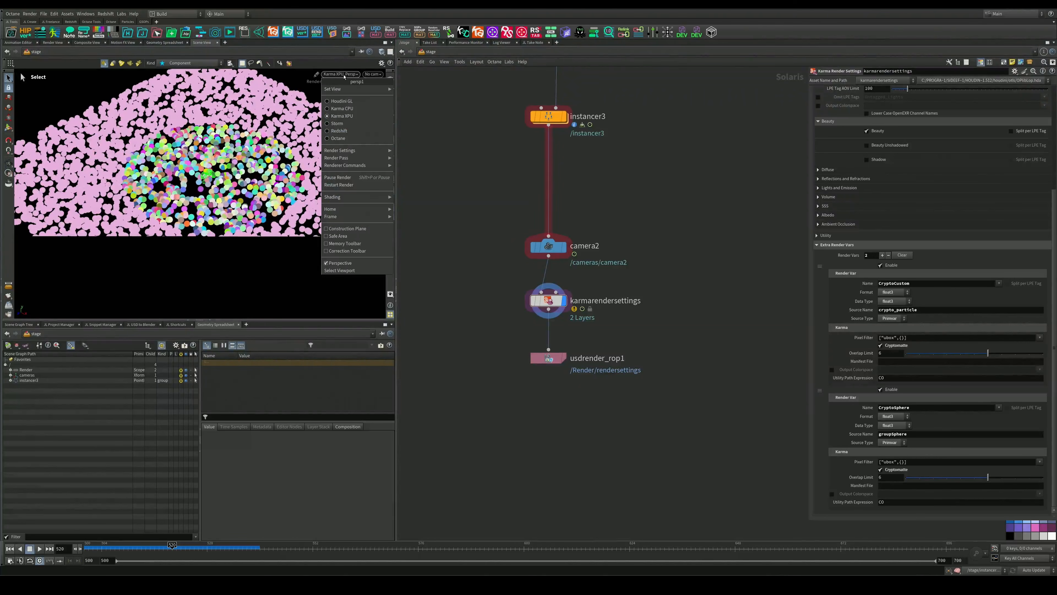
{"action": "left_click", "coordinate": [361, 109]}
{"action": "key", "text": "ctrl+s"}
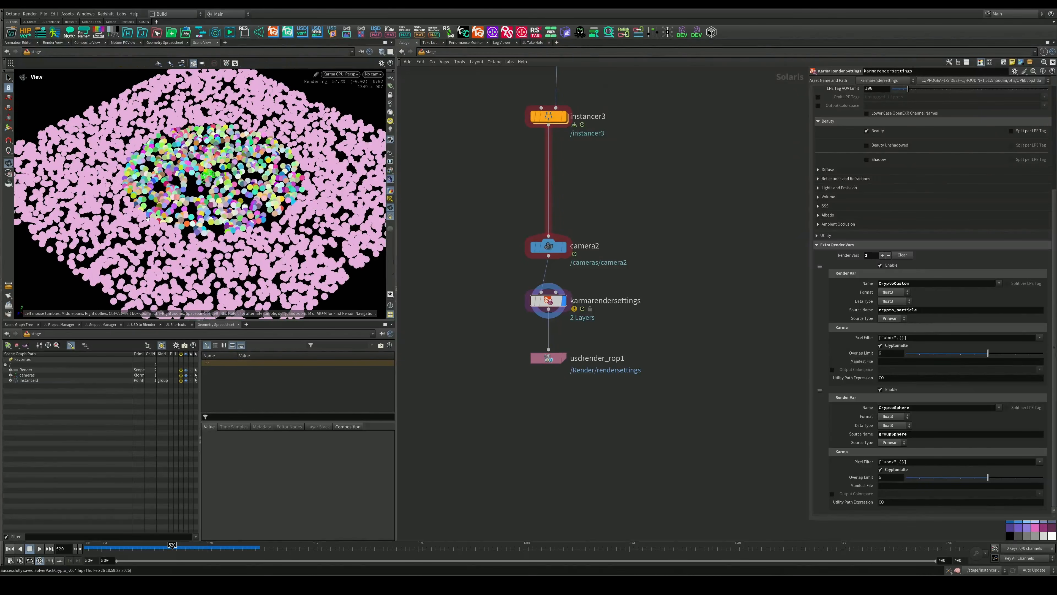
{"action": "mouse_move", "coordinate": [181, 233]}
{"action": "left_mouse_down", "text": "alt"}
{"action": "mouse_move", "coordinate": [200, 218]}
{"action": "mouse_move", "coordinate": [188, 214]}
{"action": "left_mouse_up", "text": "alt"}
{"action": "middle_click_drag", "start_coordinate": [188, 214], "coordinate": [194, 244], "text": "alt"}
{"action": "left_click_drag", "start_coordinate": [194, 244], "coordinate": [245, 241], "text": "alt"}
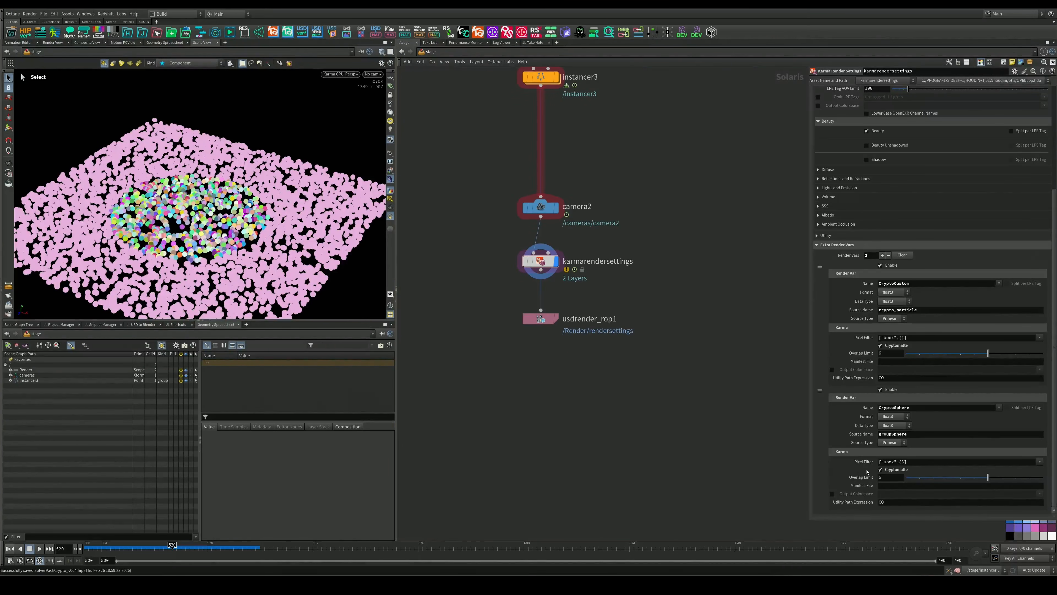
Turn off Cryptomatte for CryptoSphere, and display the CryptoCustom output with its Cryptomatte option toggled for comparison
{"action": "left_click", "coordinate": [881, 470]}
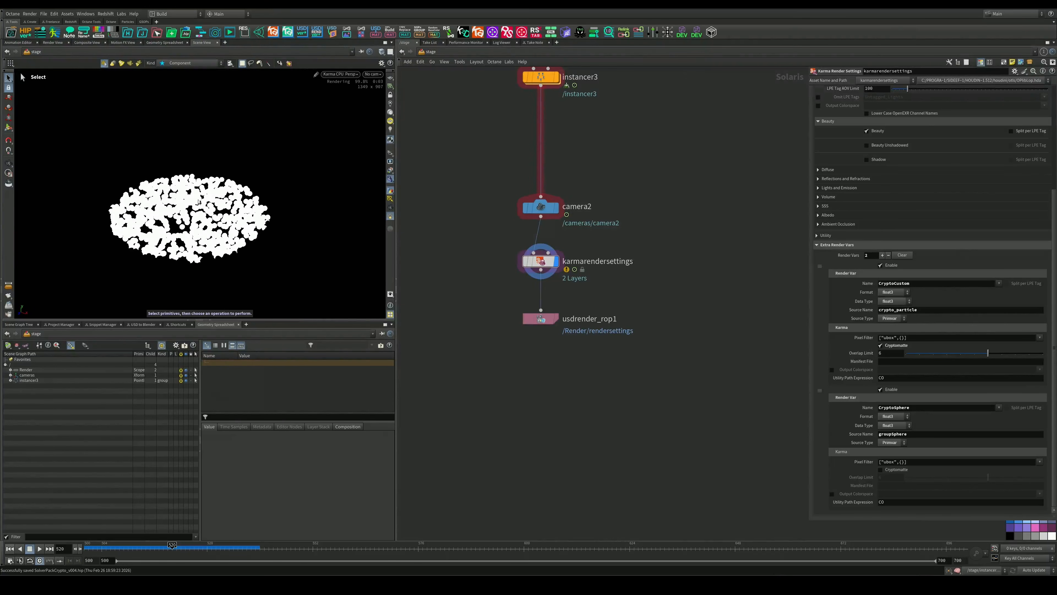
{"action": "left_click", "coordinate": [390, 170]}
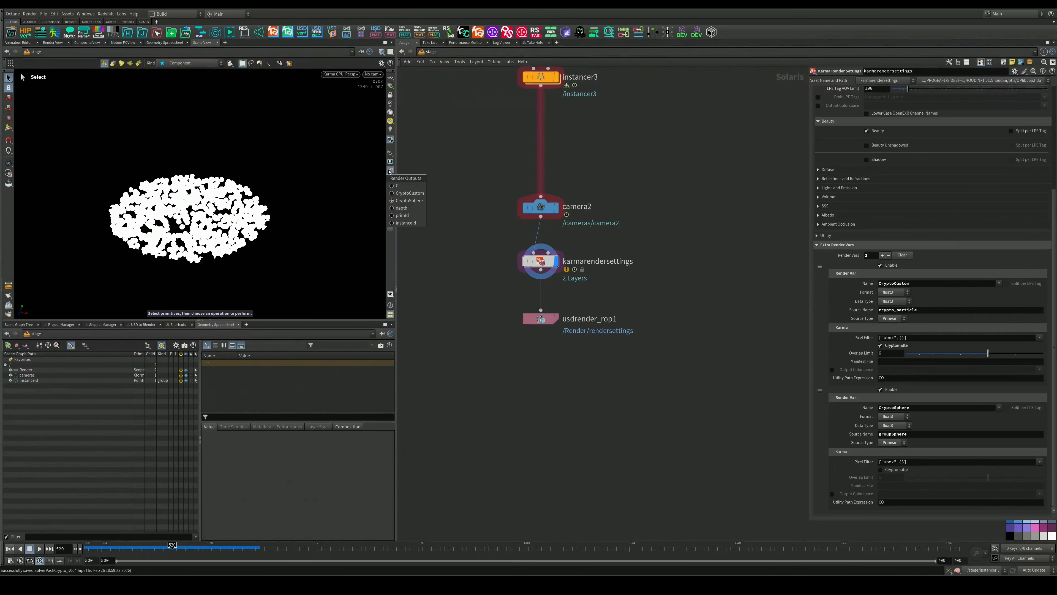
{"action": "left_click", "coordinate": [406, 194]}
{"action": "left_click", "coordinate": [880, 345]}
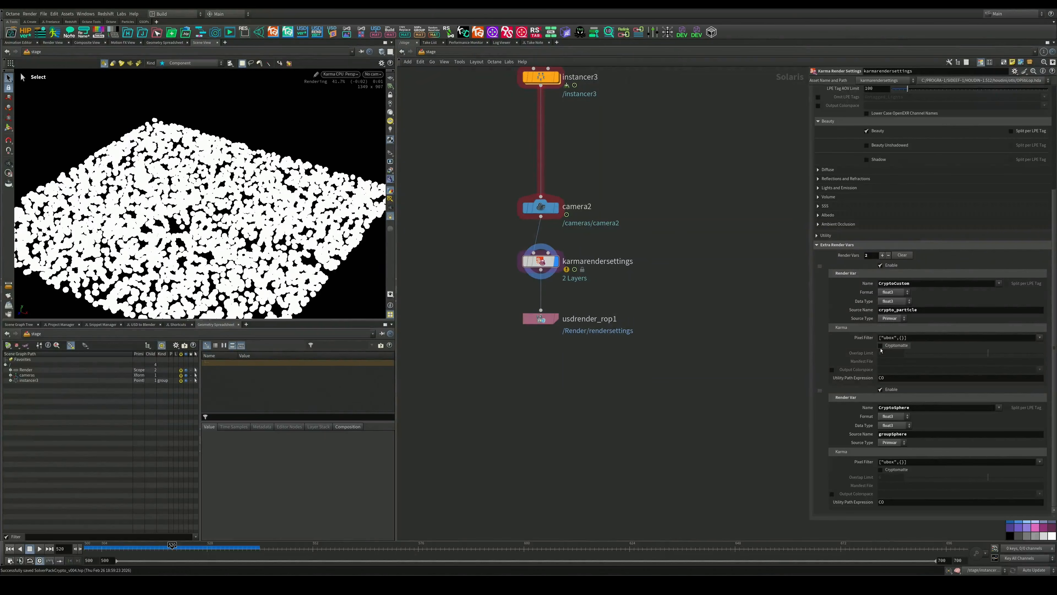
Make the tnoise wrangle the displayed node inside instancer3 and return to stage level
{"action": "middle_click_drag", "start_coordinate": [670, 259], "coordinate": [673, 359]}
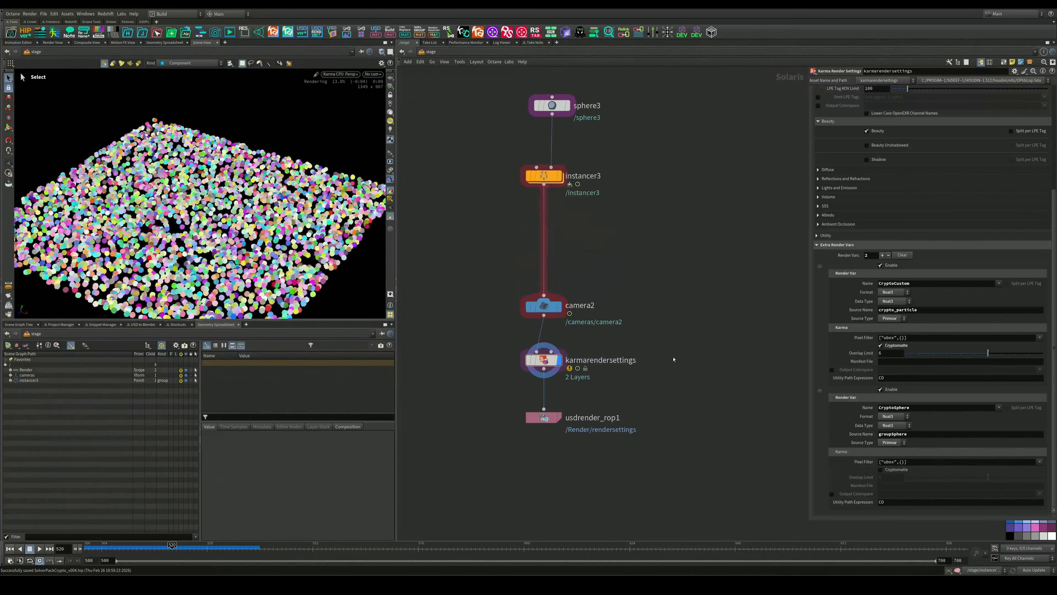
{"action": "double_click", "coordinate": [544, 177]}
{"action": "left_click", "coordinate": [571, 161]}
{"action": "middle_click_drag", "start_coordinate": [636, 248], "coordinate": [801, 240]}
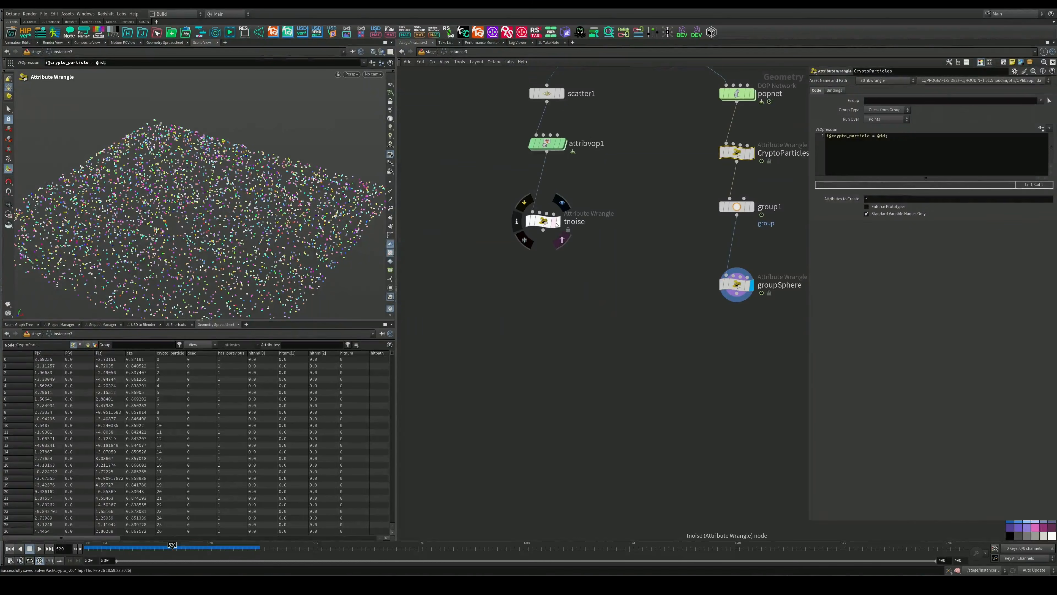
{"action": "left_click", "coordinate": [560, 203]}
{"action": "left_click_drag", "start_coordinate": [597, 259], "coordinate": [479, 173]}
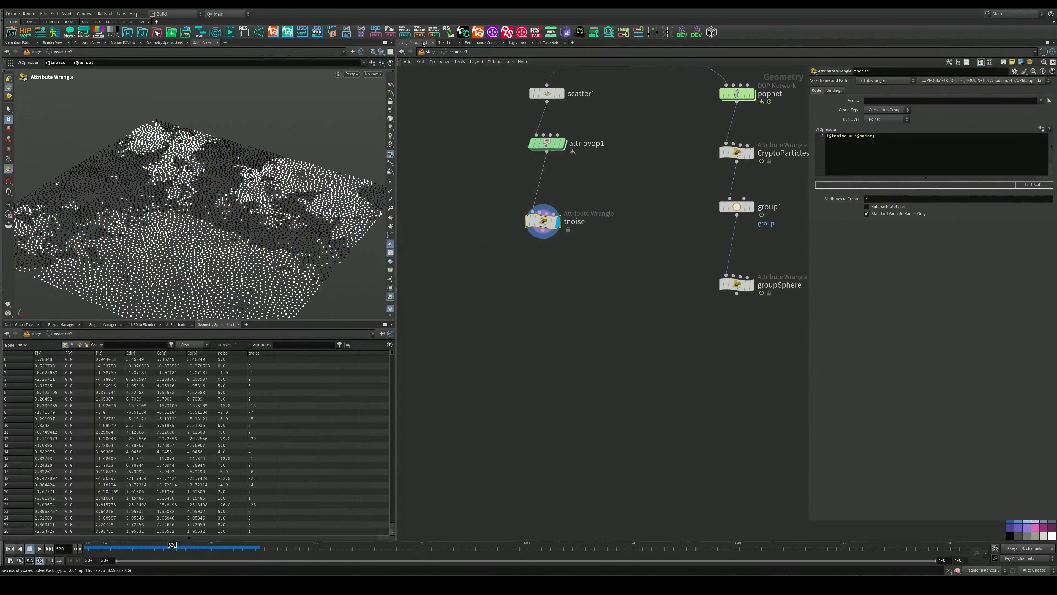
{"action": "left_click", "coordinate": [430, 52]}
{"action": "left_click_drag", "start_coordinate": [587, 343], "coordinate": [517, 385]}
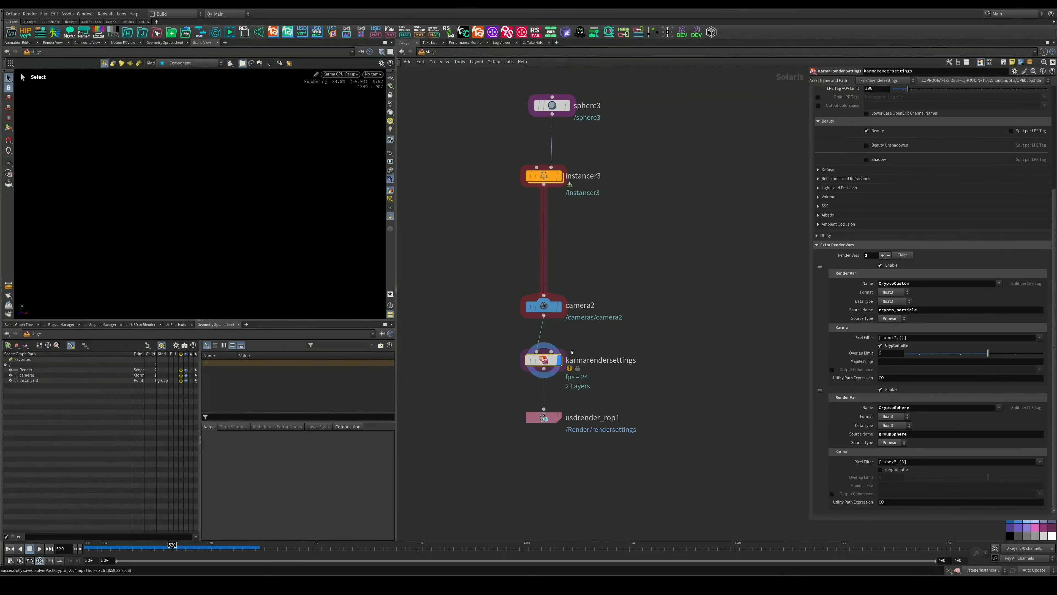
Set the CryptoCustom render var's source name to tnoise, matching the wrangle's attribute inside instancer3
{"action": "double_click", "coordinate": [919, 309]}
{"action": "type", "text": "tsn"}
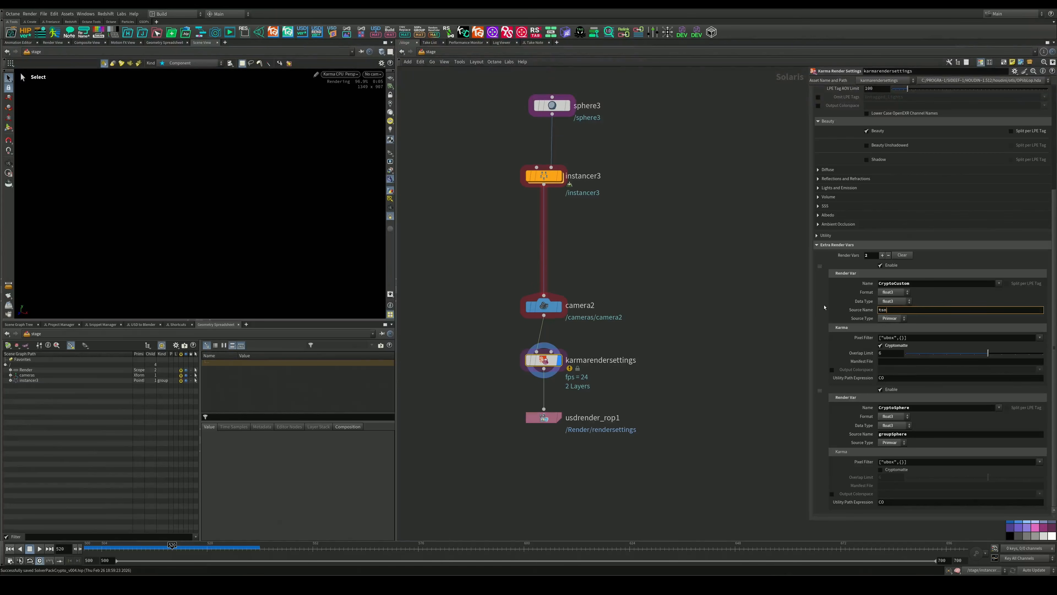
{"action": "type", "text": "oise"}
{"action": "key", "text": "Return"}
{"action": "double_click", "coordinate": [542, 177]}
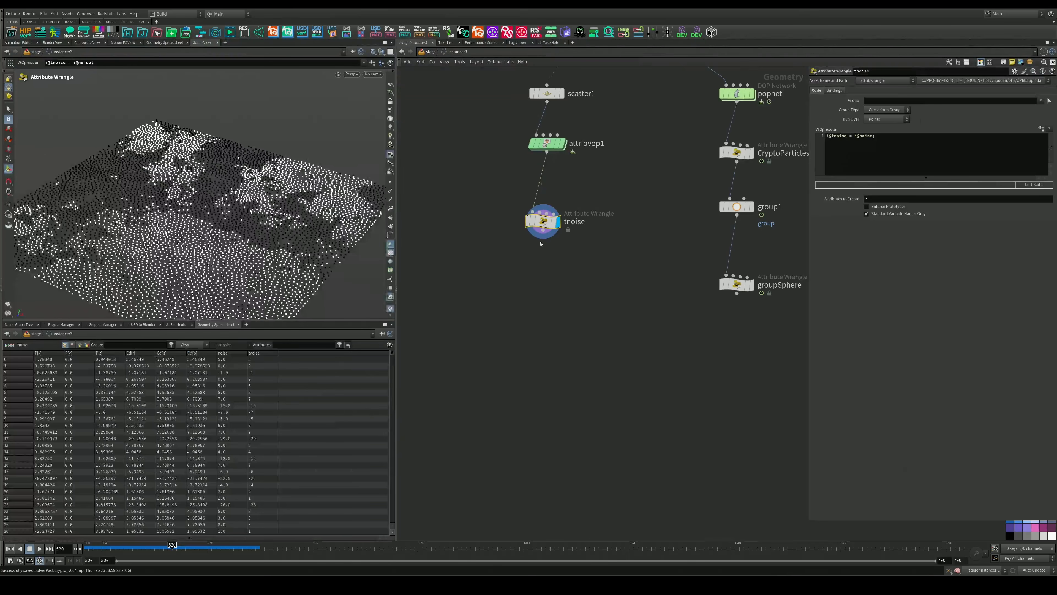
{"action": "left_click", "coordinate": [431, 52]}
{"action": "left_click", "coordinate": [345, 76]}
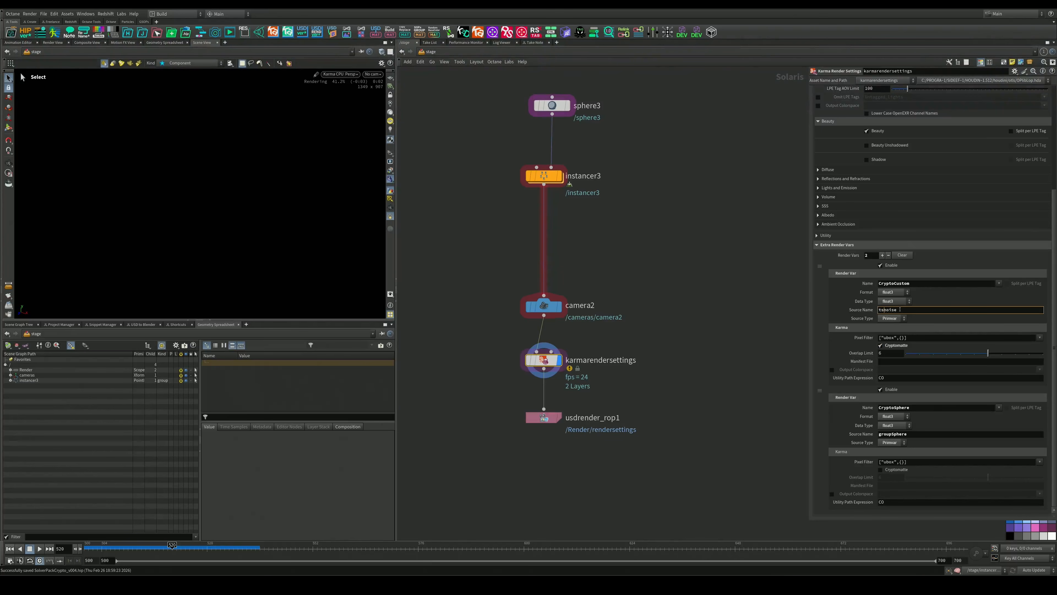
{"action": "key", "text": "BackSpace"}
{"action": "left_click", "coordinate": [736, 257]}
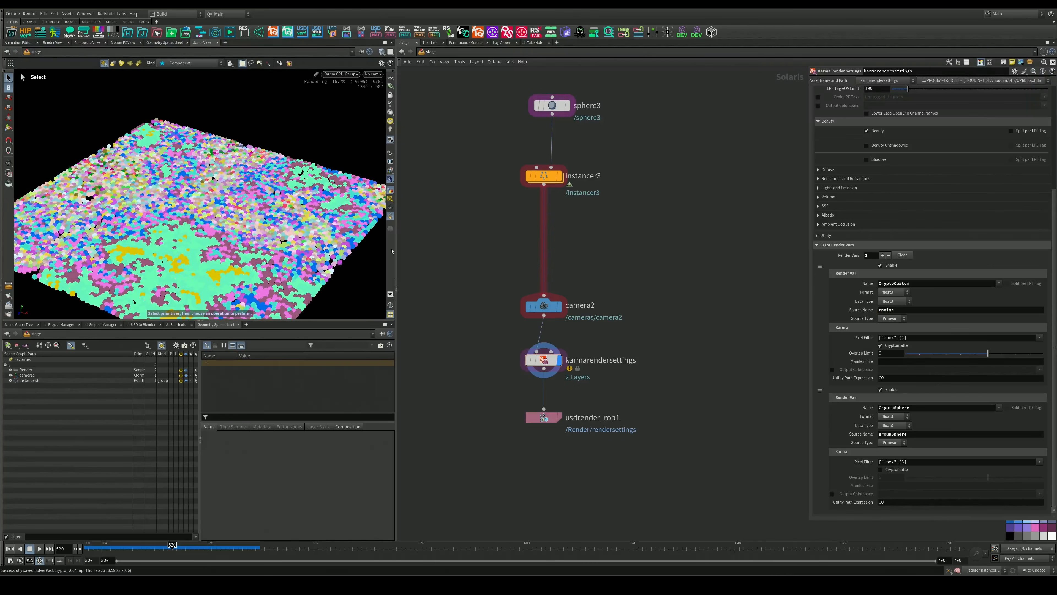
Turn off Cryptomatte for the CryptoCustom render var and inspect the raw tnoise pass
{"action": "key", "text": "Escape"}
{"action": "mouse_move", "coordinate": [258, 224]}
{"action": "left_mouse_down"}
{"action": "mouse_move", "coordinate": [226, 244]}
{"action": "mouse_move", "coordinate": [246, 258]}
{"action": "mouse_move", "coordinate": [260, 221]}
{"action": "left_mouse_up"}
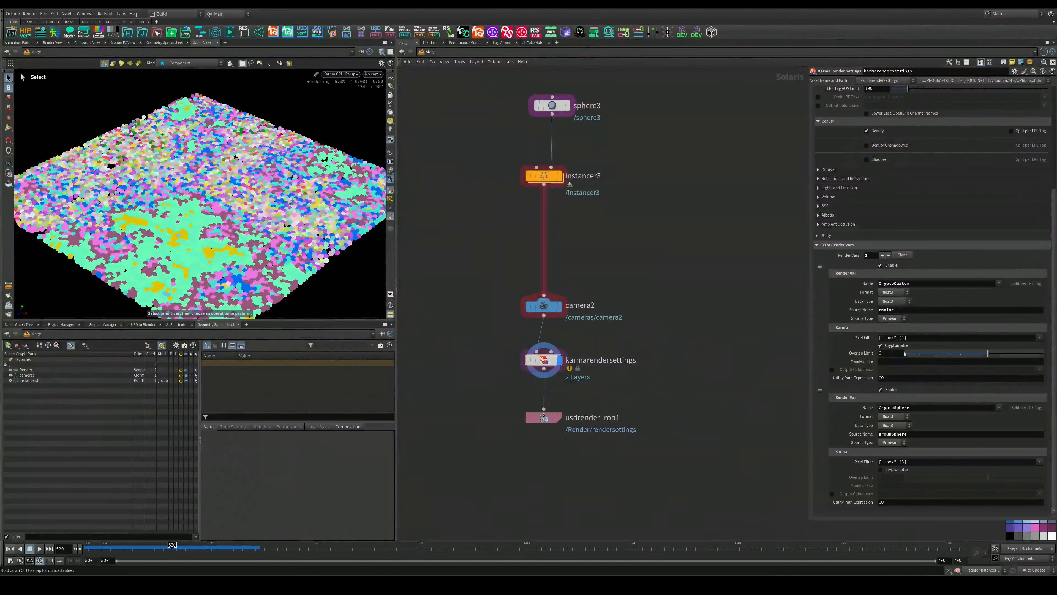
{"action": "left_click", "coordinate": [883, 346]}
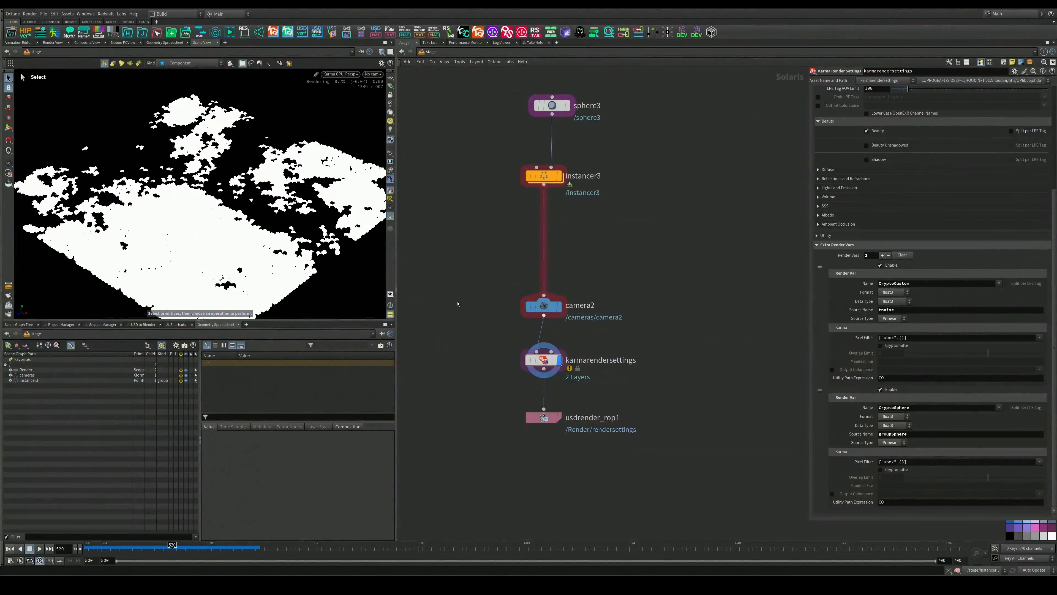
{"action": "left_click_drag", "start_coordinate": [234, 230], "coordinate": [203, 207]}
{"action": "key", "text": "s"}
{"action": "right_click_drag", "start_coordinate": [203, 207], "coordinate": [200, 202], "text": "alt"}
{"action": "left_click_drag", "start_coordinate": [200, 202], "coordinate": [221, 235], "text": "alt"}
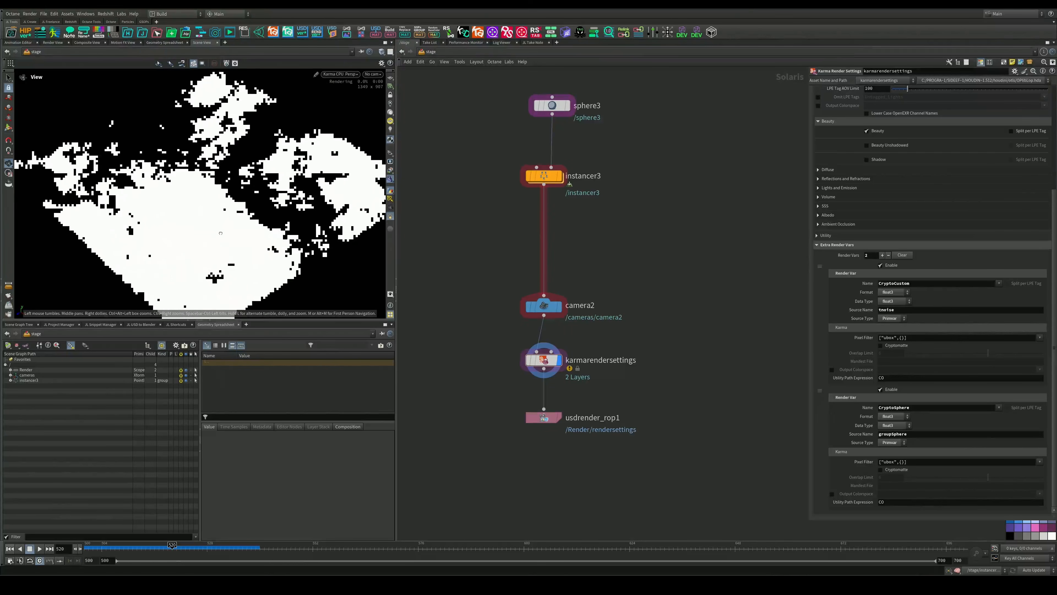
Display instancer3's shaded spheres to compare them with the tnoise pass, and undo the display change
{"action": "left_click", "coordinate": [559, 177]}
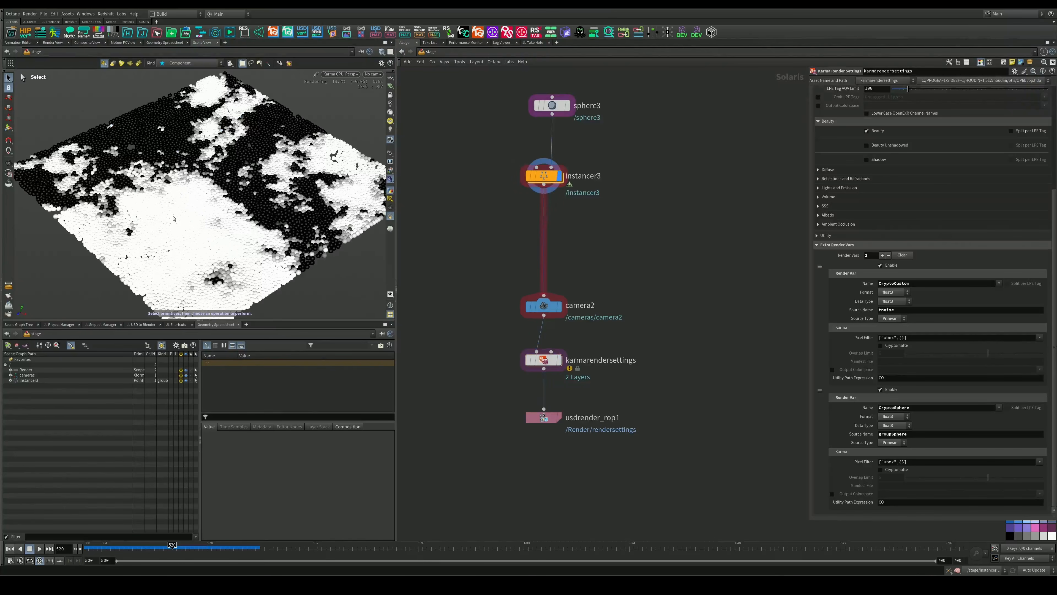
{"action": "key", "text": "ctrl+z"}
{"action": "key", "text": "Escape"}
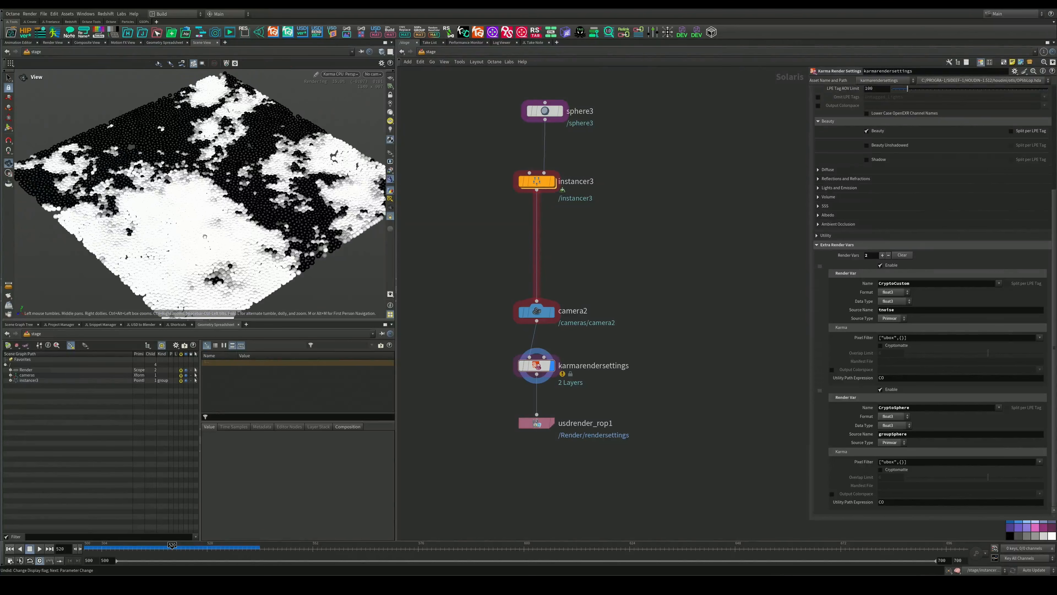
{"action": "left_click_drag", "start_coordinate": [205, 237], "coordinate": [225, 229], "text": "alt"}
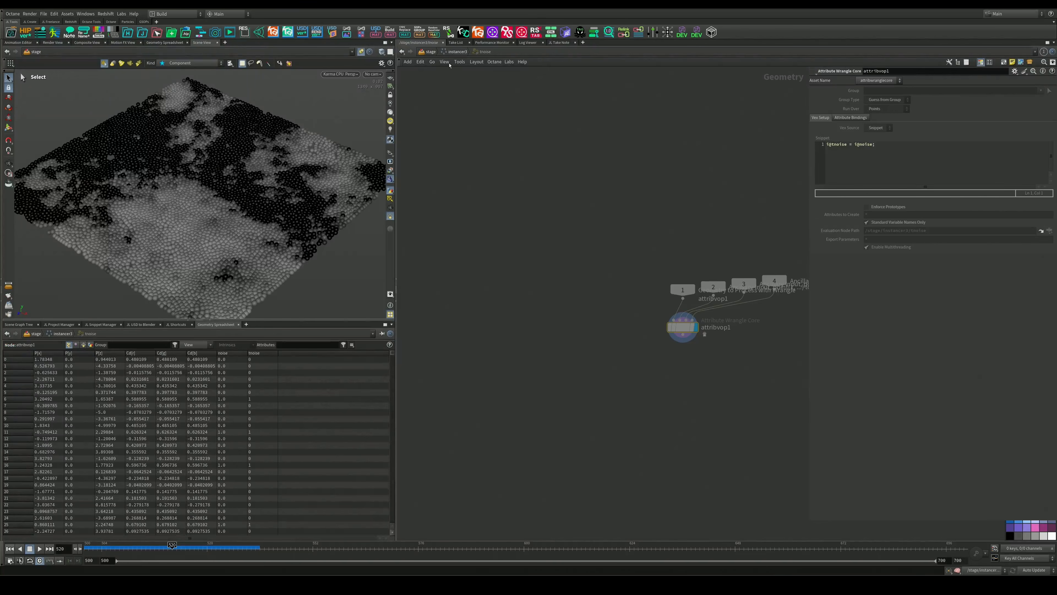
Inside instancer3's attribvop1, cut the noise connection to the output's Cd, keeping only the noise bind export
{"action": "key", "text": "u"}
{"action": "key", "text": "u"}
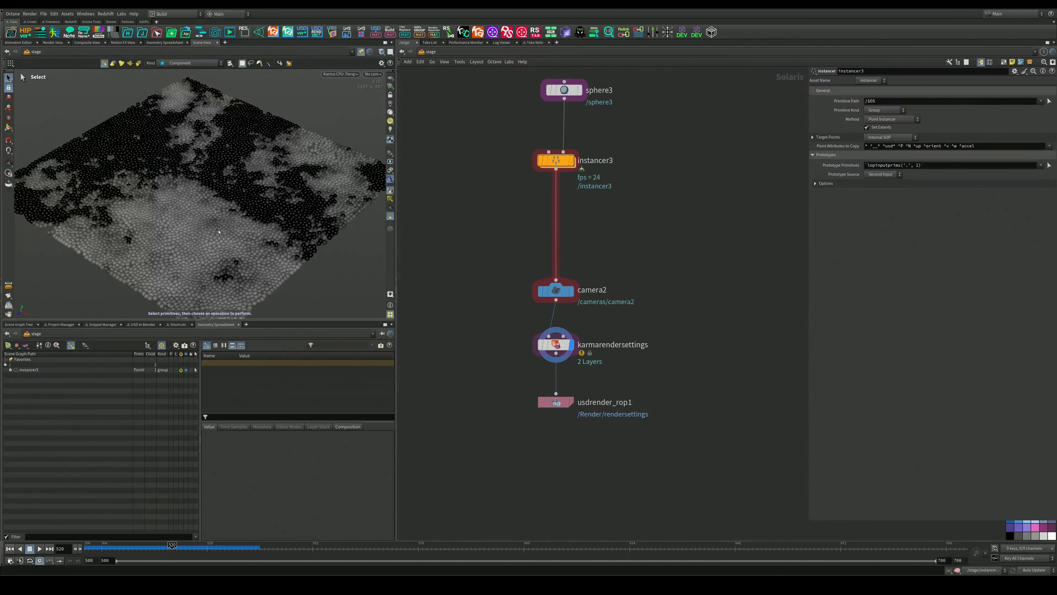
{"action": "double_click", "coordinate": [556, 160]}
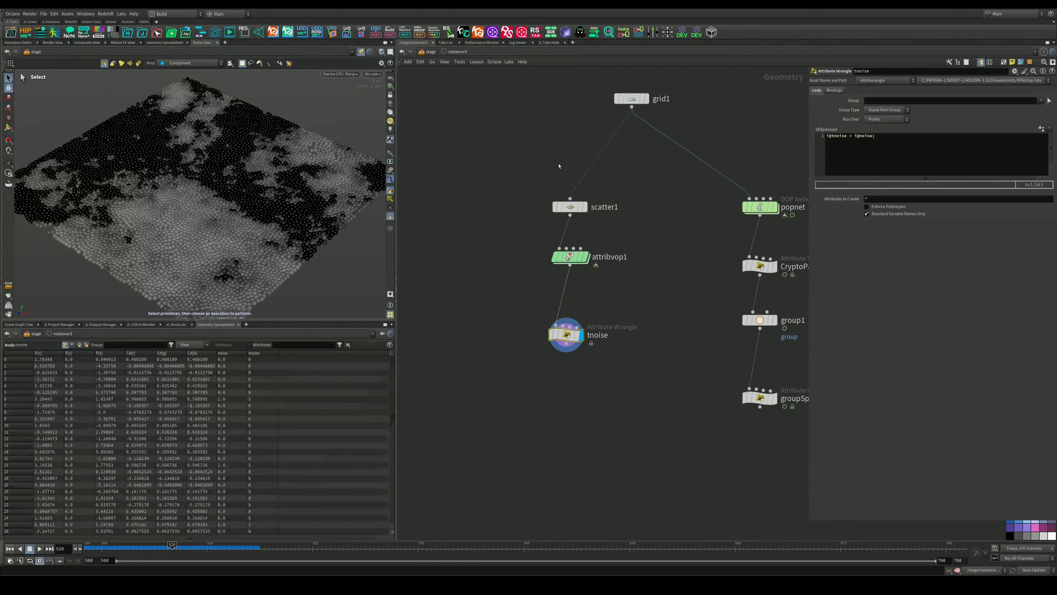
{"action": "double_click", "coordinate": [571, 256]}
{"action": "key", "text": "y"}
{"action": "left_click_drag", "start_coordinate": [567, 210], "coordinate": [577, 257]}
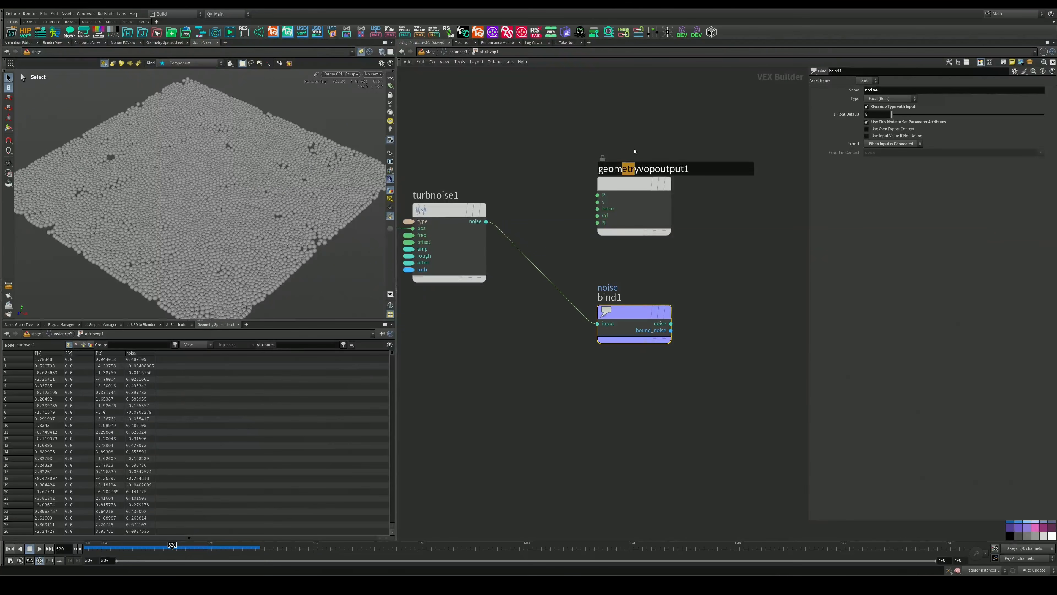
{"action": "left_click_drag", "start_coordinate": [625, 167], "coordinate": [648, 136]}
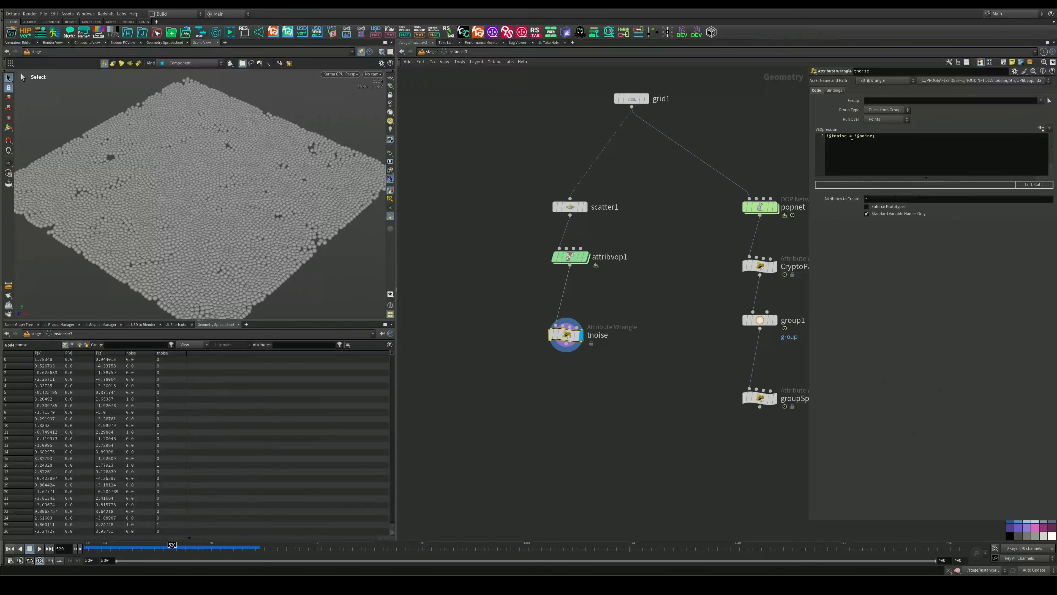
{"action": "left_click", "coordinate": [856, 136]}
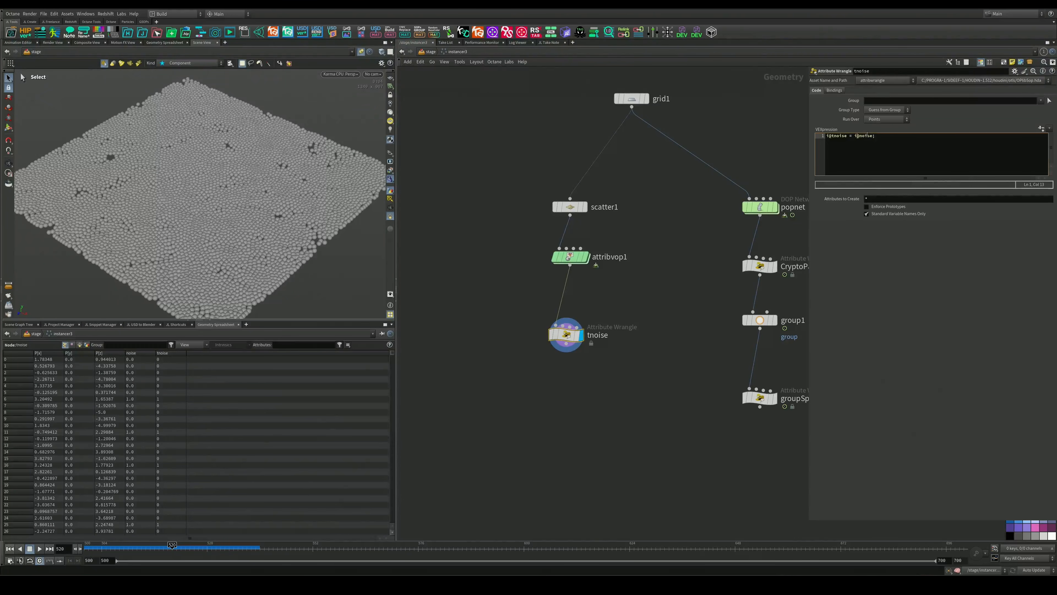
{"action": "key", "text": "BackSpace"}
{"action": "left_click", "coordinate": [619, 343]}
{"action": "left_click", "coordinate": [829, 136]}
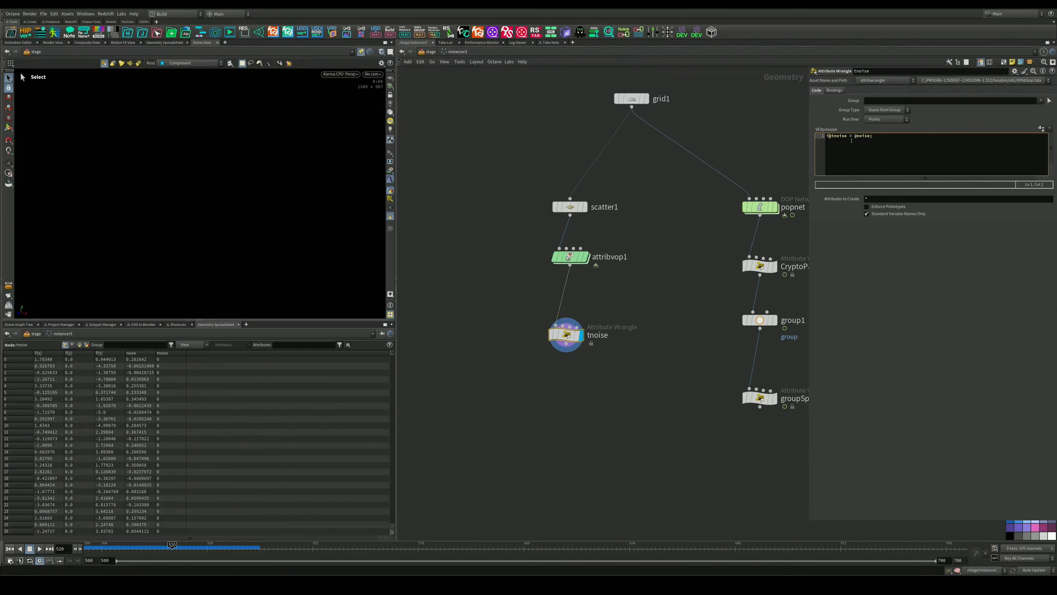
{"action": "key", "text": "BackSpace"}
{"action": "left_click_drag", "start_coordinate": [631, 307], "coordinate": [515, 405]}
{"action": "middle_click_drag", "start_coordinate": [638, 388], "coordinate": [579, 386]}
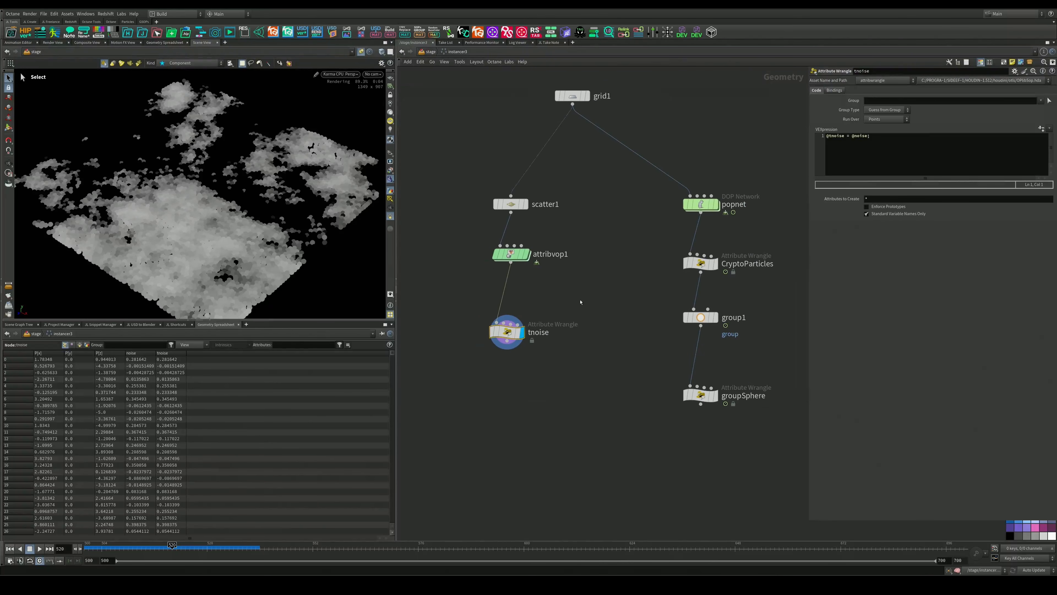
{"action": "middle_click_drag", "start_coordinate": [580, 302], "coordinate": [593, 312]}
{"action": "left_click_drag", "start_coordinate": [607, 301], "coordinate": [449, 385]}
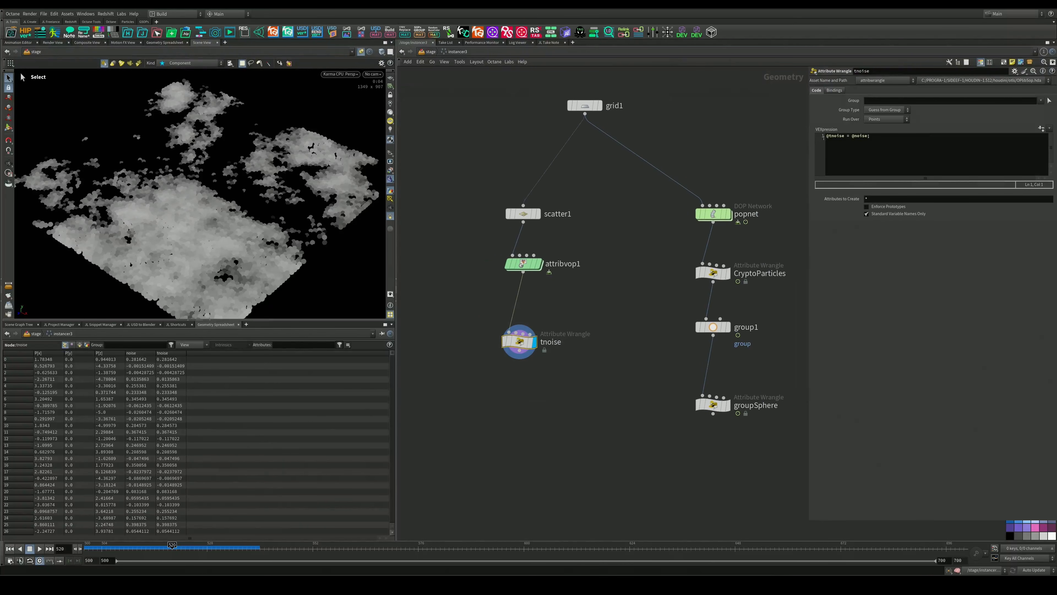
Try enforcing prototypes for the tnoise wrangle's expression
{"action": "left_click_drag", "start_coordinate": [872, 144], "coordinate": [795, 141]}
{"action": "left_click", "coordinate": [845, 140]}
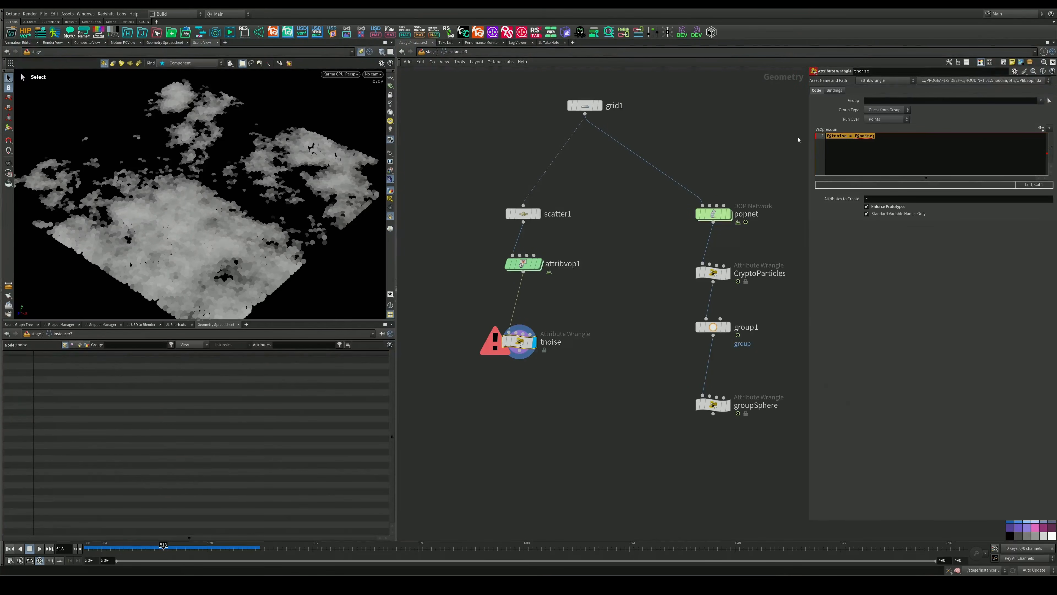
{"action": "left_click_drag", "start_coordinate": [879, 137], "coordinate": [786, 130]}
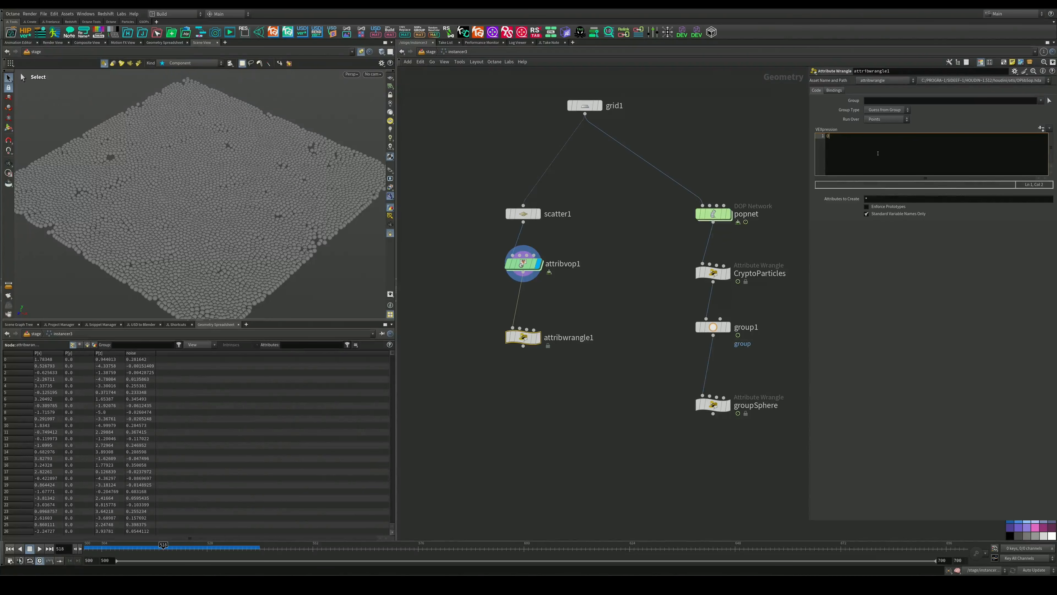
{"action": "type", "text": "mask = @noise;"}
{"action": "double_click", "coordinate": [568, 337]}
{"action": "type", "text": "mask"}
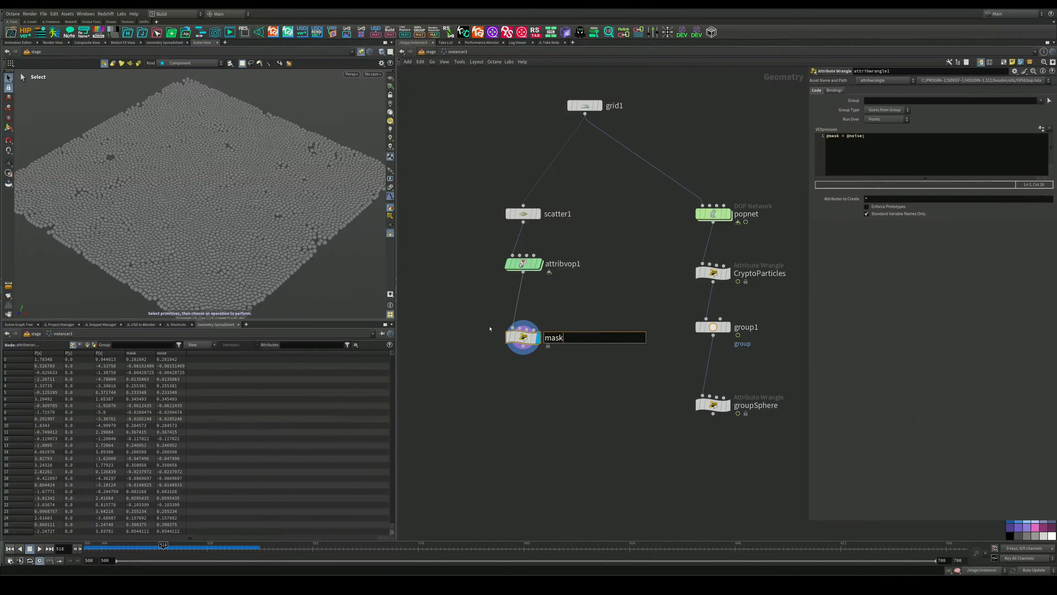
{"action": "type", "text": "_noise"}
{"action": "key", "text": "Return"}
Return to the stage network, switch the viewport to Karma CPU and display the karmarendersettings node
{"action": "key", "text": "u"}
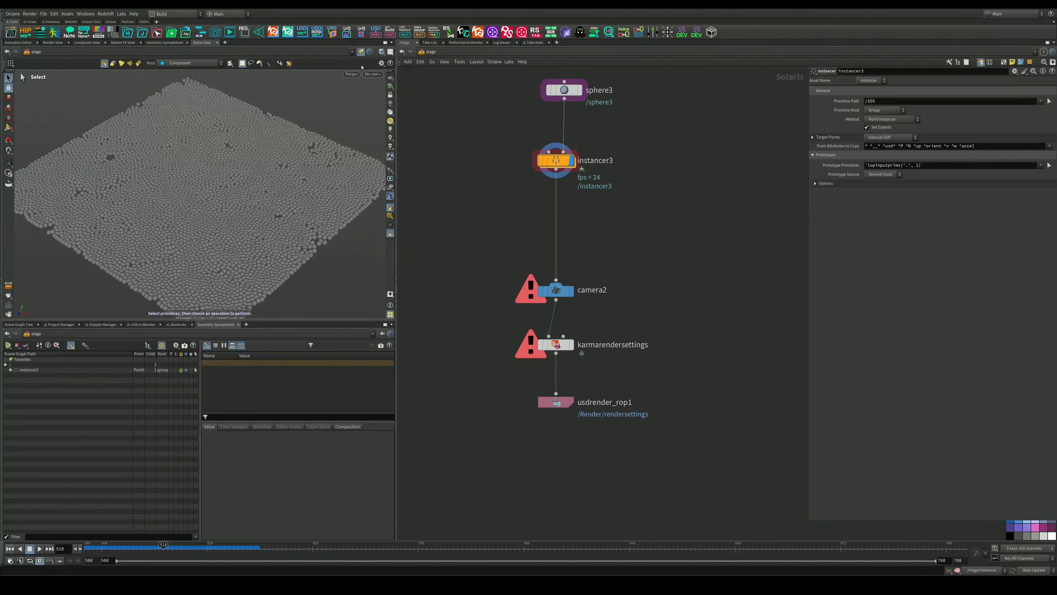
{"action": "left_click", "coordinate": [350, 74]}
{"action": "left_click", "coordinate": [375, 104]}
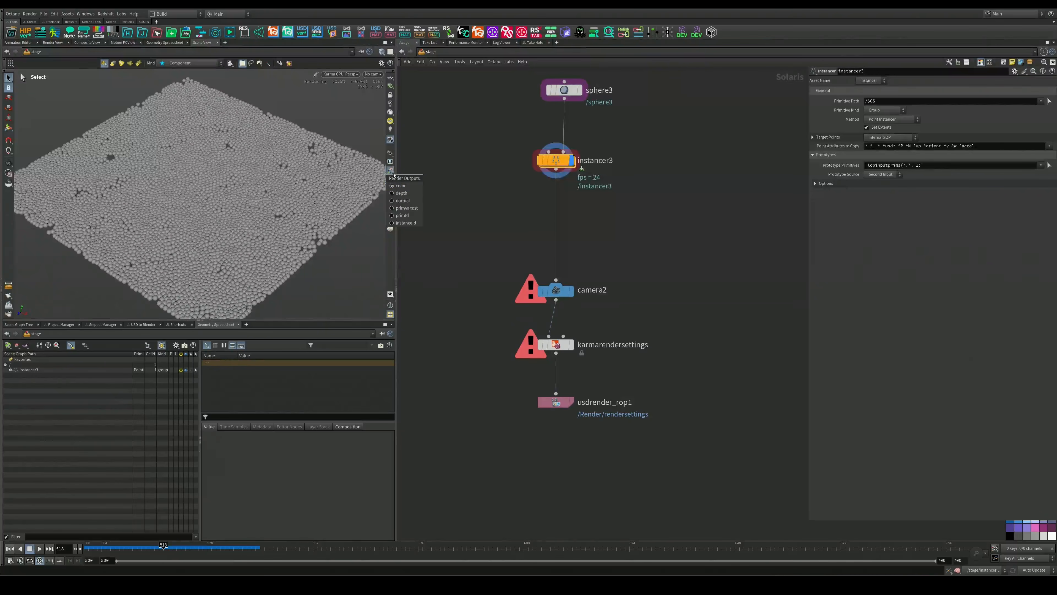
{"action": "left_click", "coordinate": [572, 344]}
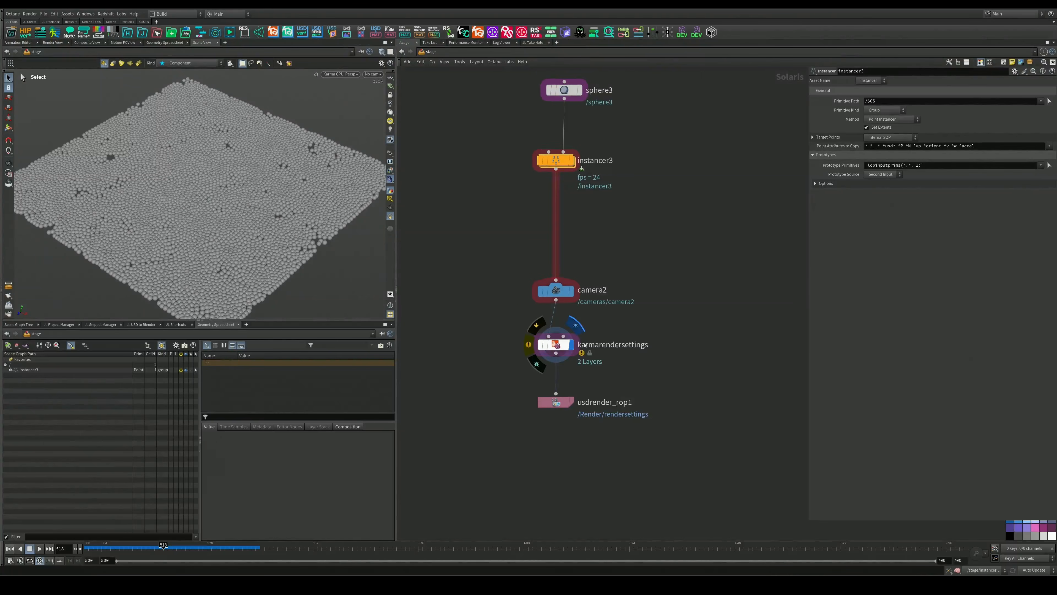
{"action": "left_click", "coordinate": [557, 345]}
Set the Karma render settings camera to /cameras/camera2 and show the mask render output
{"action": "left_click_drag", "start_coordinate": [619, 334], "coordinate": [516, 366]}
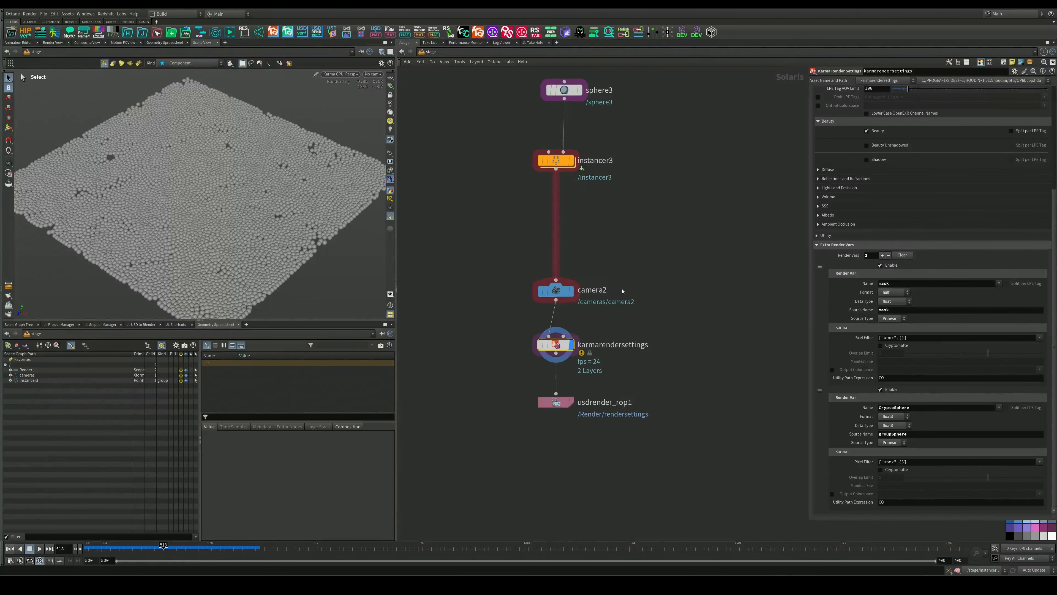
{"action": "scroll", "coordinate": [942, 141], "scroll_direction": "up", "scroll_amount": 5}
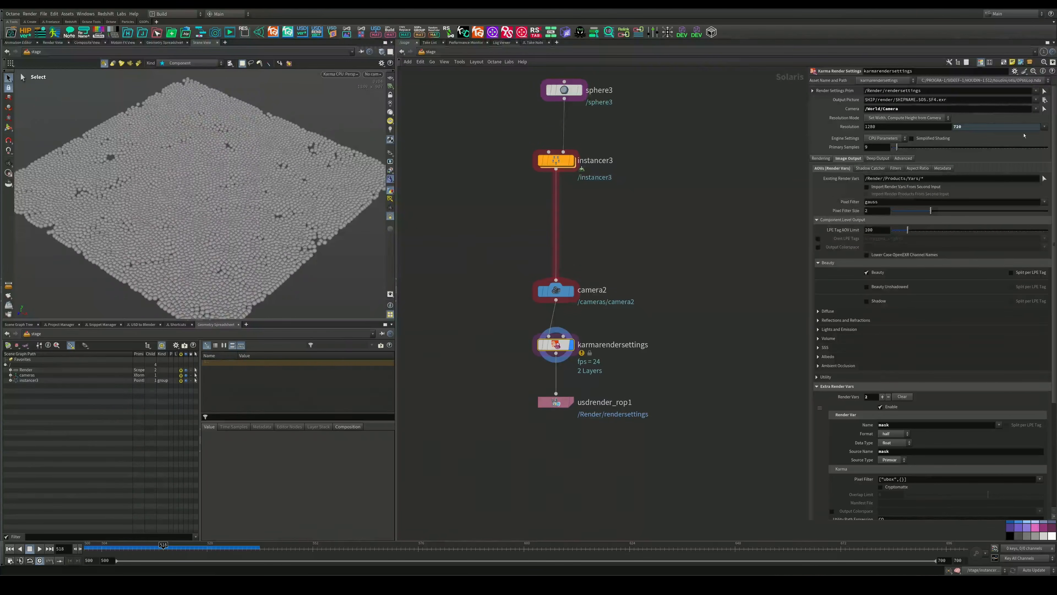
{"action": "left_click", "coordinate": [1036, 109]}
{"action": "left_click", "coordinate": [1025, 117]}
{"action": "left_click", "coordinate": [516, 333]}
{"action": "left_click", "coordinate": [574, 338]}
{"action": "left_click", "coordinate": [391, 170]}
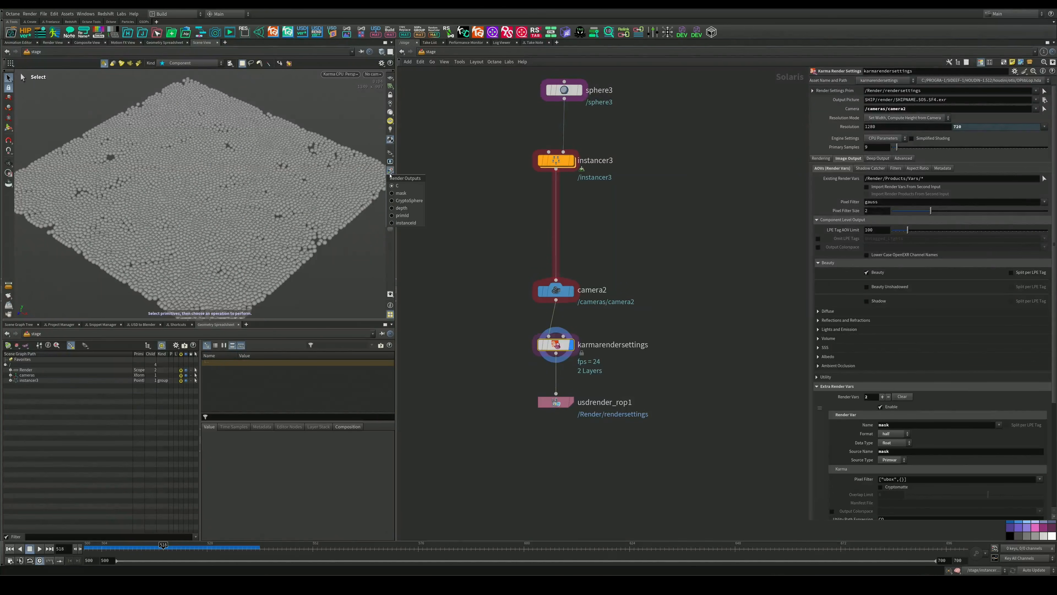
{"action": "left_click", "coordinate": [401, 193]}
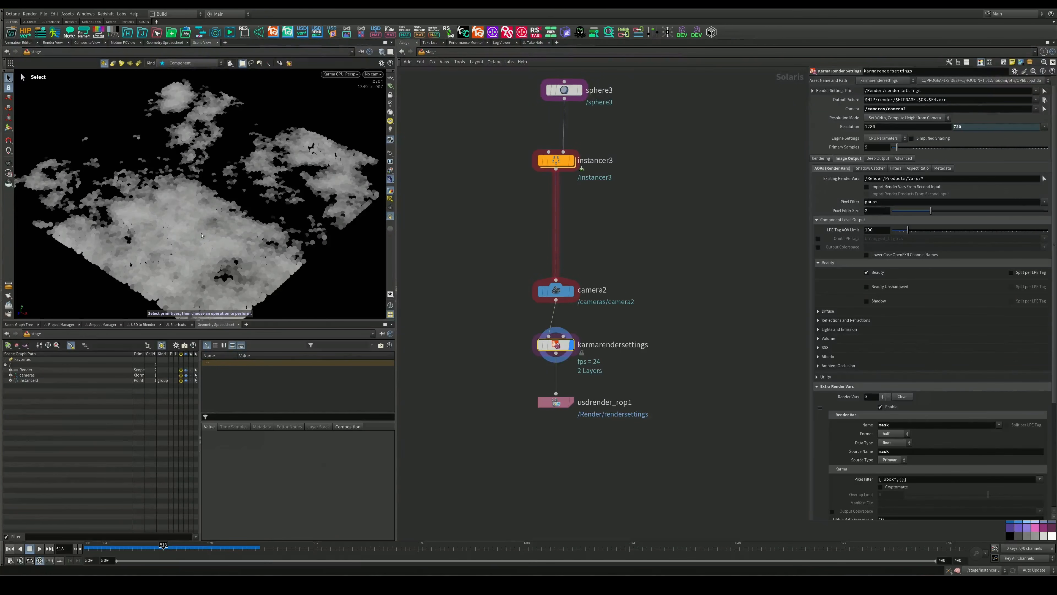
{"action": "double_click", "coordinate": [569, 160]}
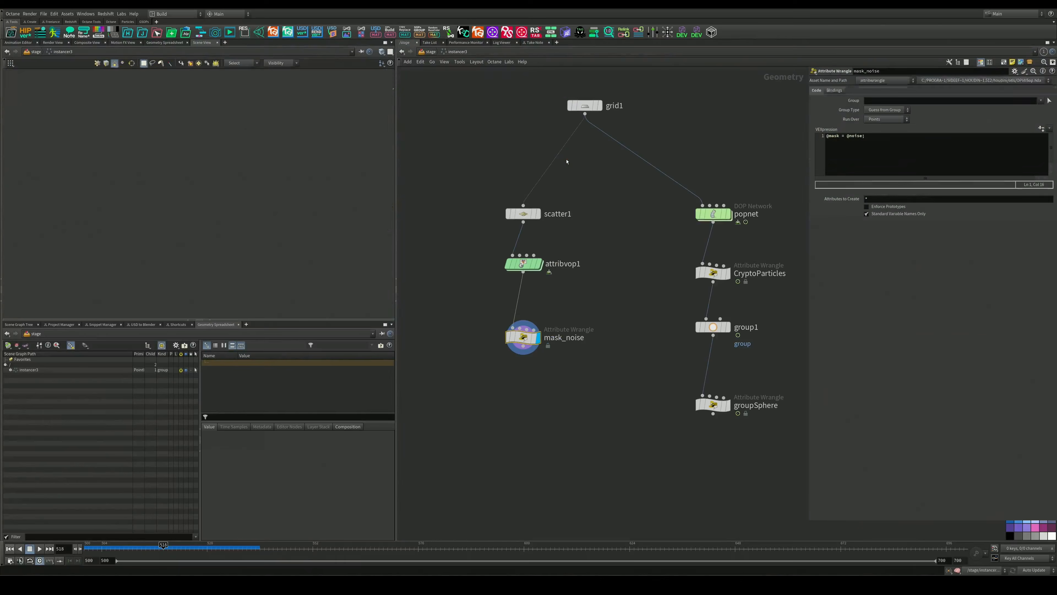
{"action": "left_click", "coordinate": [828, 135]}
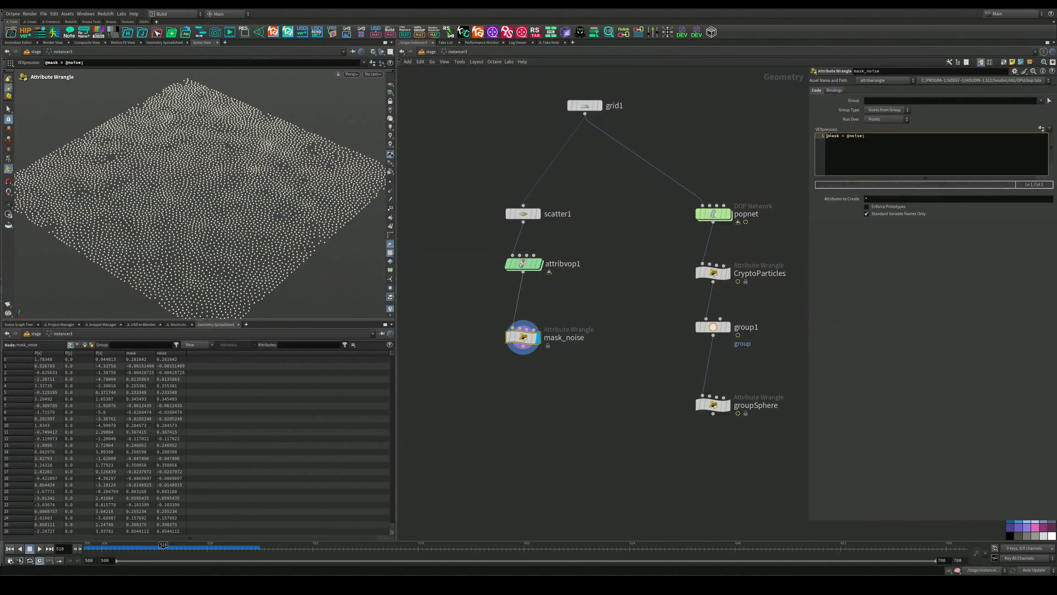
{"action": "key", "text": "u"}
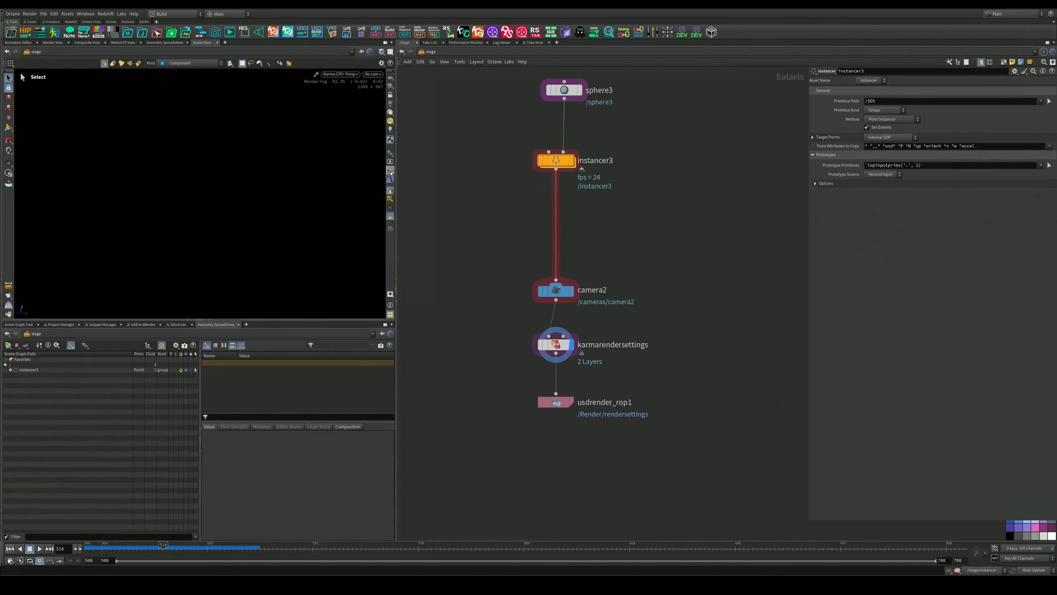
{"action": "left_click", "coordinate": [391, 171]}
{"action": "double_click", "coordinate": [557, 163]}
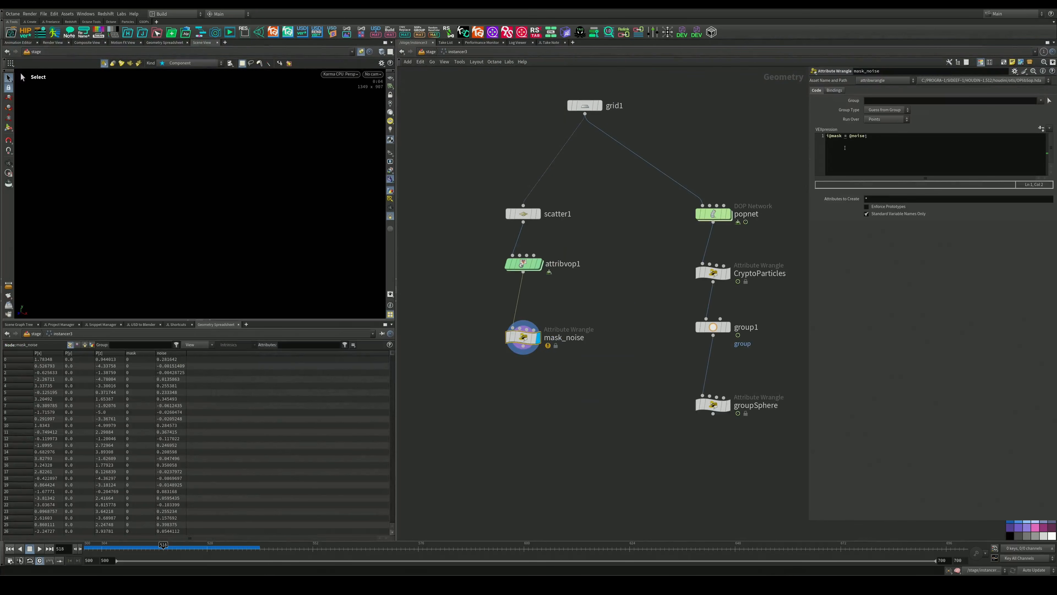
{"action": "left_click", "coordinate": [830, 136]}
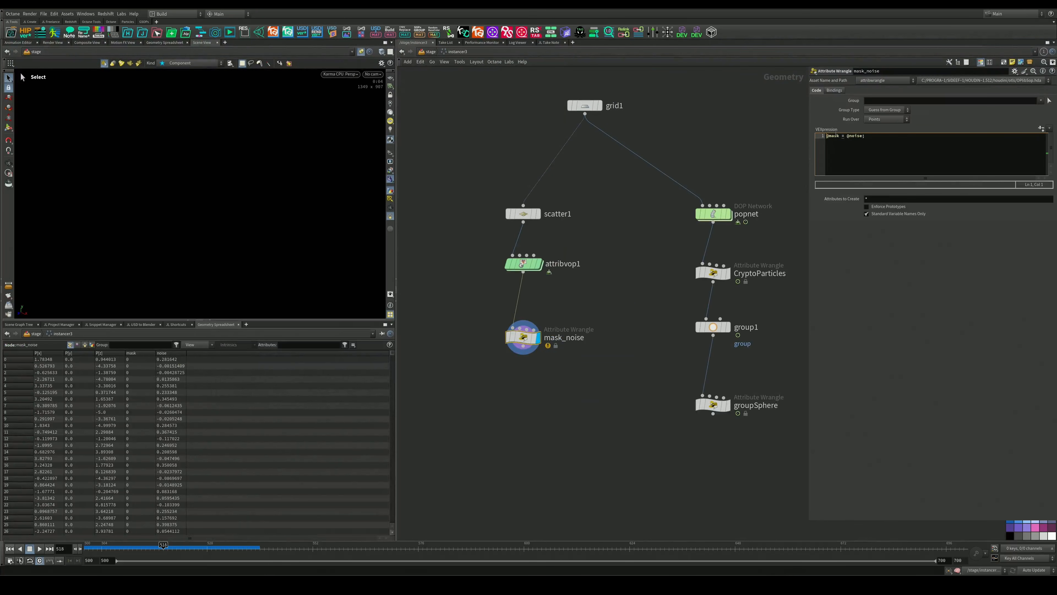
{"action": "left_click", "coordinate": [615, 316]}
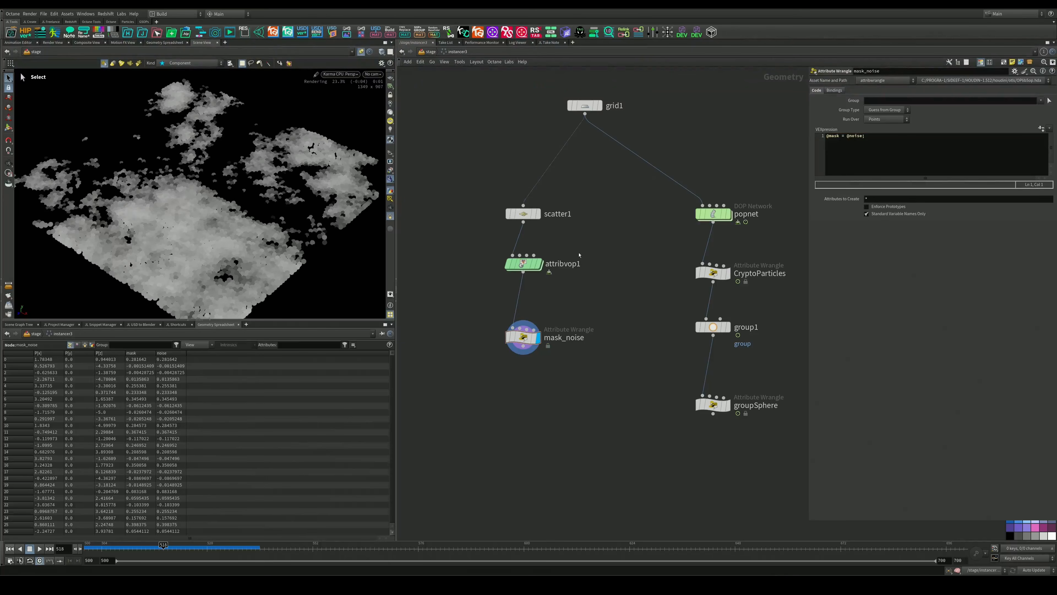
Examine the noise pattern of the mask pass on the instanced spheres from several angles
{"action": "left_click_drag", "start_coordinate": [246, 167], "coordinate": [242, 202]}
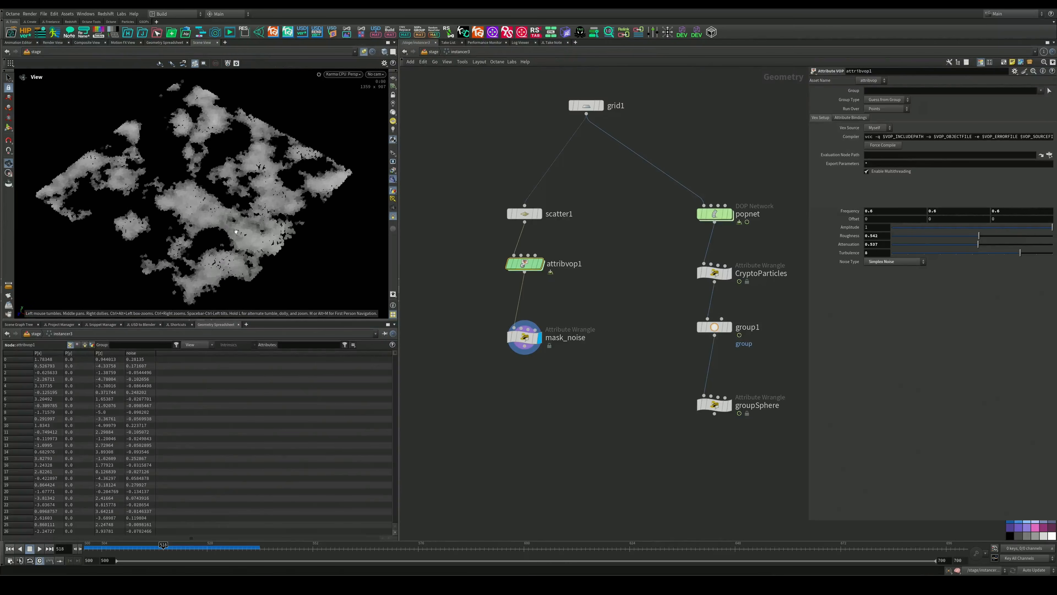
{"action": "scroll", "coordinate": [247, 200], "scroll_direction": "up", "scroll_amount": 4}
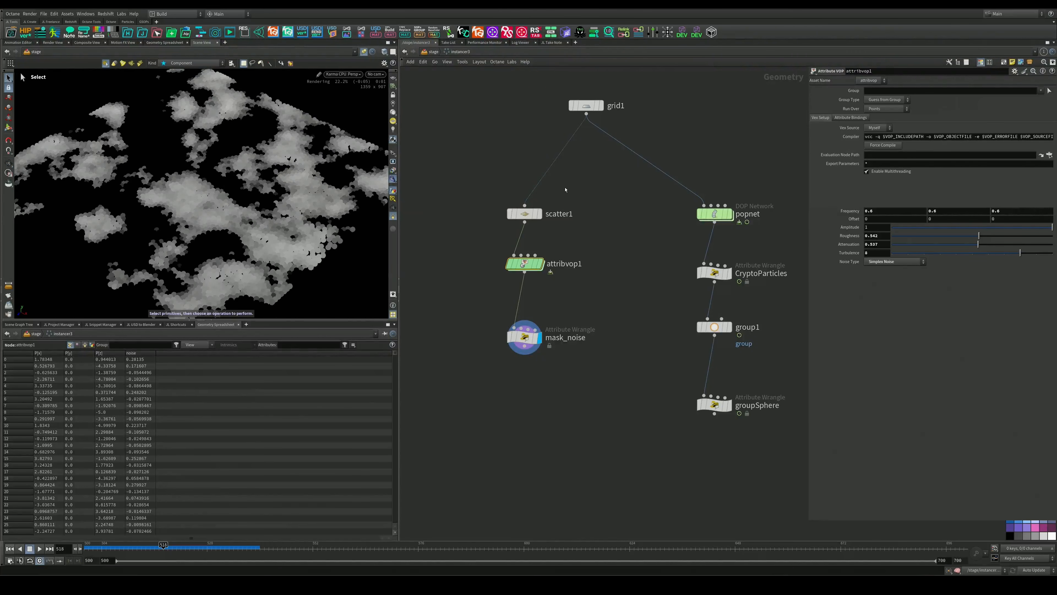
{"action": "middle_click_drag", "start_coordinate": [635, 240], "coordinate": [604, 182]}
{"action": "left_click_drag", "start_coordinate": [254, 192], "coordinate": [276, 194], "text": "alt"}
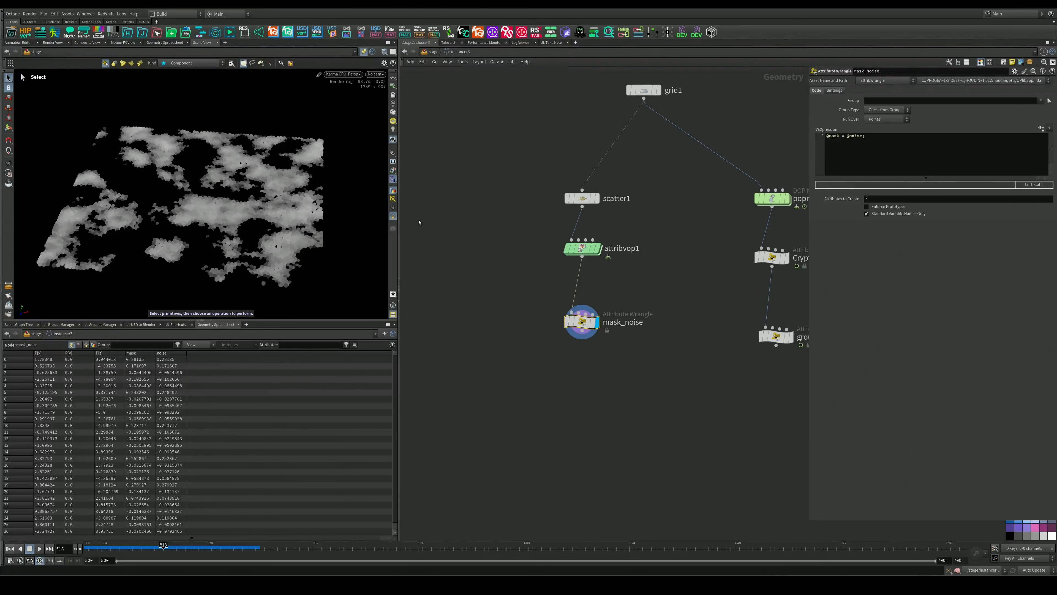
Return to the stage network and insert a Material Library node between instancer3 and camera2
{"action": "key", "text": "u"}
{"action": "key", "text": "l"}
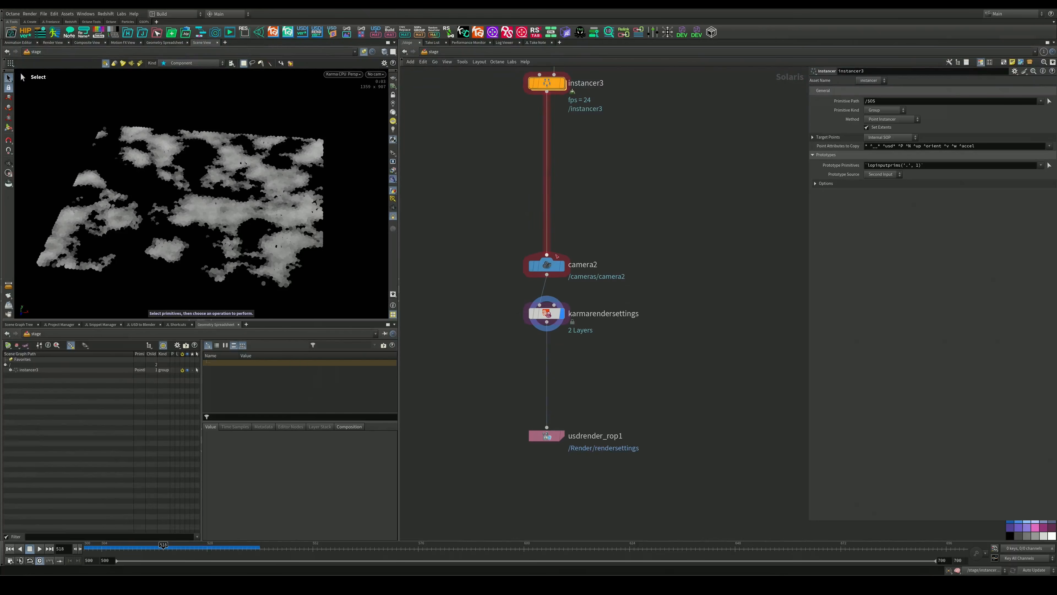
{"action": "key", "text": "Tab"}
{"action": "type", "text": "mater"}
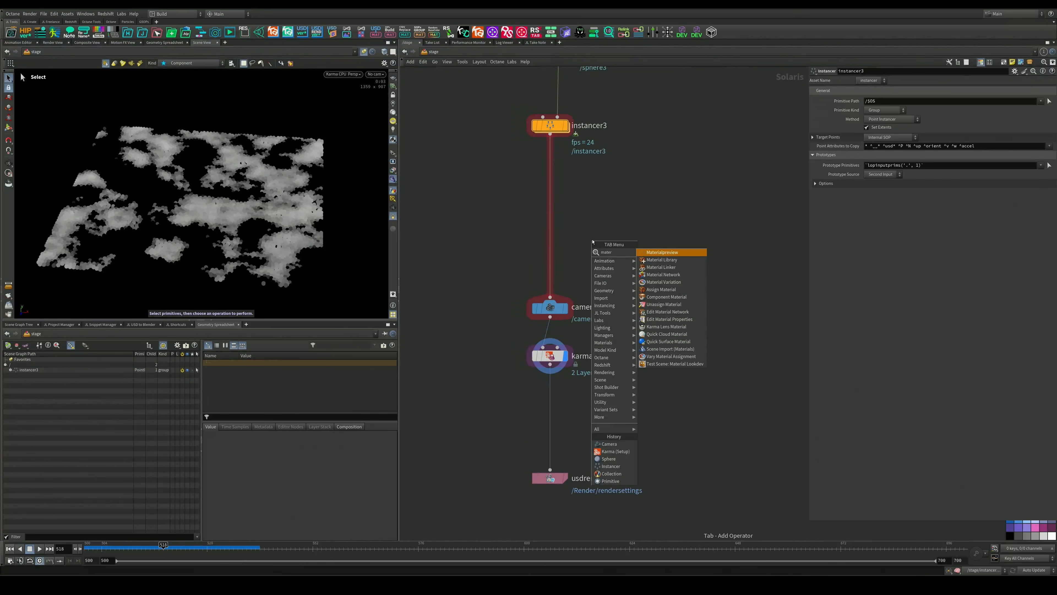
{"action": "key", "text": "Down"}
{"action": "key", "text": "Return"}
{"action": "key", "text": "Tab"}
{"action": "type", "text": "as"}
{"action": "left_click", "coordinate": [624, 218]}
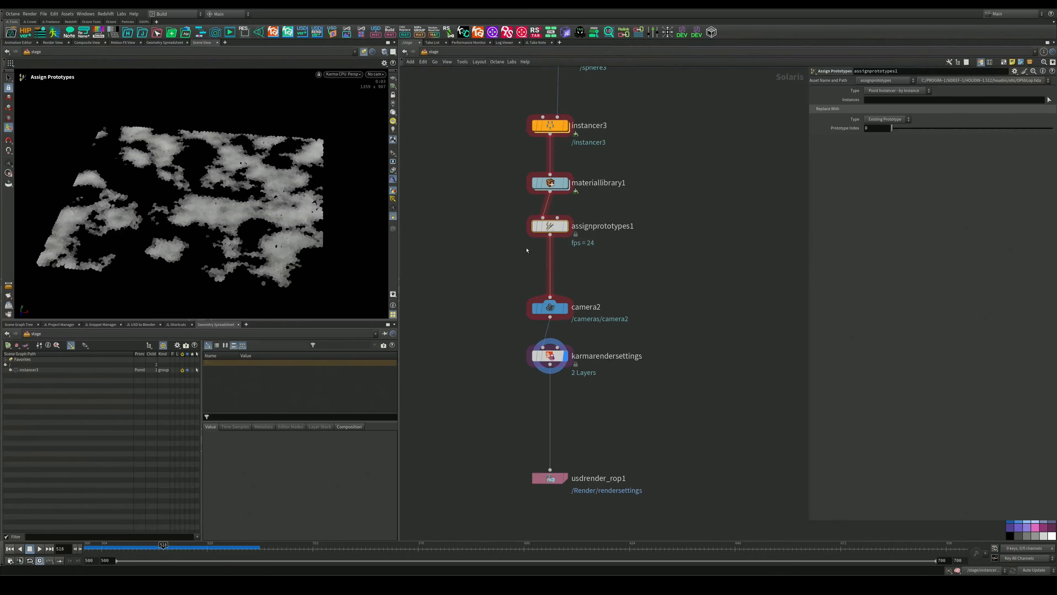
{"action": "key", "text": "Delete"}
Insert an Assign Material node between materiallibrary1 and camera2, targeting the /instancer3 primitive
{"action": "key", "text": "Tab"}
{"action": "type", "text": "as"}
{"action": "key", "text": "Return"}
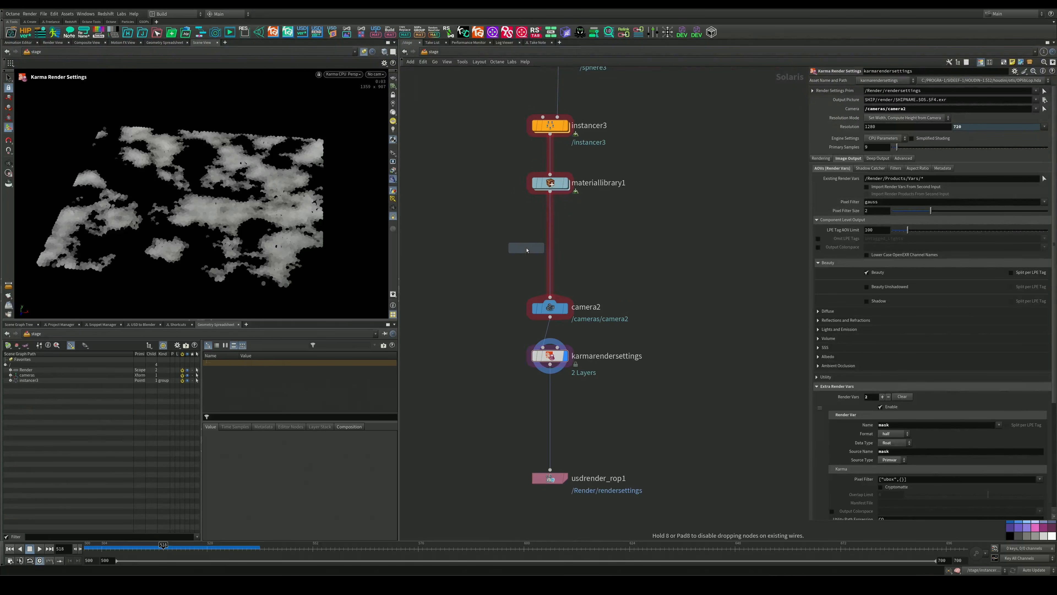
{"action": "left_click", "coordinate": [527, 248]}
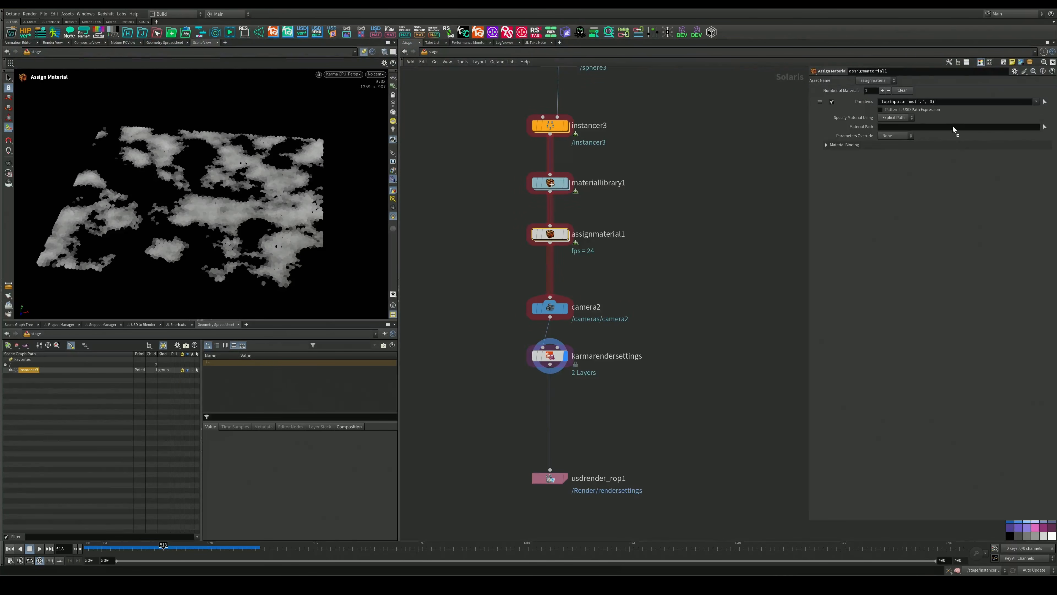
Create a USD MaterialX Builder material inside materiallibrary1 and return to the stage network
{"action": "double_click", "coordinate": [557, 182]}
{"action": "key", "text": "Tab"}
{"action": "type", "text": "kar"}
{"action": "key", "text": "Return"}
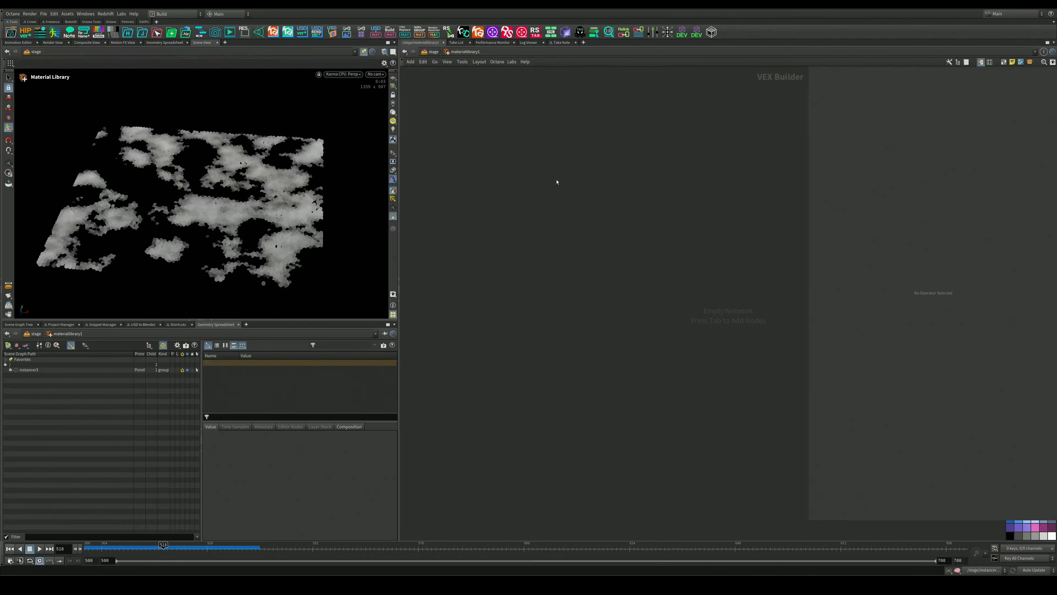
{"action": "left_click", "coordinate": [557, 182]}
{"action": "key", "text": "u"}
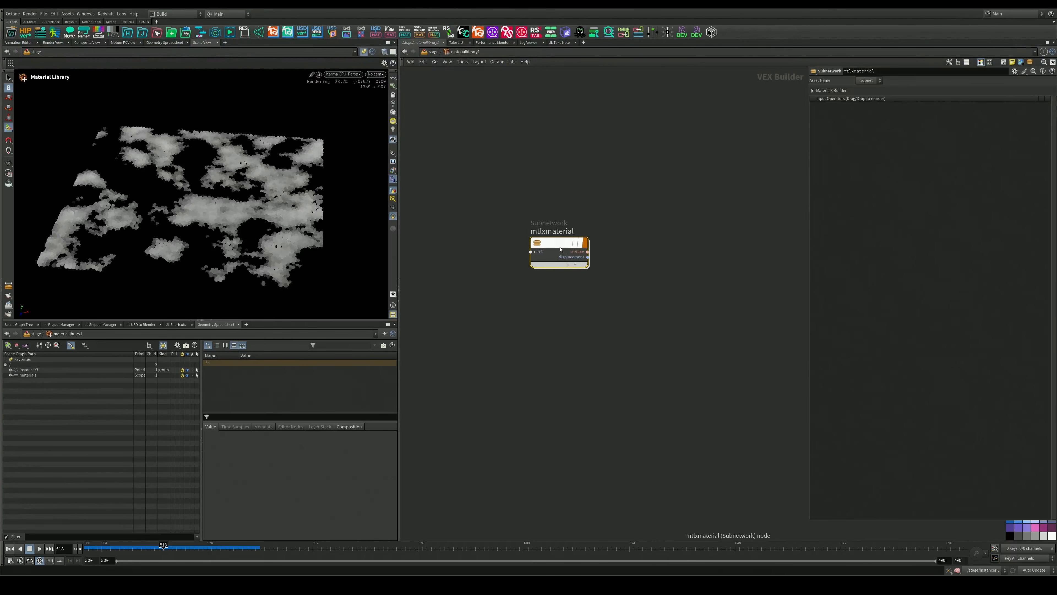
Set the material path of assignmaterial1 to /materials/mtlxmaterial
{"action": "left_click", "coordinate": [550, 234]}
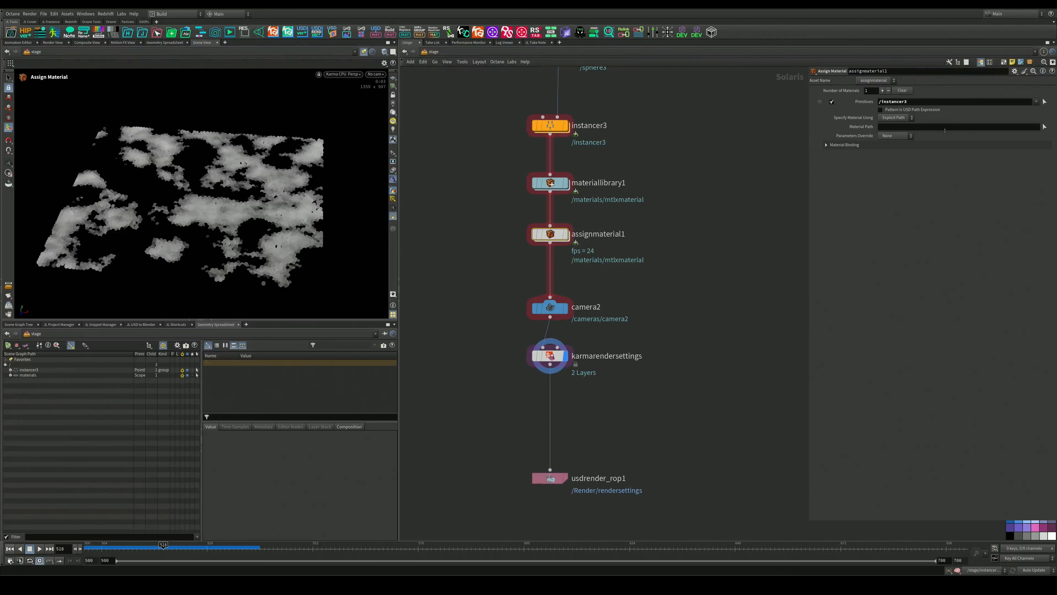
{"action": "left_click", "coordinate": [1044, 126]}
{"action": "left_click", "coordinate": [883, 73]}
{"action": "double_click", "coordinate": [898, 83]}
Inside materiallibrary1's mtlxmaterial, add a MtlX Geometry Property Value node beside the existing shader nodes
{"action": "middle_click_drag", "start_coordinate": [553, 189], "coordinate": [555, 219]}
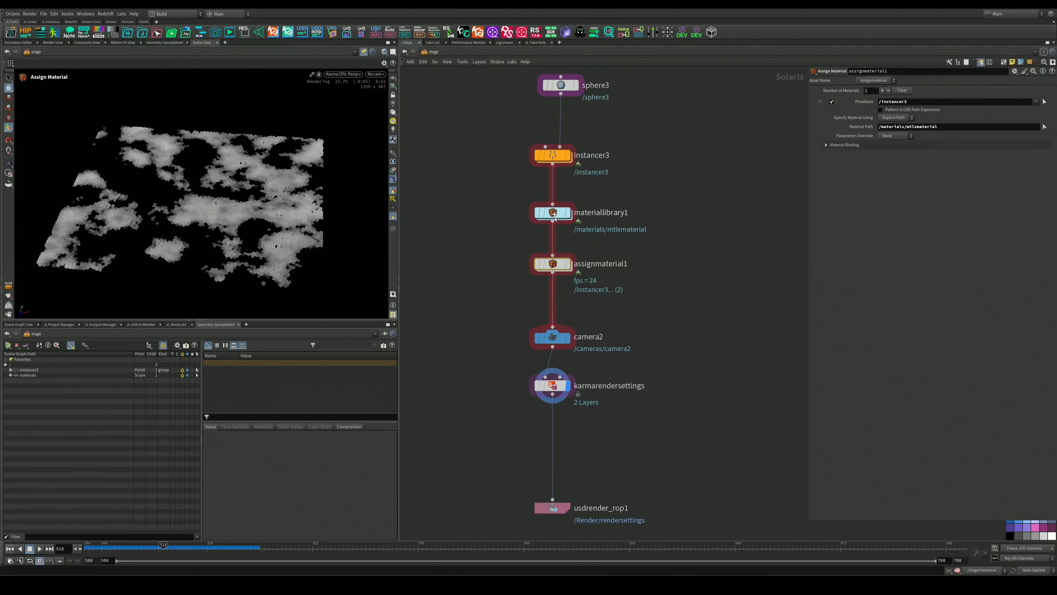
{"action": "left_click", "coordinate": [555, 219]}
{"action": "double_click", "coordinate": [555, 220]}
{"action": "double_click", "coordinate": [555, 245]}
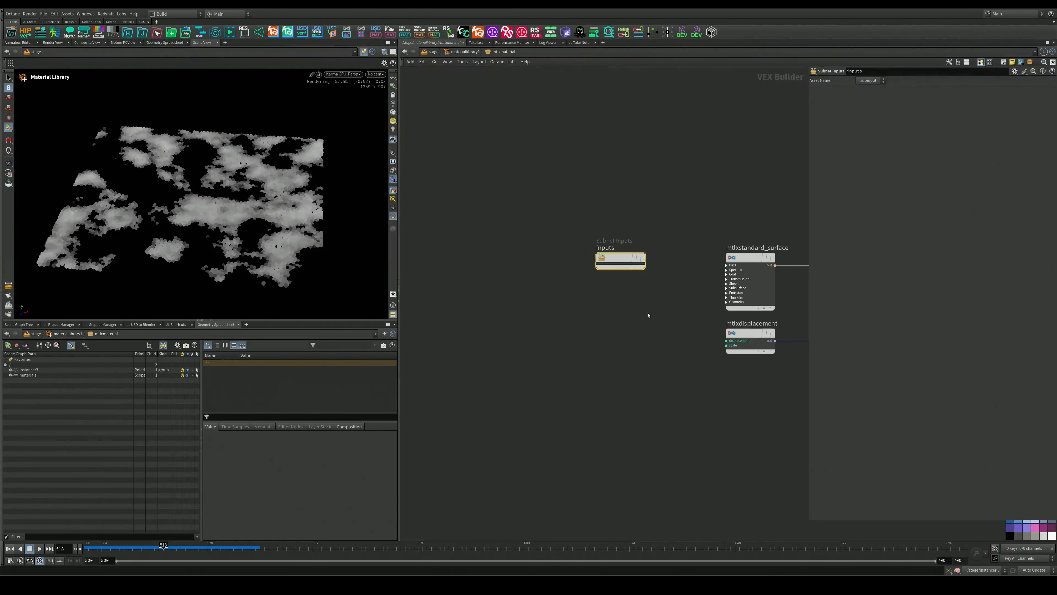
{"action": "middle_click_drag", "start_coordinate": [648, 315], "coordinate": [656, 217]}
{"action": "middle_click_drag", "start_coordinate": [592, 224], "coordinate": [550, 270]}
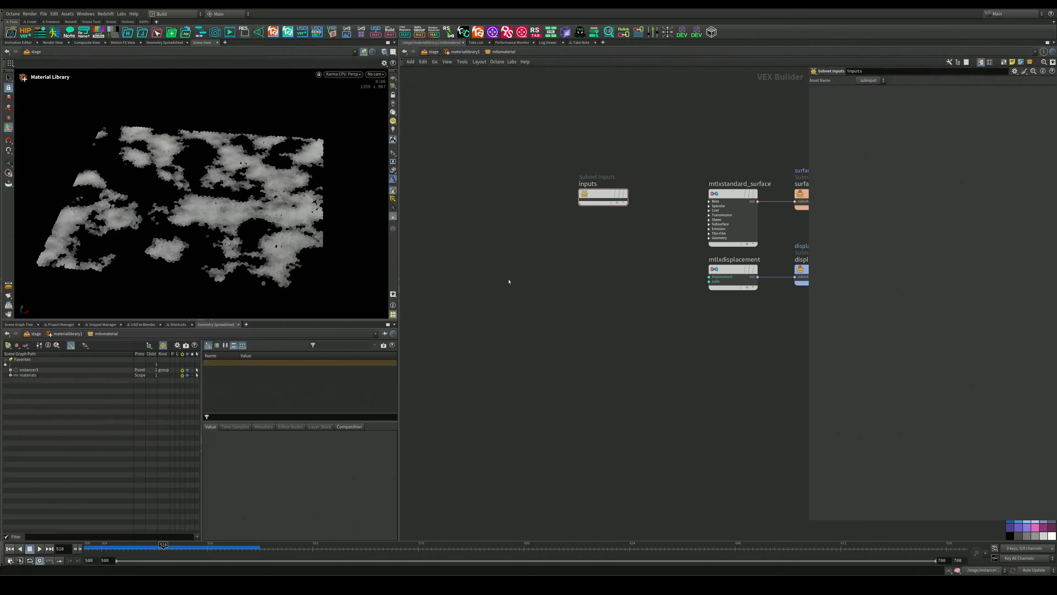
{"action": "key", "text": "Tab"}
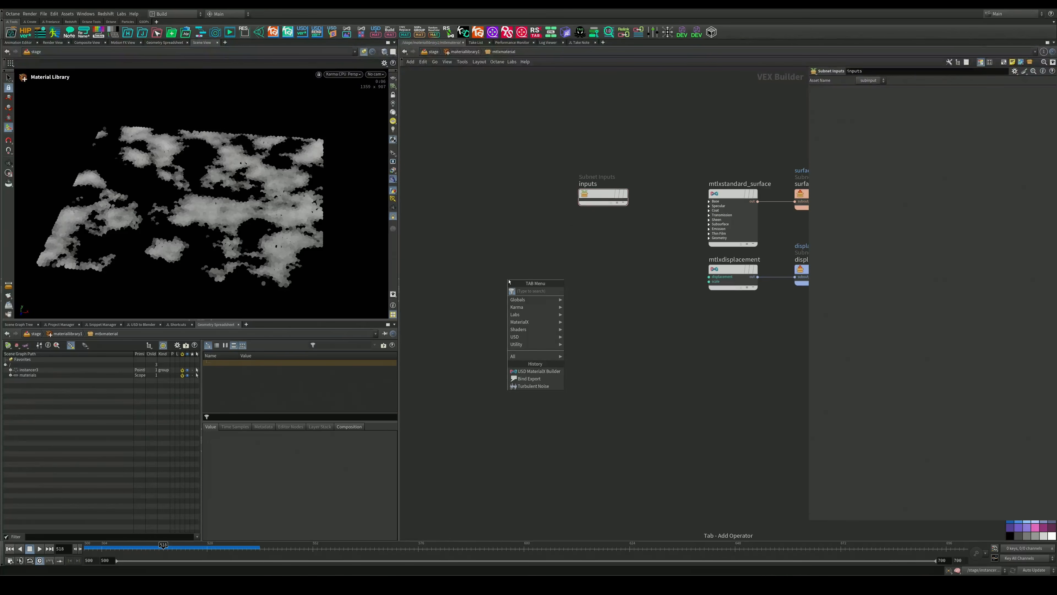
{"action": "type", "text": "ge"}
{"action": "left_click", "coordinate": [603, 321]}
{"action": "left_click", "coordinate": [517, 277]}
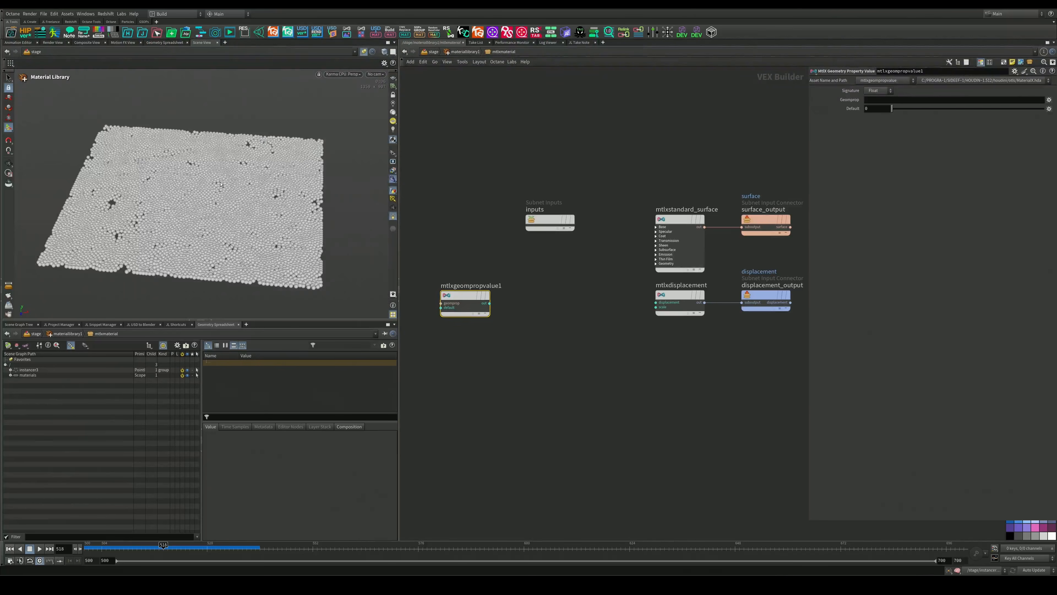
Set mtlxstandard_surface's base color to a near-black 0.0125 in all channels and its specular roughness to 0.737
{"action": "left_click", "coordinate": [684, 224]}
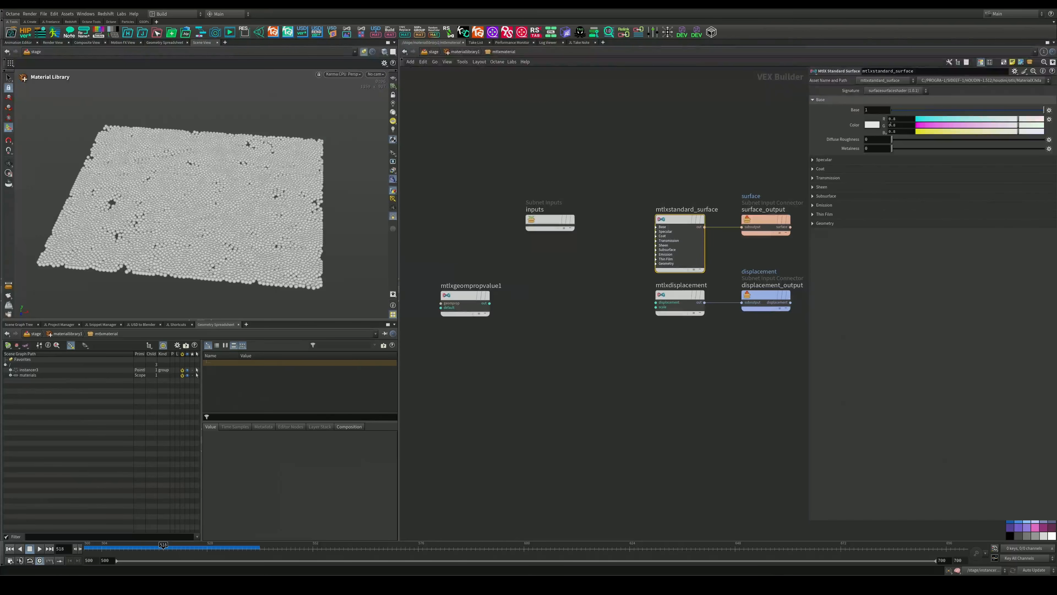
{"action": "left_click", "coordinate": [878, 125]}
{"action": "left_click", "coordinate": [854, 120]}
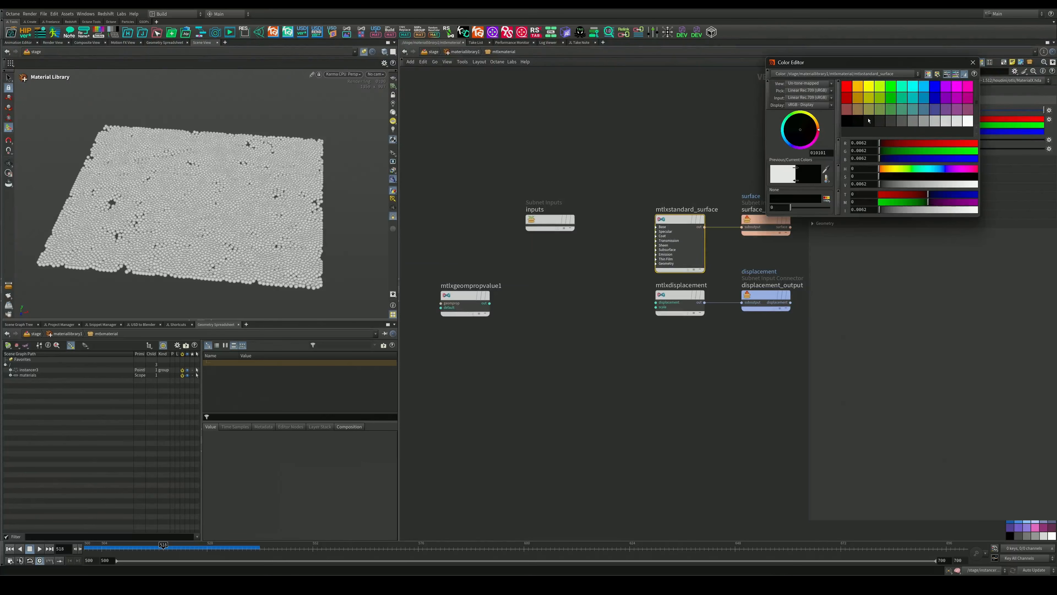
{"action": "left_click_drag", "start_coordinate": [916, 188], "coordinate": [1004, 188]}
{"action": "middle_click_drag", "start_coordinate": [565, 297], "coordinate": [562, 279]}
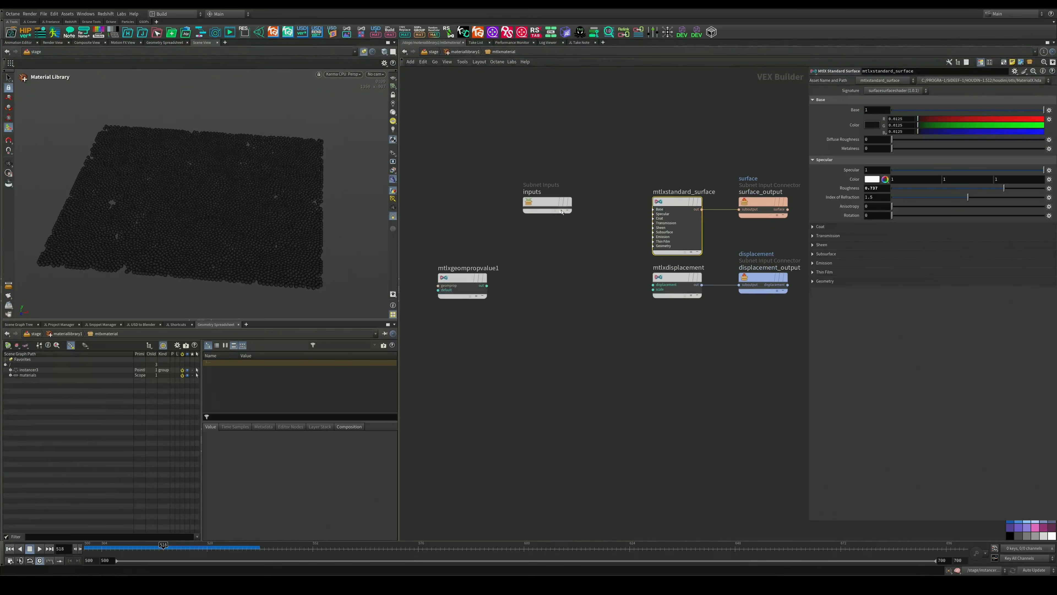
Move the inputs node aside and bring mtlxstandard_surface closer to mtlxgeompropvalue1
{"action": "left_click_drag", "start_coordinate": [546, 202], "coordinate": [518, 167]}
{"action": "scroll", "coordinate": [515, 274], "scroll_direction": "up", "scroll_amount": 2}
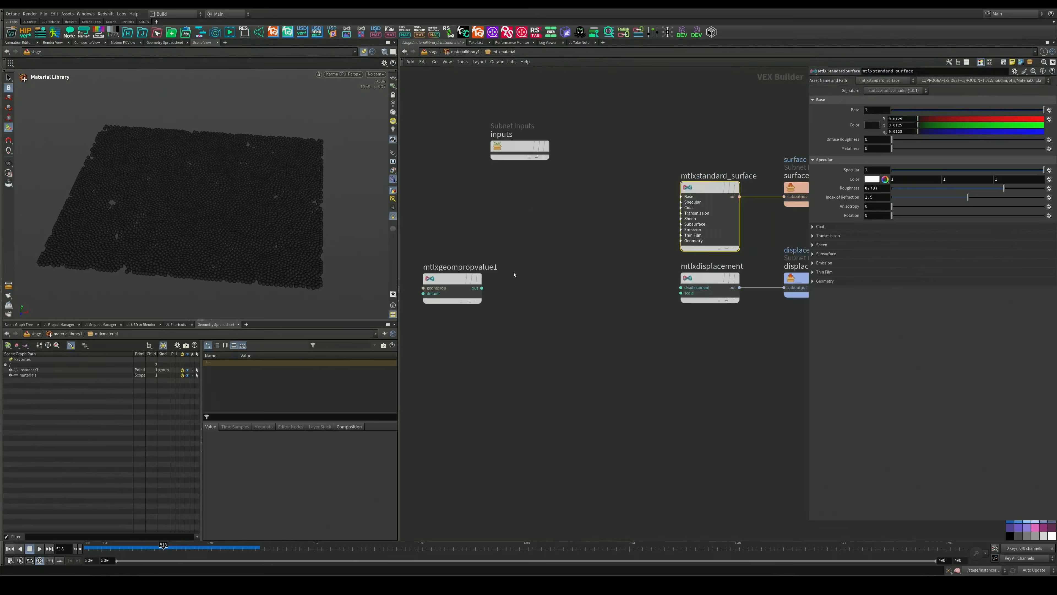
{"action": "left_click_drag", "start_coordinate": [745, 196], "coordinate": [601, 196]}
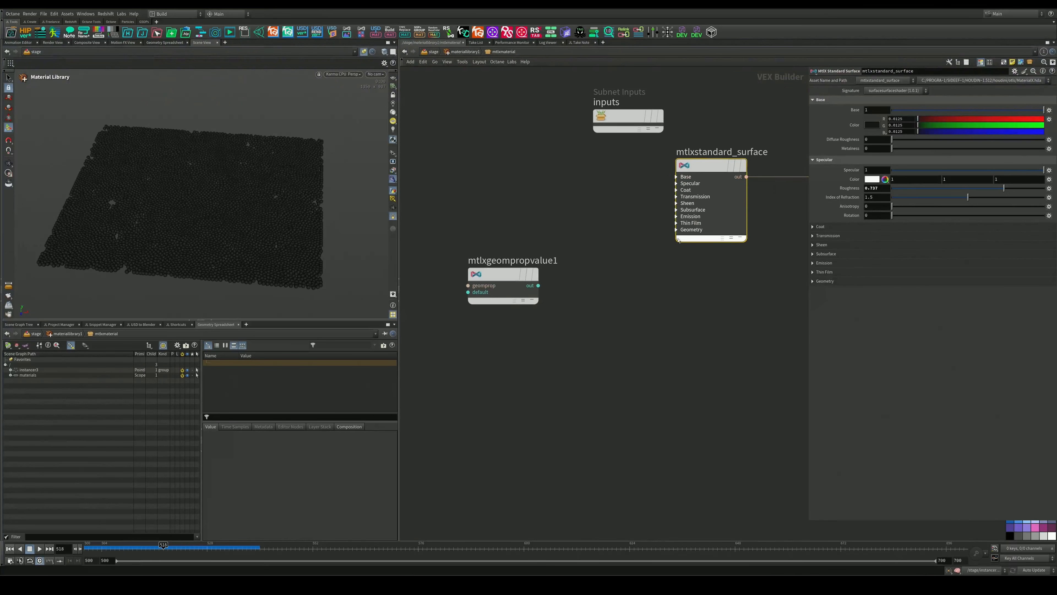
Set mtlxgeompropvalue1's geometry property to noise, checking the attribute name on the bind1 export inside attribvop1
{"action": "left_click", "coordinate": [500, 274]}
{"action": "left_click", "coordinate": [900, 99]}
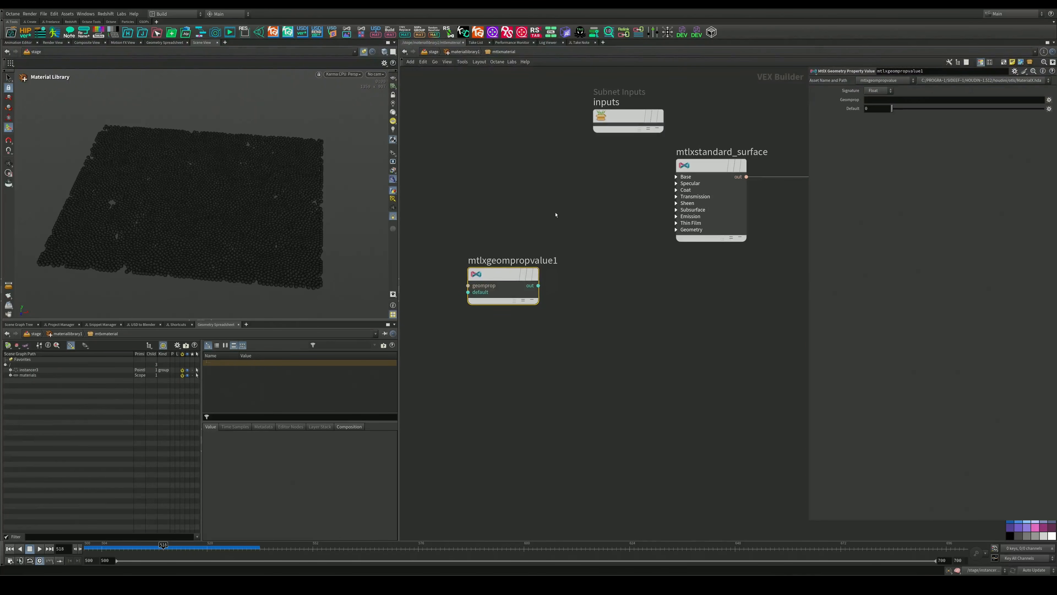
{"action": "key", "text": "u"}
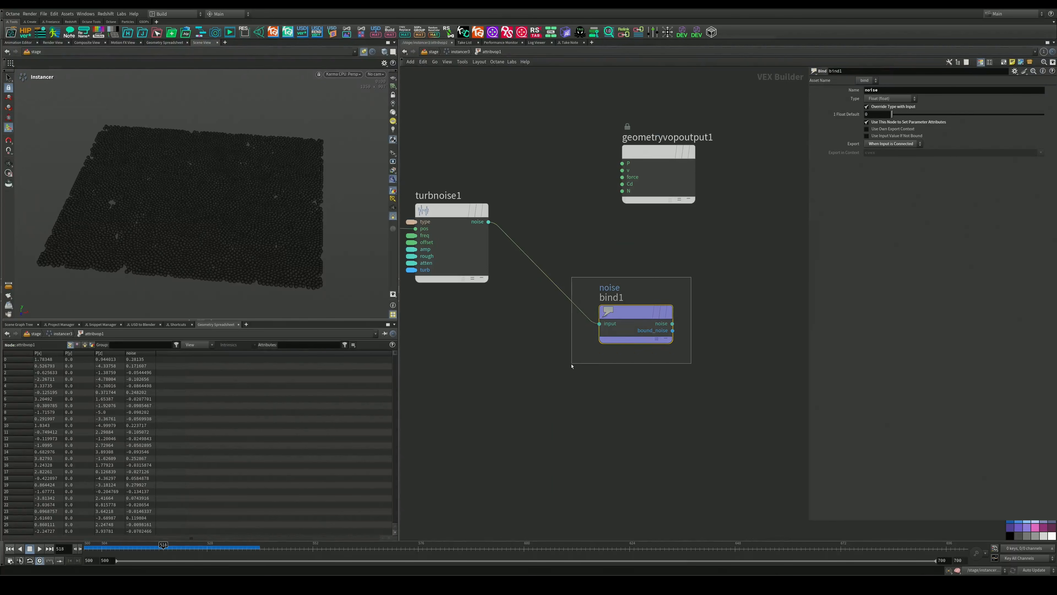
{"action": "left_click", "coordinate": [433, 52]}
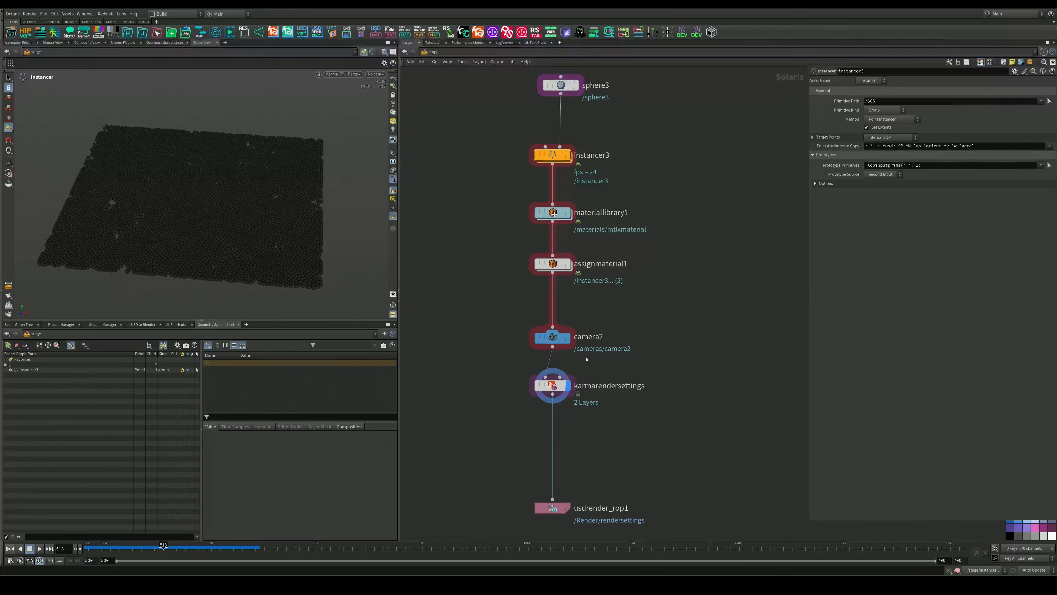
{"action": "double_click", "coordinate": [551, 213]}
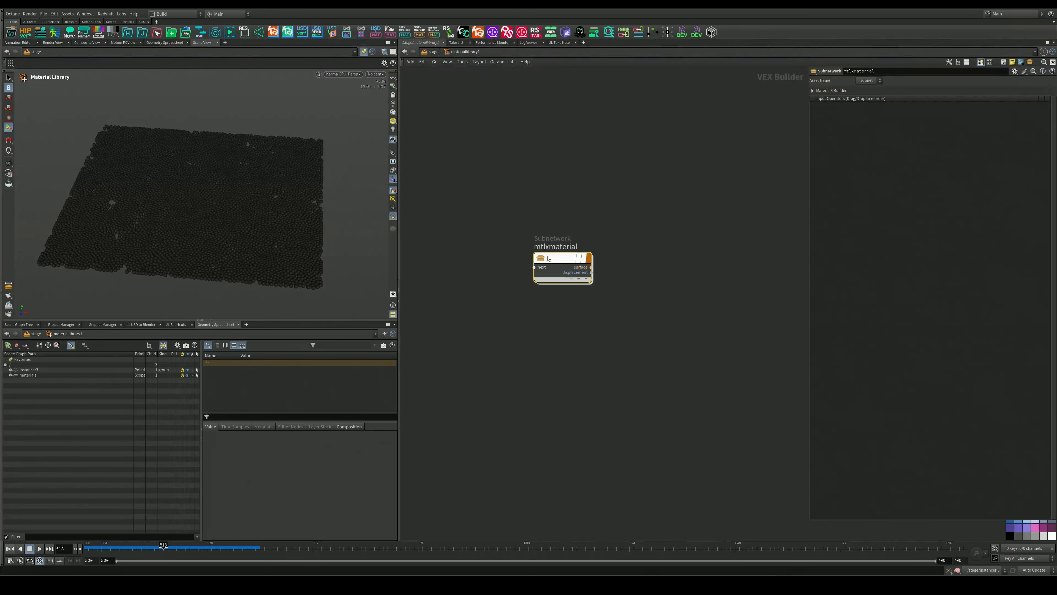
{"action": "type", "text": "no"}
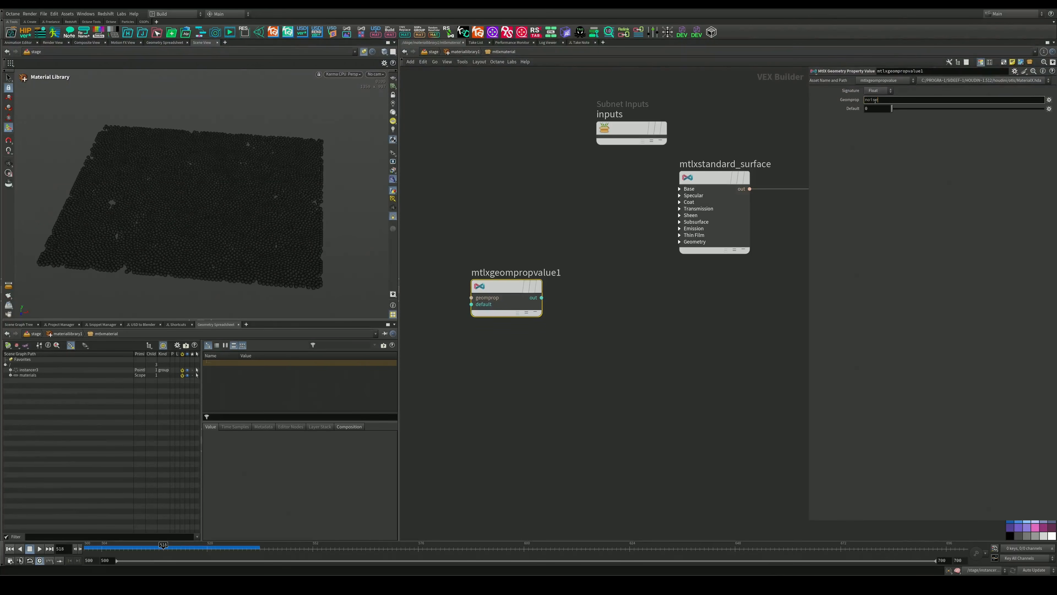
{"action": "type", "text": "ise"}
{"action": "key", "text": "Return"}
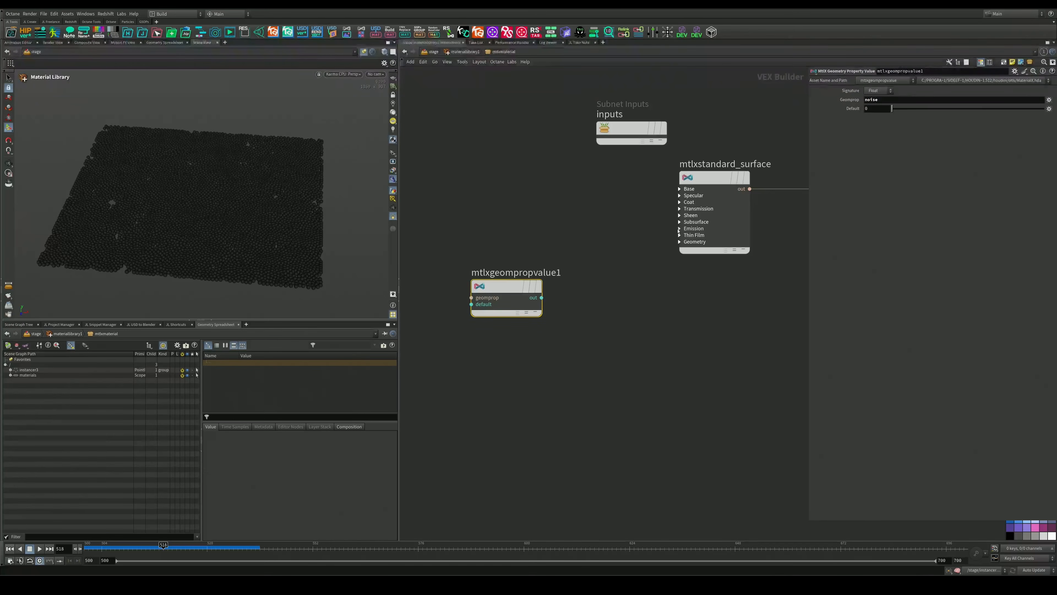
Connect mtlxgeompropvalue1's output to mtlxstandard_surface's emission input and inspect the spheres
{"action": "left_click", "coordinate": [678, 229]}
{"action": "left_click_drag", "start_coordinate": [677, 238], "coordinate": [540, 259]}
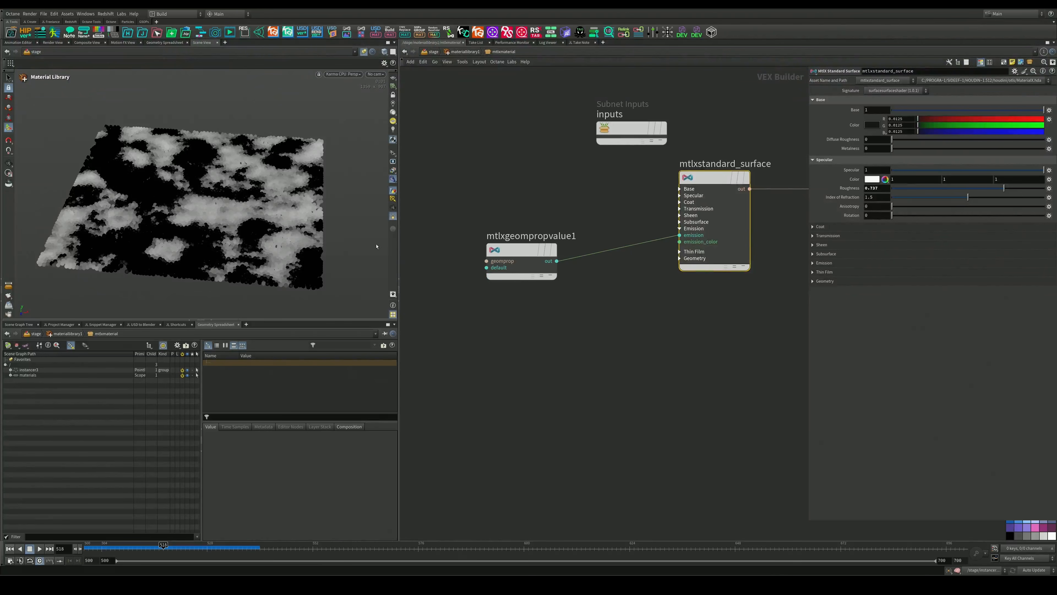
{"action": "left_click_drag", "start_coordinate": [222, 231], "coordinate": [154, 200], "text": "alt"}
{"action": "scroll", "coordinate": [199, 225], "scroll_direction": "up", "scroll_amount": 5}
{"action": "scroll", "coordinate": [155, 199], "scroll_direction": "down", "scroll_amount": 3}
{"action": "scroll", "coordinate": [658, 233], "scroll_direction": "up", "scroll_amount": 2}
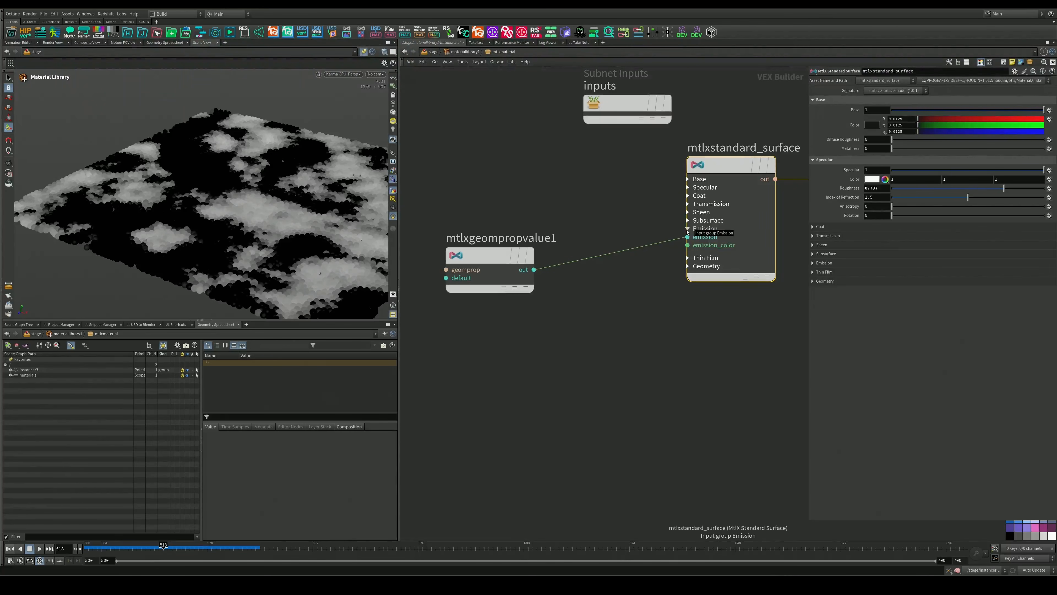
Cut the emission wire and connect mtlxgeompropvalue1's output to mtlxstandard_surface's transmission input instead
{"action": "key", "text": "y"}
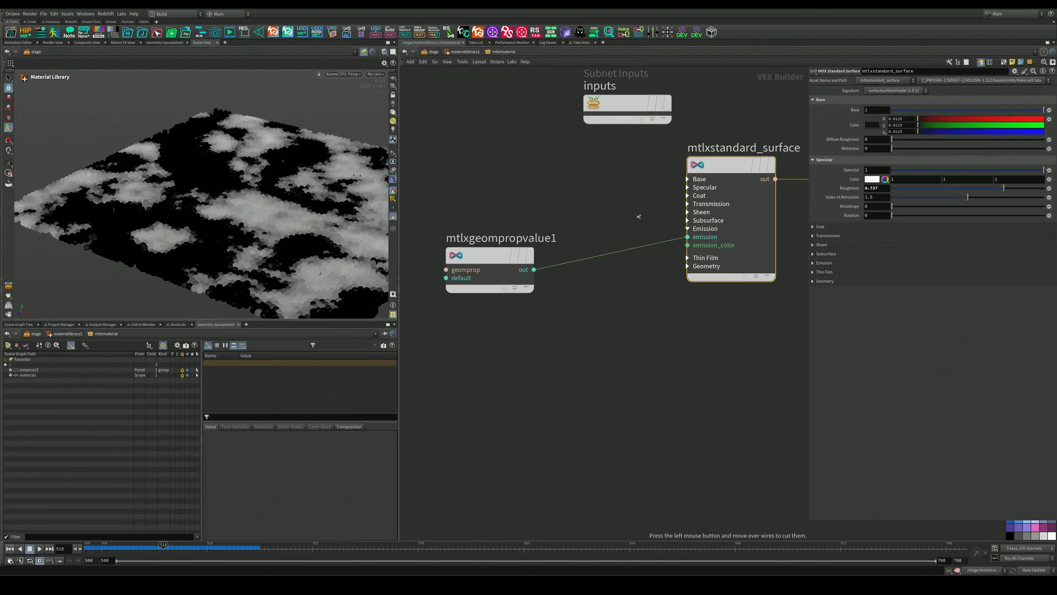
{"action": "left_click_drag", "start_coordinate": [637, 218], "coordinate": [649, 285]}
{"action": "left_click", "coordinate": [687, 204]}
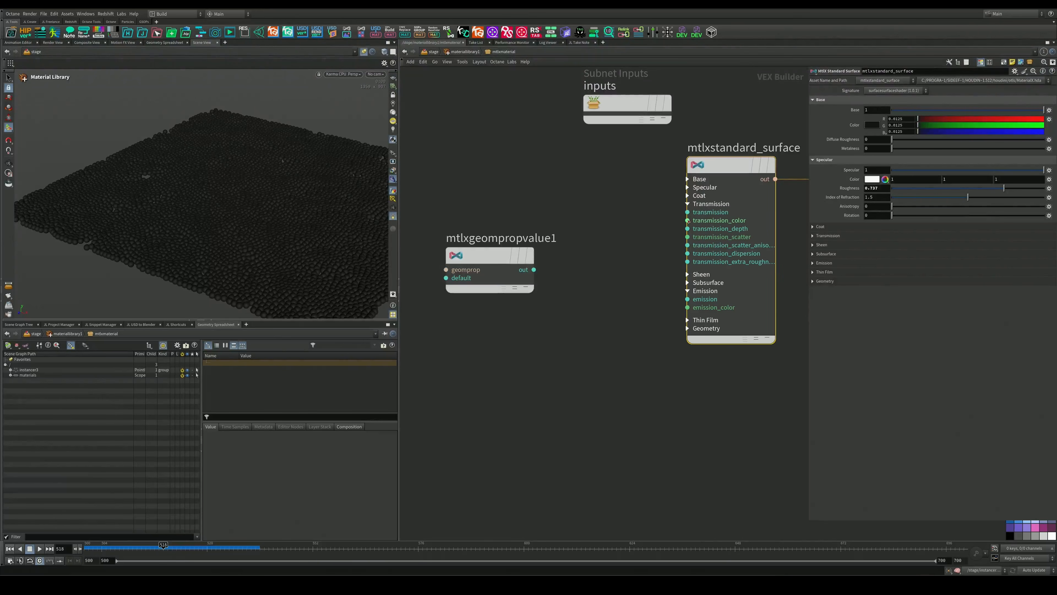
{"action": "left_click_drag", "start_coordinate": [687, 212], "coordinate": [536, 271]}
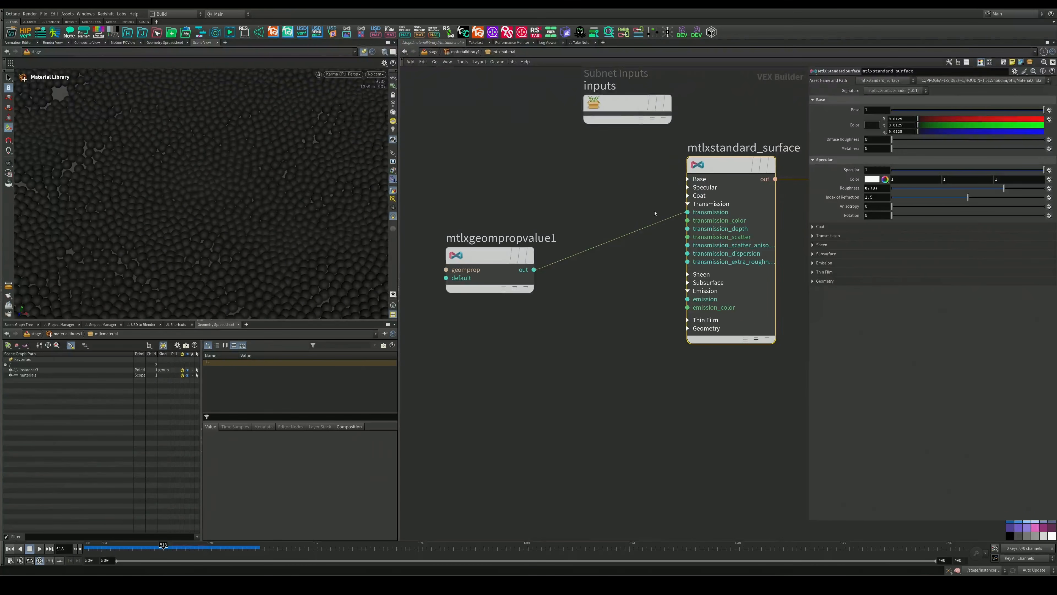
Cut the wire between mtlxgeompropvalue1 and the transmission input
{"action": "middle_click_drag", "start_coordinate": [650, 216], "coordinate": [668, 203]}
{"action": "key", "text": "y"}
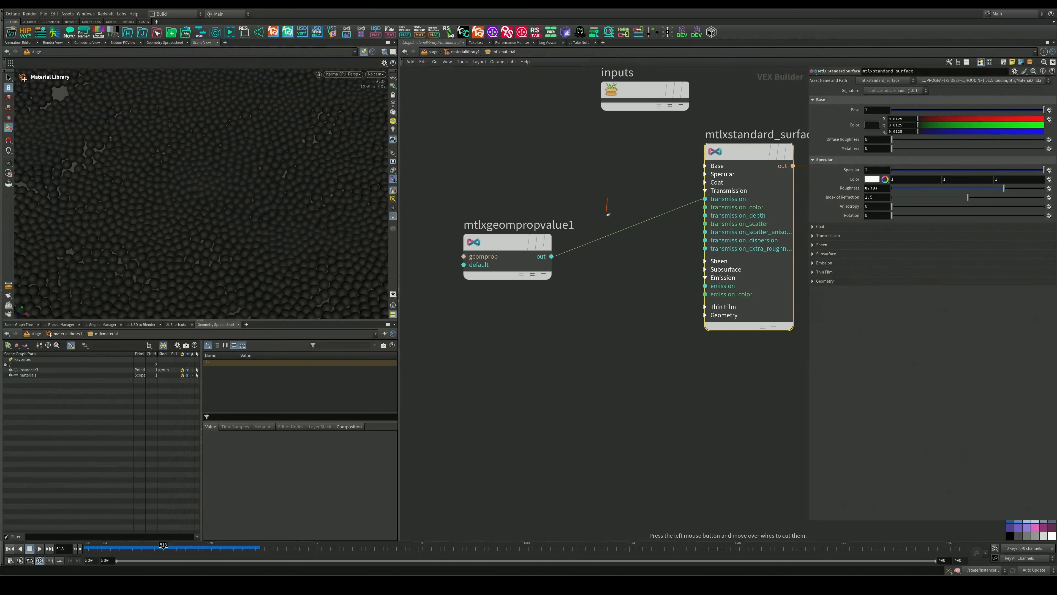
{"action": "left_click_drag", "start_coordinate": [609, 208], "coordinate": [614, 258]}
Move mtlxgeompropvalue1 back and add a MtlX Color Ramp node between it and mtlxstandard_surface
{"action": "middle_click_drag", "start_coordinate": [566, 238], "coordinate": [612, 216]}
{"action": "left_click_drag", "start_coordinate": [568, 224], "coordinate": [487, 212]}
{"action": "key", "text": "Tab"}
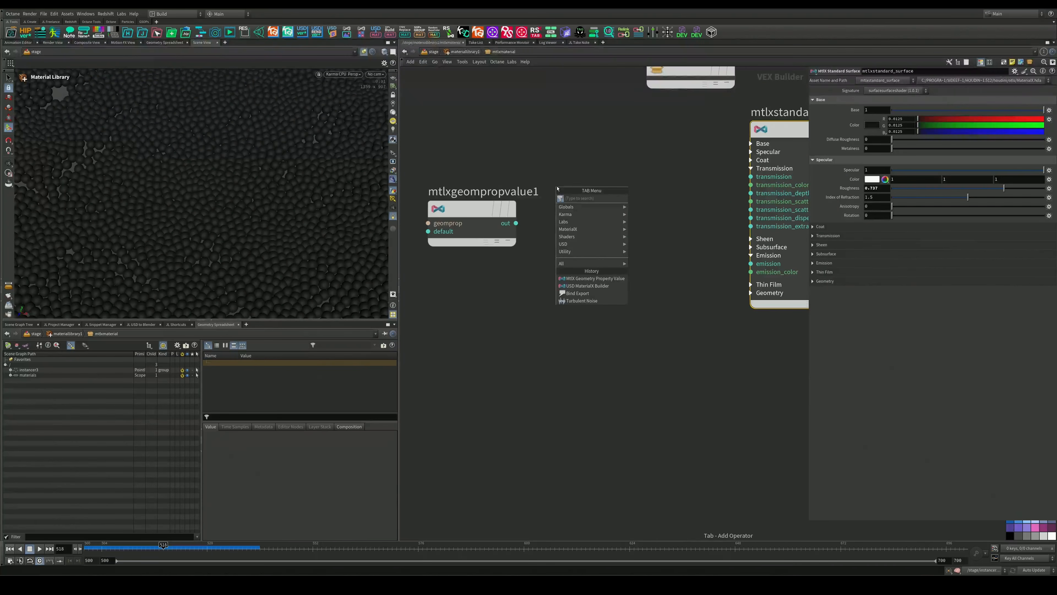
{"action": "type", "text": "ra"}
{"action": "left_click", "coordinate": [653, 228]}
{"action": "left_click", "coordinate": [635, 189]}
Connect mtlxgeompropvalue1's output through hmtlxrampc1 to mtlxstandard_surface's base_color input
{"action": "left_click", "coordinate": [678, 195]}
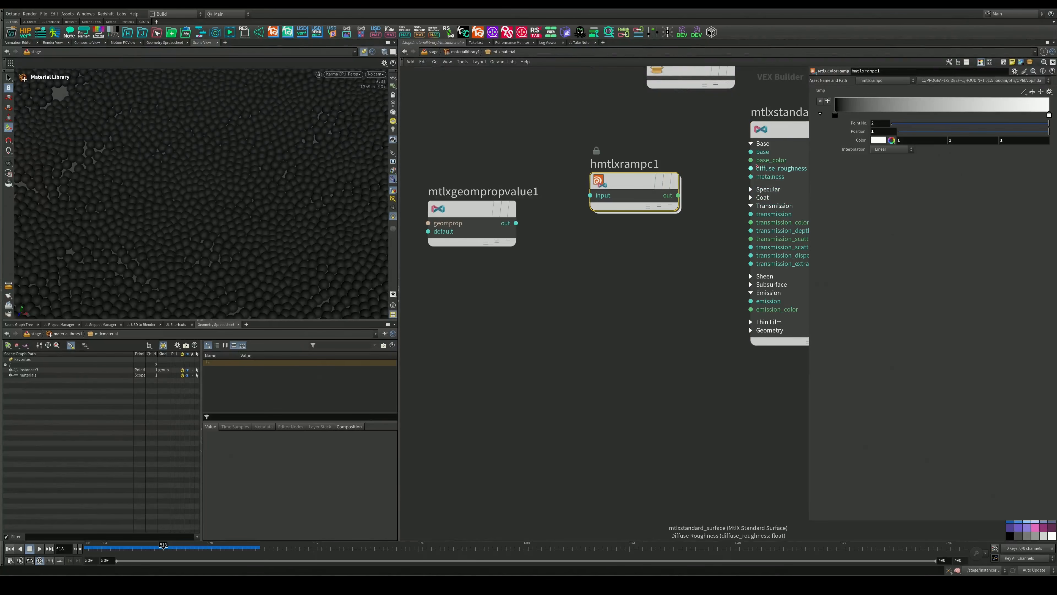
{"action": "left_click_drag", "start_coordinate": [692, 194], "coordinate": [680, 195]}
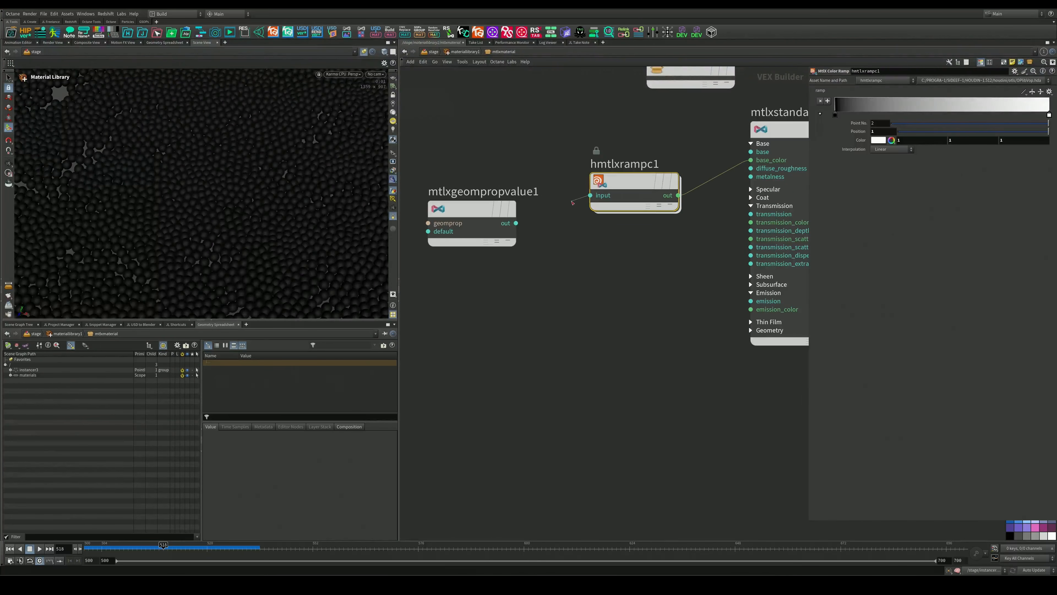
{"action": "left_click_drag", "start_coordinate": [572, 203], "coordinate": [517, 224]}
{"action": "scroll", "coordinate": [201, 219], "scroll_direction": "down", "scroll_amount": 5}
{"action": "mouse_move", "coordinate": [201, 219]}
{"action": "left_mouse_down", "text": "alt"}
{"action": "mouse_move", "coordinate": [234, 204]}
{"action": "mouse_move", "coordinate": [201, 224]}
{"action": "left_mouse_up", "text": "alt"}
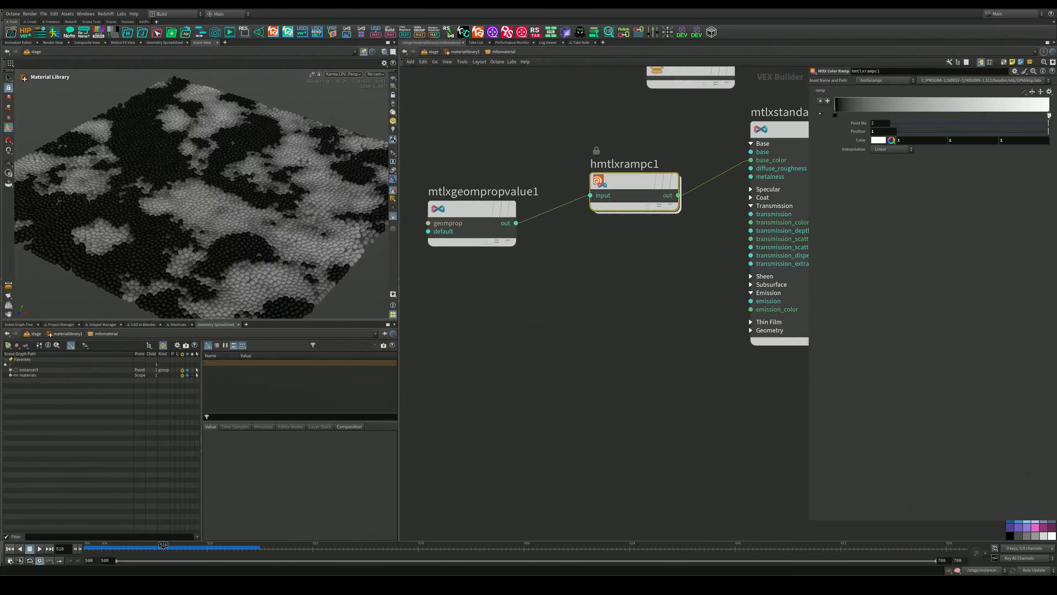
Set the color ramp's end point to the brown swatch with values 0.3, 0.1875, 0.075
{"action": "left_click", "coordinate": [892, 140]}
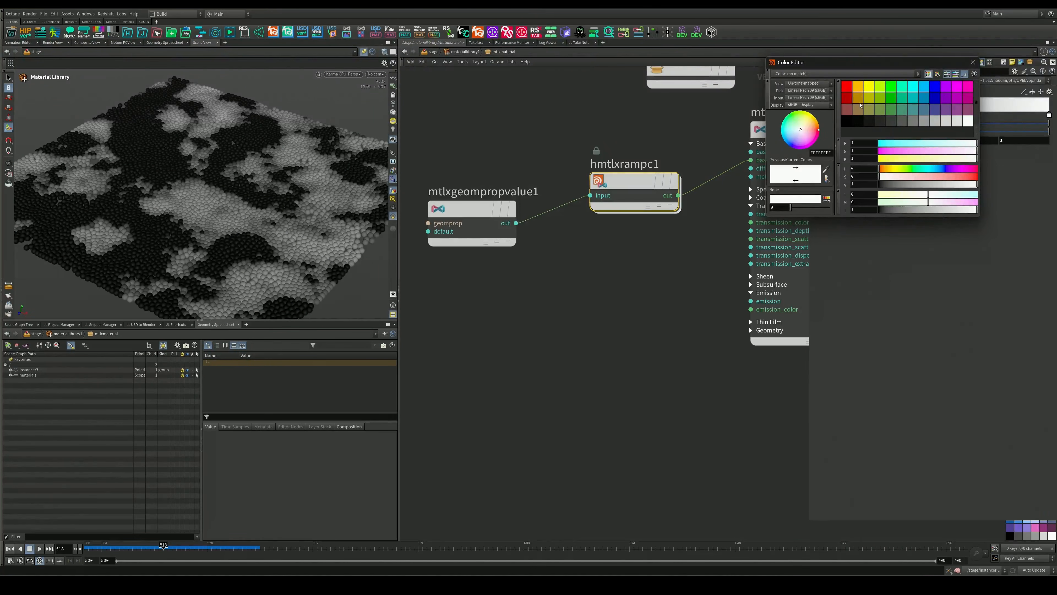
{"action": "left_click", "coordinate": [861, 107]}
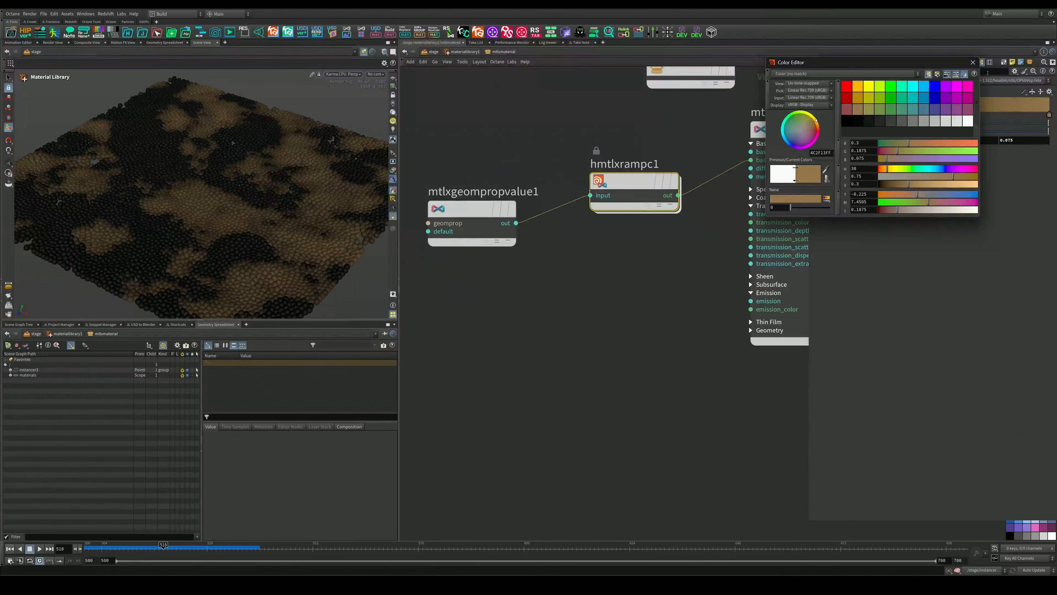
{"action": "left_click", "coordinate": [976, 66]}
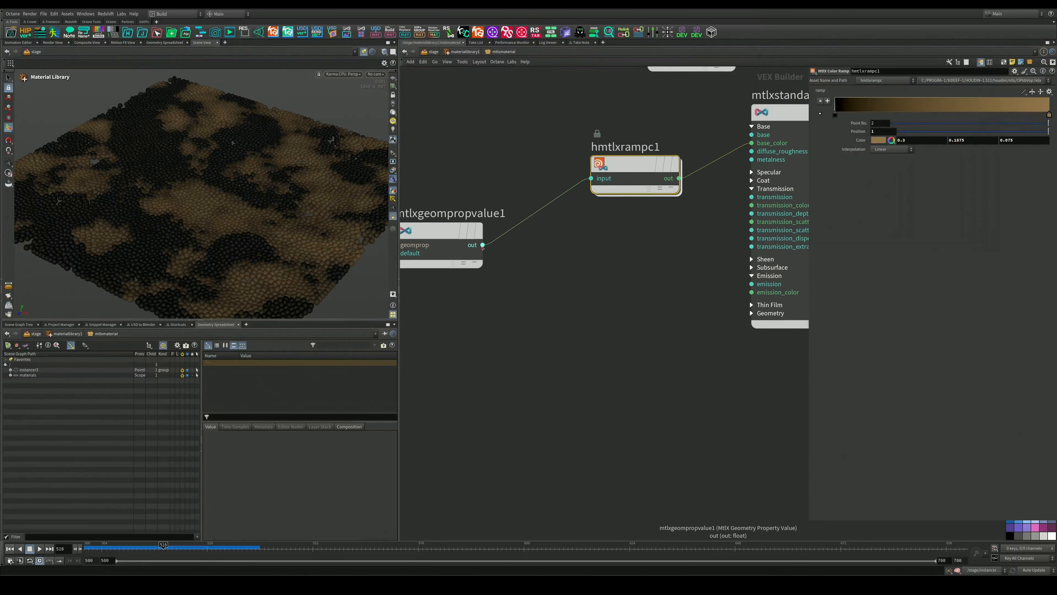
Connect mtlxgeompropvalue1's output to mtlxstandard_surface's emission input as well, and move mtlxgeompropvalue1 lower in the graph
{"action": "left_click_drag", "start_coordinate": [482, 245], "coordinate": [764, 287]}
{"action": "middle_click_drag", "start_coordinate": [713, 313], "coordinate": [672, 340]}
{"action": "left_click", "coordinate": [768, 293]}
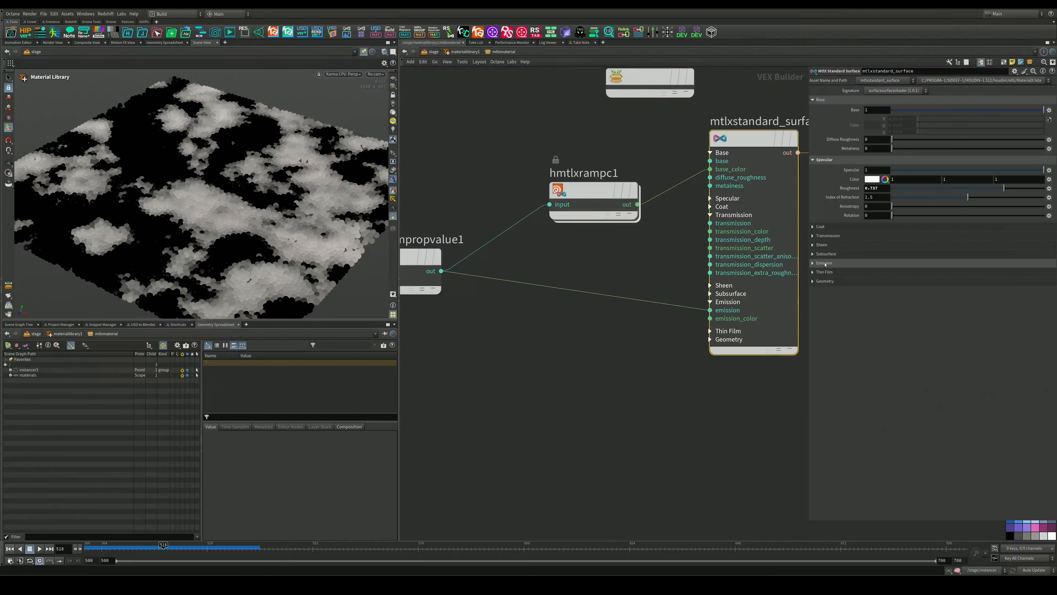
{"action": "middle_click_drag", "start_coordinate": [443, 288], "coordinate": [557, 274]}
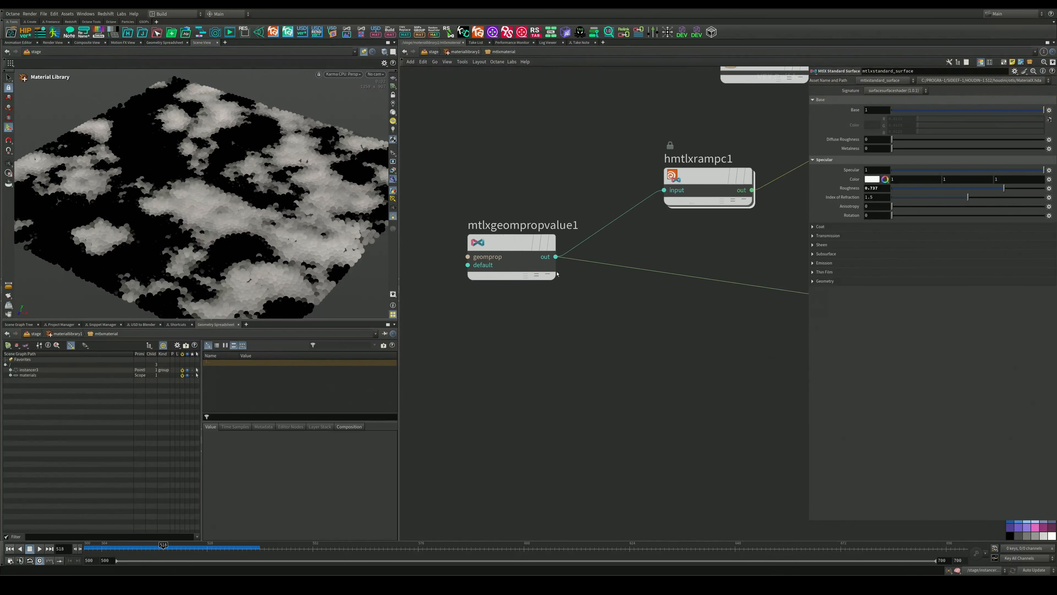
{"action": "left_click_drag", "start_coordinate": [520, 245], "coordinate": [519, 277]}
{"action": "middle_click_drag", "start_coordinate": [640, 310], "coordinate": [593, 285]}
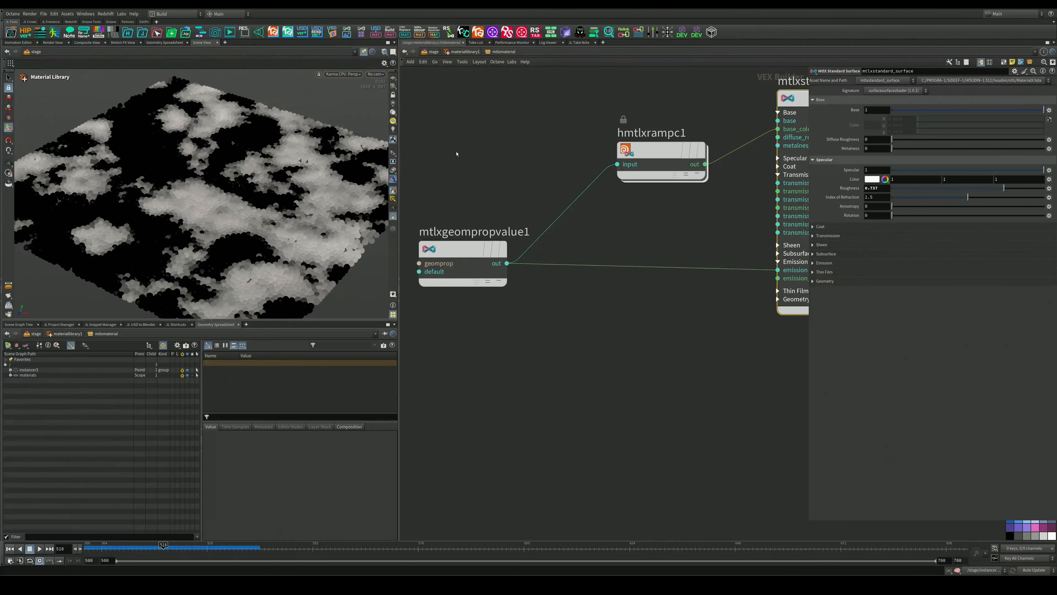
Inside instancer3, duplicate attribvop1 and insert the copy between attribvop1 and mask_noise
{"action": "key", "text": "u"}
{"action": "left_click", "coordinate": [437, 54]}
{"action": "double_click", "coordinate": [552, 158]}
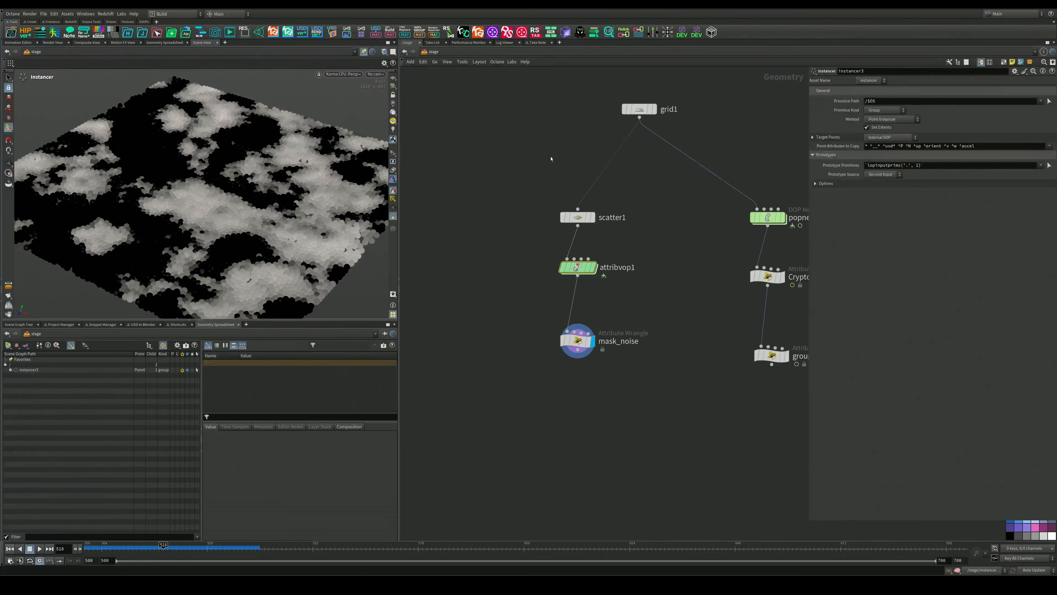
{"action": "left_click", "coordinate": [586, 265]}
{"action": "middle_click_drag", "start_coordinate": [586, 265], "coordinate": [587, 216]}
{"action": "left_click_drag", "start_coordinate": [587, 216], "coordinate": [587, 251], "text": "alt"}
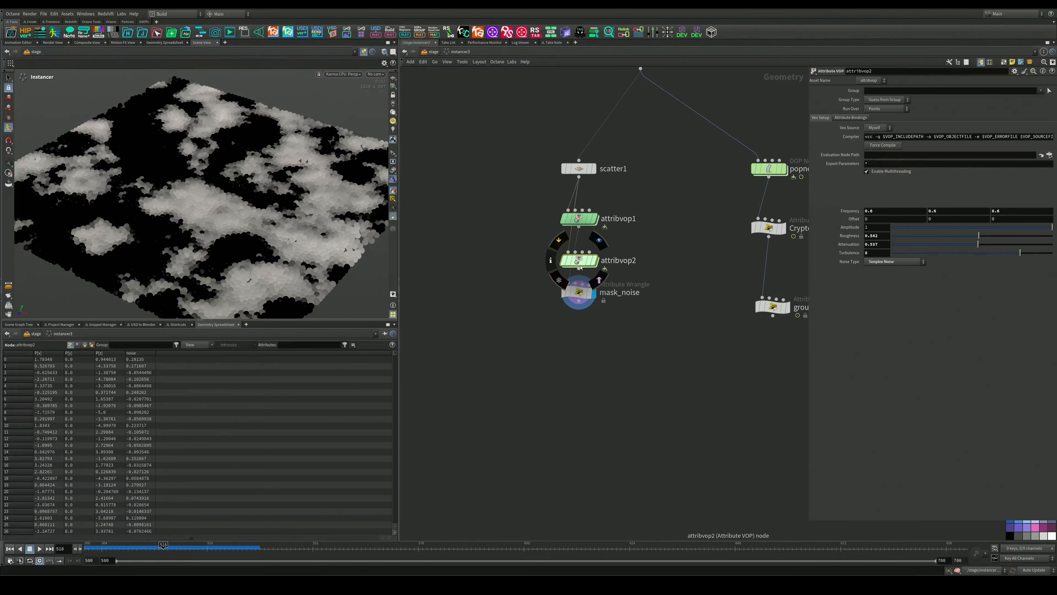
Inside attribvop2, rename the bind1 export attribute to edge and return to the instancer3 network
{"action": "double_click", "coordinate": [587, 250]}
{"action": "middle_click_drag", "start_coordinate": [721, 297], "coordinate": [478, 249]}
{"action": "left_click", "coordinate": [612, 290]}
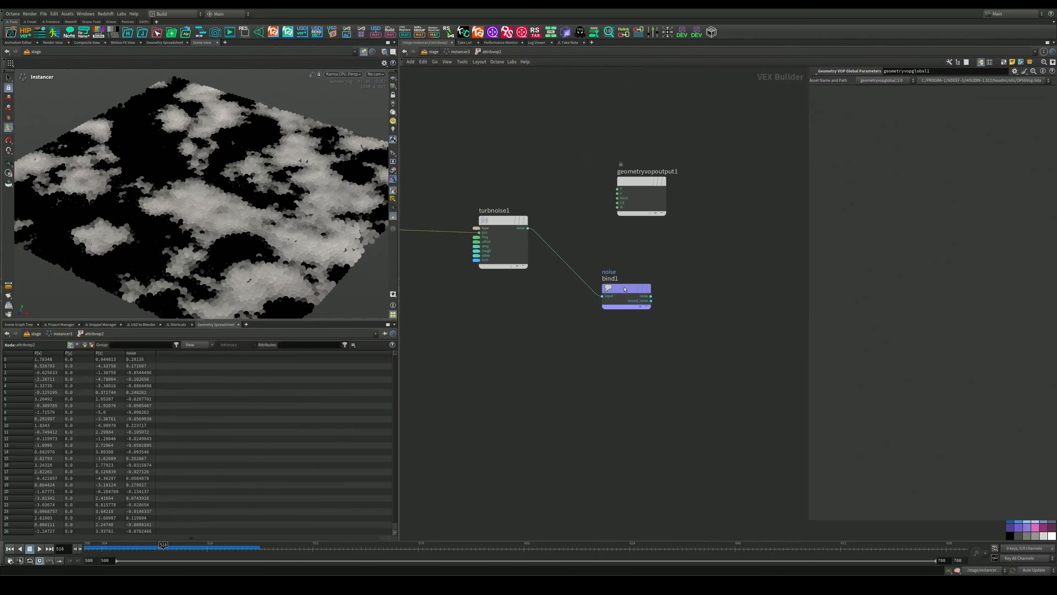
{"action": "left_click_drag", "start_coordinate": [865, 93], "coordinate": [803, 94]}
{"action": "type", "text": "e"}
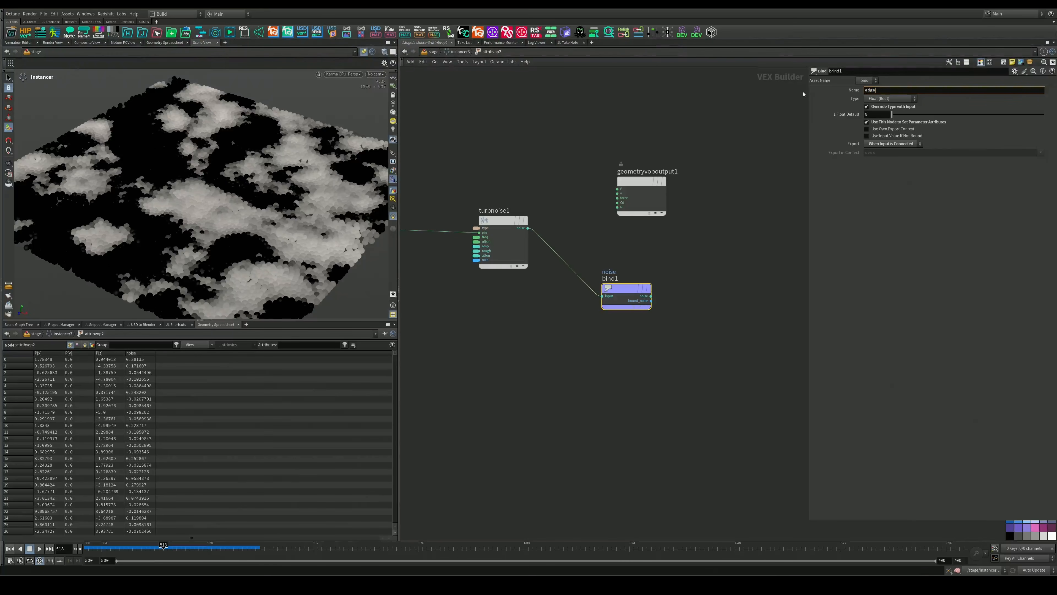
{"action": "type", "text": "dge"}
{"action": "key", "text": "Return"}
{"action": "key", "text": "u"}
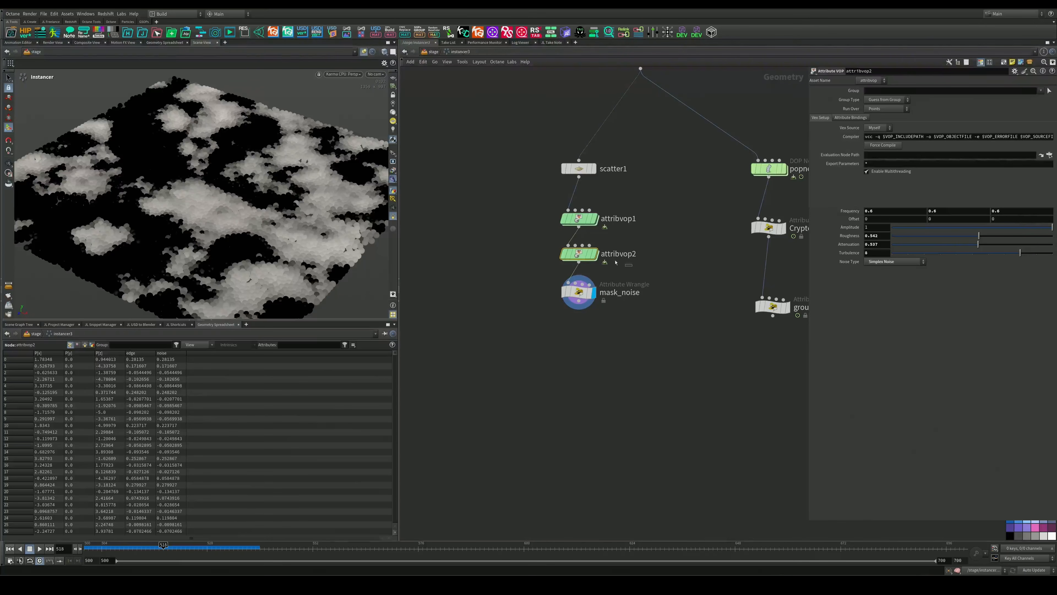
In attribvop2, move bind1 farther from turbnoise1, add a Ramp Parameter node between them, and return to instancer3
{"action": "double_click", "coordinate": [579, 254]}
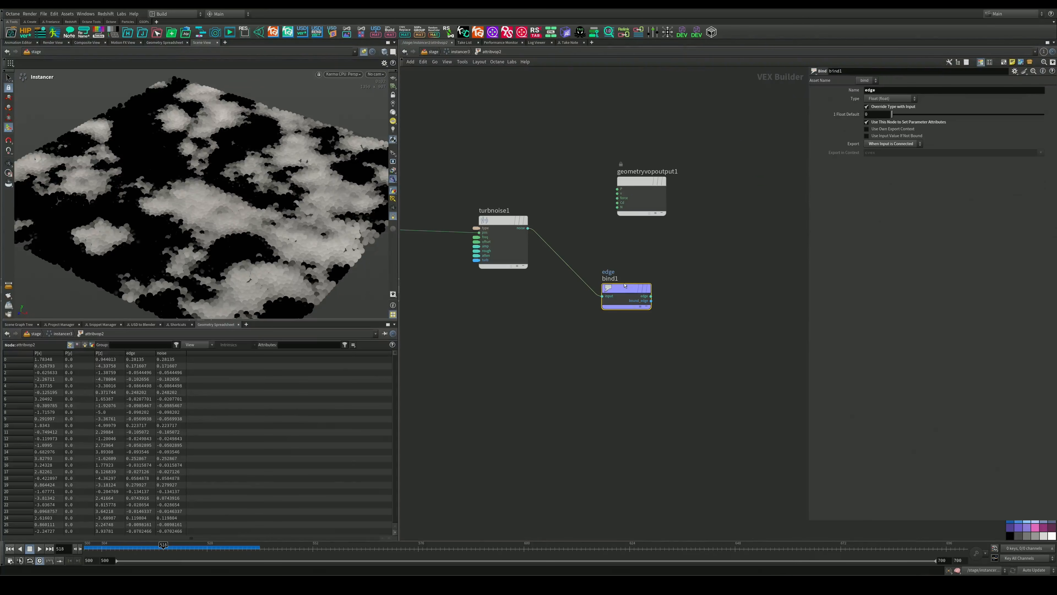
{"action": "left_click_drag", "start_coordinate": [624, 286], "coordinate": [717, 258]}
{"action": "key", "text": "Tab"}
{"action": "type", "text": "ramp"}
{"action": "key", "text": "Down"}
{"action": "key", "text": "Down"}
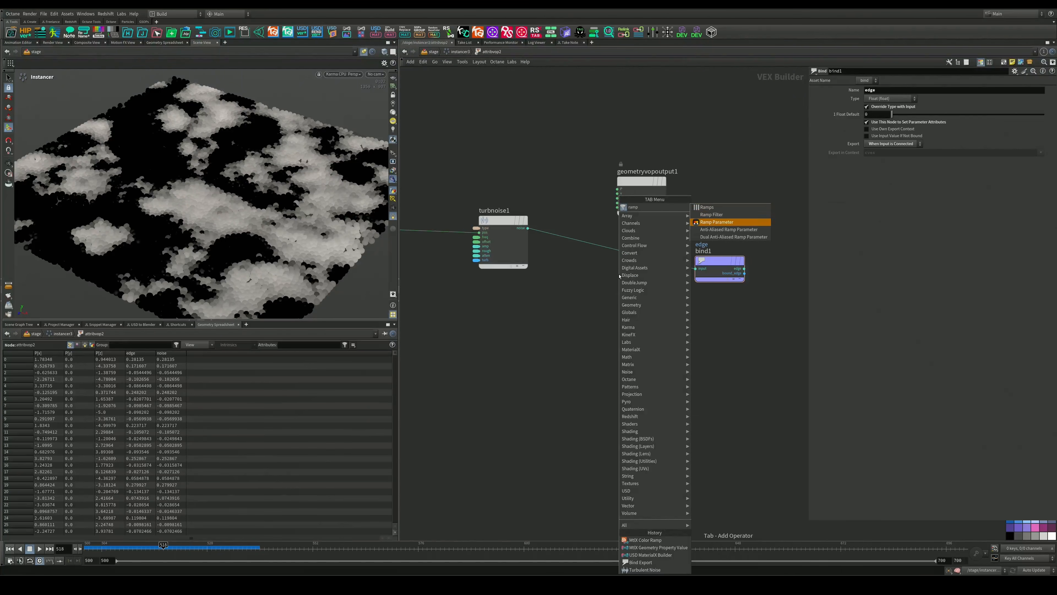
{"action": "key", "text": "Return"}
{"action": "left_click", "coordinate": [613, 260]}
{"action": "left_click", "coordinate": [460, 52]}
Display attribvop1's scattered points in the viewport and select that node for editing
{"action": "middle_click_drag", "start_coordinate": [675, 250], "coordinate": [685, 279]}
{"action": "left_click_drag", "start_coordinate": [644, 258], "coordinate": [550, 232]}
{"action": "key", "text": "r"}
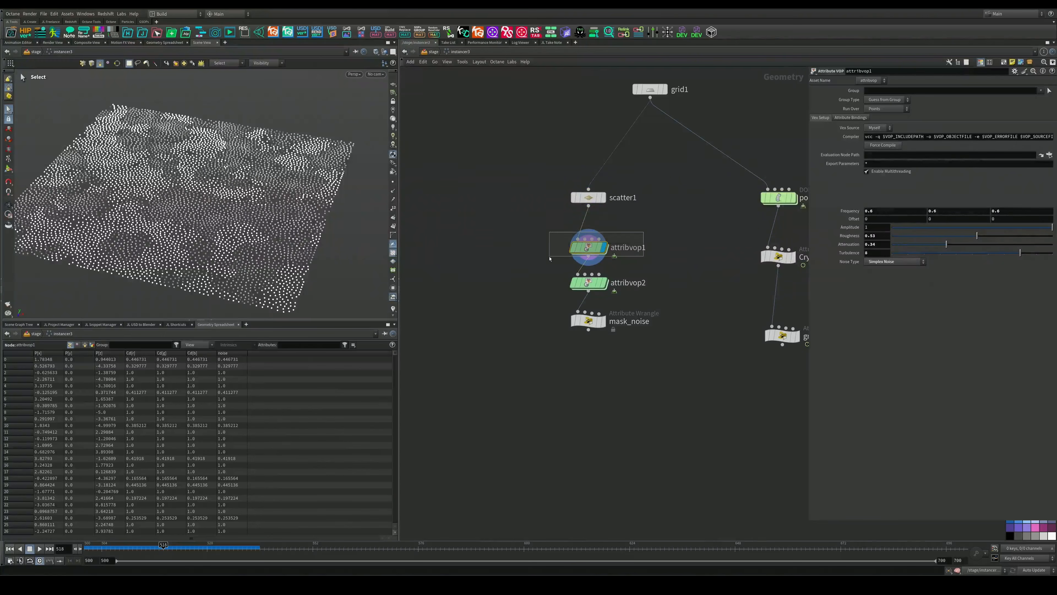
{"action": "left_click_drag", "start_coordinate": [227, 160], "coordinate": [211, 185]}
{"action": "middle_click_drag", "start_coordinate": [211, 184], "coordinate": [261, 164]}
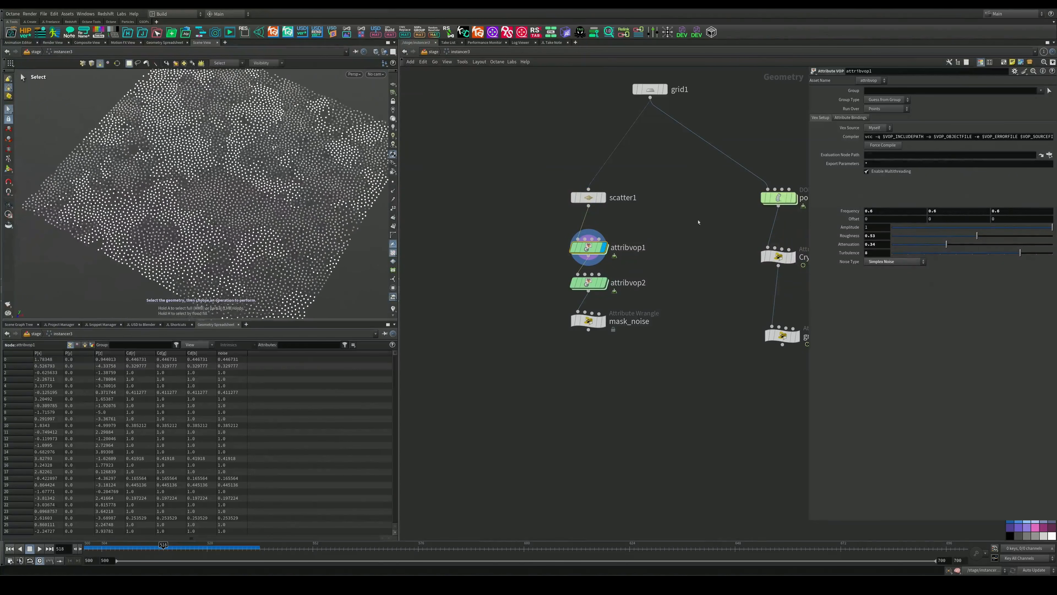
Set attribvop1's noise amplitude to 10.6, roughness to 0.286 and attenuation to 0.595
{"action": "left_click_drag", "start_coordinate": [977, 235], "coordinate": [937, 236]}
{"action": "left_click_drag", "start_coordinate": [946, 245], "coordinate": [987, 245]}
{"action": "middle_click_drag", "start_coordinate": [874, 227], "coordinate": [1033, 230]}
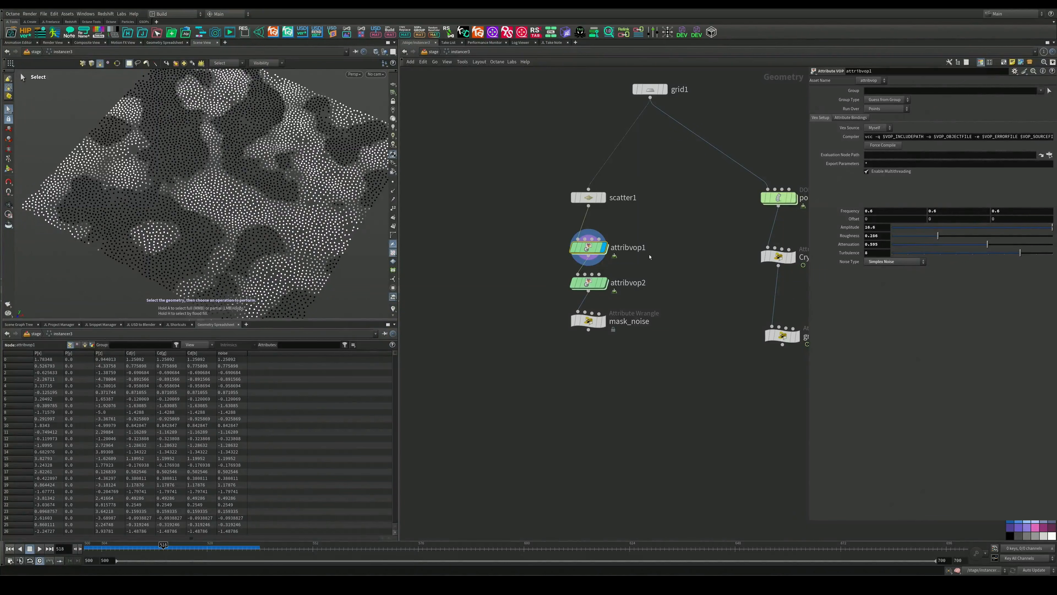
{"action": "middle_click_drag", "start_coordinate": [649, 257], "coordinate": [641, 277]}
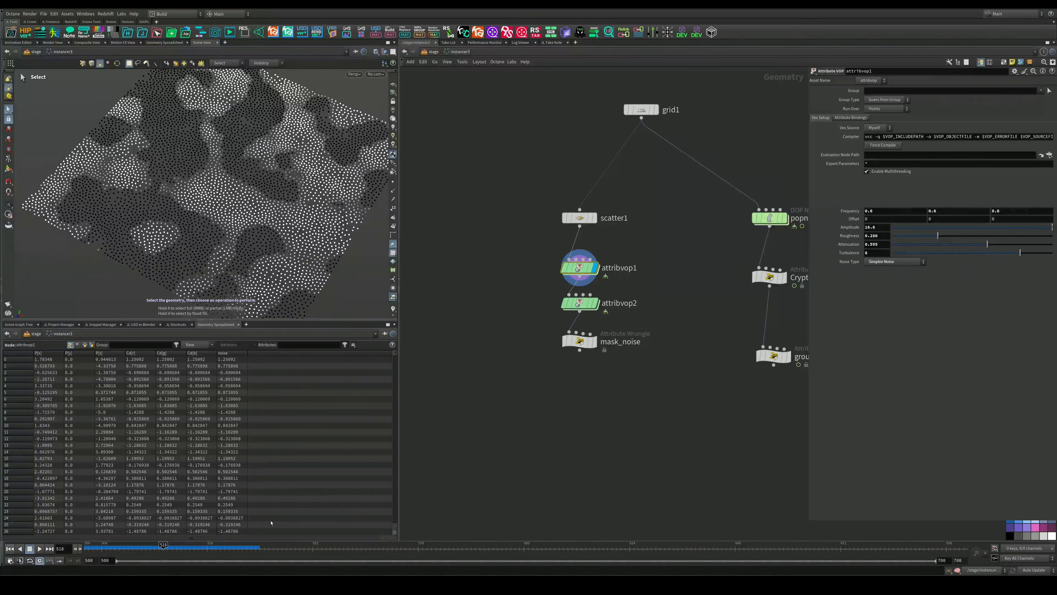
Raise attribvop1's noise attenuation to 1 and its roughness to 0.571
{"action": "left_click_drag", "start_coordinate": [988, 245], "coordinate": [1056, 247]}
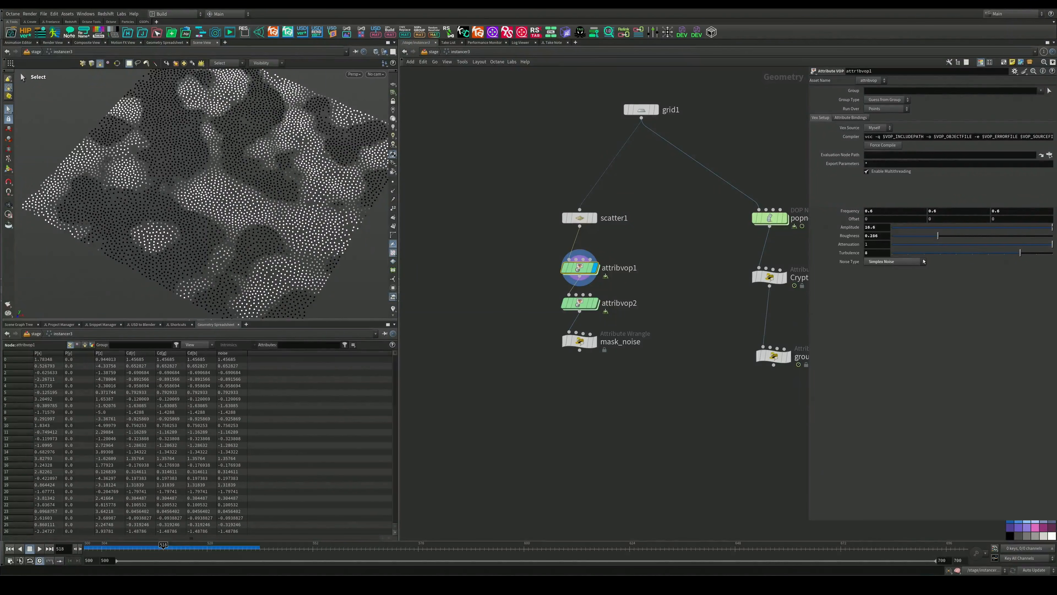
{"action": "left_click_drag", "start_coordinate": [943, 237], "coordinate": [985, 244]}
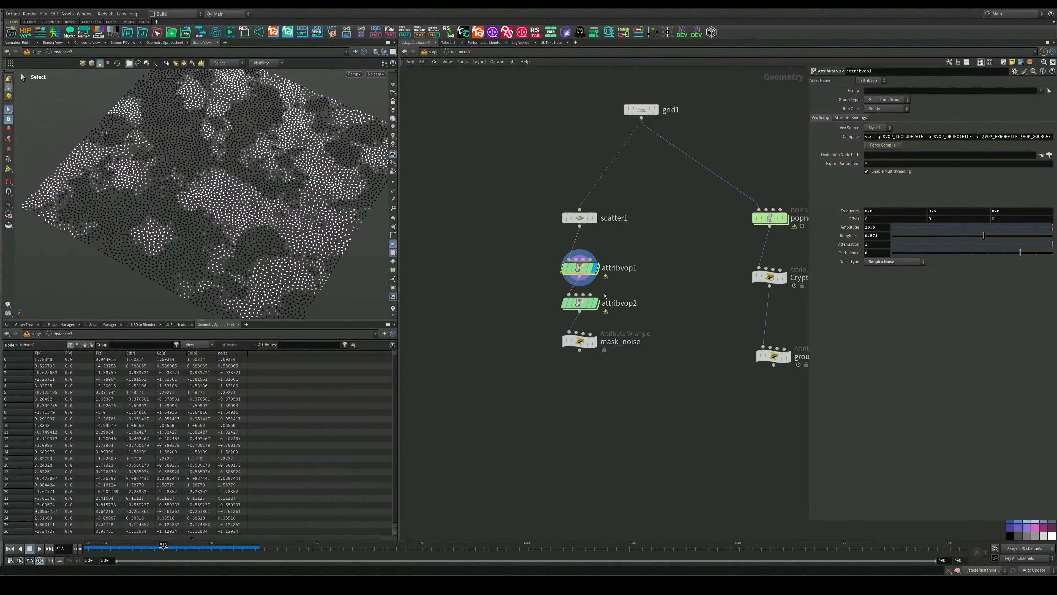
Select and display attribvop2 and turn on a viewport visualizer for its edge point attribute
{"action": "left_click", "coordinate": [568, 304]}
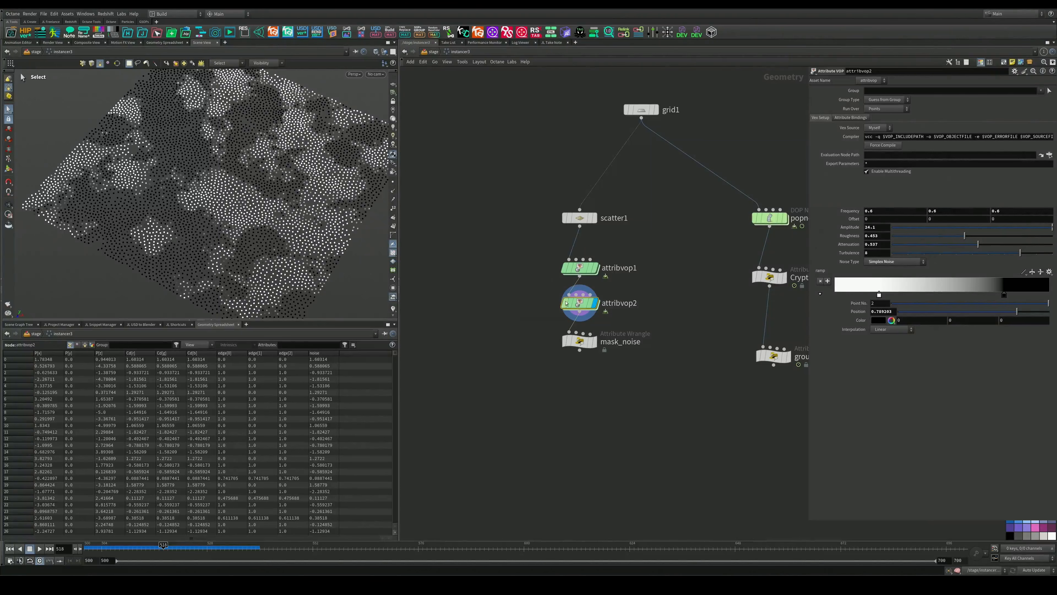
{"action": "left_click", "coordinate": [552, 303]}
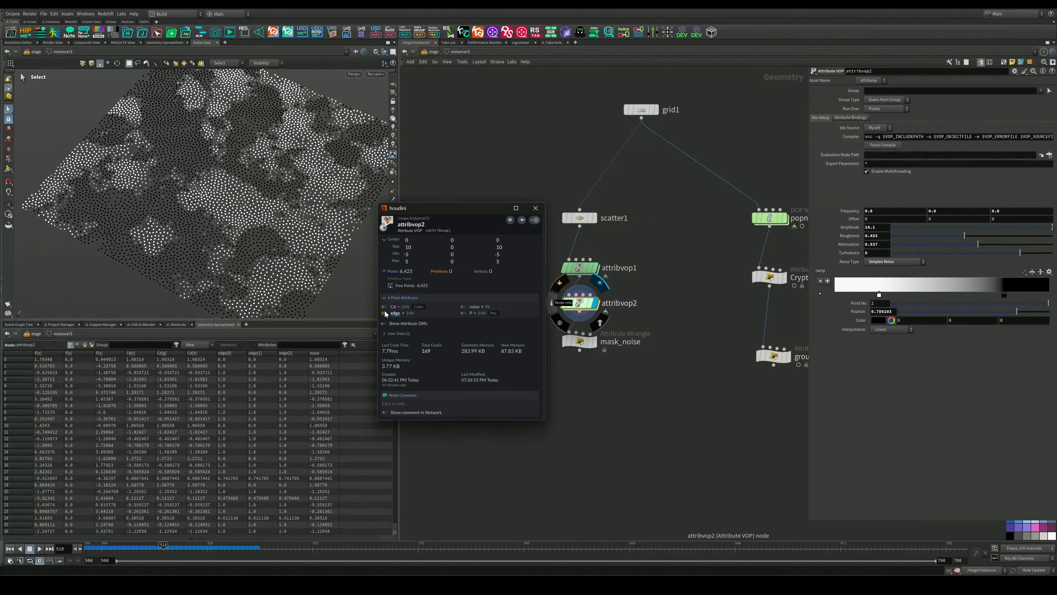
{"action": "left_click", "coordinate": [535, 208]}
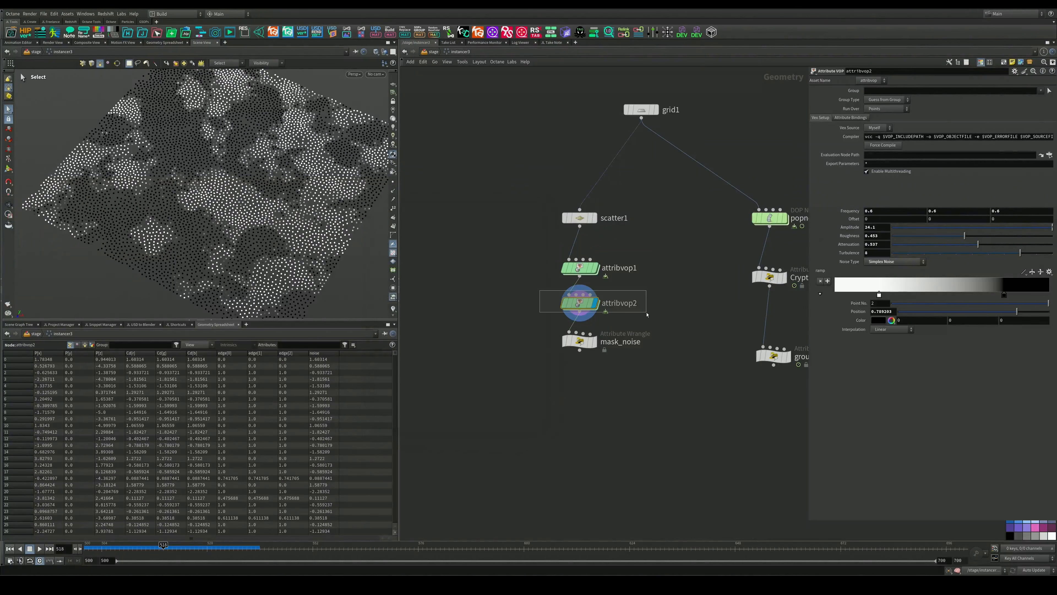
{"action": "left_click", "coordinate": [395, 310]}
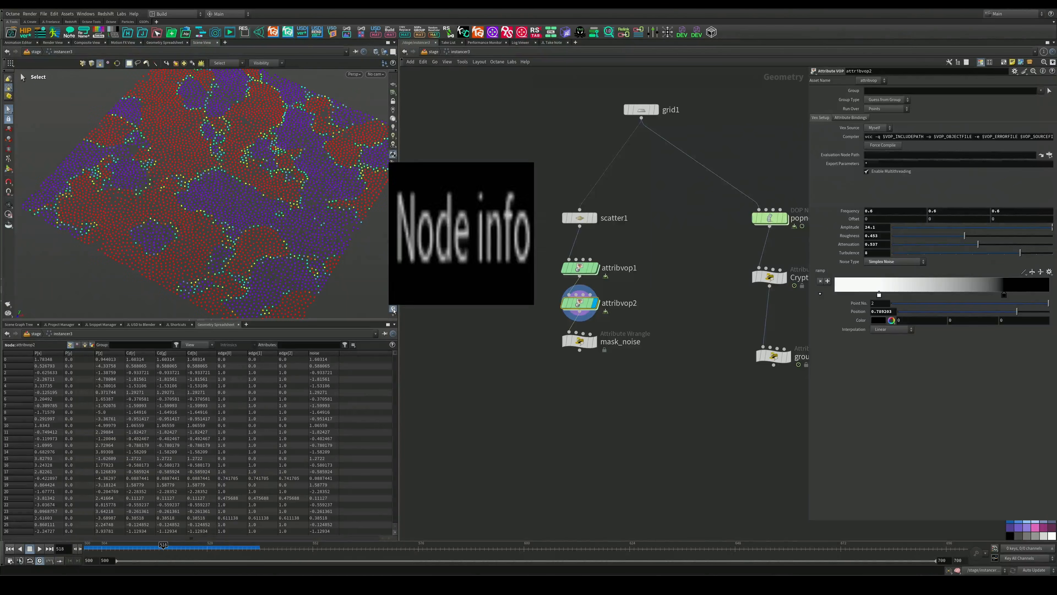
{"action": "right_click", "coordinate": [394, 309]}
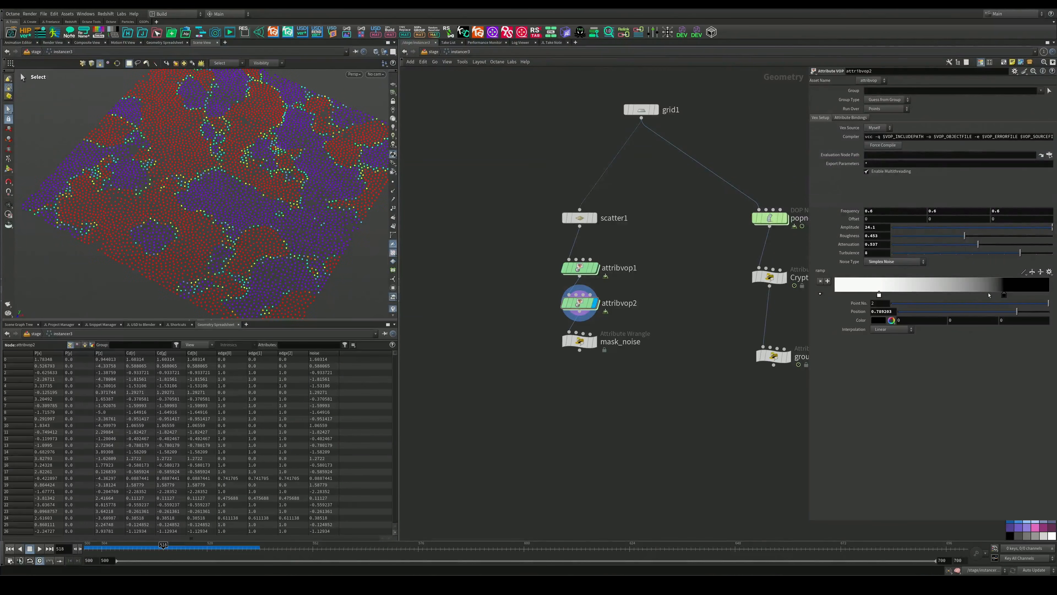
Shape attribvop2's ramp with black outer points and a white point at about 0.41, and reverse the ramp
{"action": "left_click_drag", "start_coordinate": [1003, 295], "coordinate": [968, 295]}
{"action": "left_click", "coordinate": [854, 292]}
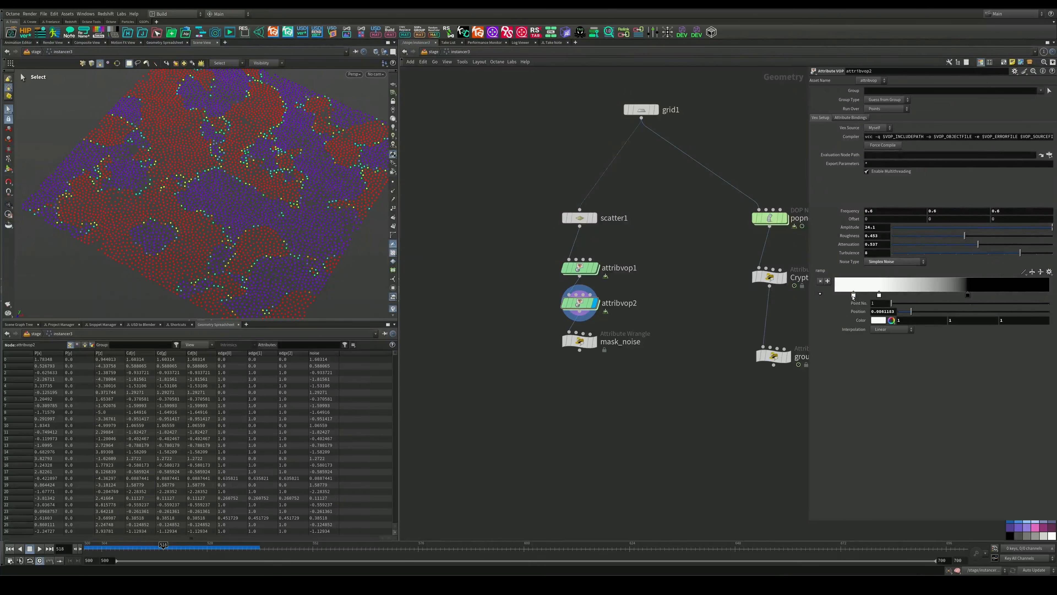
{"action": "double_click", "coordinate": [853, 294]}
{"action": "left_click", "coordinate": [850, 123]}
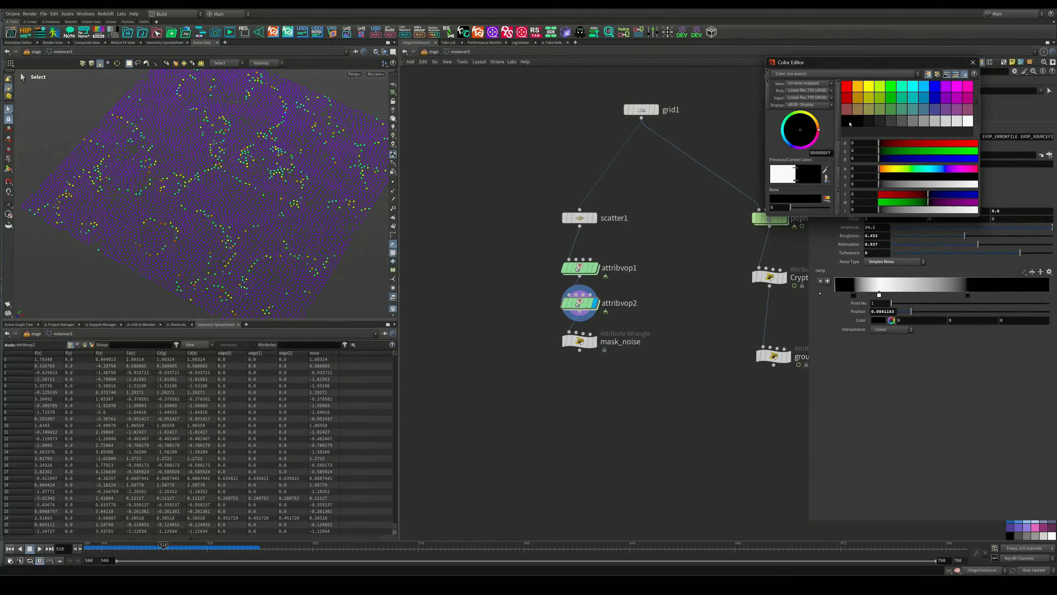
{"action": "left_click_drag", "start_coordinate": [854, 294], "coordinate": [923, 294]}
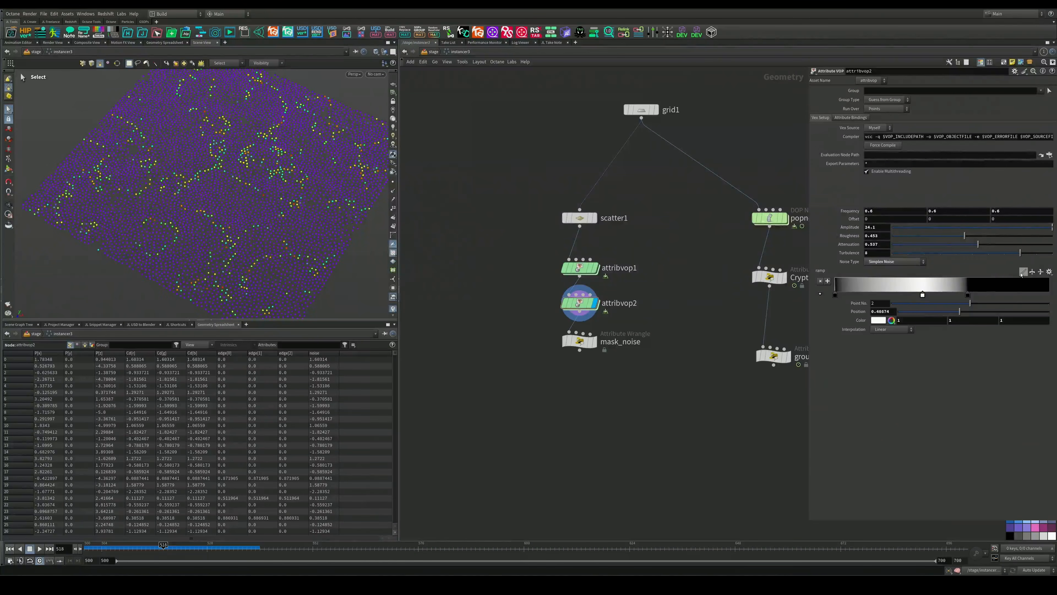
{"action": "left_click", "coordinate": [1033, 272]}
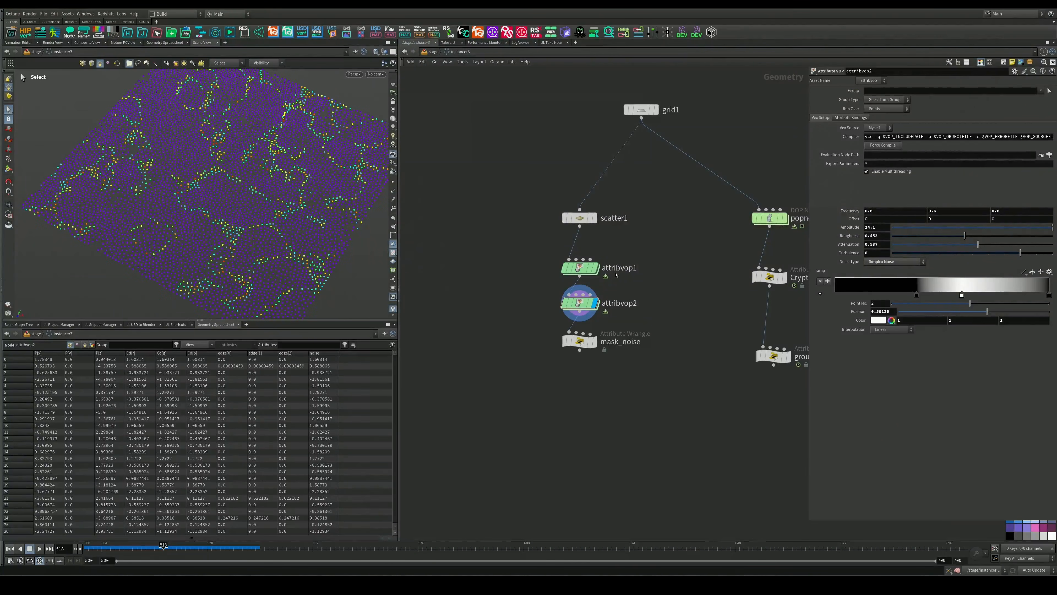
Compare attribvop1's output with attribvop2's, and move attribvop2's white ramp point to about 0.91 and its first black point to 0
{"action": "left_click", "coordinate": [597, 269]}
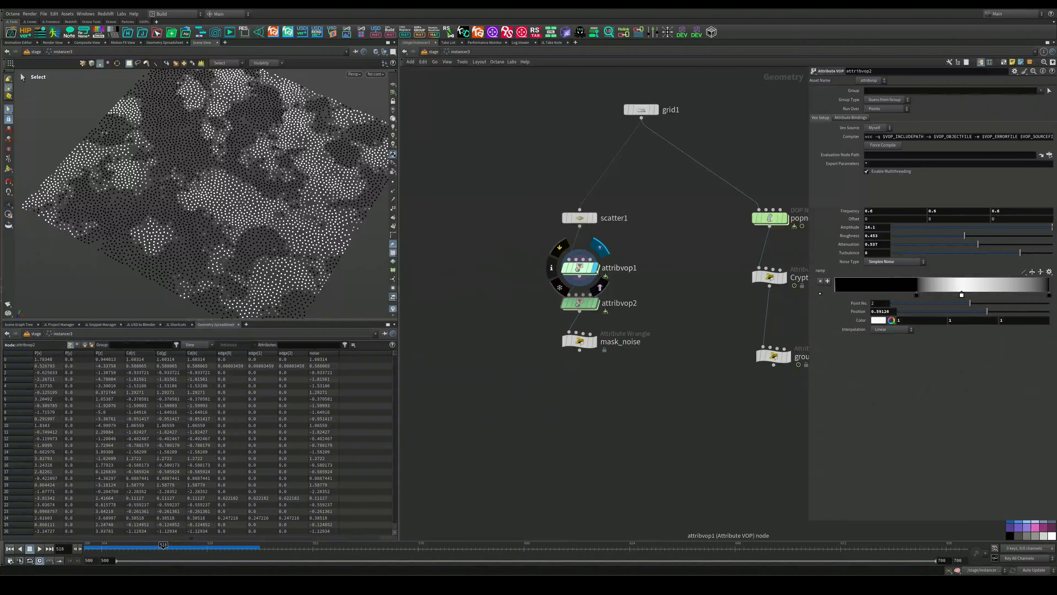
{"action": "left_click", "coordinate": [597, 304]}
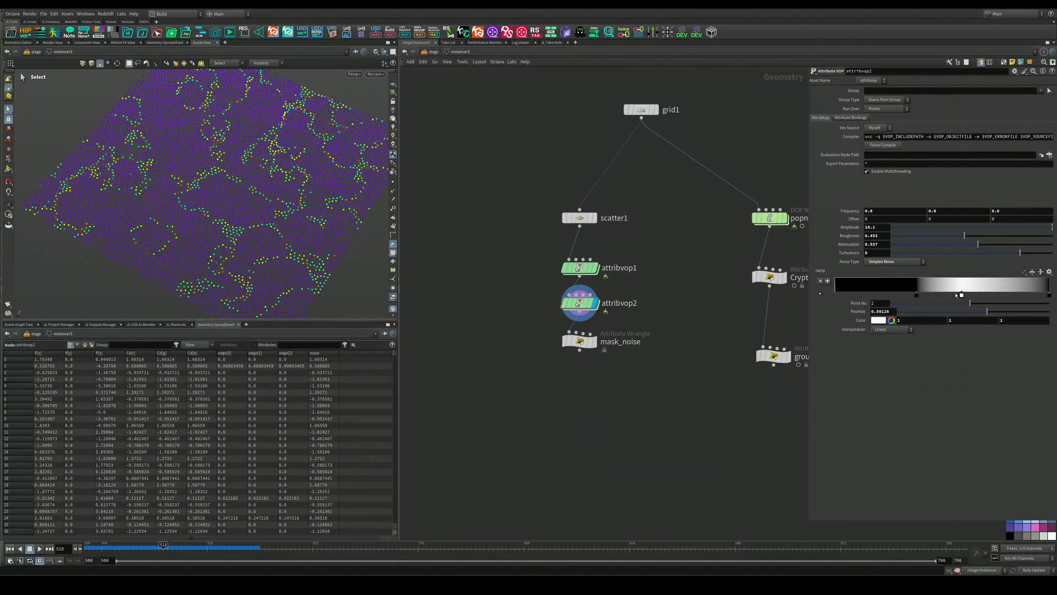
{"action": "left_click_drag", "start_coordinate": [969, 296], "coordinate": [1029, 295]}
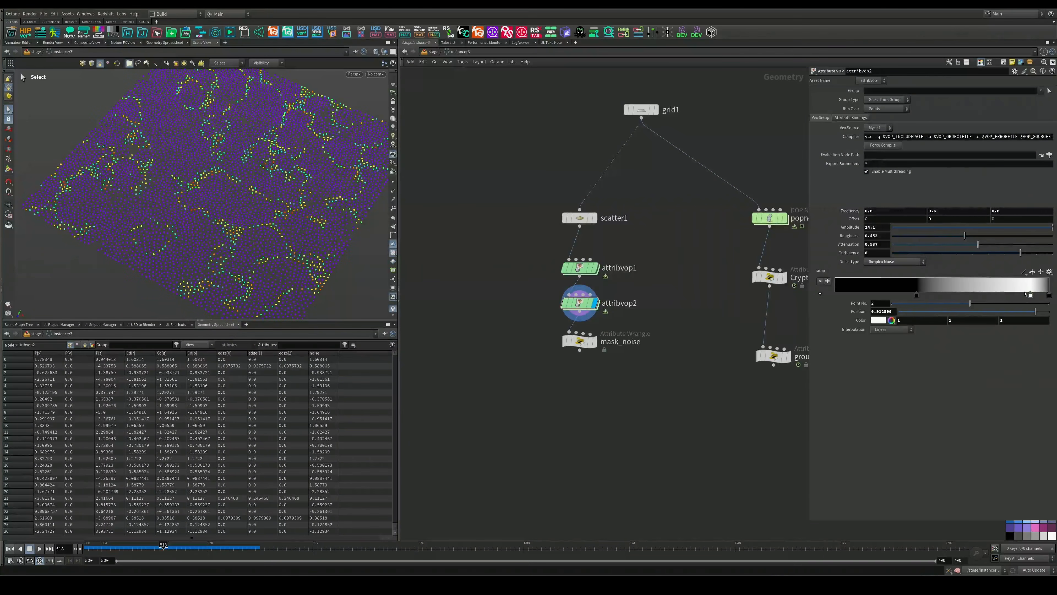
{"action": "left_click_drag", "start_coordinate": [917, 296], "coordinate": [825, 292]}
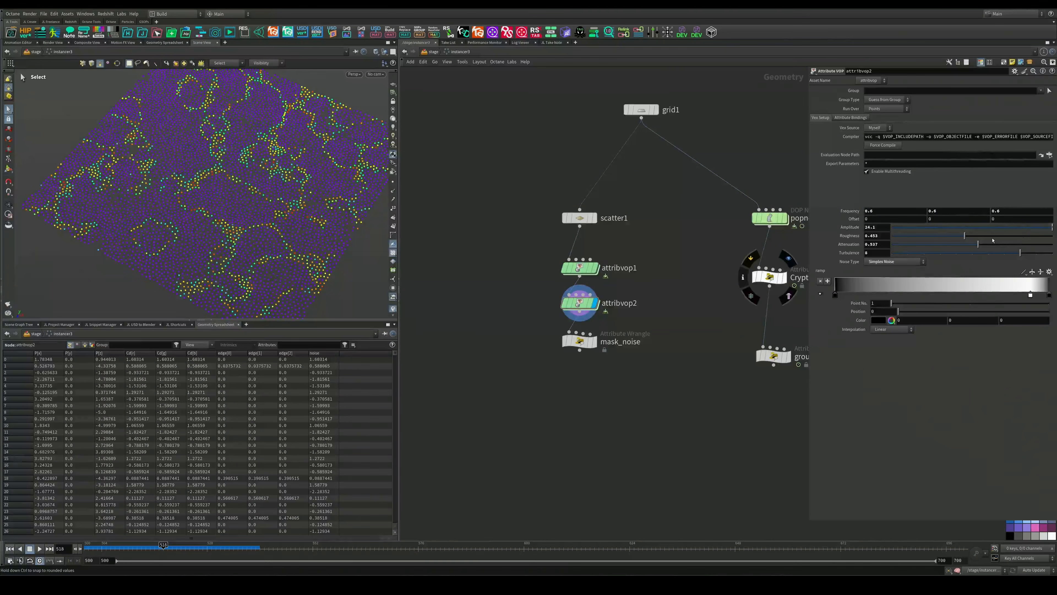
Set attribvop2's noise amplitude to 13, attenuation to 0.726 and turbulence to 10, and display the mask_noise node
{"action": "mouse_move", "coordinate": [965, 235]}
{"action": "left_mouse_down"}
{"action": "mouse_move", "coordinate": [1019, 236]}
{"action": "mouse_move", "coordinate": [964, 238]}
{"action": "left_mouse_up"}
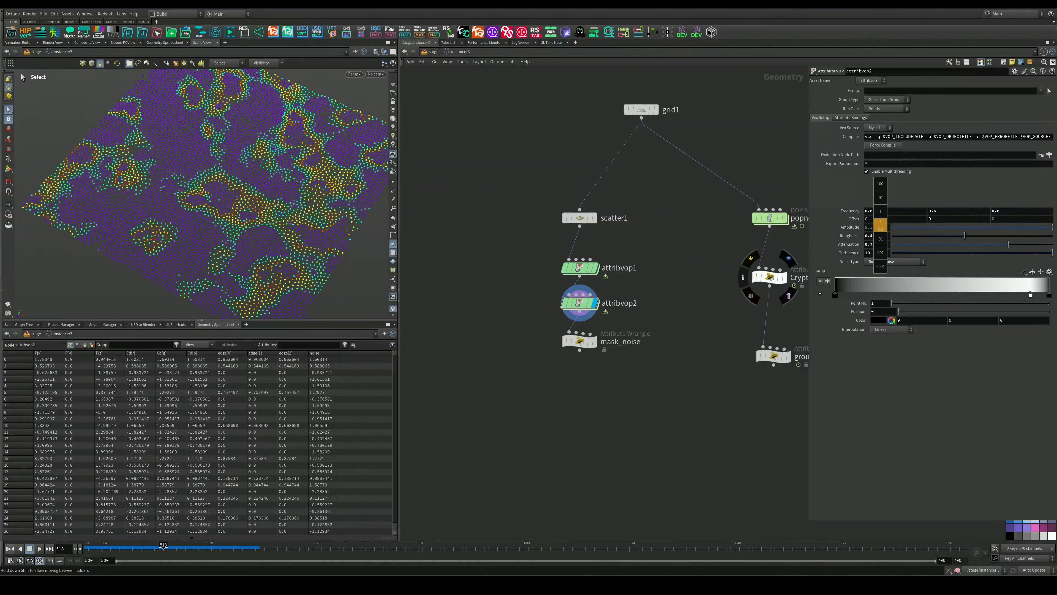
{"action": "middle_click_drag", "start_coordinate": [880, 226], "coordinate": [888, 225]}
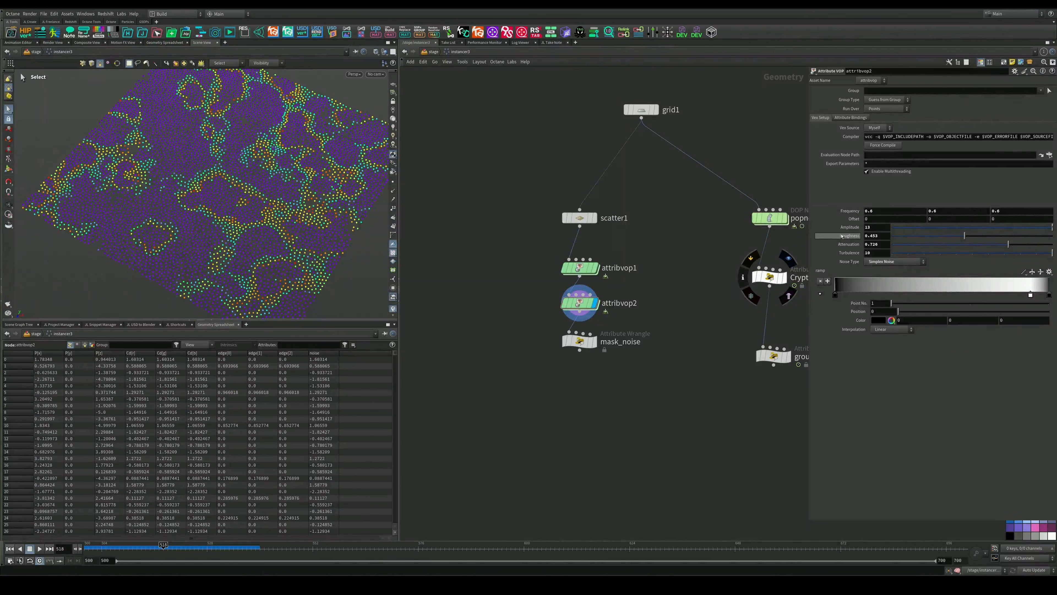
{"action": "left_click", "coordinate": [595, 348]}
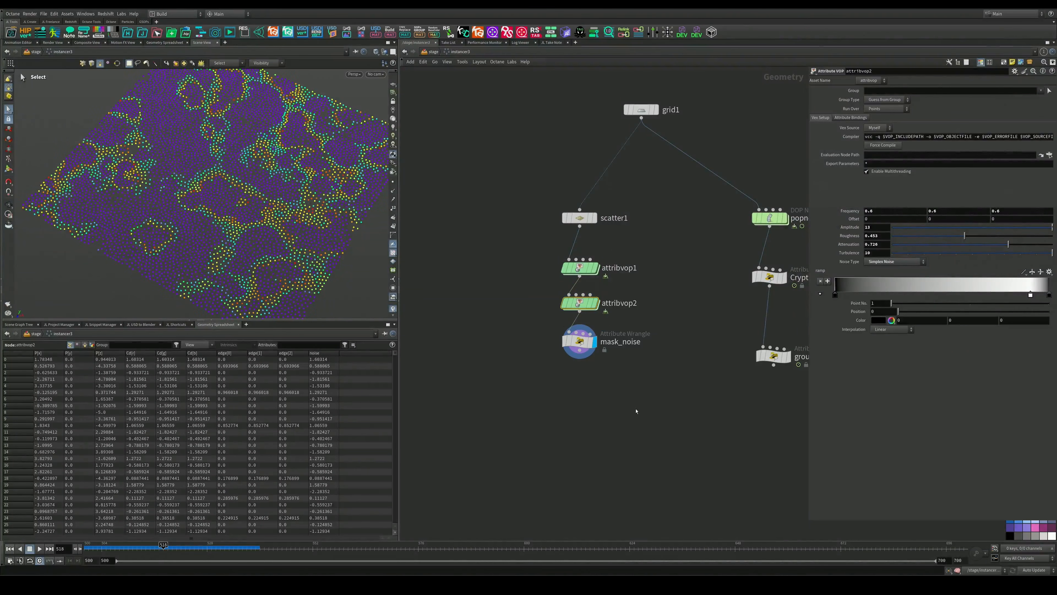
Go into materiallibrary1's mtlxmaterial network and move mtlxgeompropvalue2 closer to mtlxgeompropvalue1
{"action": "key", "text": "u"}
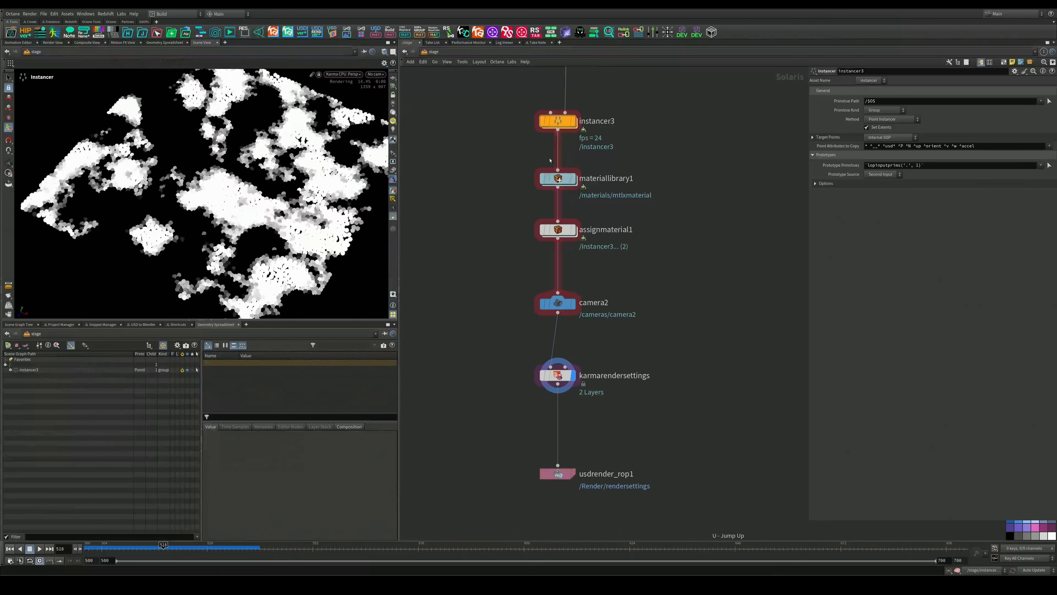
{"action": "key", "text": "i"}
{"action": "key", "text": "i"}
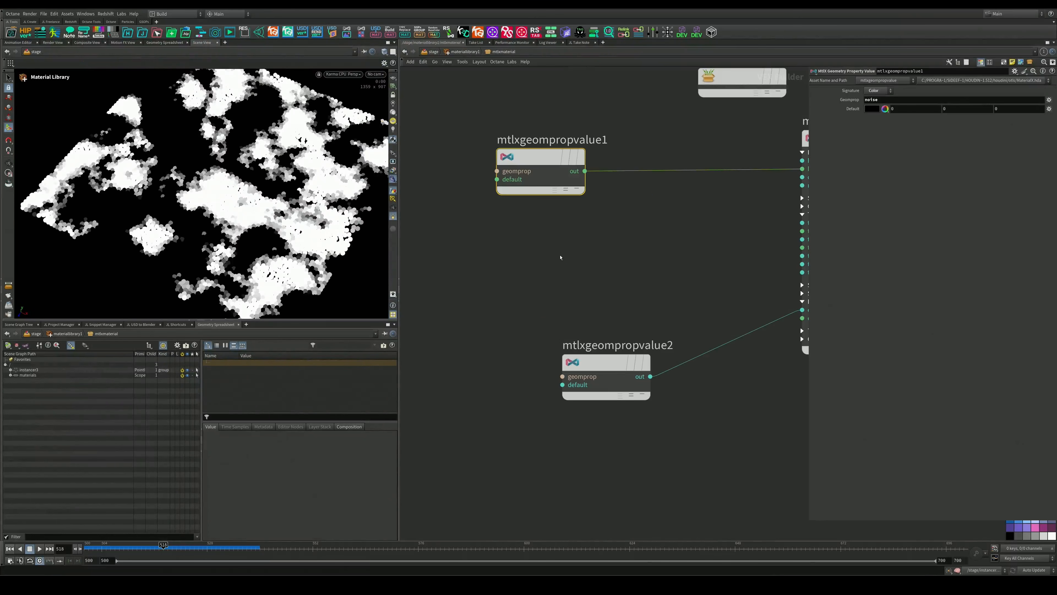
{"action": "middle_click_drag", "start_coordinate": [650, 233], "coordinate": [577, 219]}
{"action": "left_click_drag", "start_coordinate": [534, 349], "coordinate": [514, 288]}
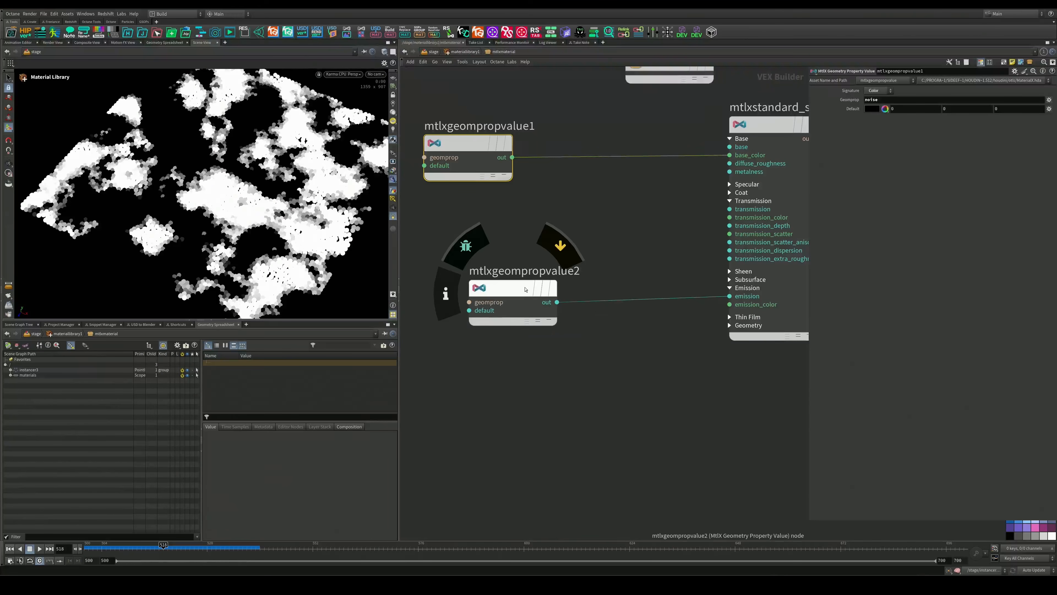
{"action": "middle_click_drag", "start_coordinate": [604, 226], "coordinate": [608, 258]}
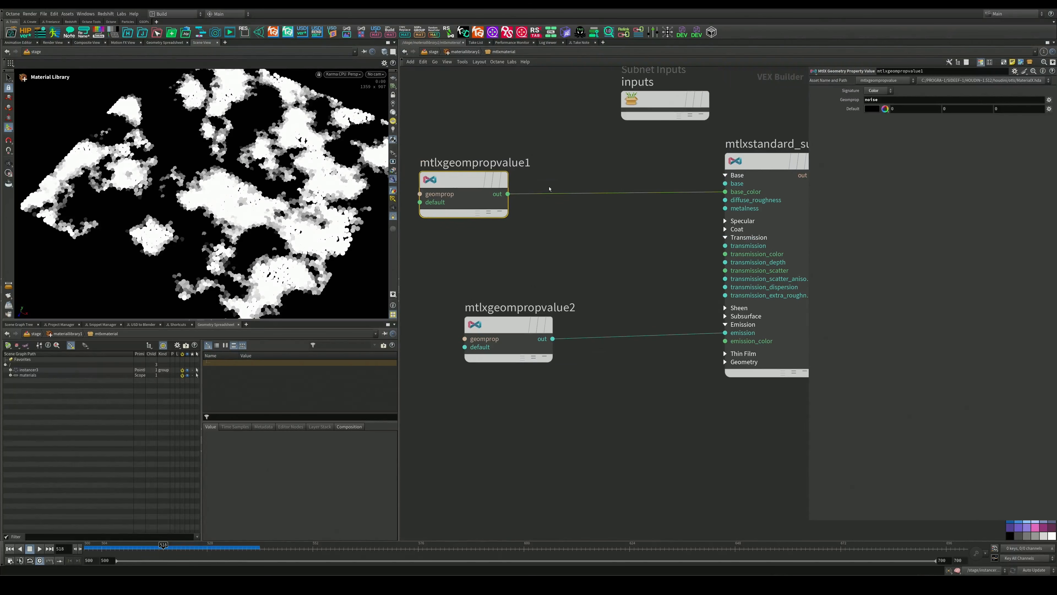
Disconnect mtlxgeompropvalue1 from the standard surface's base_color and switch the viewport's render output to C
{"action": "middle_click_drag", "start_coordinate": [560, 167], "coordinate": [559, 173]}
{"action": "key", "text": "y"}
{"action": "left_click_drag", "start_coordinate": [559, 173], "coordinate": [526, 212]}
{"action": "left_click", "coordinate": [394, 171]}
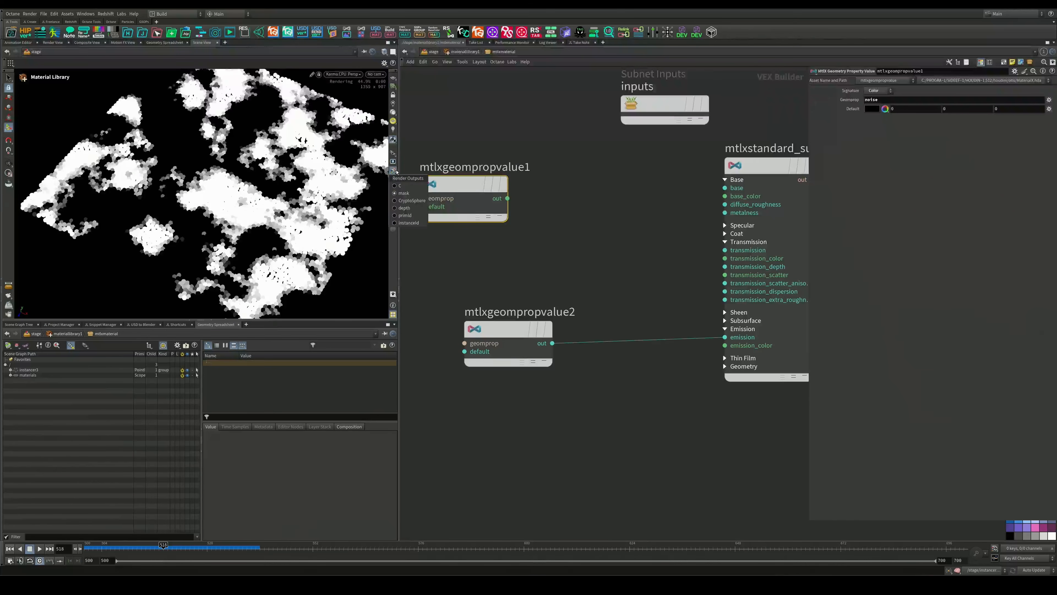
{"action": "left_click", "coordinate": [399, 186]}
{"action": "middle_click_drag", "start_coordinate": [622, 286], "coordinate": [609, 249]}
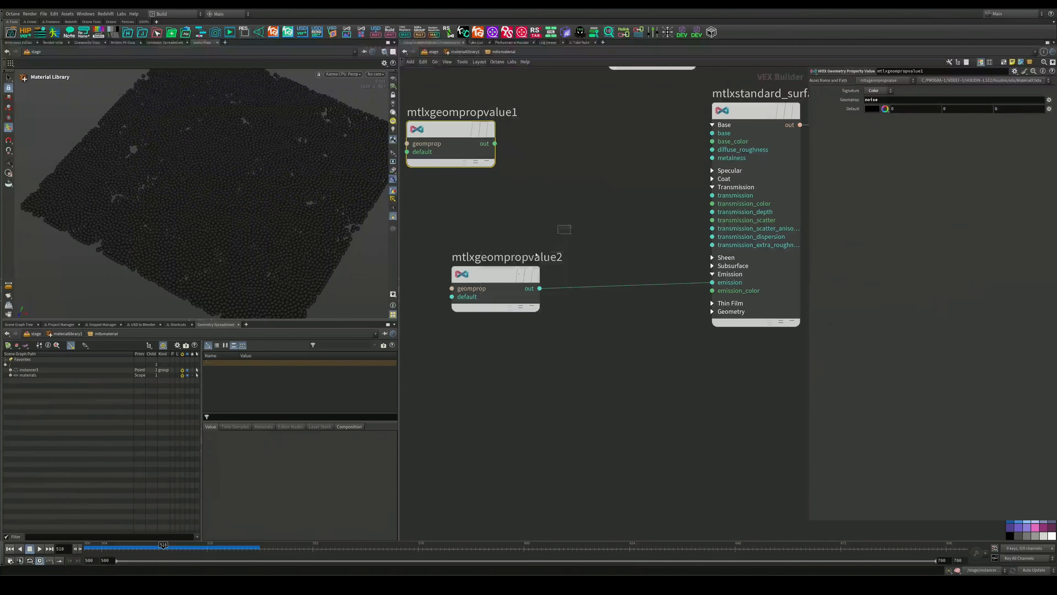
Set the signature of mtlxgeompropvalue2, which reads the edge attribute, to Color
{"action": "left_click", "coordinate": [536, 256]}
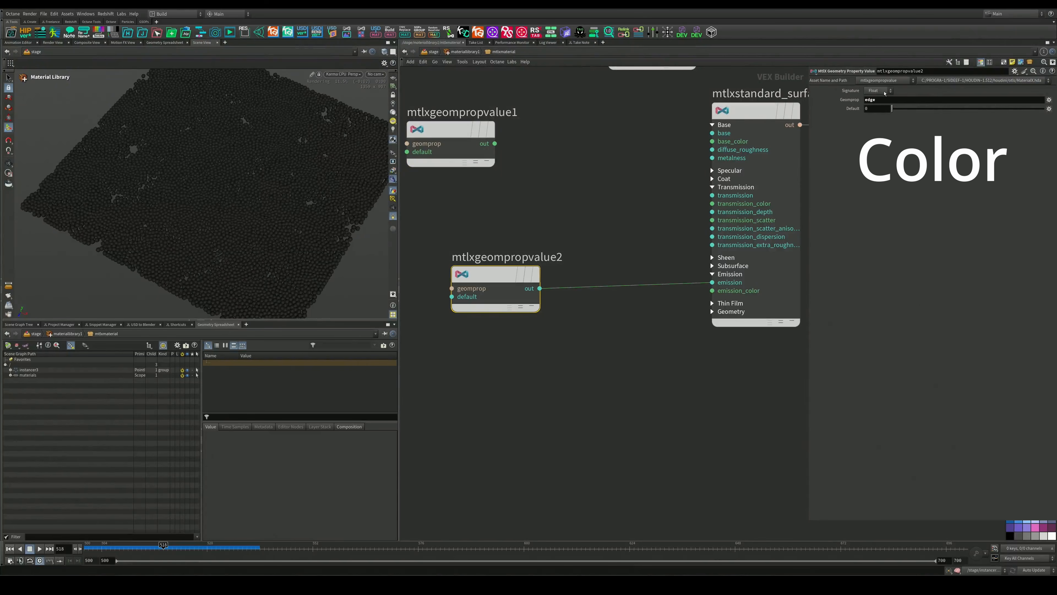
{"action": "left_click", "coordinate": [881, 91]}
{"action": "left_click", "coordinate": [881, 114]}
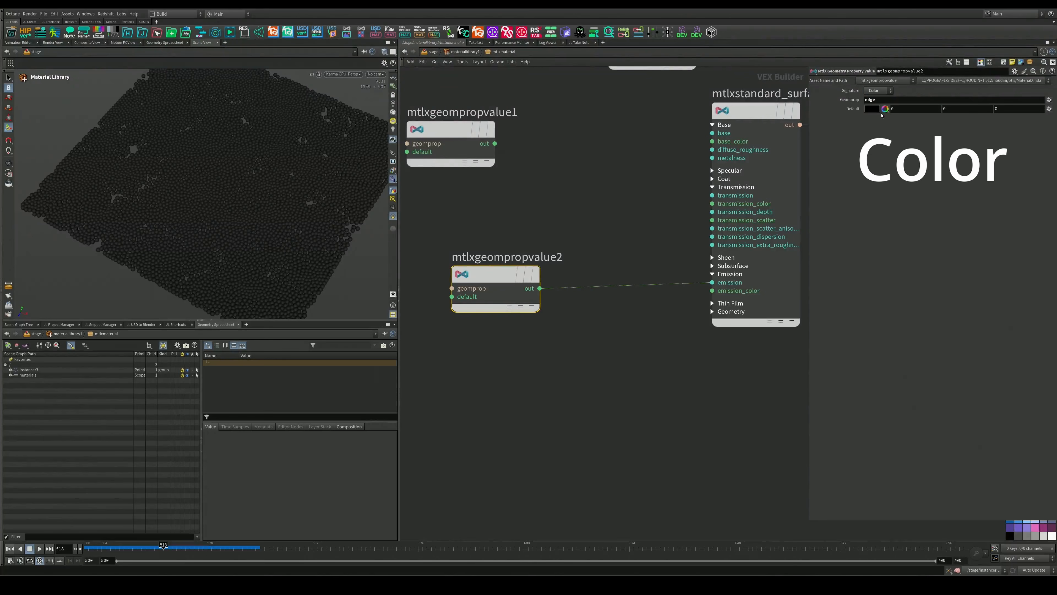
{"action": "left_click_drag", "start_coordinate": [253, 253], "coordinate": [274, 213], "text": "alt"}
{"action": "middle_click_drag", "start_coordinate": [274, 213], "coordinate": [244, 225], "text": "alt"}
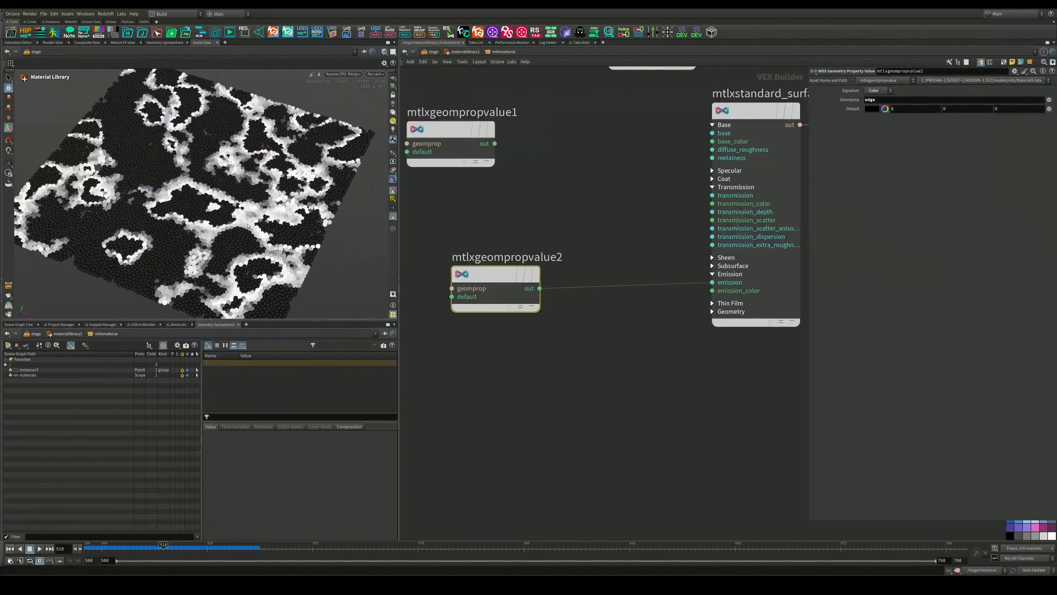
Set the standard surface's emission color to orange, with RGB values 1, 0.5, 0
{"action": "left_click", "coordinate": [749, 112]}
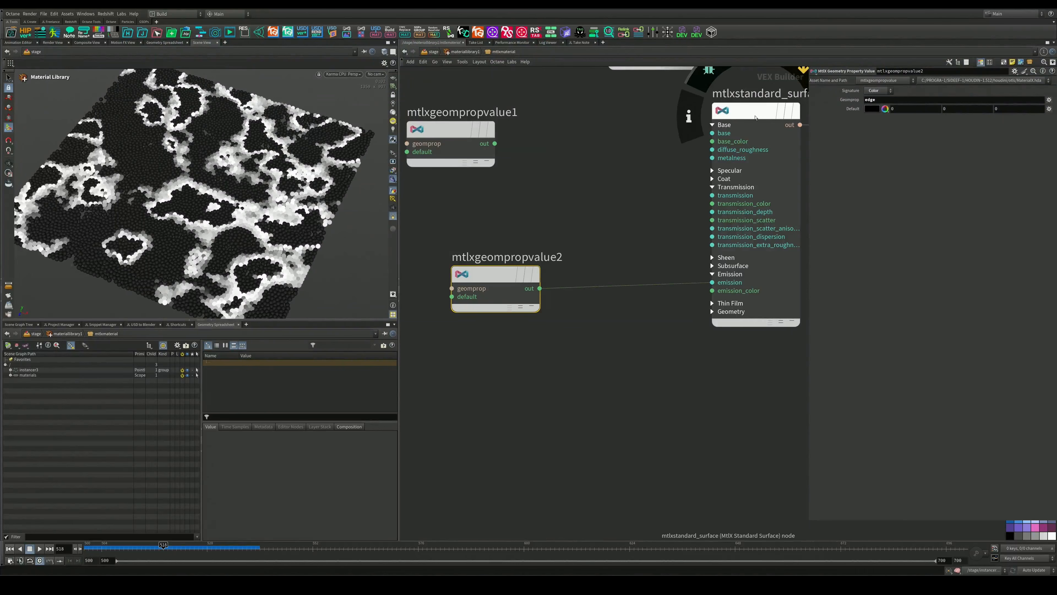
{"action": "left_click", "coordinate": [824, 263]}
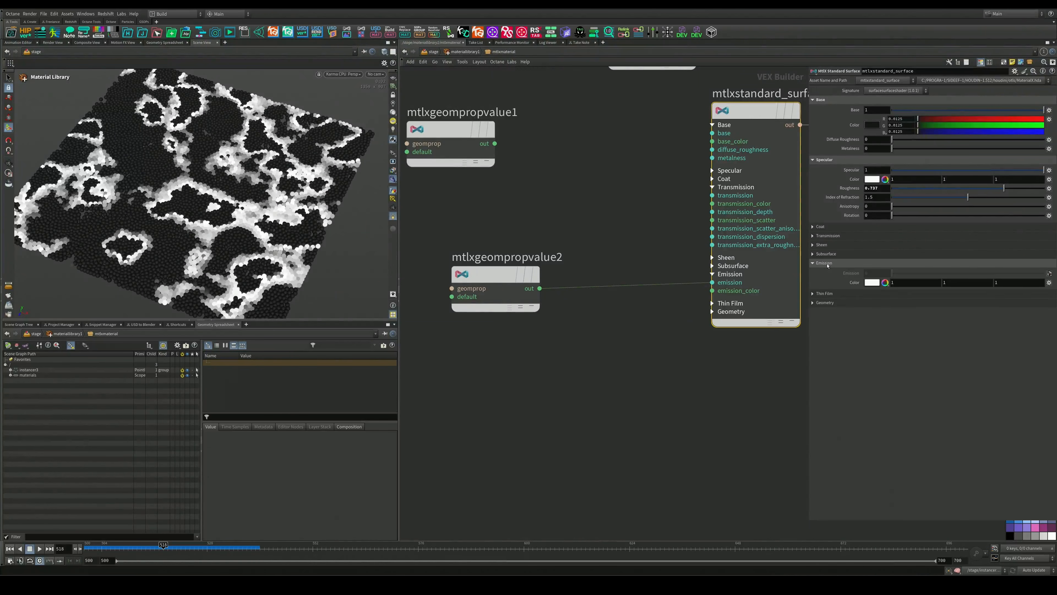
{"action": "left_click", "coordinate": [872, 282]}
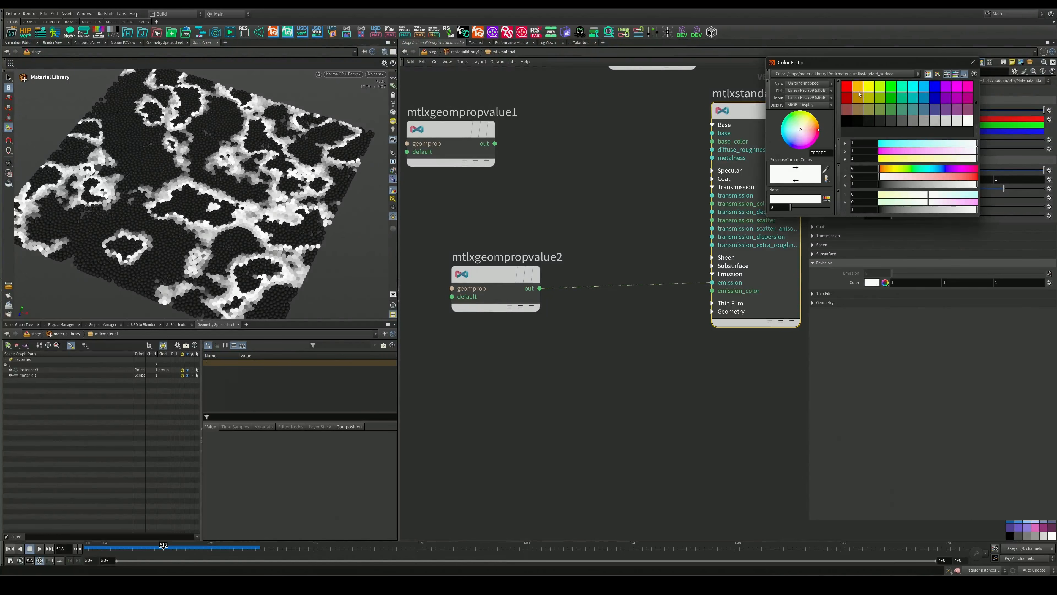
{"action": "left_click", "coordinate": [859, 91]}
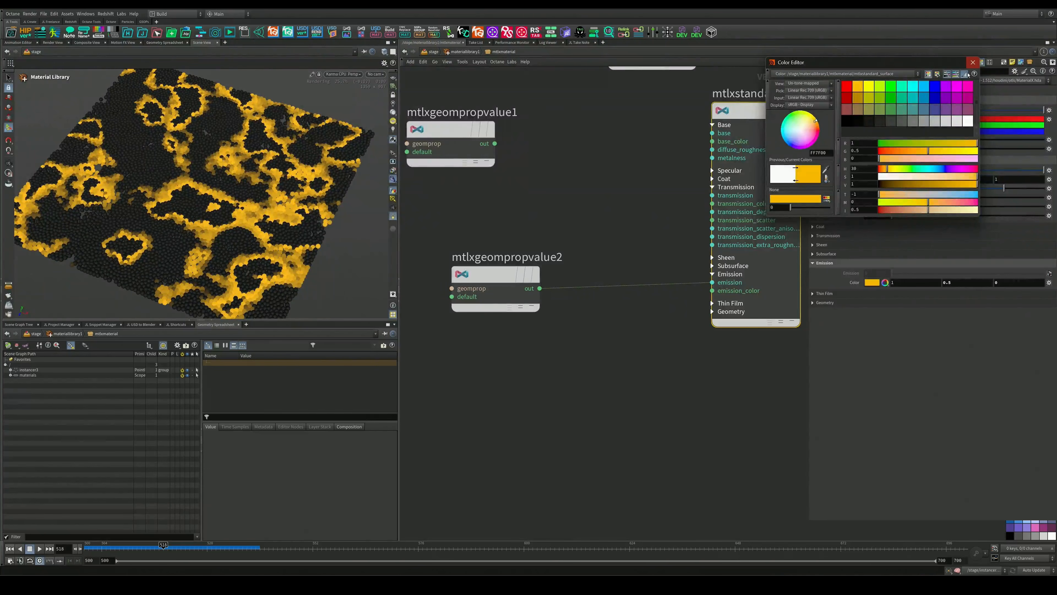
{"action": "left_click", "coordinate": [973, 62]}
Connect mtlxgeompropvalue1's output to the standard surface's transmission input
{"action": "middle_click_drag", "start_coordinate": [604, 142], "coordinate": [628, 176]}
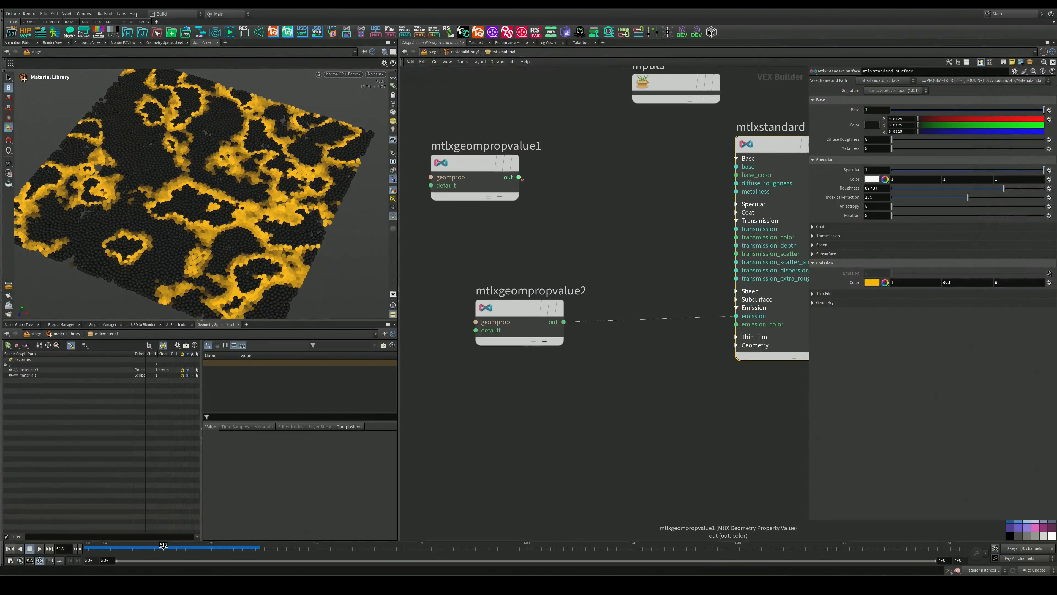
{"action": "left_click_drag", "start_coordinate": [520, 178], "coordinate": [678, 307]}
{"action": "left_click_drag", "start_coordinate": [728, 238], "coordinate": [727, 232]}
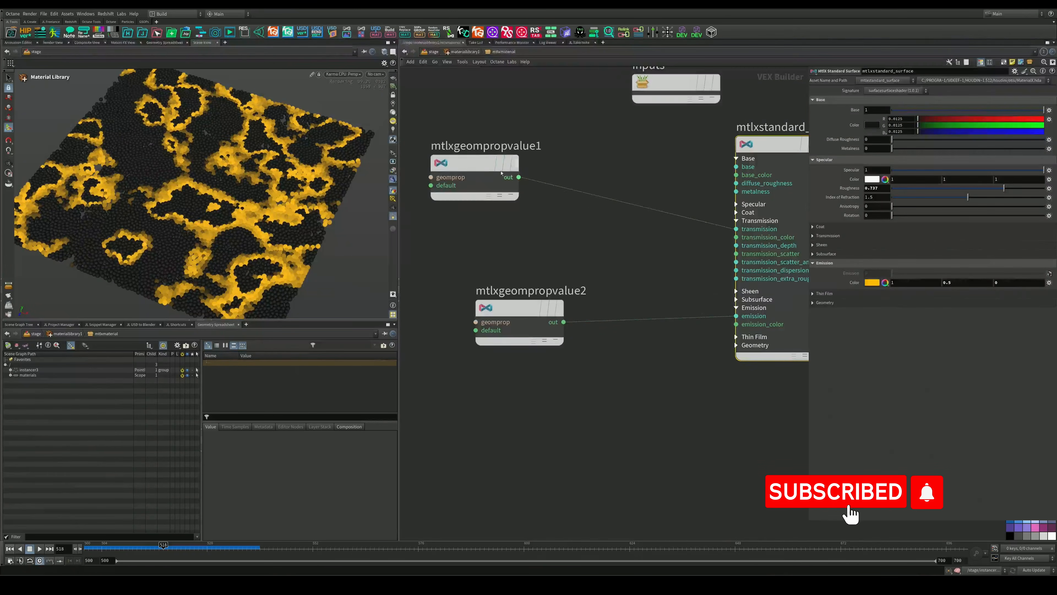
Try the Color signature on mtlxgeompropvalue1, which reads the noise attribute, and return it to Float
{"action": "left_click", "coordinate": [481, 166]}
{"action": "left_click_drag", "start_coordinate": [481, 167], "coordinate": [535, 199]}
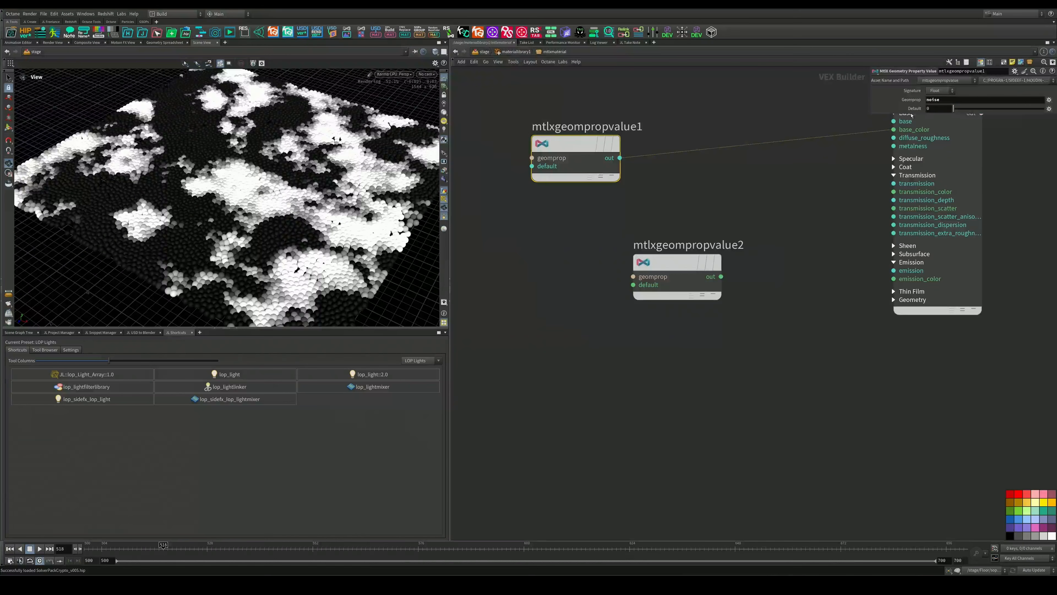
{"action": "left_click", "coordinate": [947, 92]}
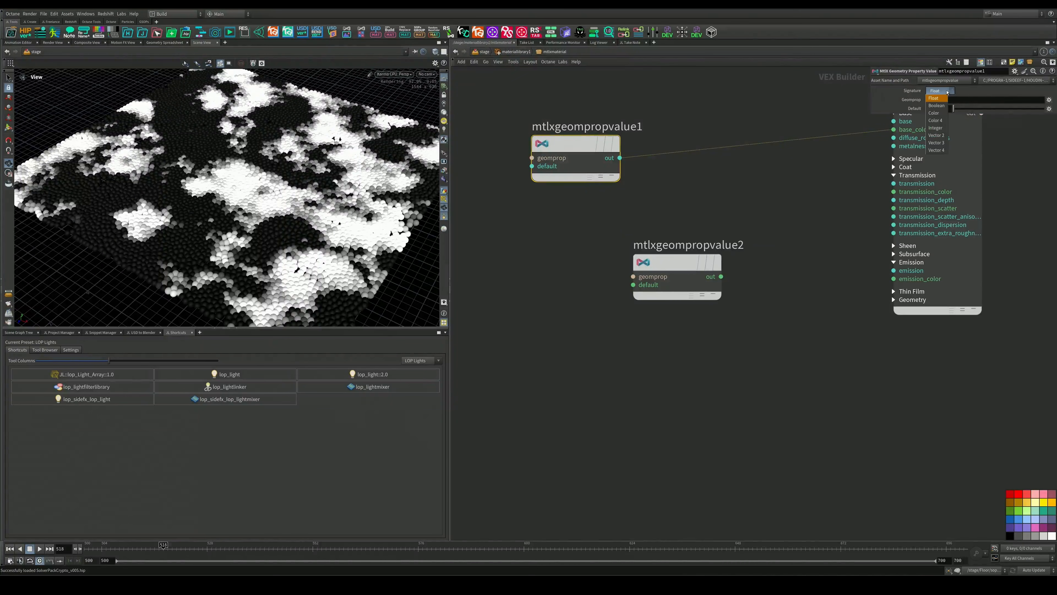
{"action": "left_click", "coordinate": [941, 113]}
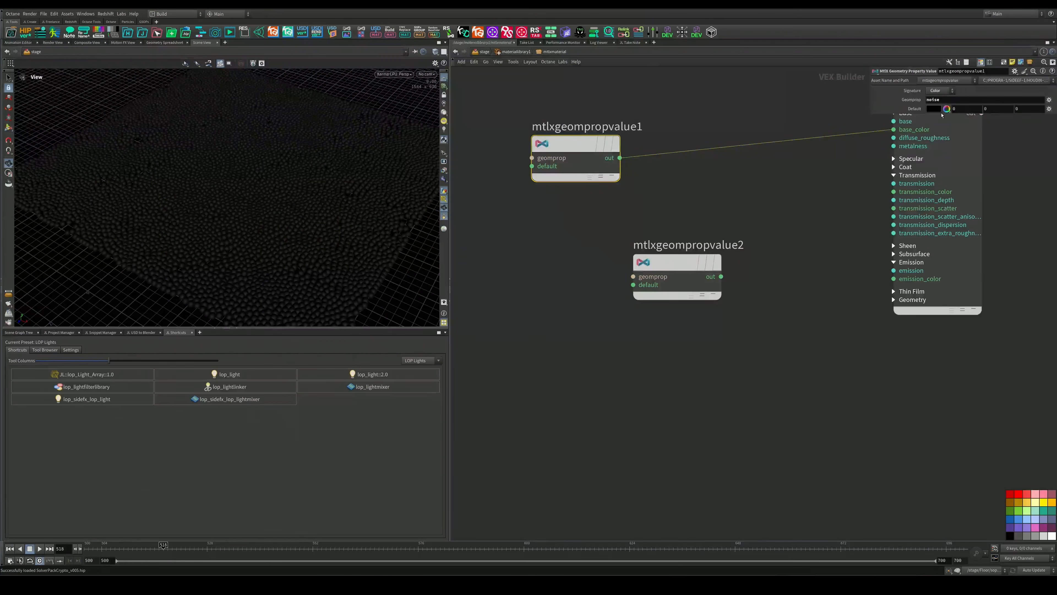
{"action": "left_click", "coordinate": [938, 84]}
{"action": "left_click", "coordinate": [898, 94]}
{"action": "left_click", "coordinate": [947, 91]}
{"action": "left_click", "coordinate": [943, 101]}
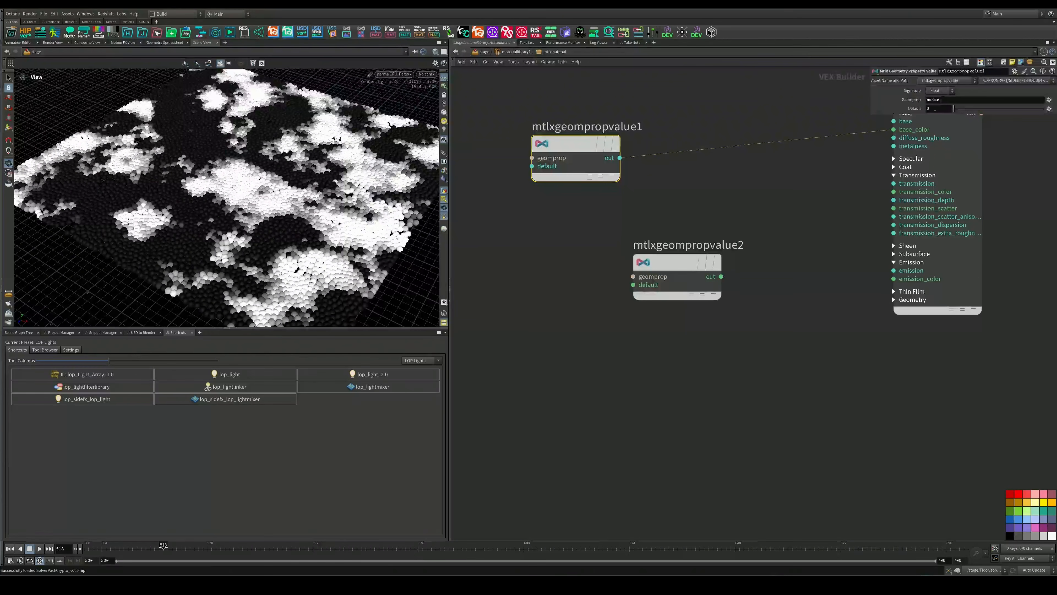
Connect mtlxgeompropvalue1's output to the standard surface's emission input and cut its wire to base_color
{"action": "left_click_drag", "start_coordinate": [620, 158], "coordinate": [894, 272]}
{"action": "middle_click_drag", "start_coordinate": [794, 198], "coordinate": [765, 249]}
{"action": "key", "text": "u"}
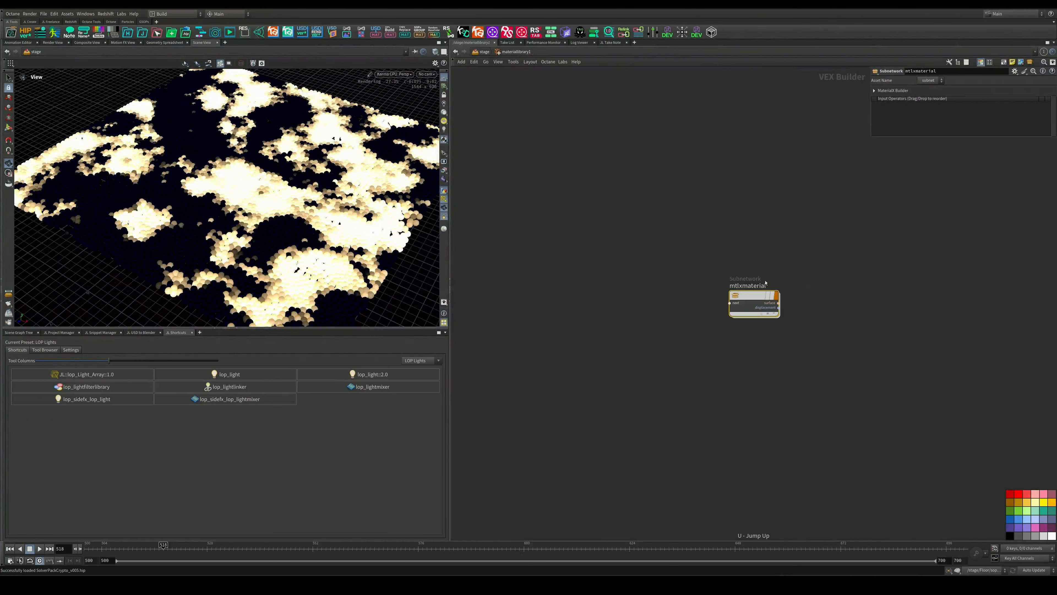
{"action": "double_click", "coordinate": [755, 297]}
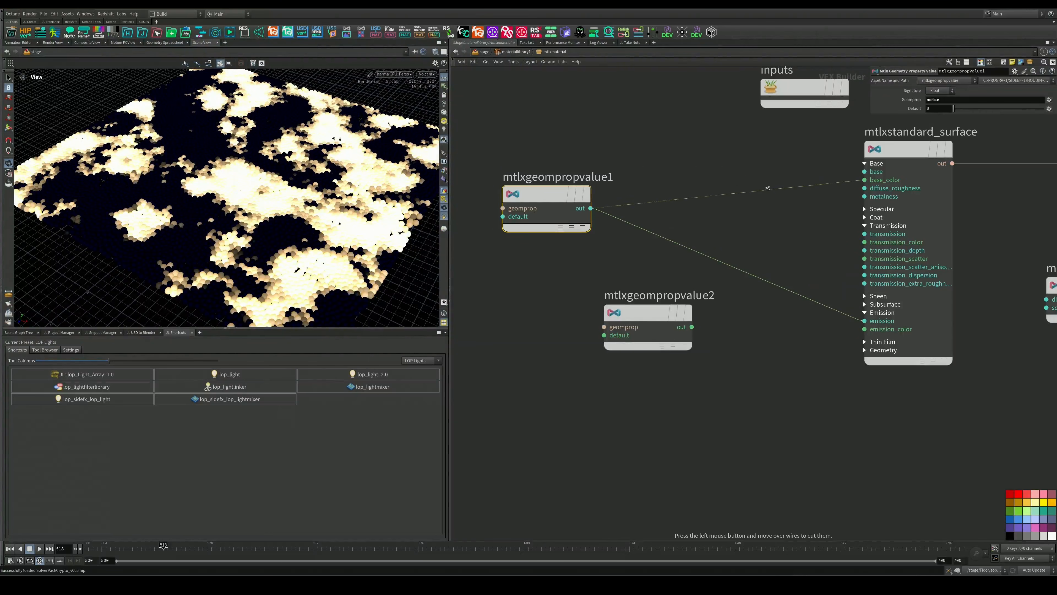
{"action": "left_click_drag", "start_coordinate": [767, 187], "coordinate": [771, 224]}
{"action": "middle_click_drag", "start_coordinate": [781, 224], "coordinate": [729, 223]}
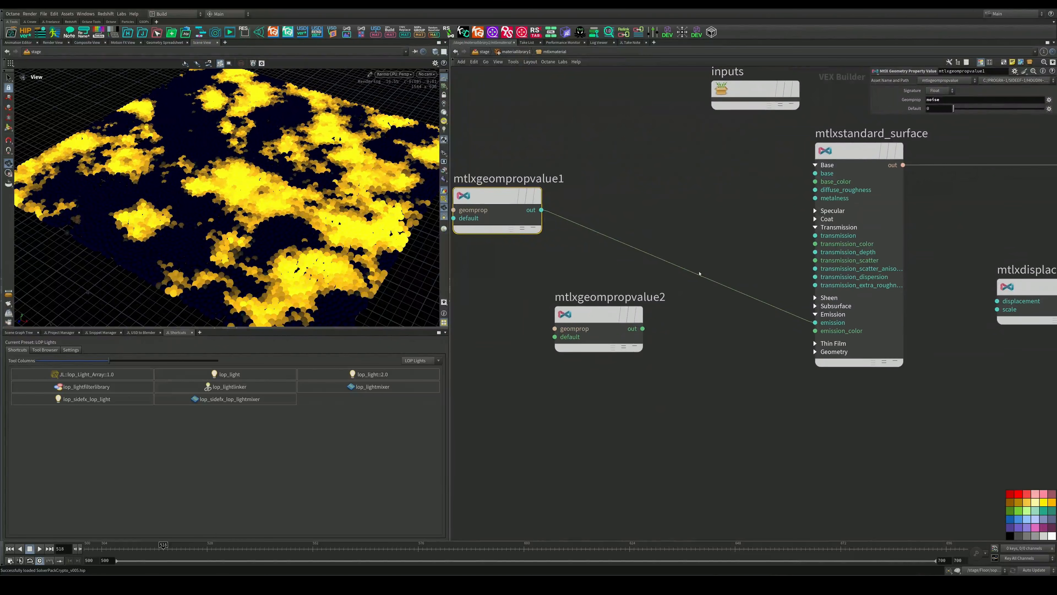
Examine the signature options available for mtlxgeompropvalue1 while it is wired to base_color
{"action": "middle_click_drag", "start_coordinate": [567, 317], "coordinate": [618, 275]}
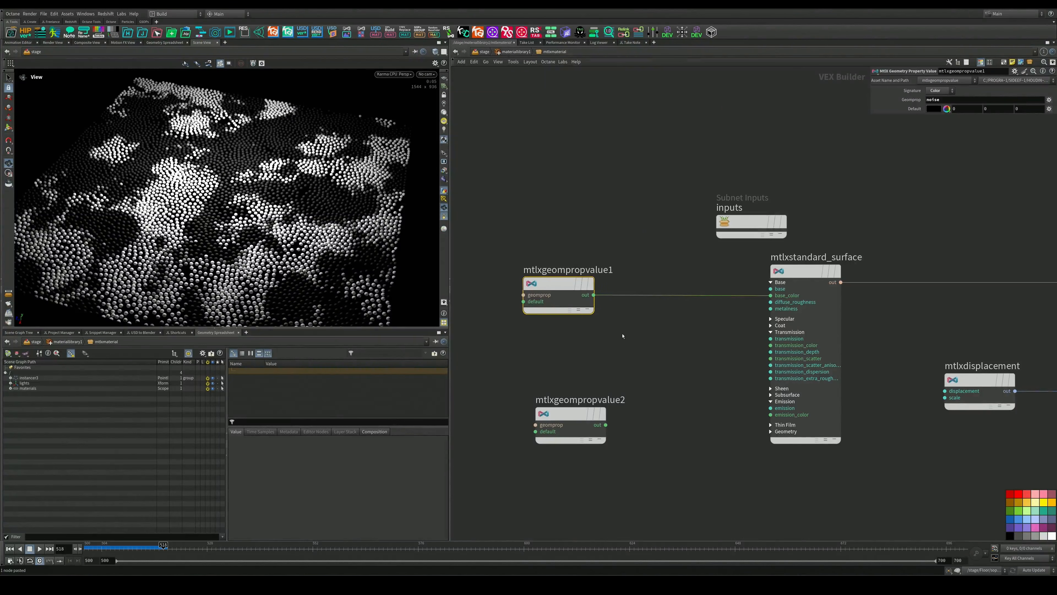
{"action": "middle_click_drag", "start_coordinate": [623, 336], "coordinate": [630, 344]}
{"action": "left_click", "coordinate": [942, 90]}
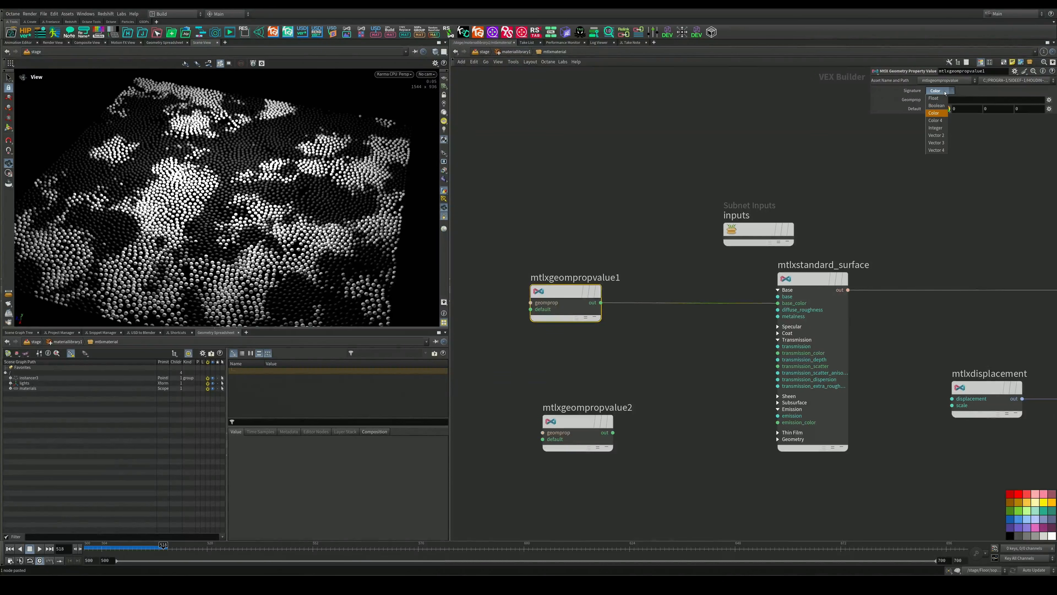
Try disconnecting a node in the attribvop2 network inside instancer3 and undo the disconnection
{"action": "left_click", "coordinate": [484, 52]}
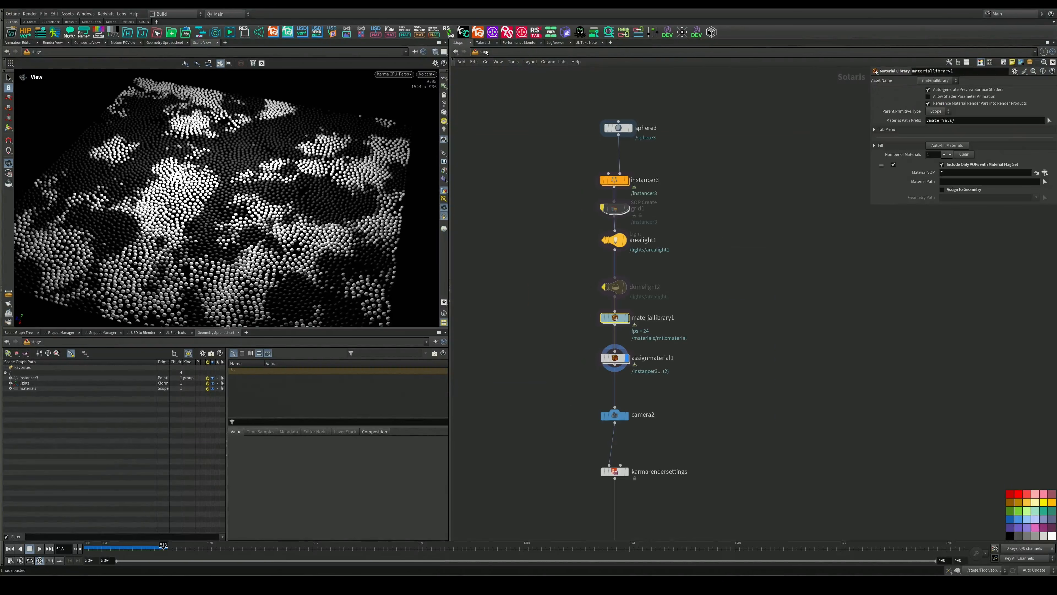
{"action": "double_click", "coordinate": [618, 181]}
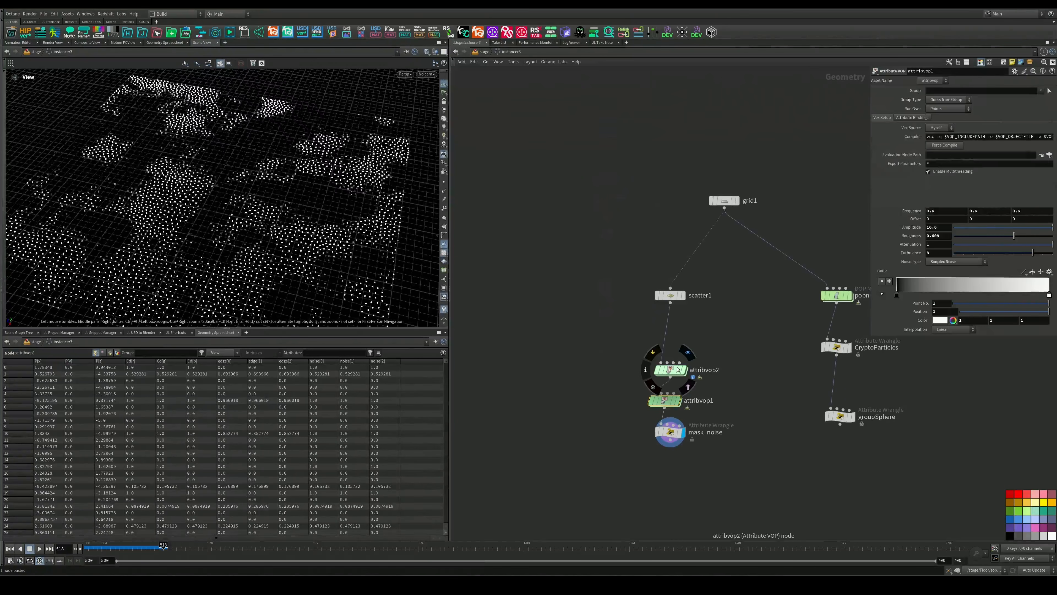
{"action": "double_click", "coordinate": [678, 366]}
{"action": "left_click_drag", "start_coordinate": [763, 327], "coordinate": [762, 386]}
{"action": "key", "text": "ctrl+z"}
{"action": "key", "text": "ctrl+z"}
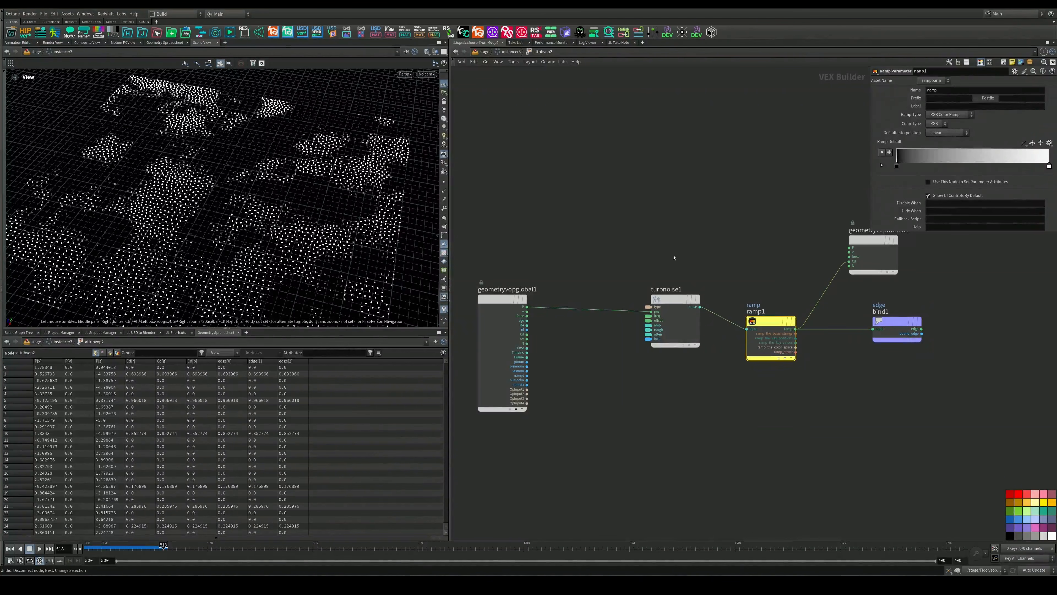
Bypass the ramp1 node inside attribvop1 of instancer3 and re-enable it
{"action": "left_click", "coordinate": [508, 52]}
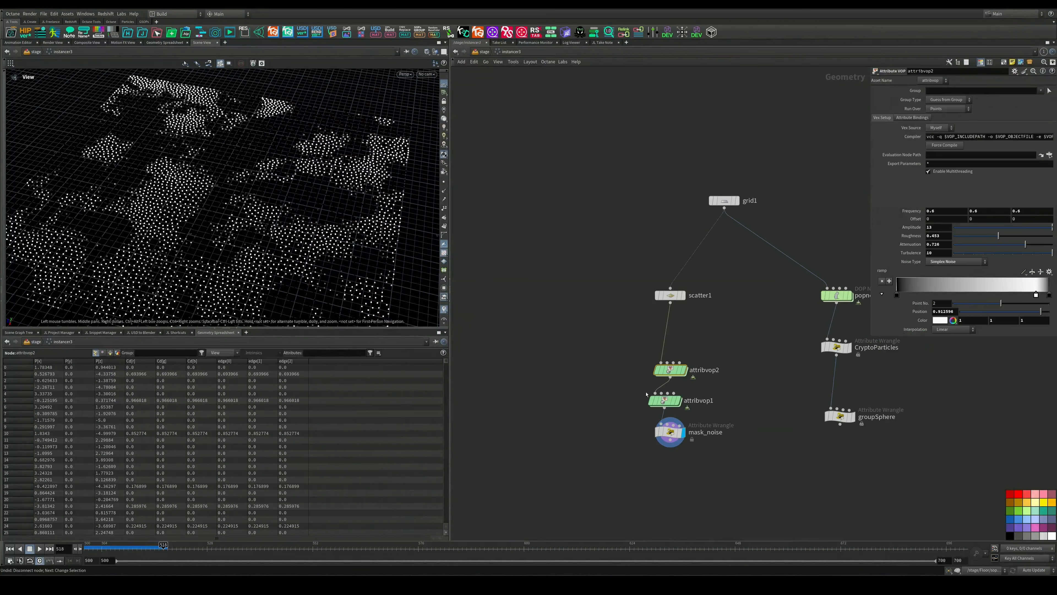
{"action": "double_click", "coordinate": [665, 400]}
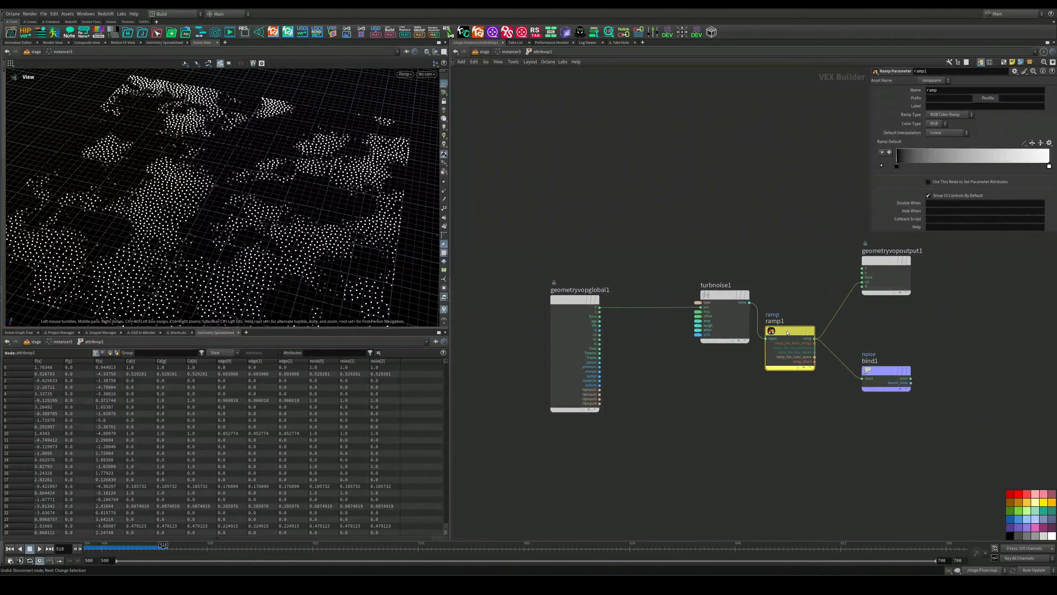
{"action": "mouse_move", "coordinate": [787, 333]}
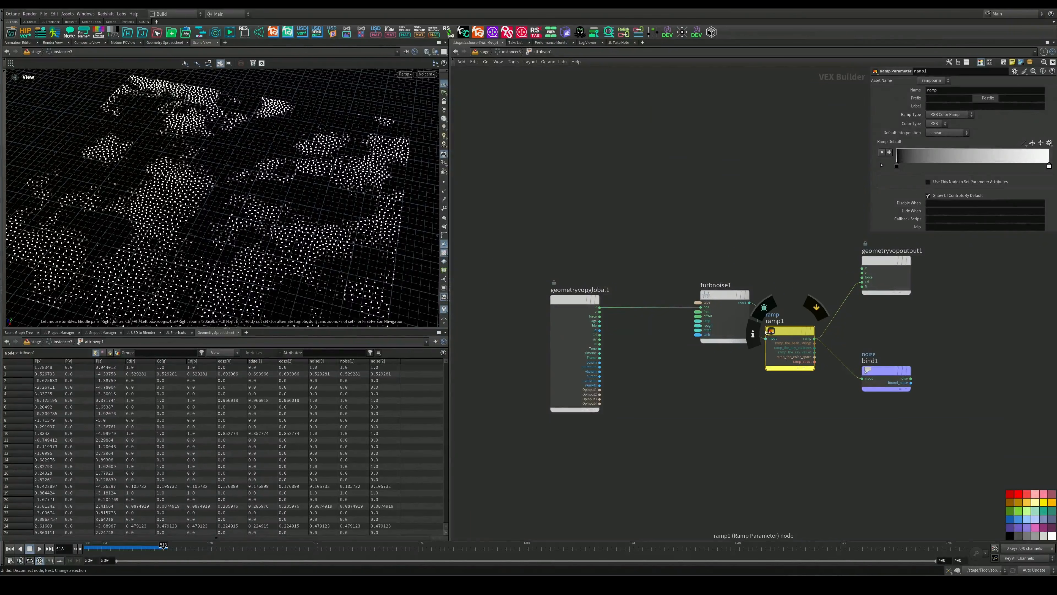
{"action": "left_click", "coordinate": [815, 312]}
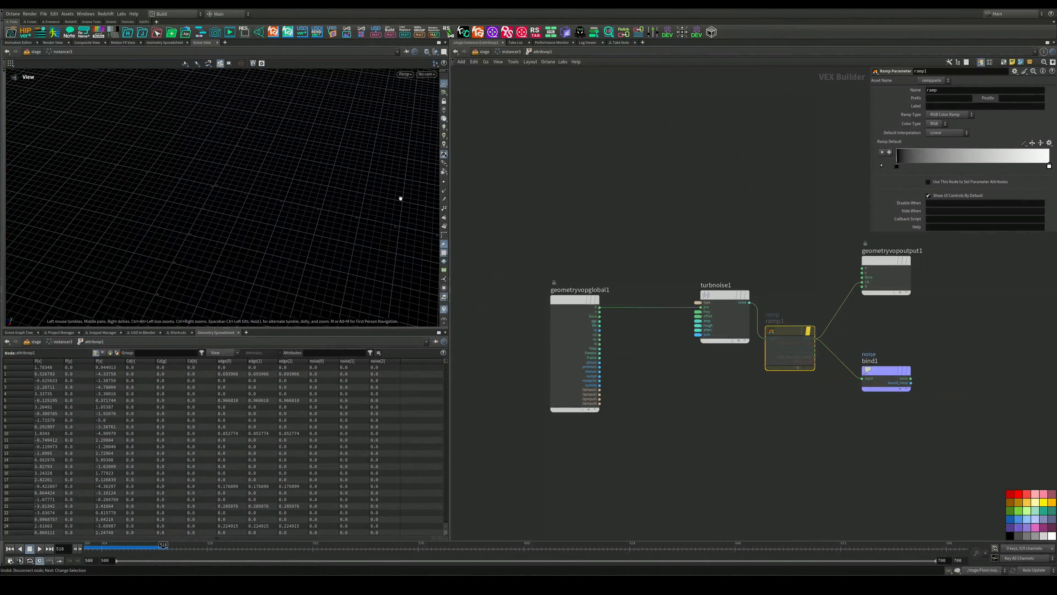
{"action": "left_click", "coordinate": [809, 334]}
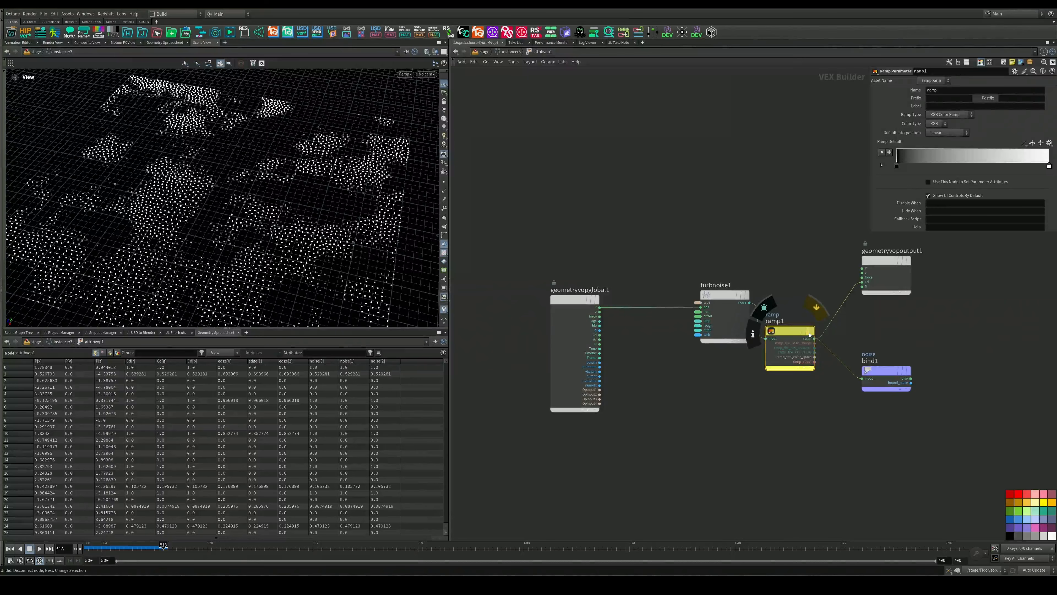
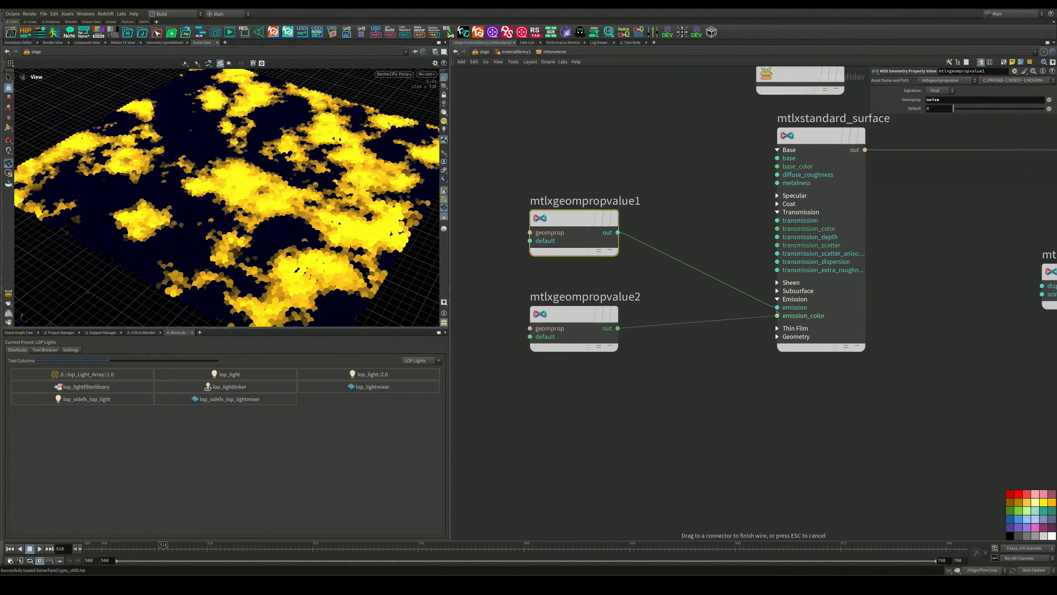
Connect mtlxgeompropvalue2's output to the standard surface's emission input and mtlxgeompropvalue1's output to base_color
{"action": "left_click_drag", "start_coordinate": [778, 313], "coordinate": [778, 307]}
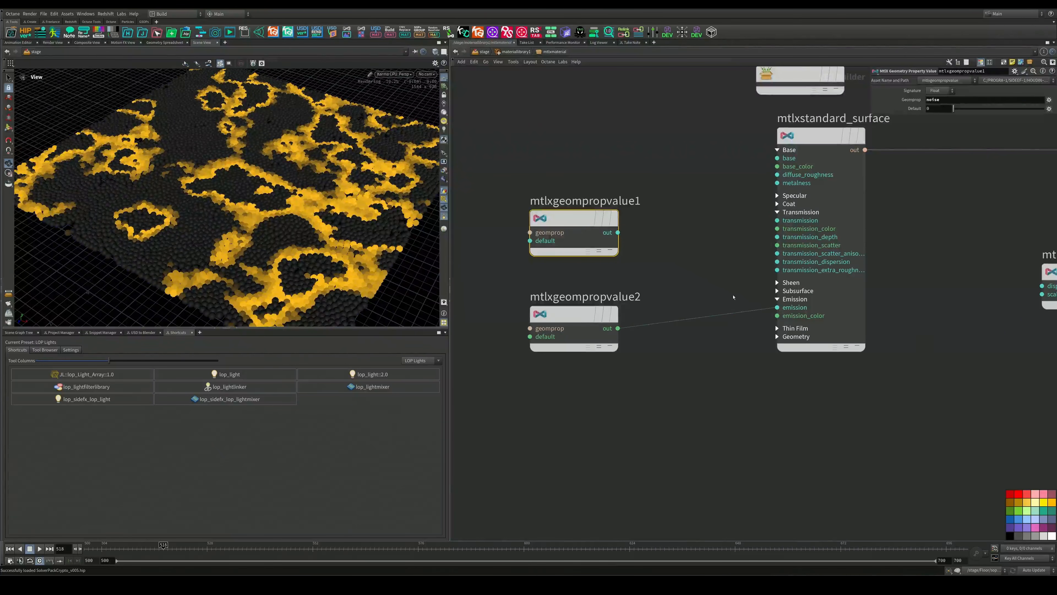
{"action": "left_click_drag", "start_coordinate": [619, 233], "coordinate": [734, 197]}
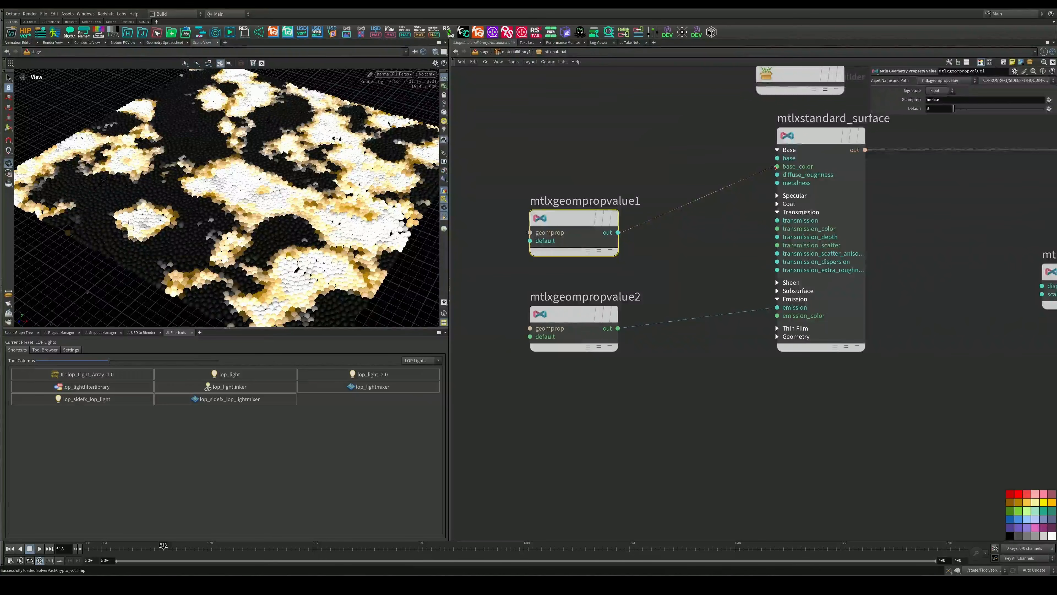
{"action": "left_click_drag", "start_coordinate": [574, 219], "coordinate": [537, 174]}
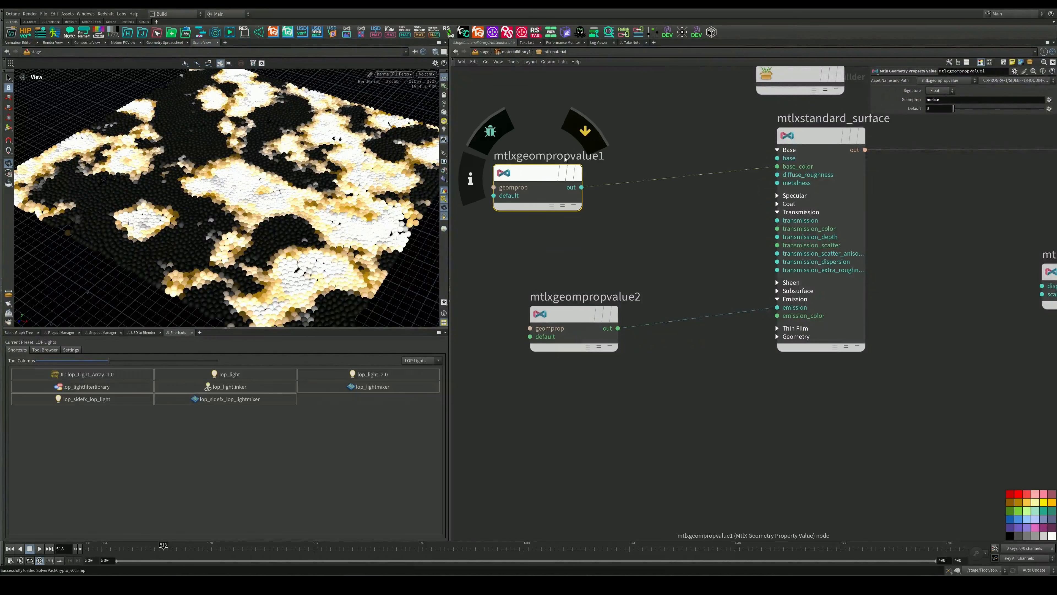
Insert a MtlX Color Ramp node on the wire between mtlxgeompropvalue1 and the standard surface's base_color
{"action": "middle_click_drag", "start_coordinate": [626, 146], "coordinate": [731, 199]}
{"action": "key", "text": "Tab"}
{"action": "type", "text": "ramp"}
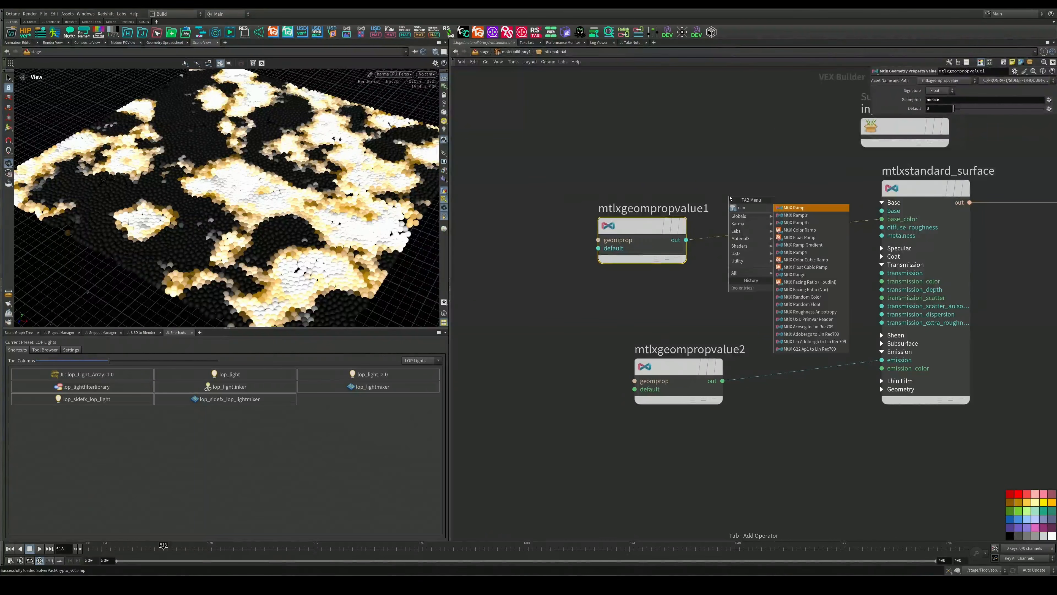
{"action": "key", "text": "Down"}
{"action": "key", "text": "Down"}
{"action": "key", "text": "Down"}
{"action": "key", "text": "Return"}
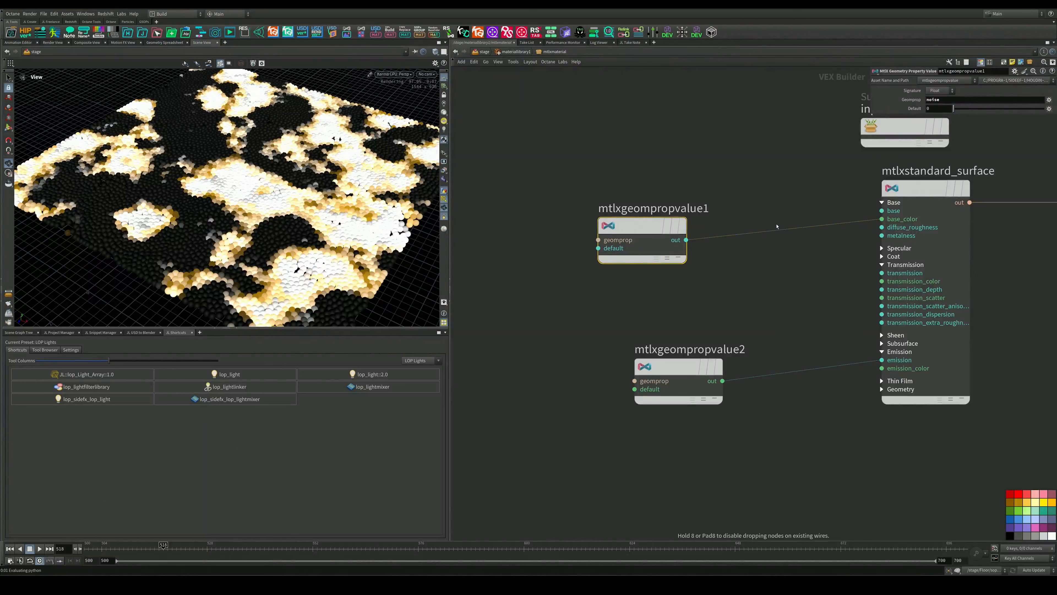
{"action": "left_click", "coordinate": [774, 226]}
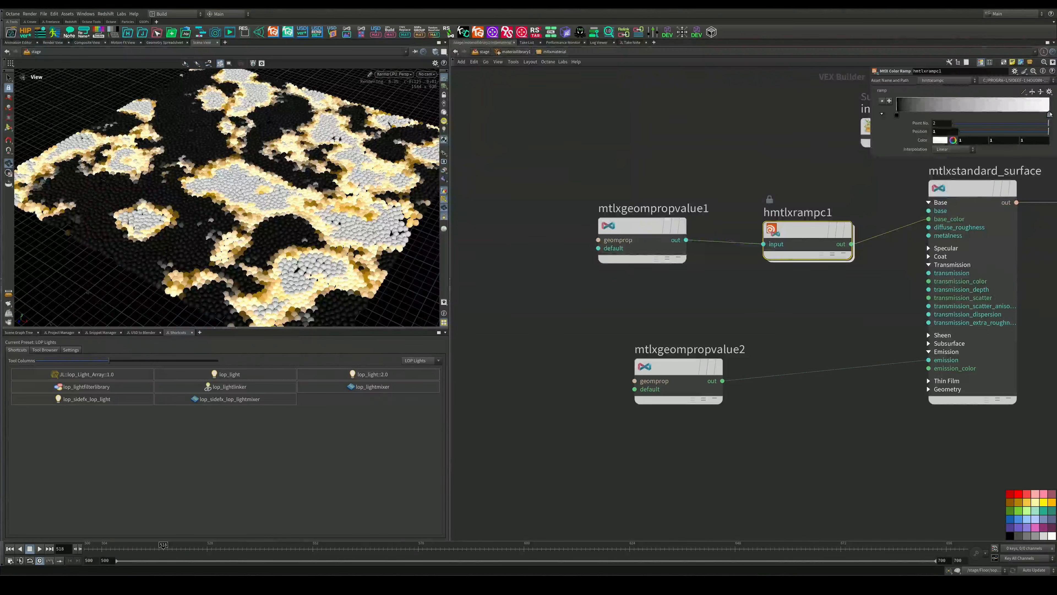
Set the color of the ramp's white end point to green, with RGB values 0, 0.5, 0
{"action": "left_click", "coordinate": [940, 140]}
{"action": "left_click", "coordinate": [973, 96]}
{"action": "left_click", "coordinate": [953, 97]}
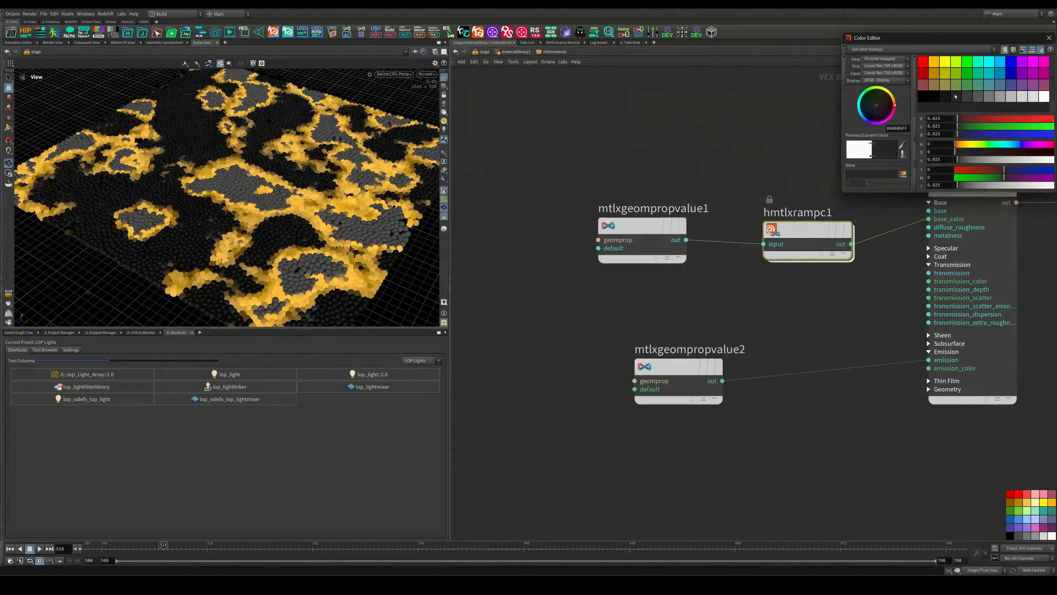
{"action": "left_click", "coordinate": [946, 77]}
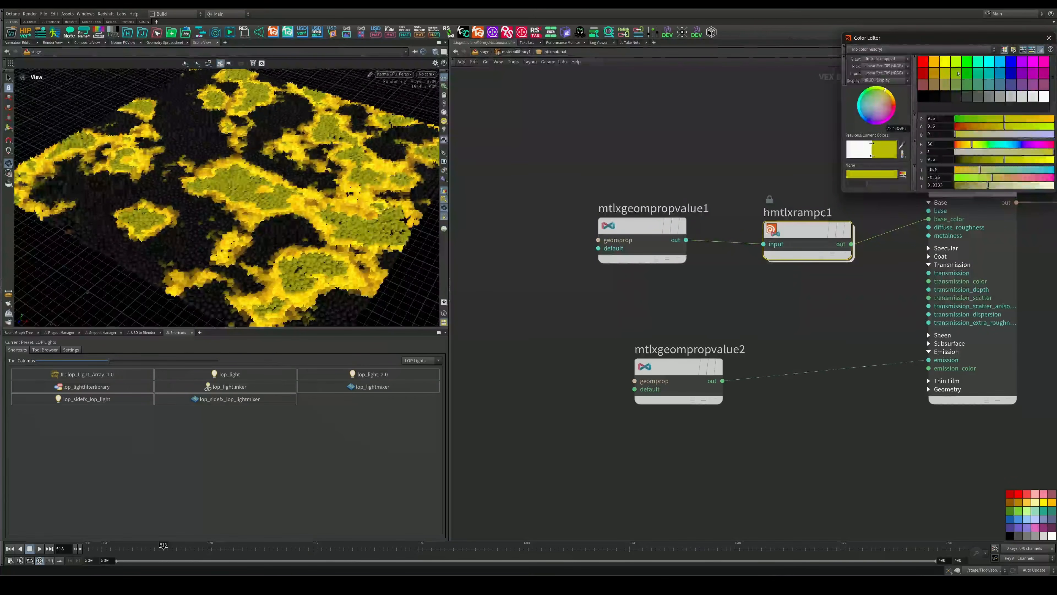
{"action": "left_click", "coordinate": [967, 75]}
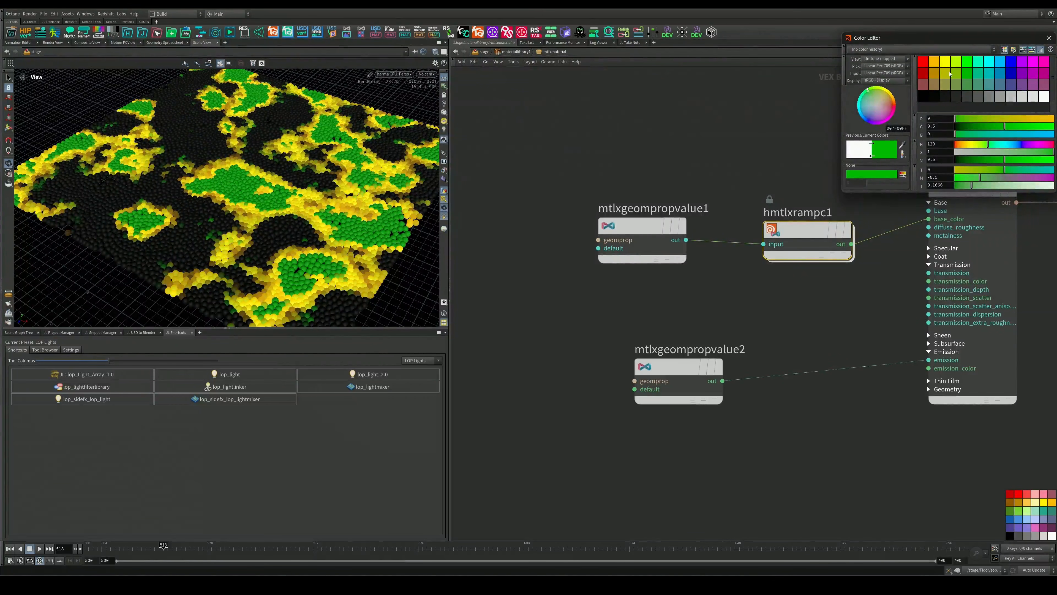
Connect mtlxgeompropvalue1's output to the standard surface's transmission input and move the color ramp node clear of the wire
{"action": "middle_click_drag", "start_coordinate": [888, 258], "coordinate": [762, 256]}
{"action": "left_click", "coordinate": [856, 188]}
{"action": "middle_click_drag", "start_coordinate": [585, 249], "coordinate": [621, 238]}
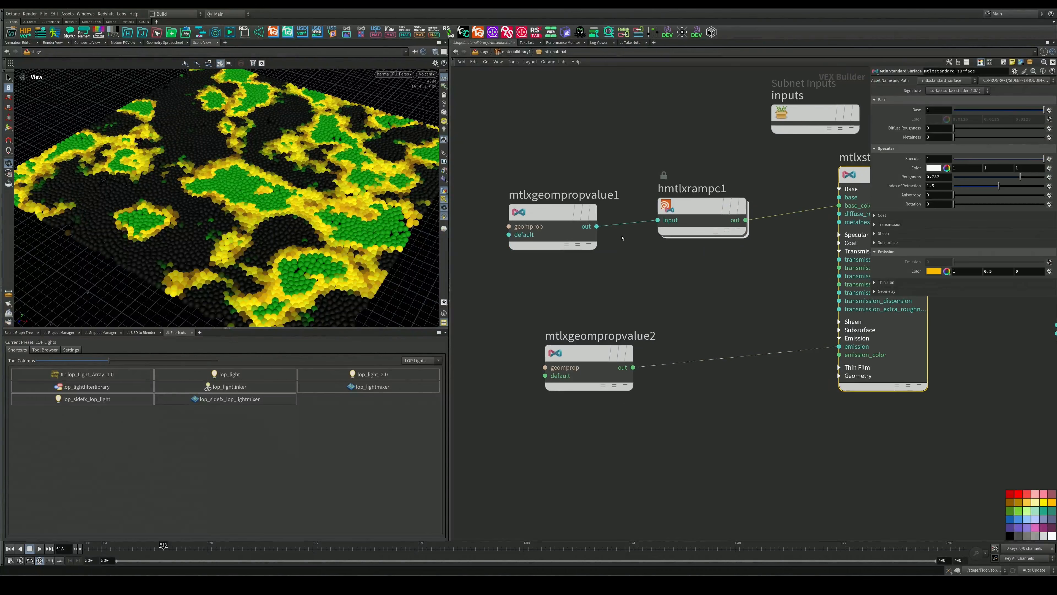
{"action": "left_click_drag", "start_coordinate": [596, 226], "coordinate": [831, 269]}
{"action": "middle_click_drag", "start_coordinate": [786, 296], "coordinate": [717, 298]}
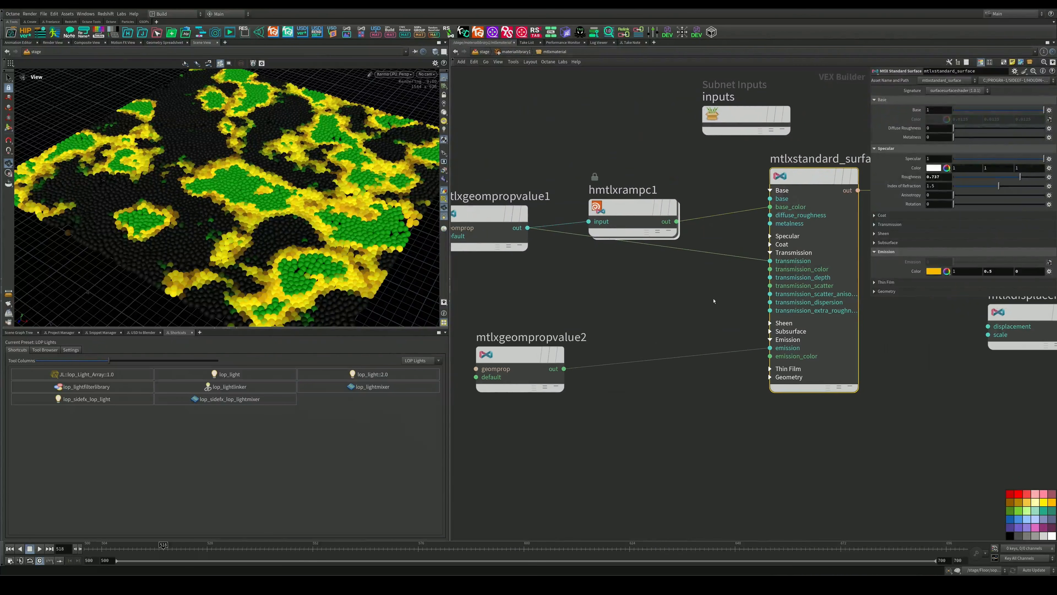
{"action": "left_click_drag", "start_coordinate": [637, 206], "coordinate": [639, 175]}
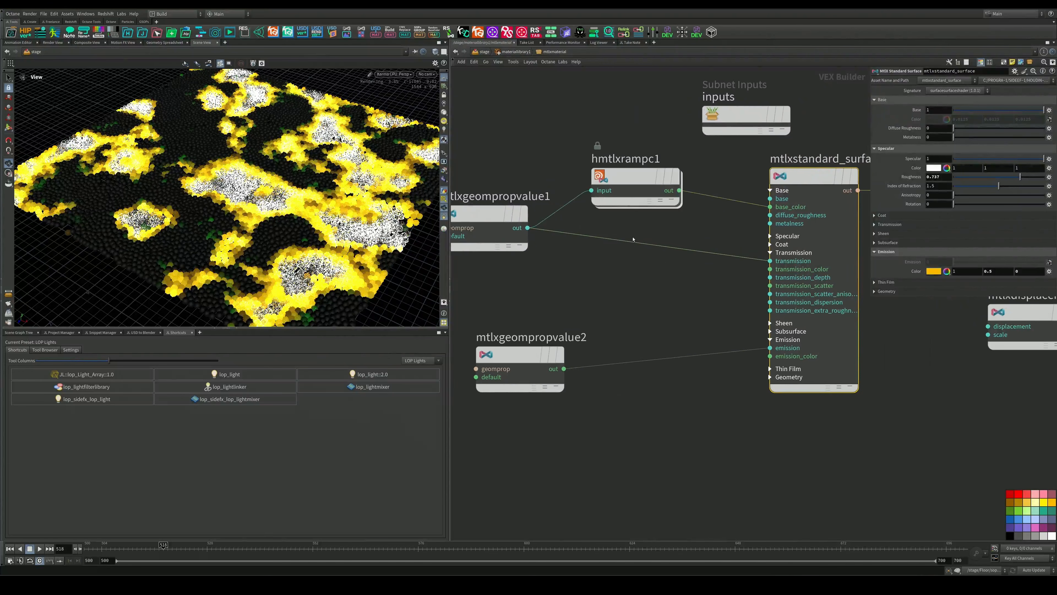
{"action": "middle_click_drag", "start_coordinate": [639, 176], "coordinate": [663, 183]}
{"action": "scroll", "coordinate": [269, 238], "scroll_direction": "up", "scroll_amount": 8}
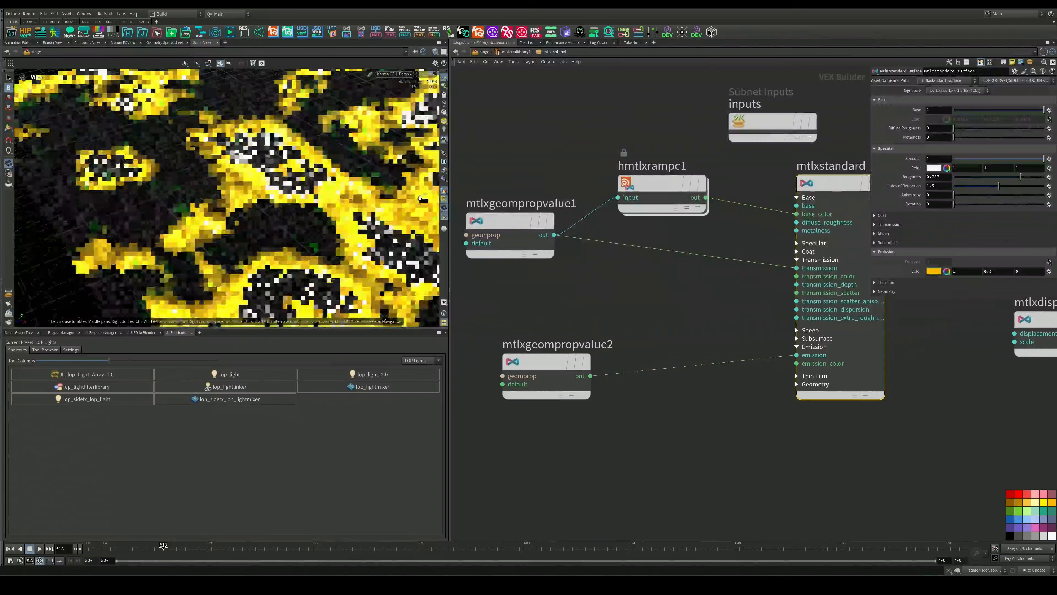
{"action": "left_click_drag", "start_coordinate": [280, 229], "coordinate": [245, 233]}
Insert a dome light between instancer3 and materiallibrary1 in the stage network and set its intensity to 0.33
{"action": "left_click", "coordinate": [483, 52]}
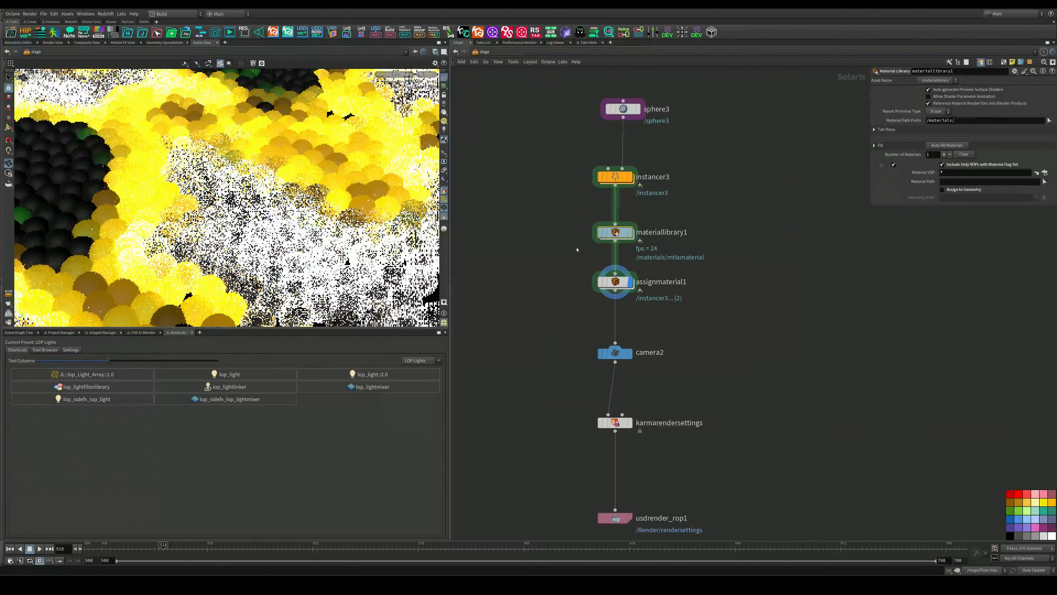
{"action": "key", "text": "Tab"}
{"action": "type", "text": "ad"}
{"action": "left_click", "coordinate": [556, 223]}
{"action": "key", "text": "Tab"}
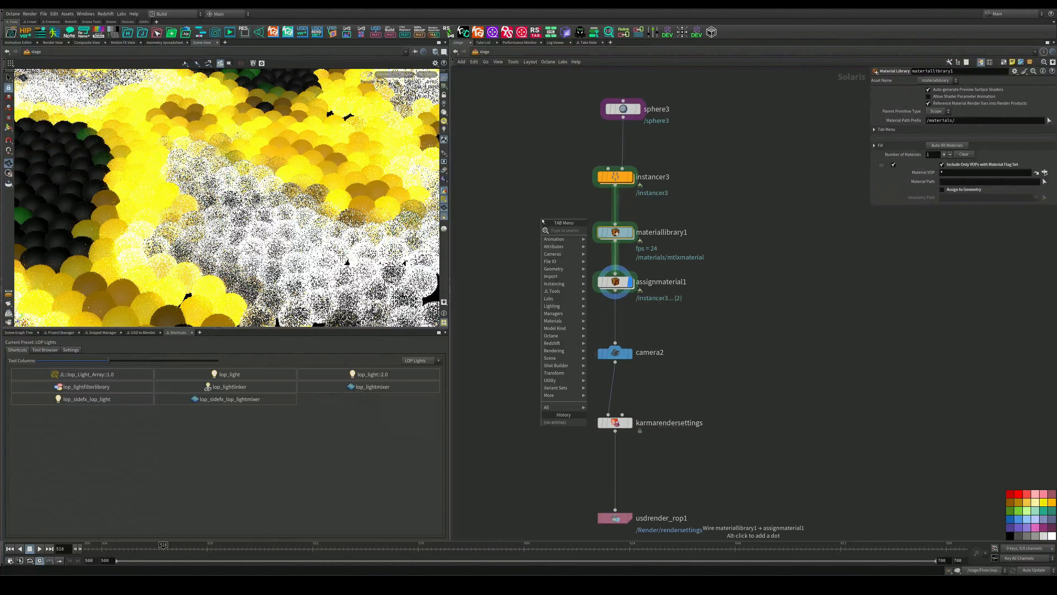
{"action": "type", "text": "ad"}
{"action": "left_click", "coordinate": [536, 183]}
{"action": "key", "text": "Tab"}
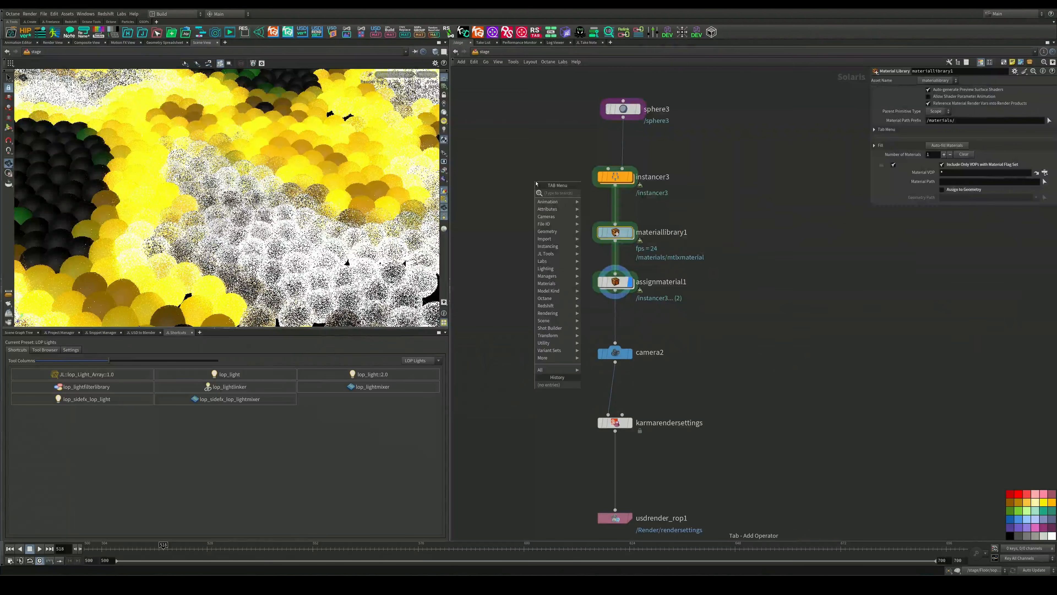
{"action": "type", "text": "dome"}
{"action": "key", "text": "Return"}
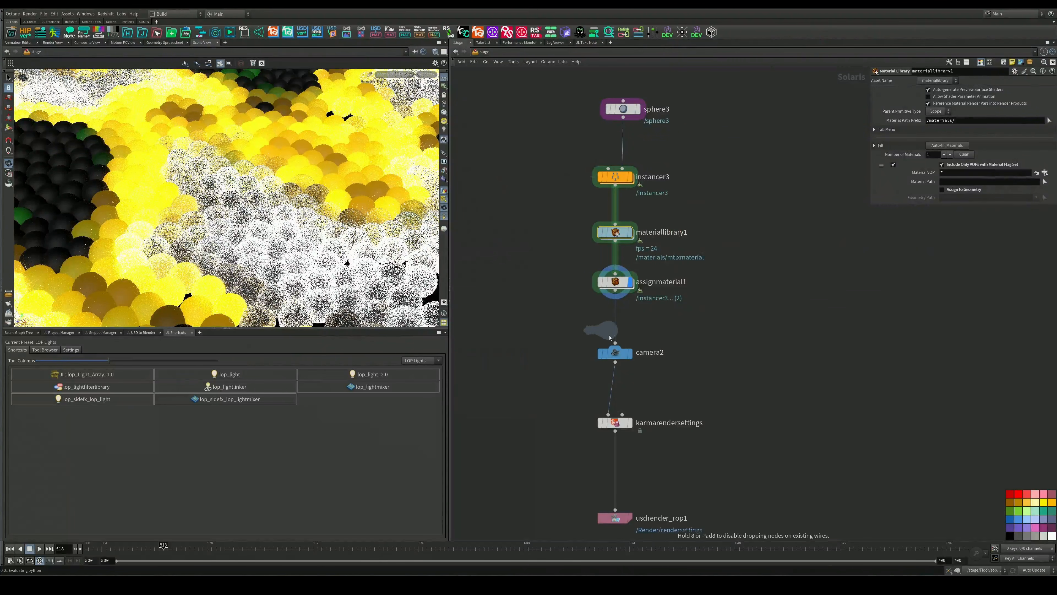
{"action": "left_click", "coordinate": [615, 213]}
{"action": "left_click_drag", "start_coordinate": [964, 137], "coordinate": [957, 138]}
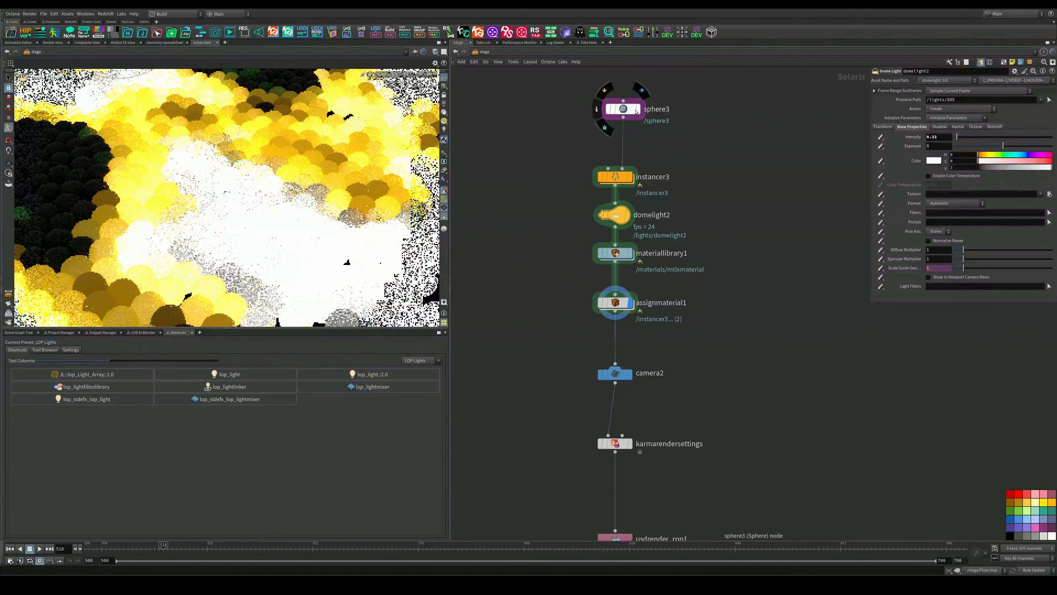
Reduce sphere3's uniform scale to 0.22 so the instanced spheres stand apart
{"action": "left_click", "coordinate": [621, 109]}
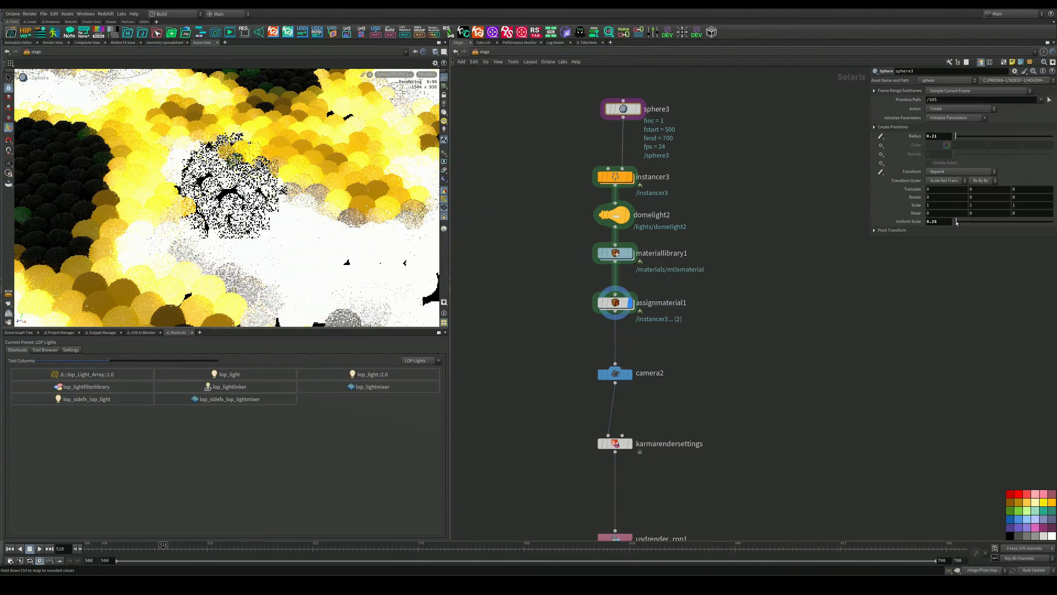
{"action": "left_click_drag", "start_coordinate": [957, 223], "coordinate": [956, 223]}
{"action": "scroll", "coordinate": [278, 173], "scroll_direction": "down", "scroll_amount": 4}
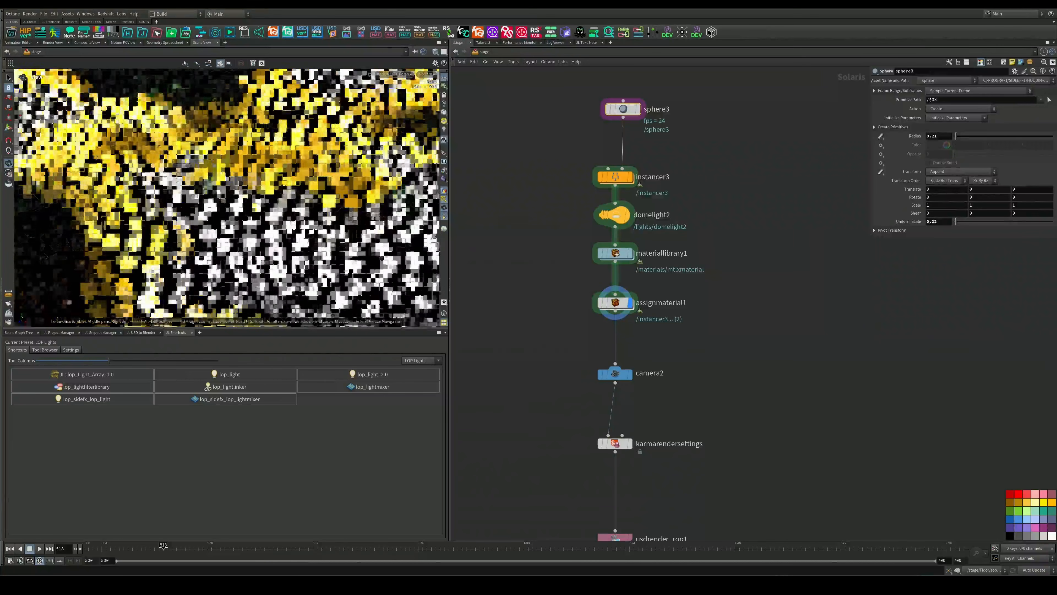
{"action": "left_click_drag", "start_coordinate": [278, 173], "coordinate": [449, 77], "text": "alt"}
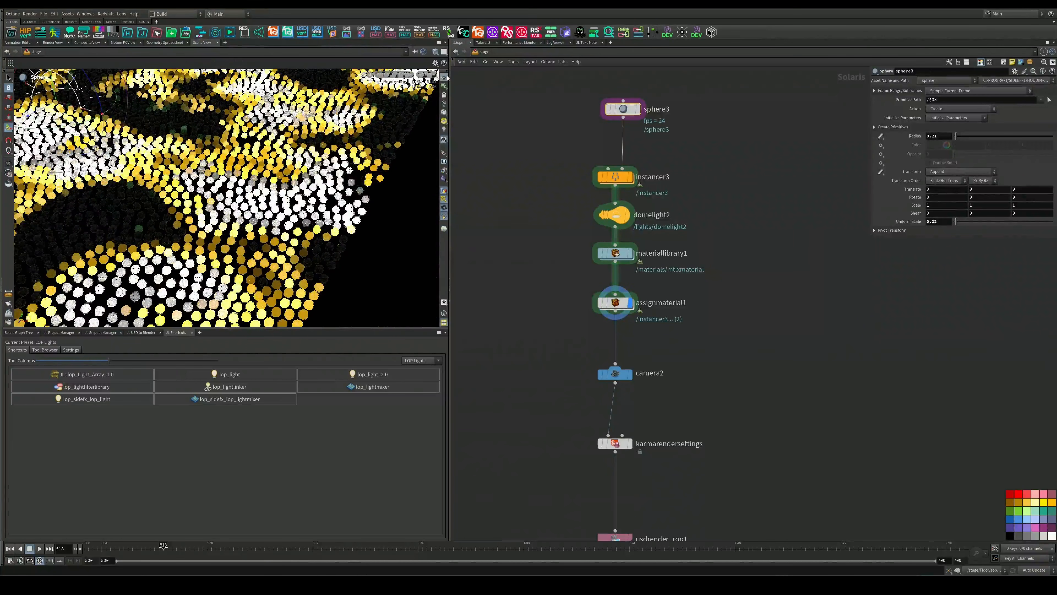
{"action": "left_click_drag", "start_coordinate": [269, 114], "coordinate": [291, 288], "text": "alt"}
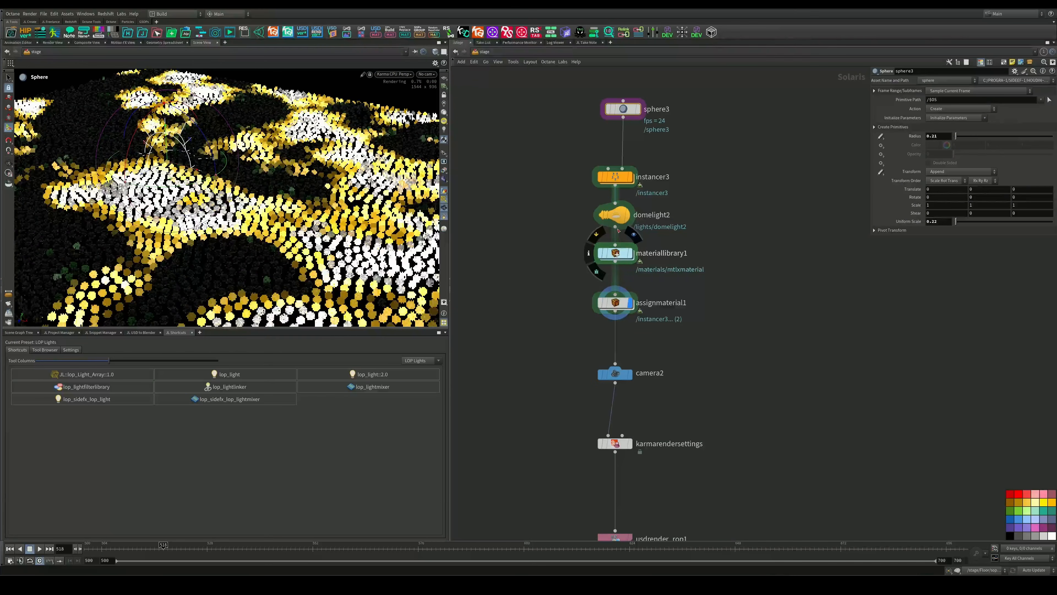
Disconnect mtlxgeompropvalue1 from the standard surface's transmission input inside materiallibrary1's MaterialX material
{"action": "double_click", "coordinate": [615, 296]}
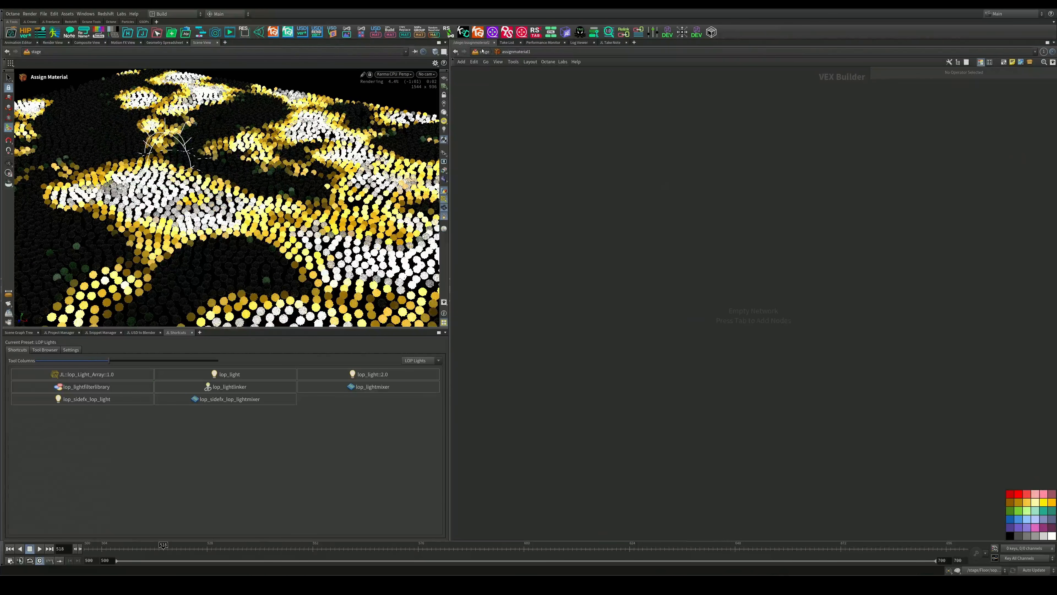
{"action": "double_click", "coordinate": [603, 298]}
{"action": "middle_click_drag", "start_coordinate": [625, 243], "coordinate": [756, 299]}
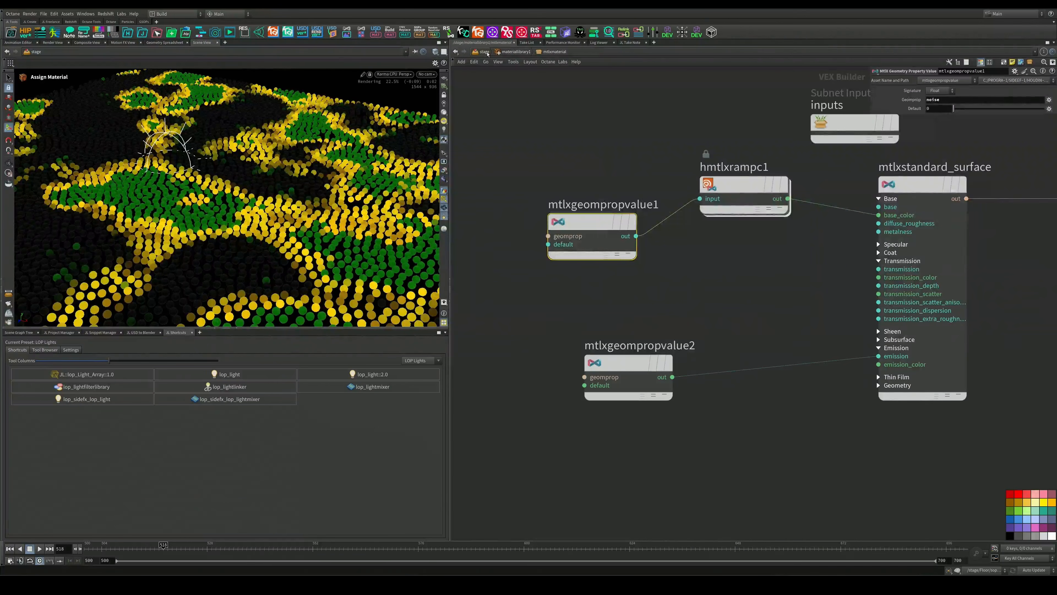
Insert an area light between instancer3 and domelight2, raise its intensity to 137.8, and bypass the dome light
{"action": "left_click", "coordinate": [487, 52]}
{"action": "left_click_drag", "start_coordinate": [628, 230], "coordinate": [629, 83], "text": "shift"}
{"action": "key", "text": "Tab"}
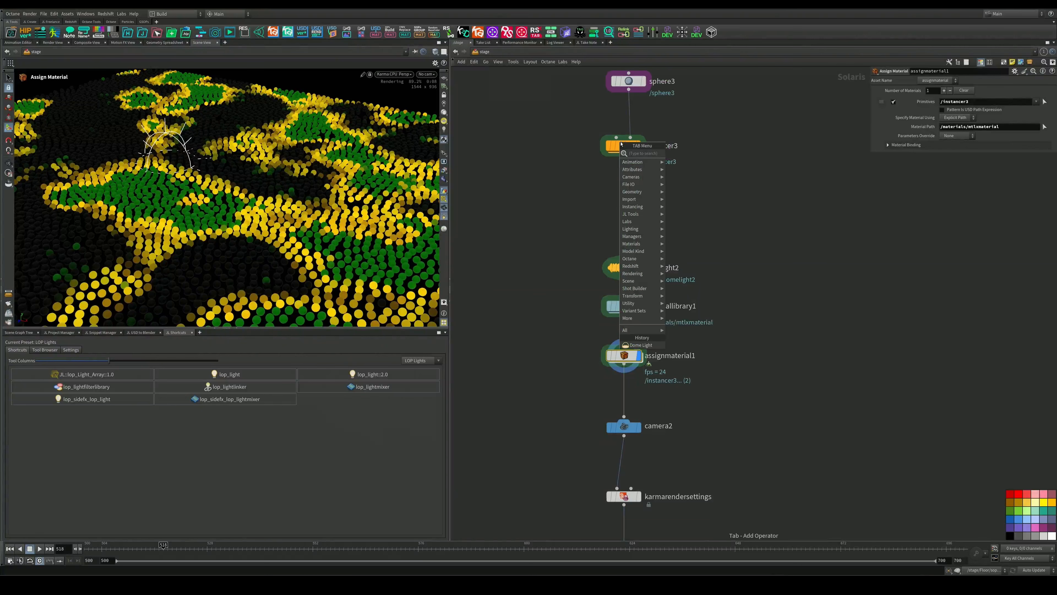
{"action": "type", "text": "light"}
{"action": "key", "text": "Return"}
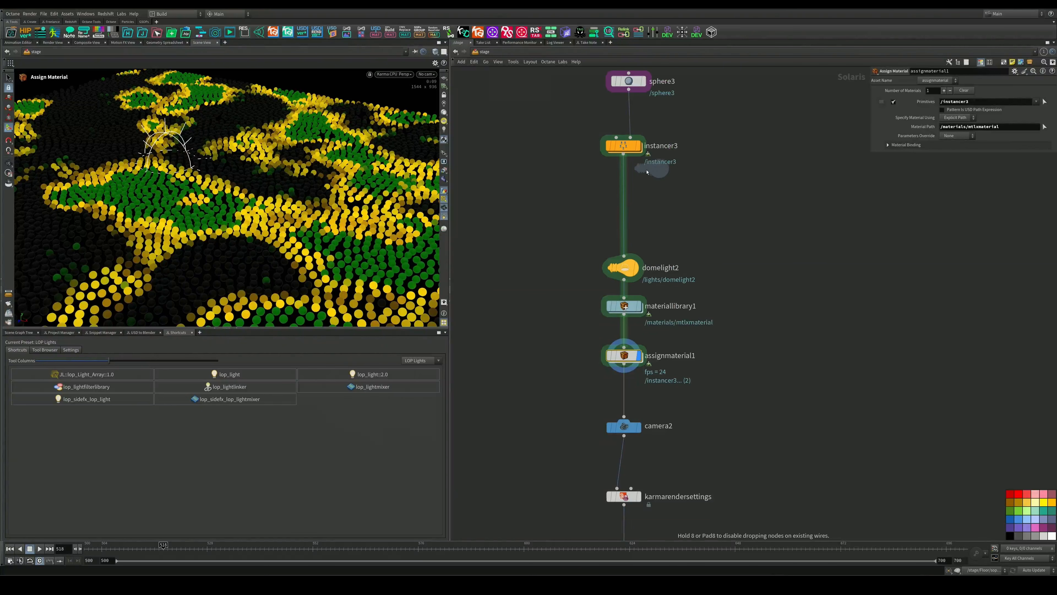
{"action": "left_click", "coordinate": [624, 204]}
{"action": "left_click_drag", "start_coordinate": [151, 113], "coordinate": [242, 167], "text": "alt"}
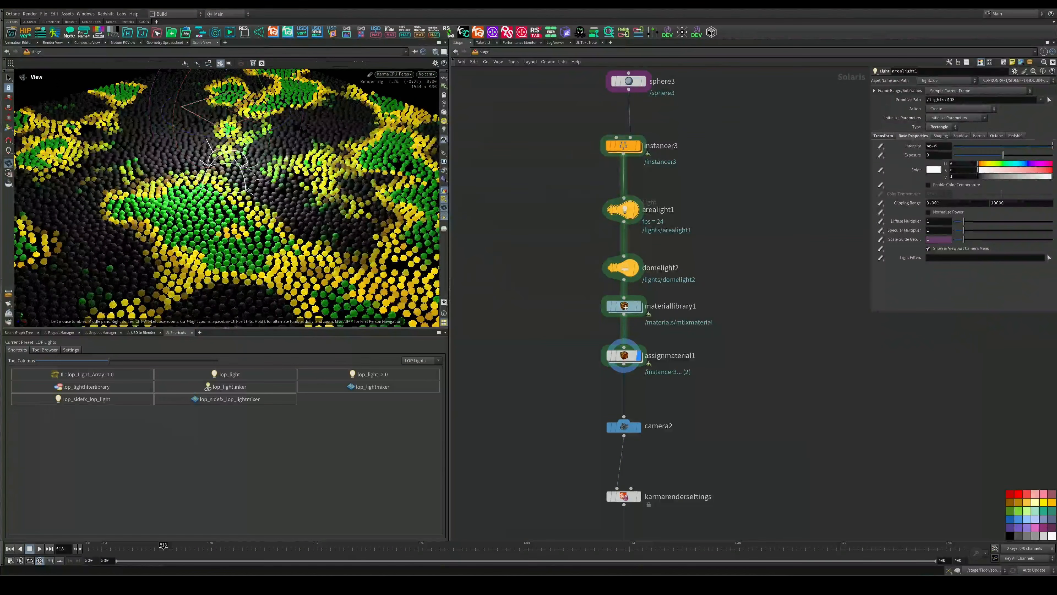
{"action": "left_click_drag", "start_coordinate": [242, 166], "coordinate": [229, 220], "text": "alt"}
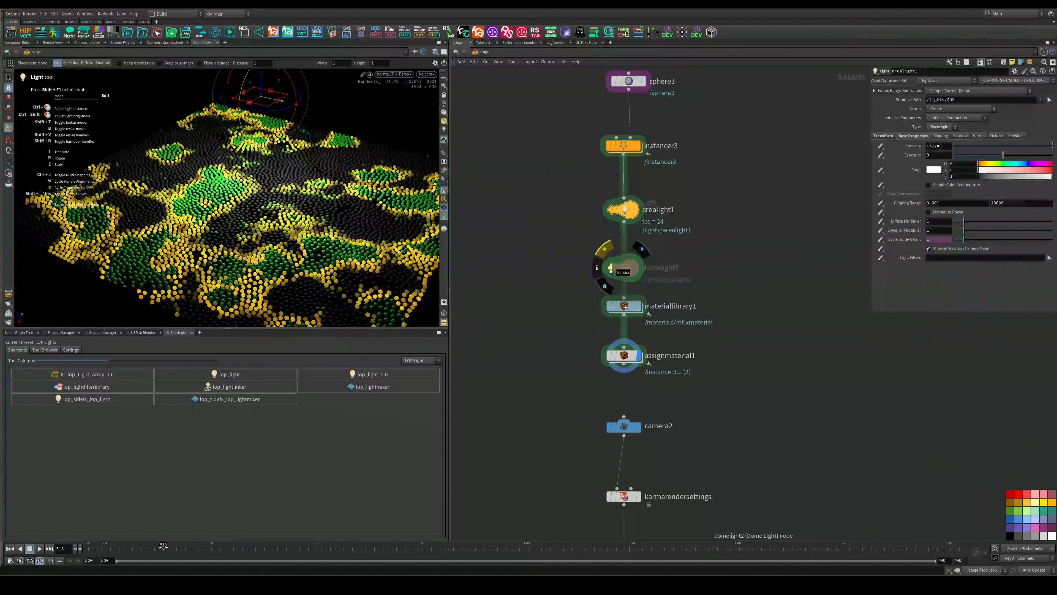
Insert a grid between instancer3 and arealight1 and lower it to a Y translate of about -0.114
{"action": "key", "text": "Tab"}
{"action": "type", "text": "f"}
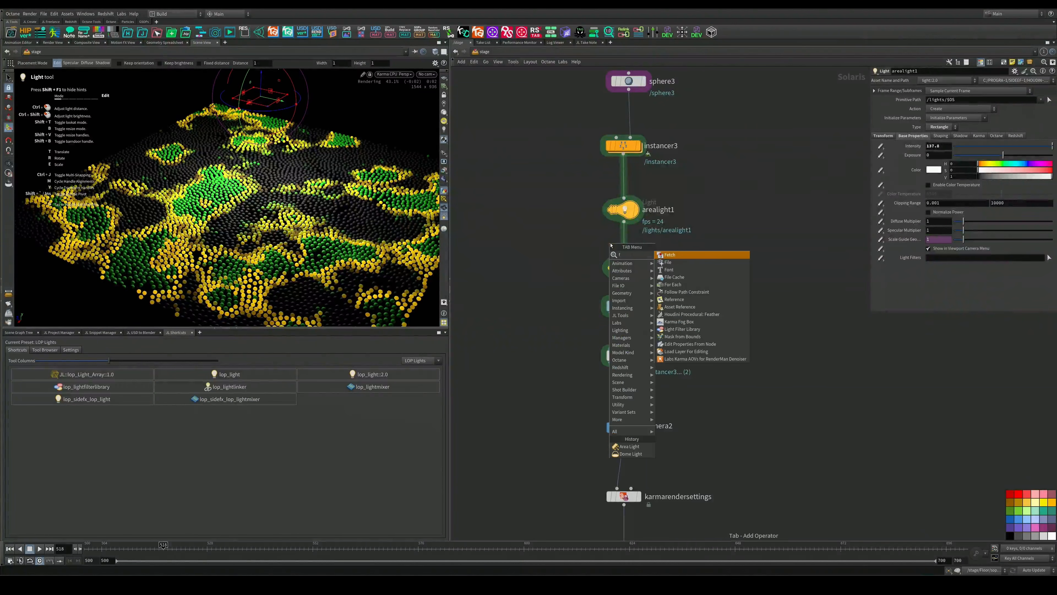
{"action": "key", "text": "Escape"}
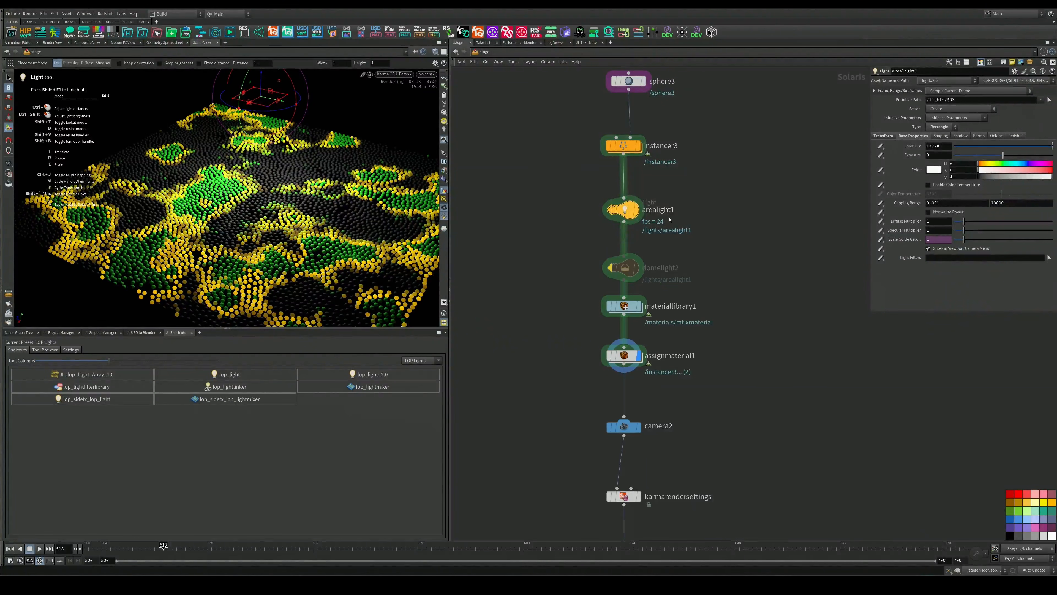
{"action": "key", "text": "f"}
{"action": "key", "text": "Tab"}
{"action": "type", "text": "null"}
{"action": "key", "text": "Return"}
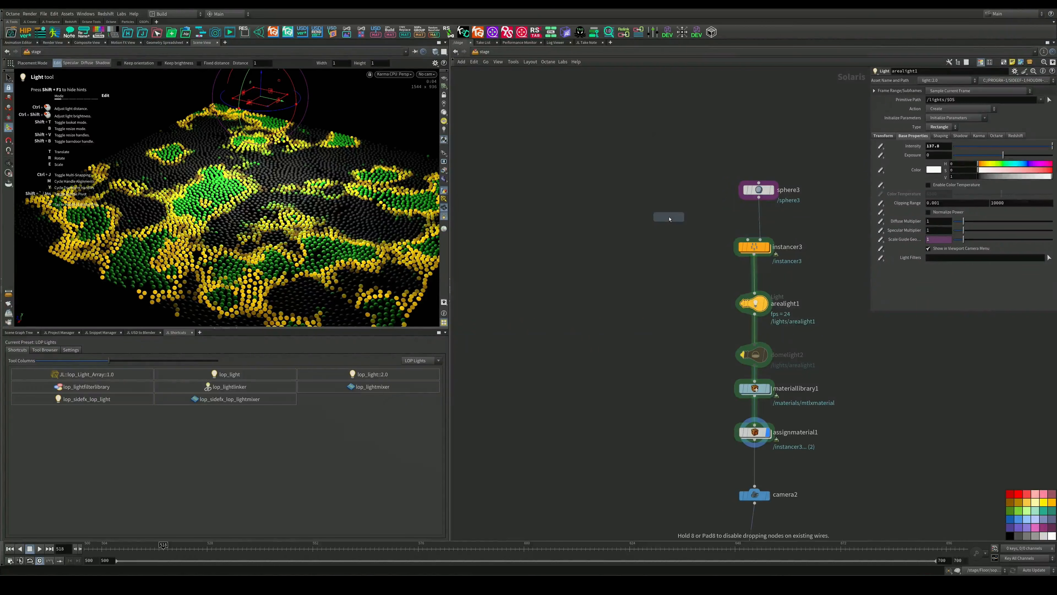
{"action": "left_click", "coordinate": [754, 279]}
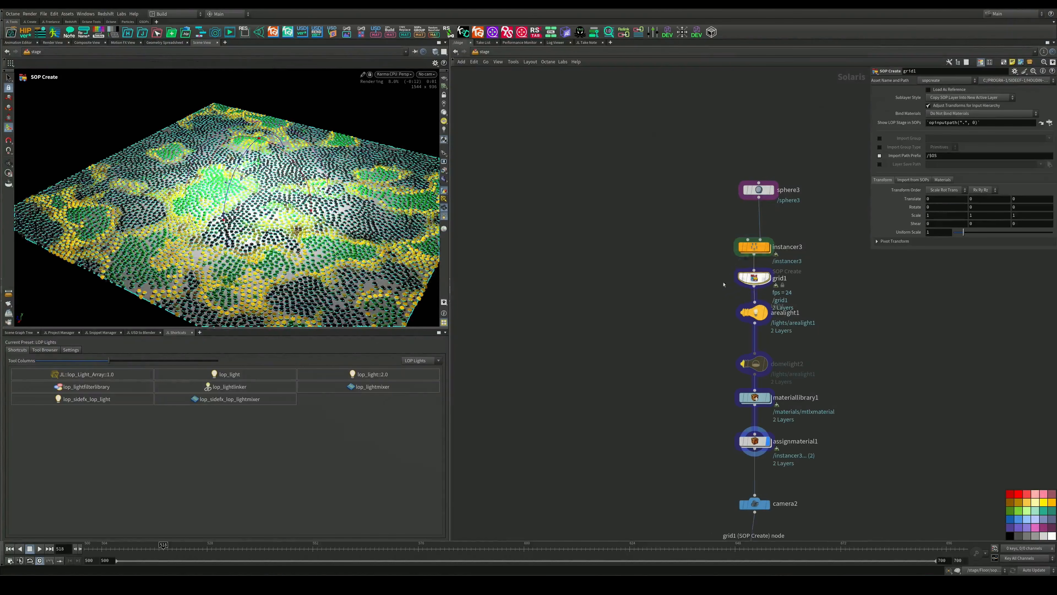
{"action": "left_click_drag", "start_coordinate": [258, 159], "coordinate": [258, 164]}
{"action": "middle_click_drag", "start_coordinate": [567, 300], "coordinate": [526, 217]}
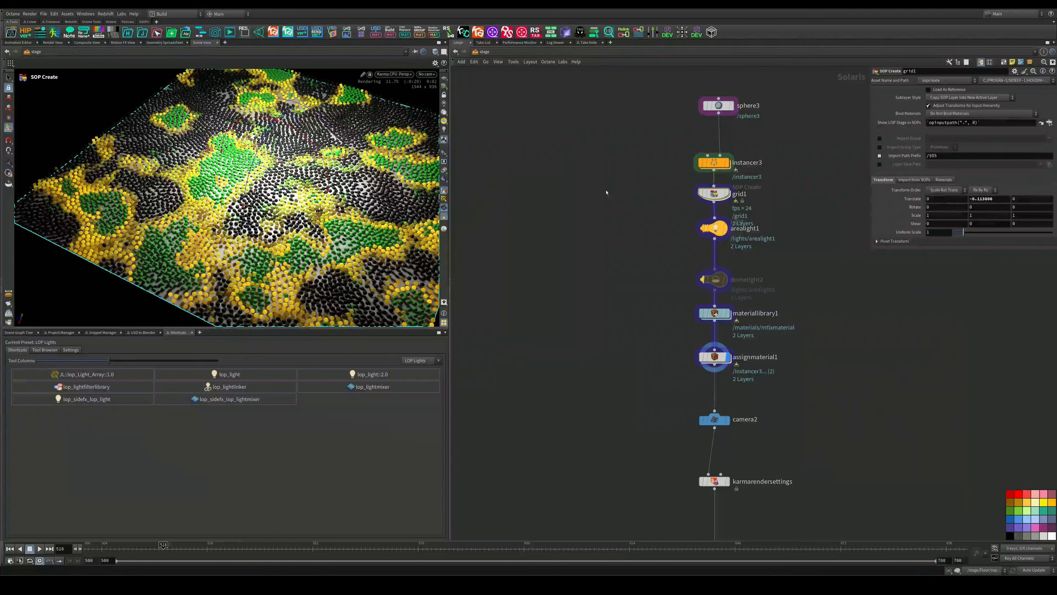
{"action": "left_click_drag", "start_coordinate": [376, 241], "coordinate": [421, 246], "text": "alt"}
{"action": "mouse_move", "coordinate": [240, 225]}
{"action": "left_mouse_down", "text": "alt"}
{"action": "mouse_move", "coordinate": [234, 240]}
{"action": "mouse_move", "coordinate": [241, 234]}
{"action": "mouse_move", "coordinate": [247, 250]}
{"action": "mouse_move", "coordinate": [248, 237]}
{"action": "left_mouse_up", "text": "alt"}
Open the SolverPackCrypto_v003.hip scene and render the viewport with Karma CPU, starting from the camera1 view
{"action": "key", "text": "Return"}
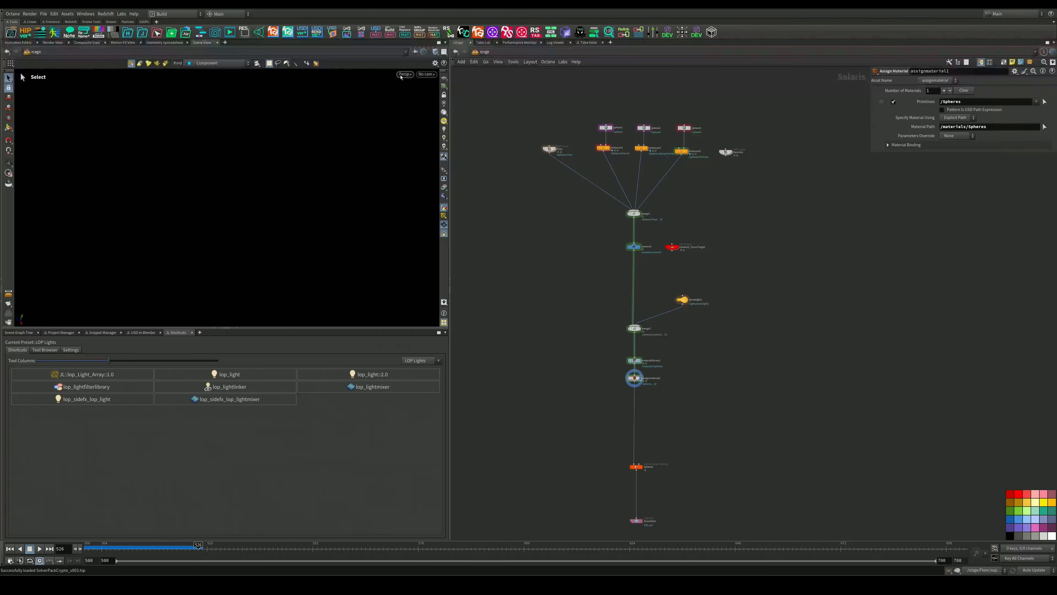
{"action": "left_click", "coordinate": [405, 74]}
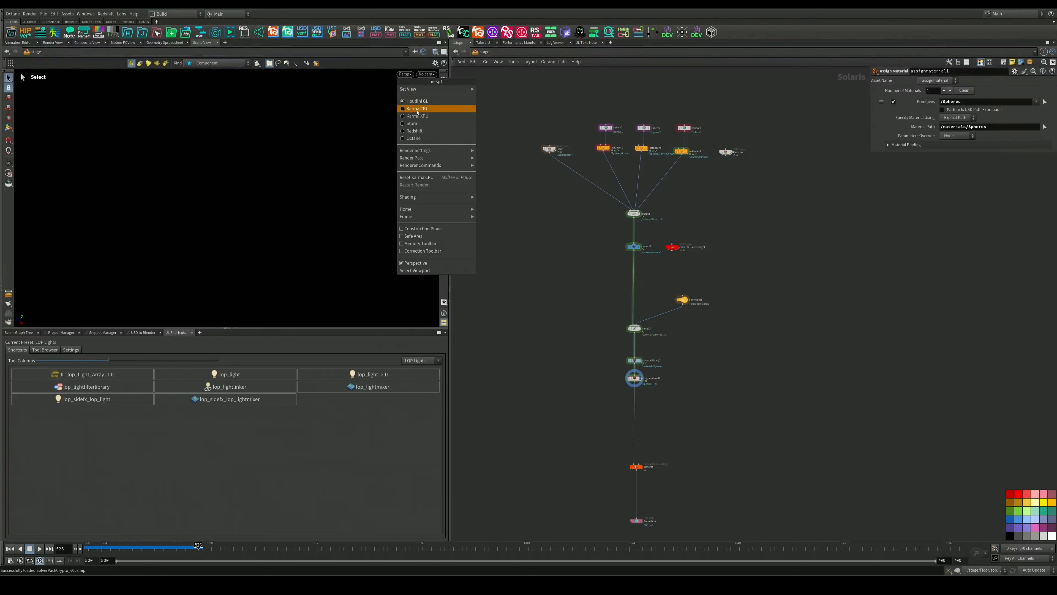
{"action": "left_click", "coordinate": [417, 109]}
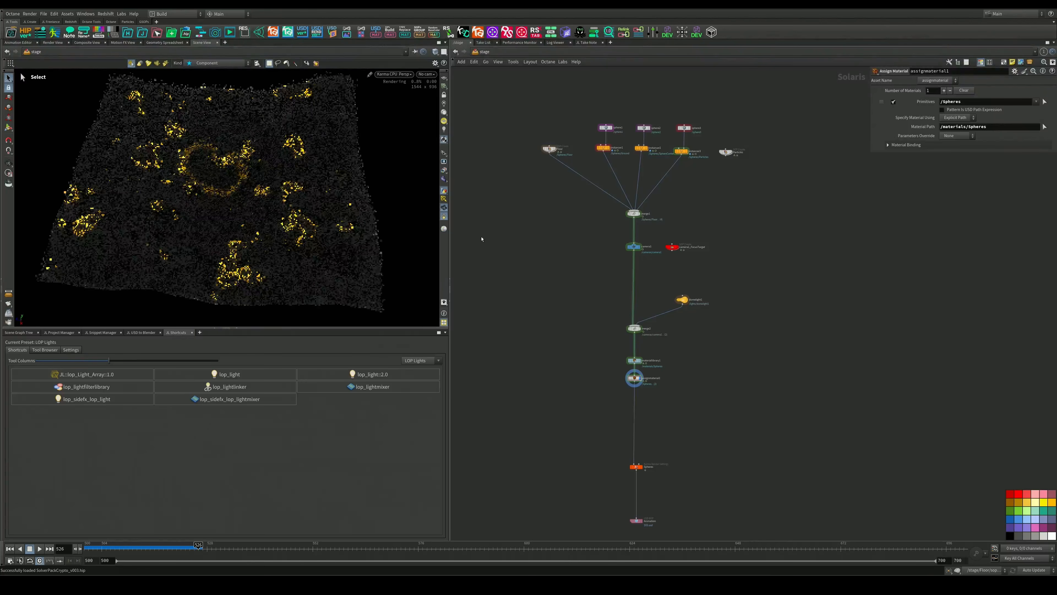
{"action": "left_click", "coordinate": [426, 73]}
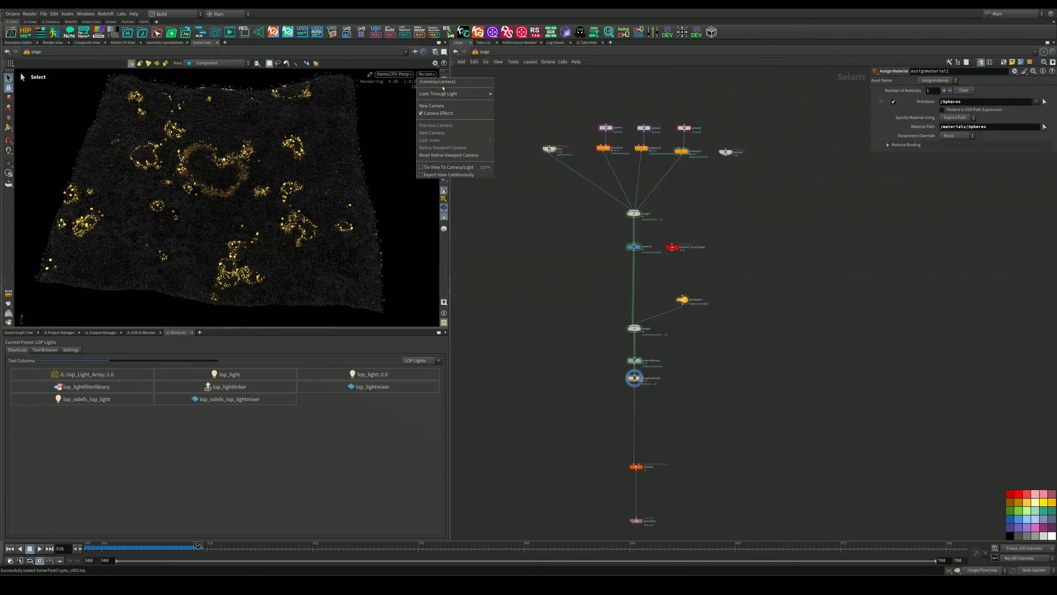
{"action": "left_click", "coordinate": [443, 85]}
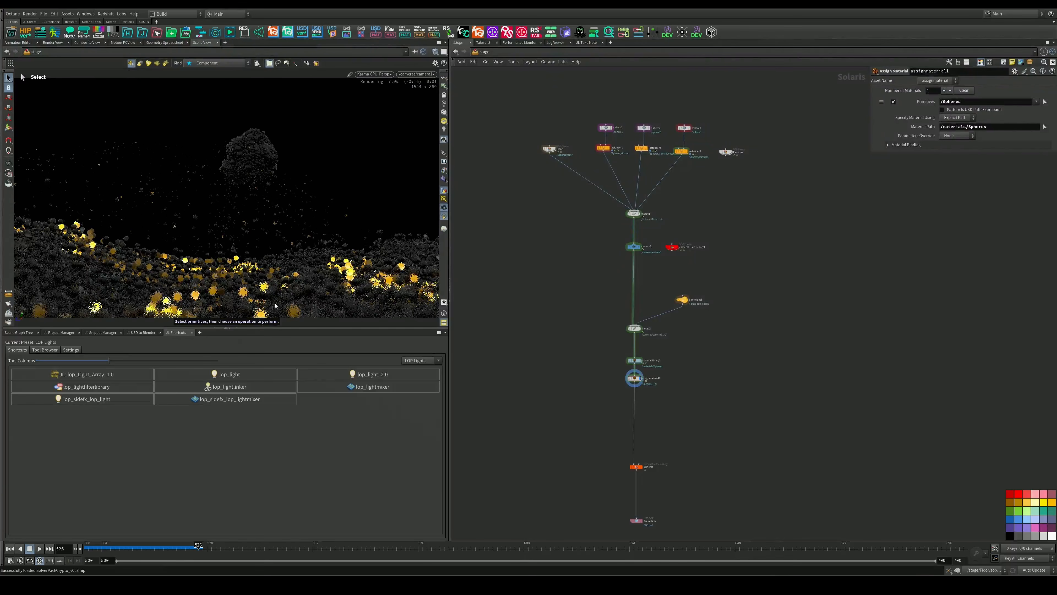
{"action": "left_click_drag", "start_coordinate": [240, 242], "coordinate": [196, 222], "text": "alt"}
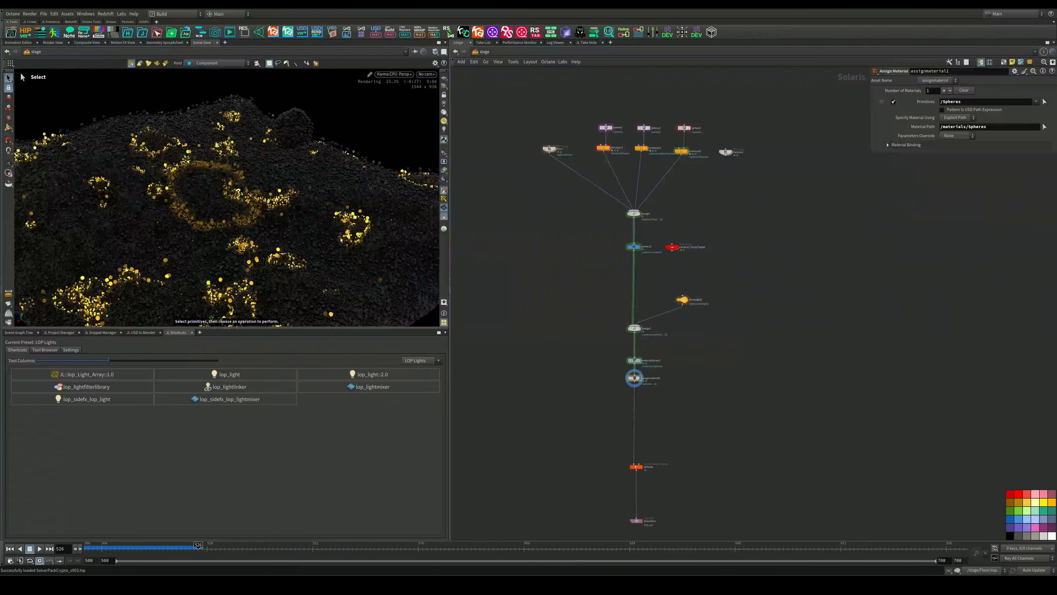
{"action": "mouse_move", "coordinate": [368, 220]}
{"action": "left_mouse_down", "text": "alt"}
{"action": "mouse_move", "coordinate": [319, 222]}
{"action": "mouse_move", "coordinate": [375, 221]}
{"action": "left_mouse_up", "text": "alt"}
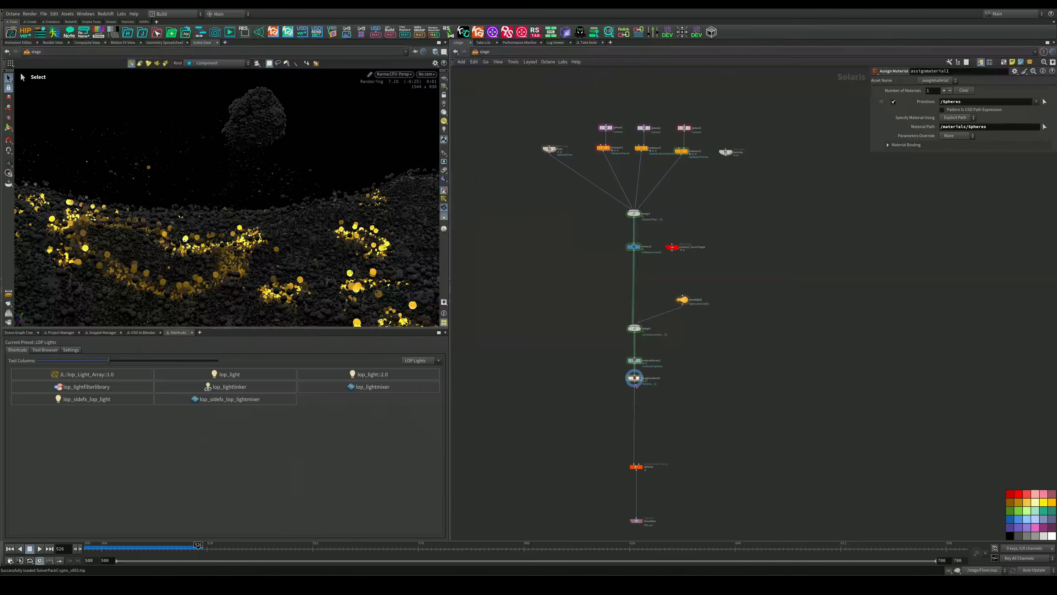
Display the stage from the Spheres Karma Render Settings node and show its CryptoId render output in the viewport
{"action": "scroll", "coordinate": [636, 386], "scroll_direction": "up", "scroll_amount": 5}
{"action": "left_click", "coordinate": [633, 415]}
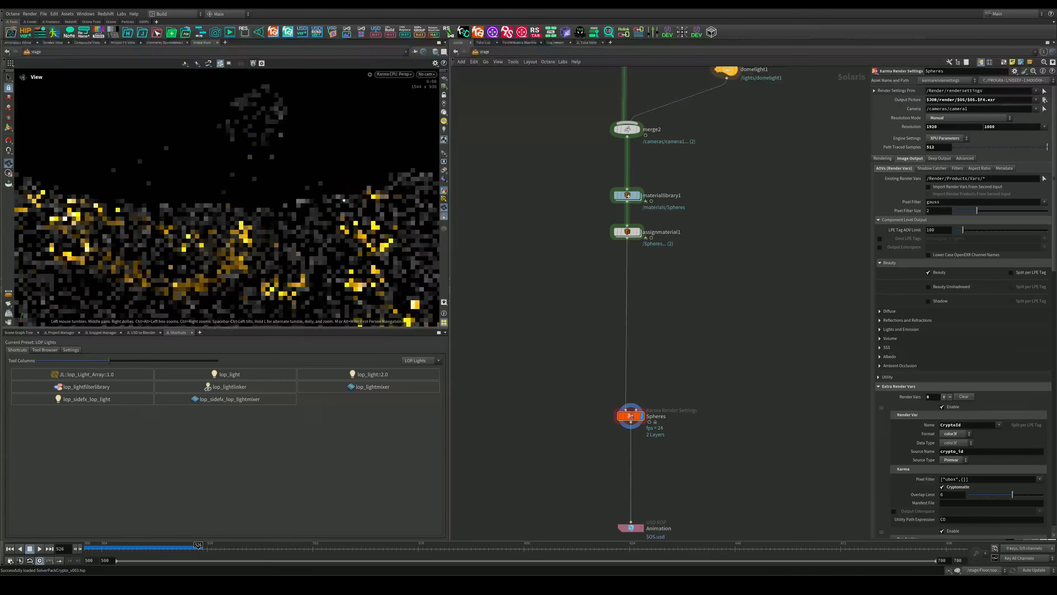
{"action": "left_click", "coordinate": [445, 172]}
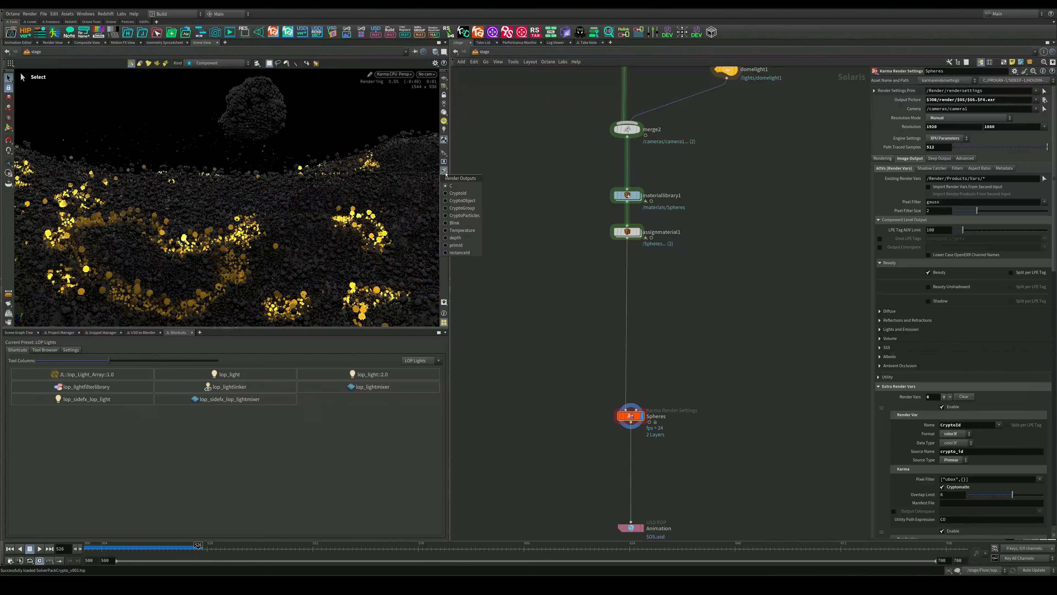
{"action": "left_click", "coordinate": [456, 194]}
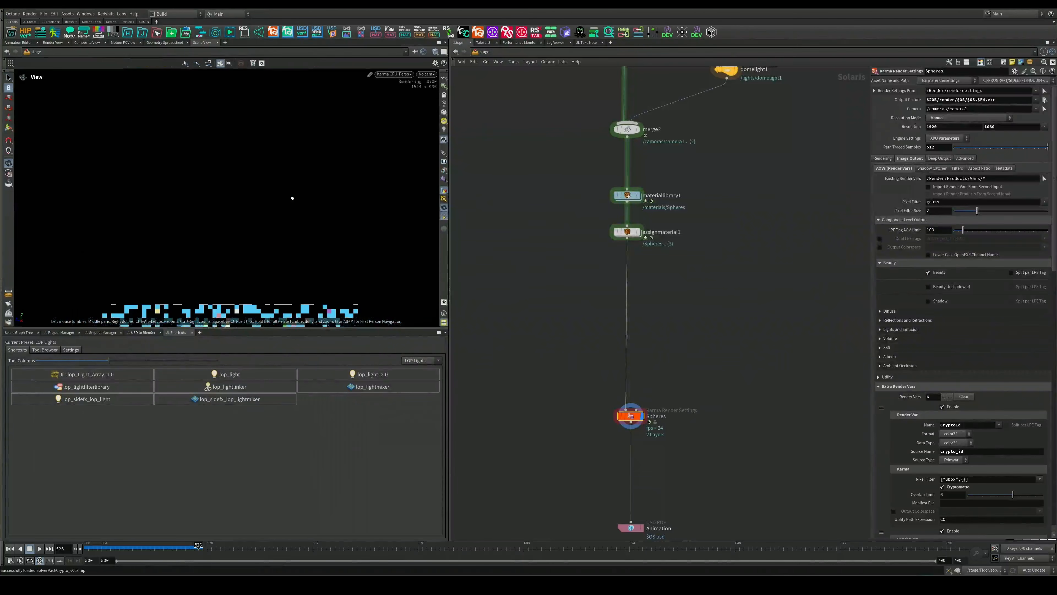
Set the display flag on the numeric_id wrangle inside instancer1 and return to the stage to render the per-point IDs
{"action": "middle_click_drag", "start_coordinate": [525, 173], "coordinate": [526, 356]}
{"action": "scroll", "coordinate": [534, 314], "scroll_direction": "down", "scroll_amount": 3}
{"action": "middle_click_drag", "start_coordinate": [550, 253], "coordinate": [543, 413]}
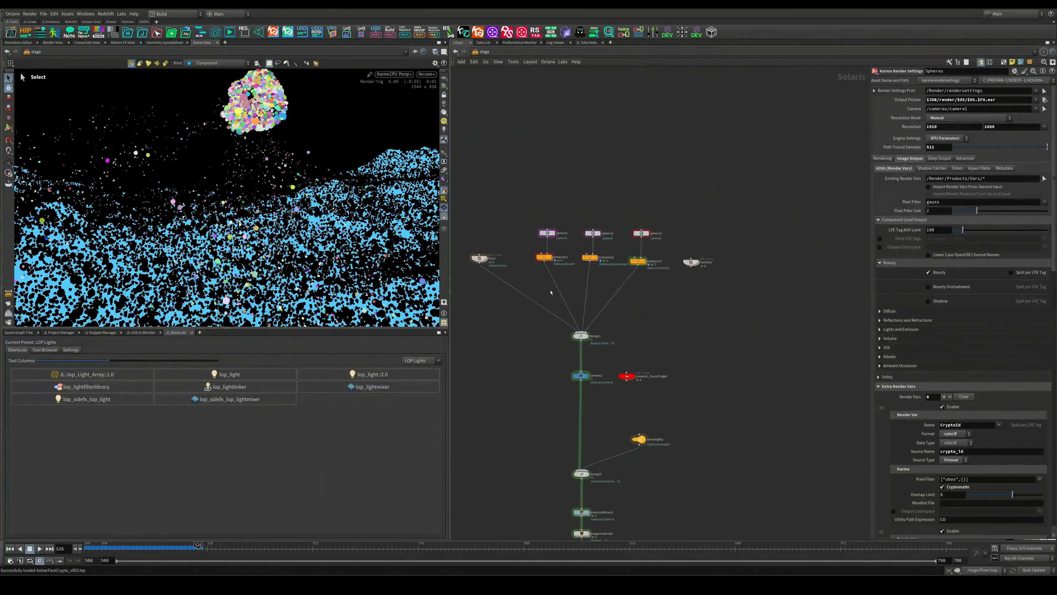
{"action": "scroll", "coordinate": [552, 272], "scroll_direction": "up", "scroll_amount": 5}
{"action": "double_click", "coordinate": [538, 239]}
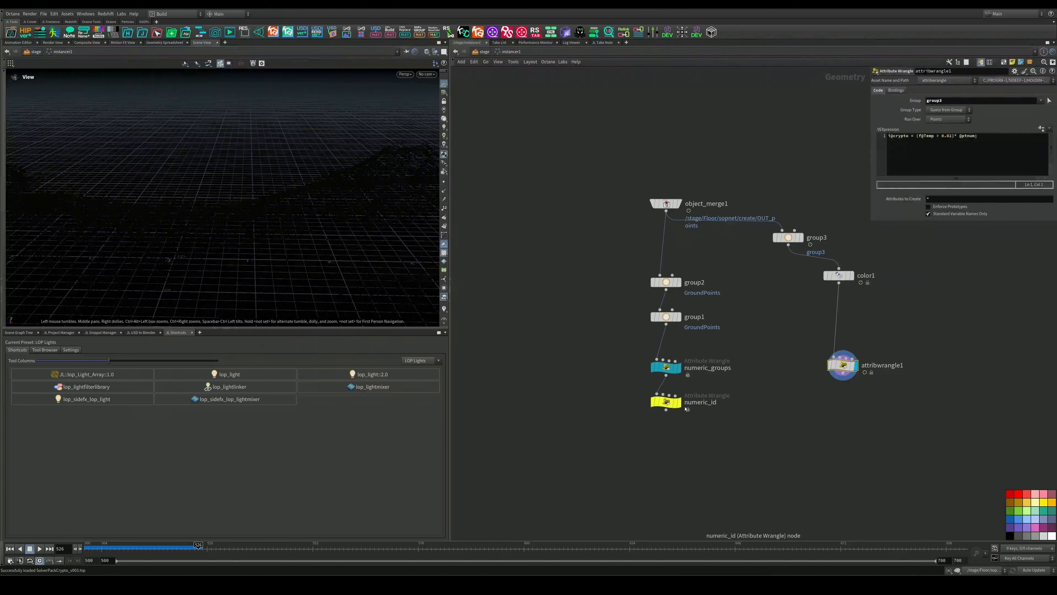
{"action": "left_click_drag", "start_coordinate": [643, 382], "coordinate": [644, 381]}
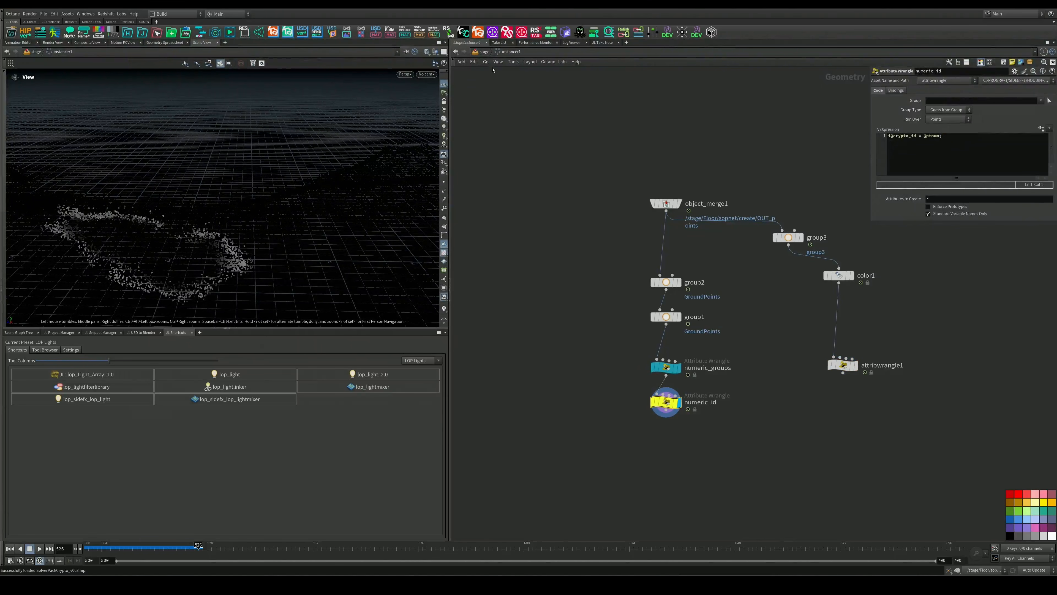
{"action": "left_click", "coordinate": [484, 52]}
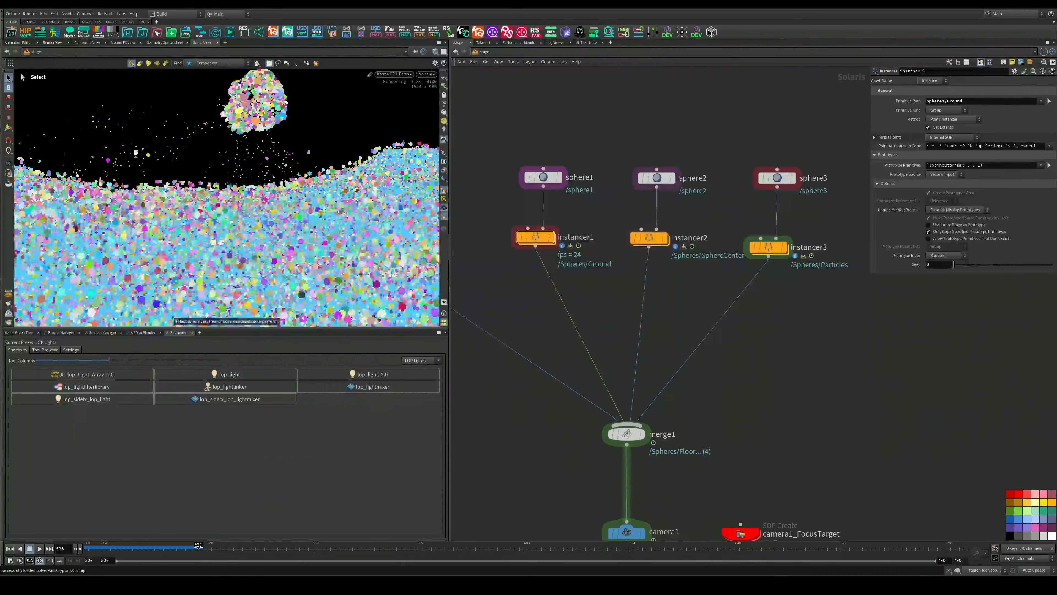
{"action": "right_click_drag", "start_coordinate": [247, 200], "coordinate": [221, 219], "text": "alt"}
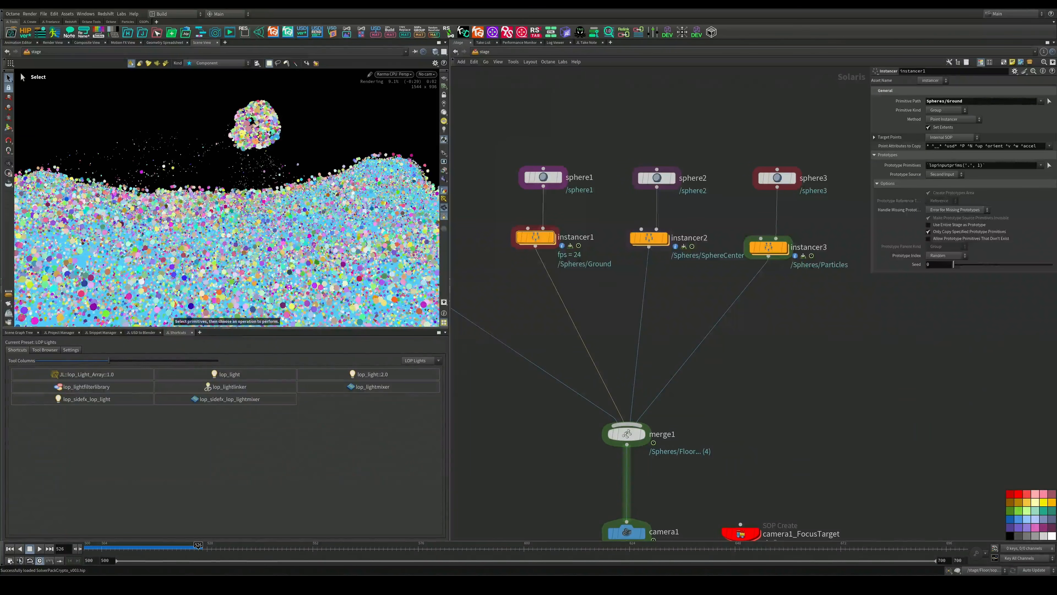
Examine the crypto_id expression of the Crypto_id_floor wrangle inside the Floor SOP Create, and return to the stage
{"action": "middle_click_drag", "start_coordinate": [463, 293], "coordinate": [701, 312]}
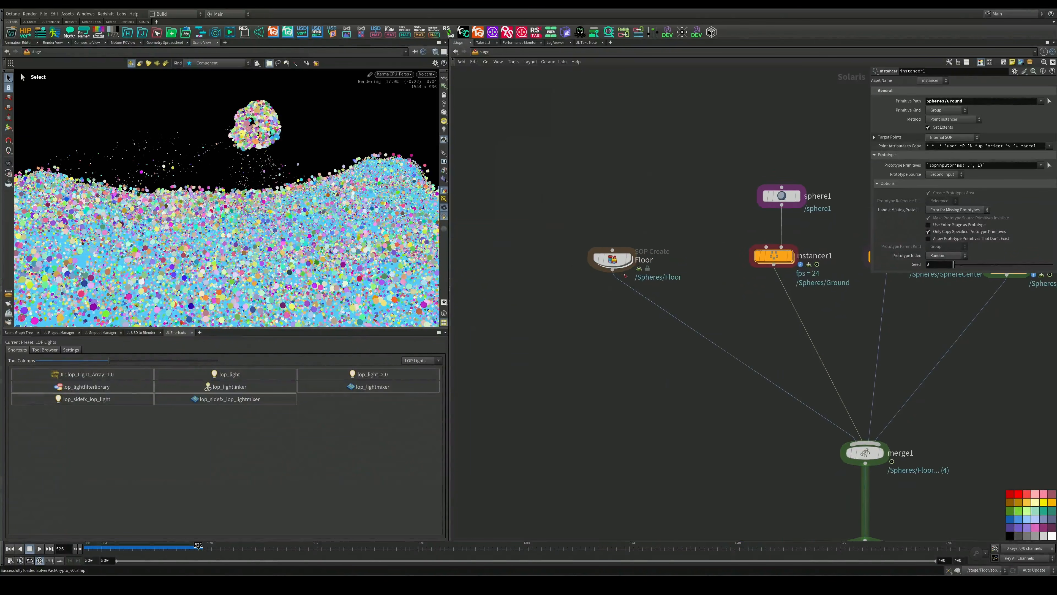
{"action": "double_click", "coordinate": [618, 262]}
{"action": "scroll", "coordinate": [802, 362], "scroll_direction": "up", "scroll_amount": 5}
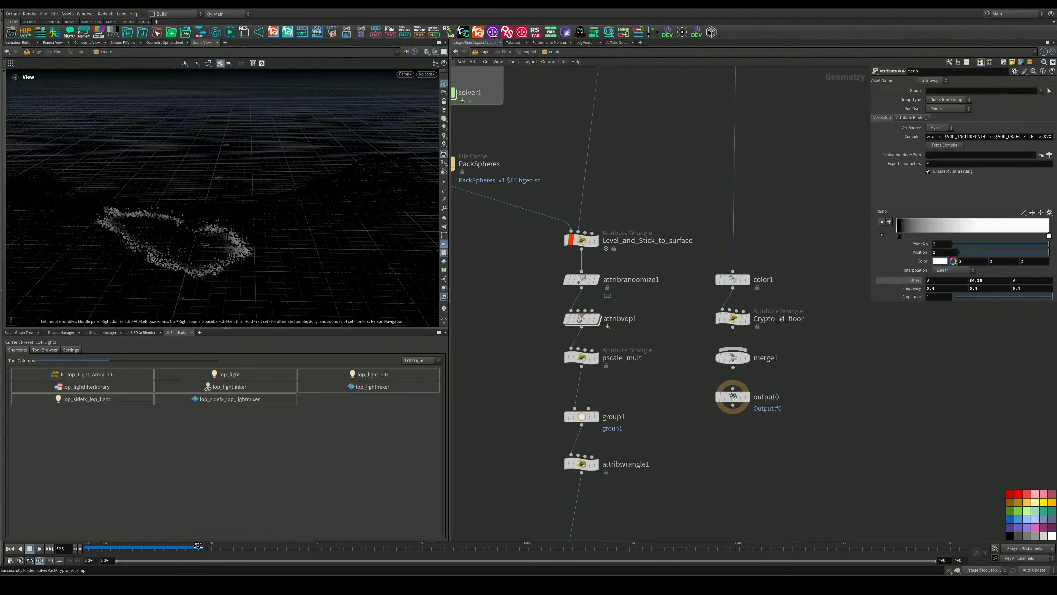
{"action": "left_click", "coordinate": [734, 320]}
{"action": "middle_click_drag", "start_coordinate": [786, 329], "coordinate": [715, 331]}
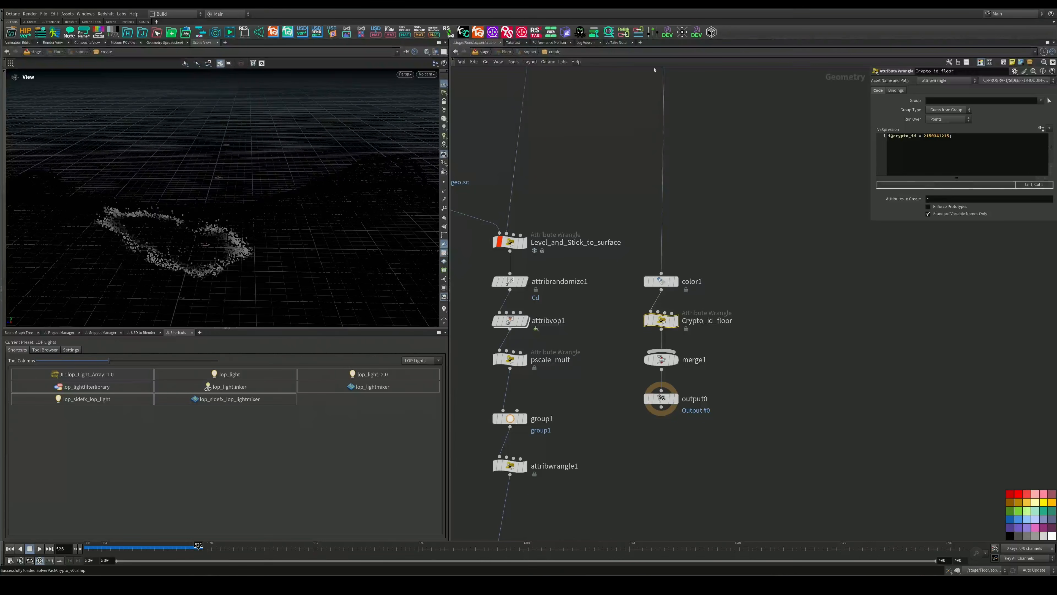
{"action": "left_click", "coordinate": [483, 51]}
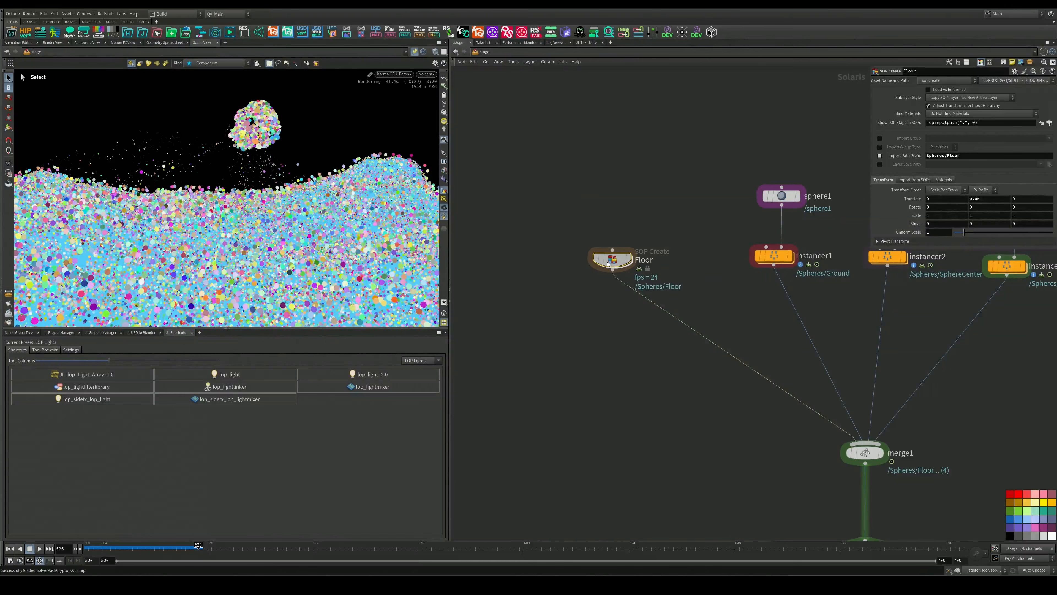
Bypass the Crypto_id_floor wrangle inside Floor to compare the render, re-enable it, and return to the stage
{"action": "double_click", "coordinate": [612, 258]}
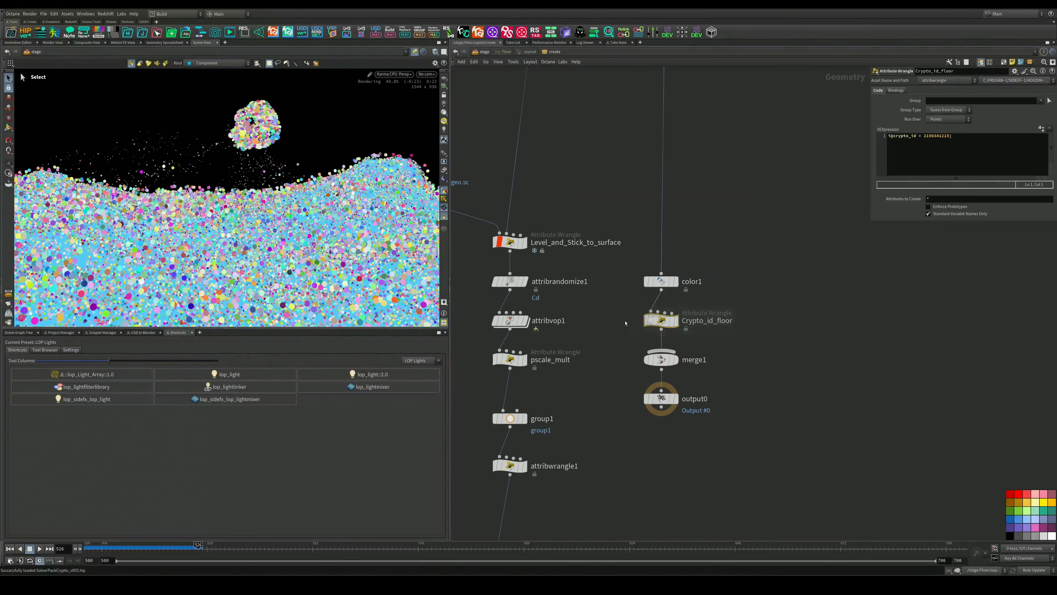
{"action": "left_click", "coordinate": [647, 320]}
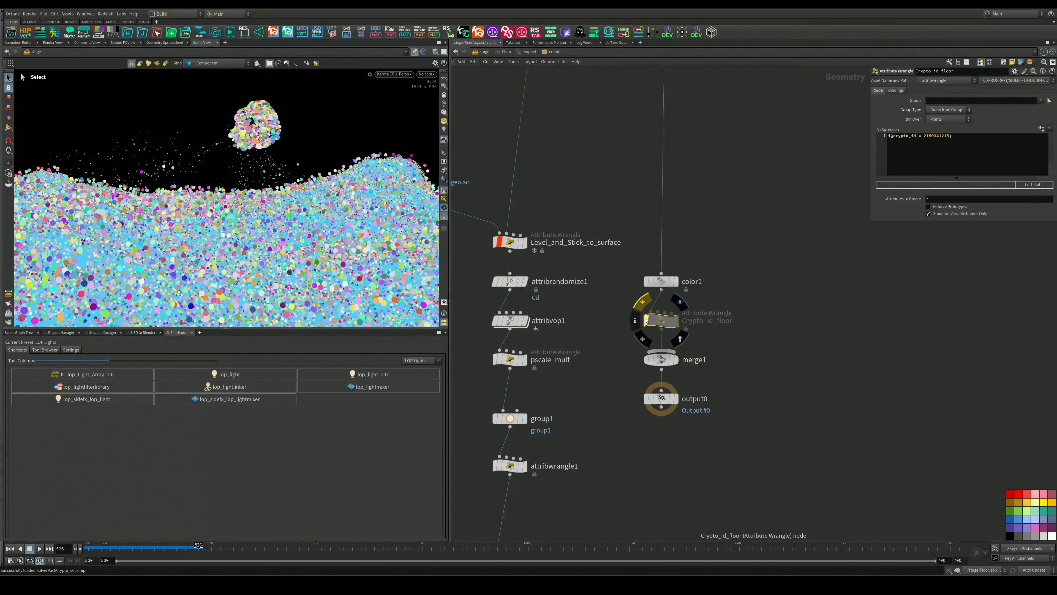
{"action": "left_click", "coordinate": [647, 320]}
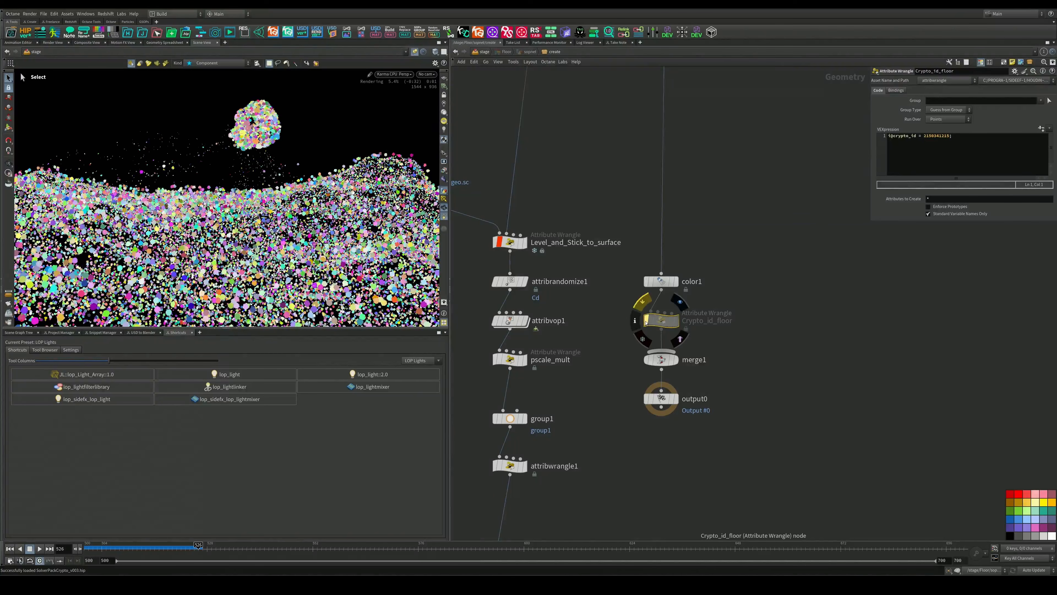
{"action": "left_click", "coordinate": [483, 52]}
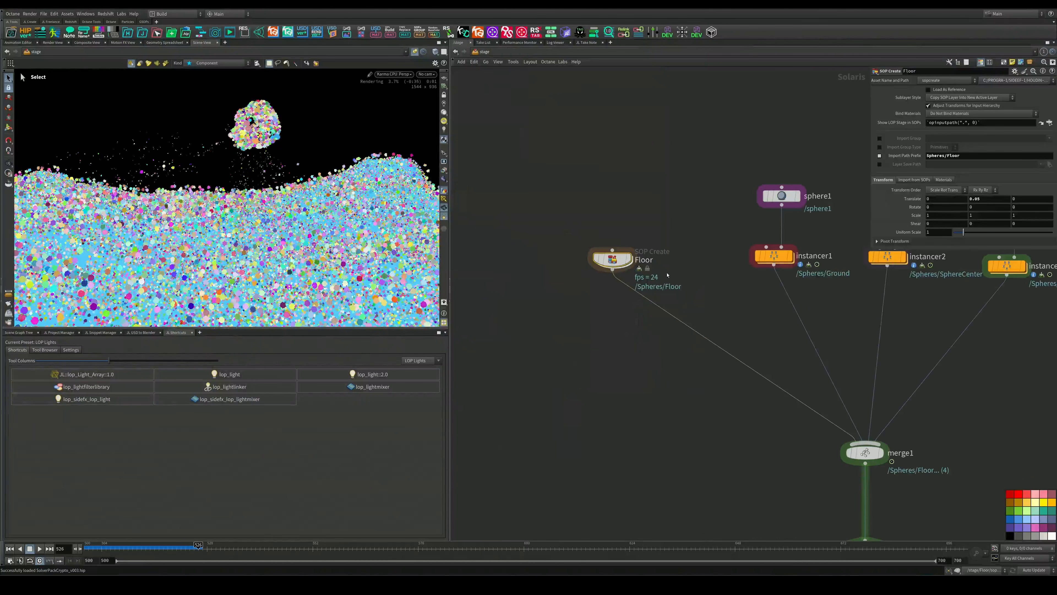
Compare the CryptoObject and CryptoGroup render outputs in the viewport, viewing the group IDs from another angle
{"action": "middle_click_drag", "start_coordinate": [730, 300], "coordinate": [604, 259]}
{"action": "scroll", "coordinate": [604, 259], "scroll_direction": "down", "scroll_amount": 2}
{"action": "scroll", "coordinate": [649, 285], "scroll_direction": "down", "scroll_amount": 3}
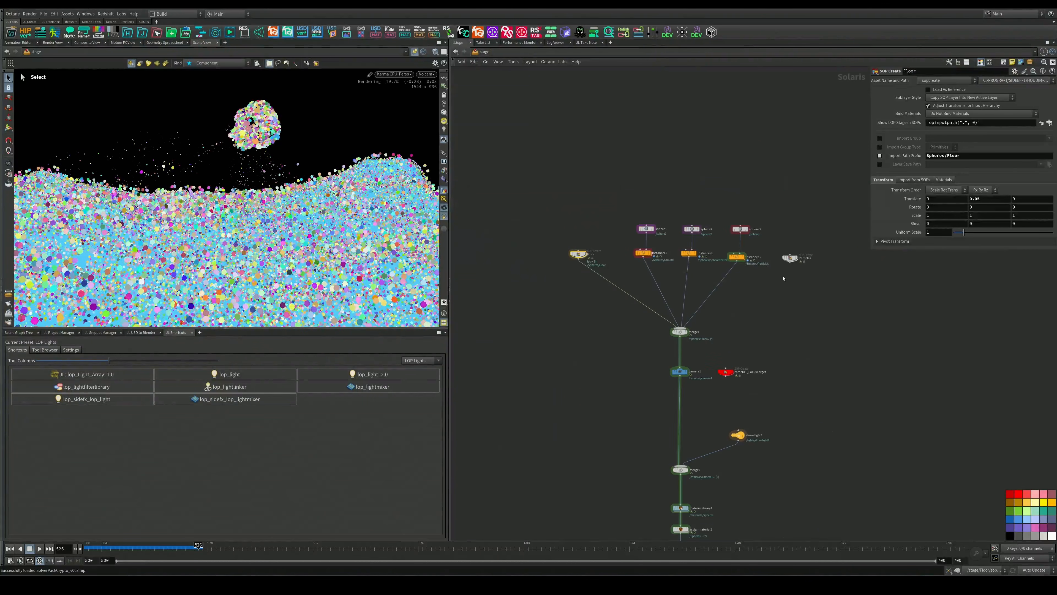
{"action": "scroll", "coordinate": [783, 278], "scroll_direction": "up", "scroll_amount": 3}
{"action": "middle_click_drag", "start_coordinate": [628, 288], "coordinate": [705, 293]}
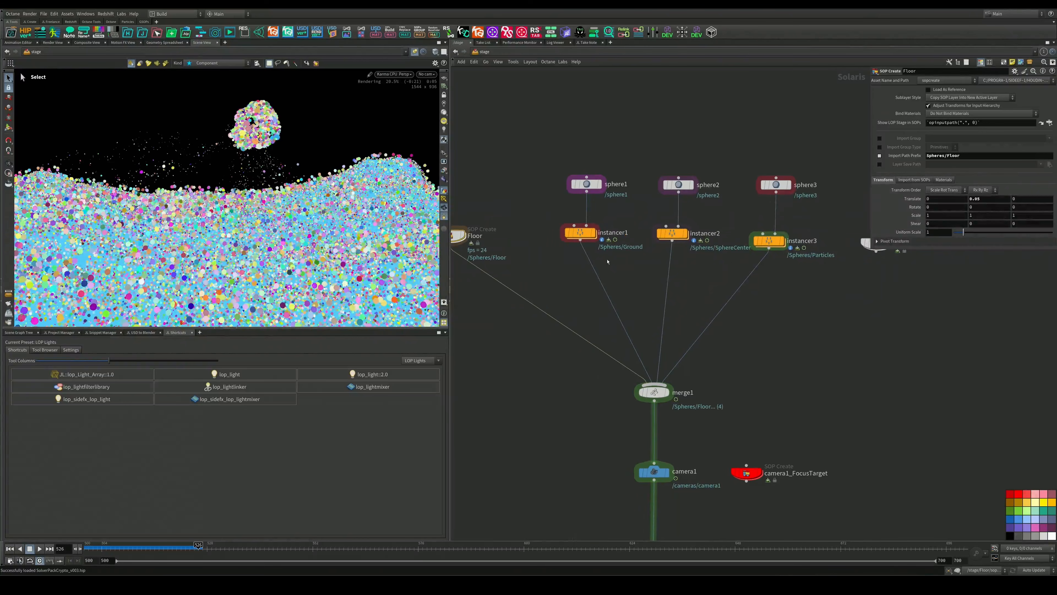
{"action": "middle_click_drag", "start_coordinate": [770, 398], "coordinate": [762, 346]}
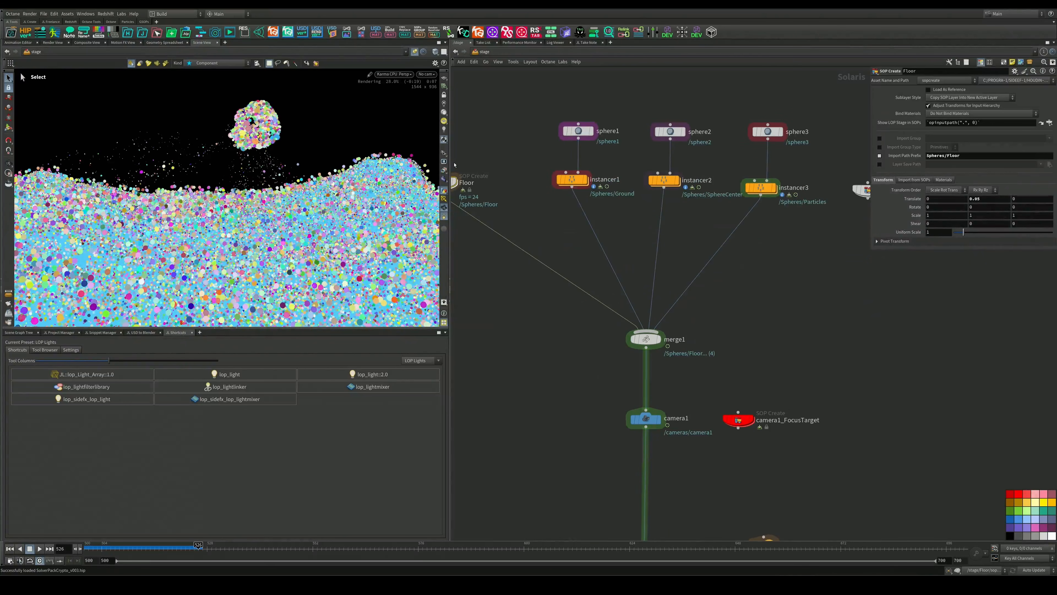
{"action": "left_click", "coordinate": [444, 170]}
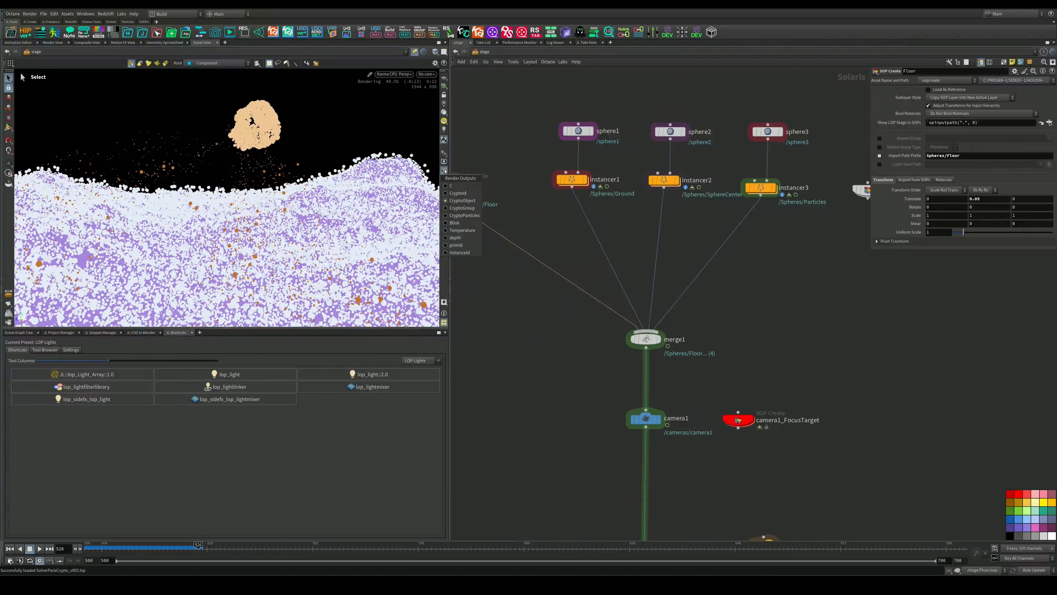
{"action": "left_click", "coordinate": [452, 209]}
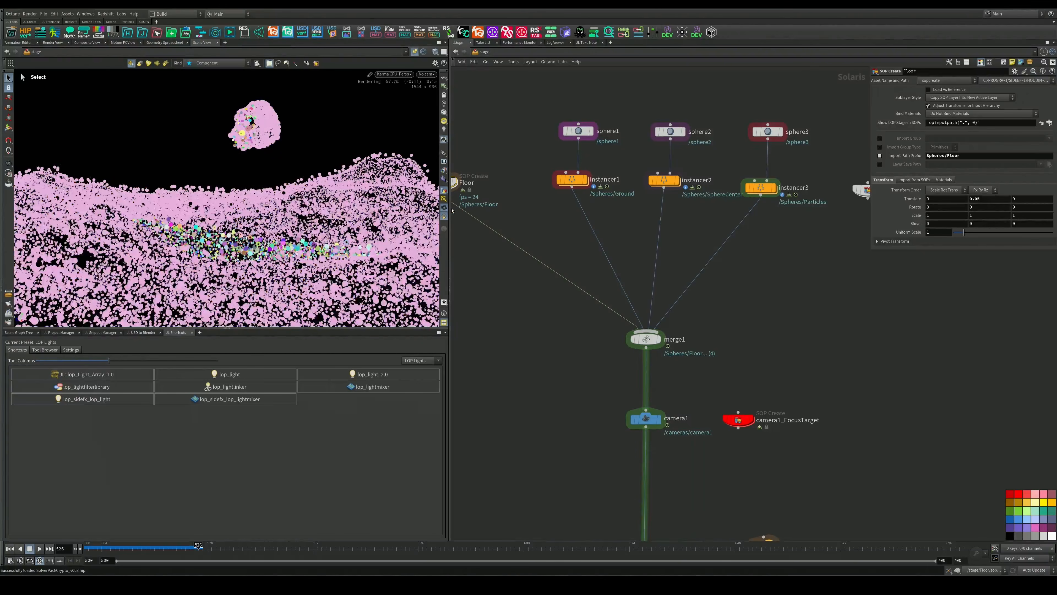
{"action": "key", "text": "Escape"}
{"action": "key", "text": "s"}
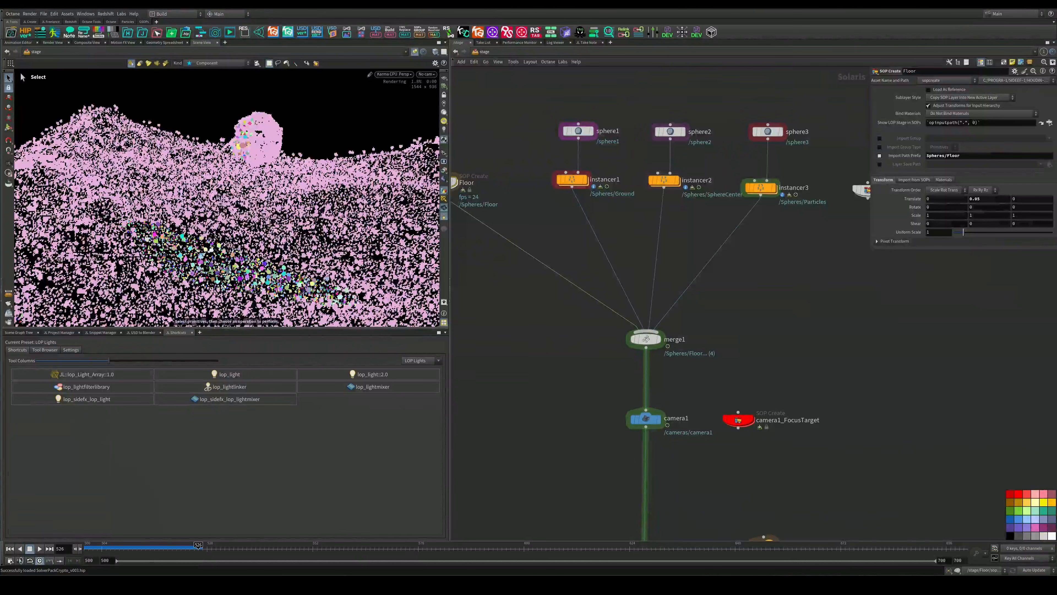
{"action": "left_click_drag", "start_coordinate": [255, 142], "coordinate": [261, 126], "text": "alt"}
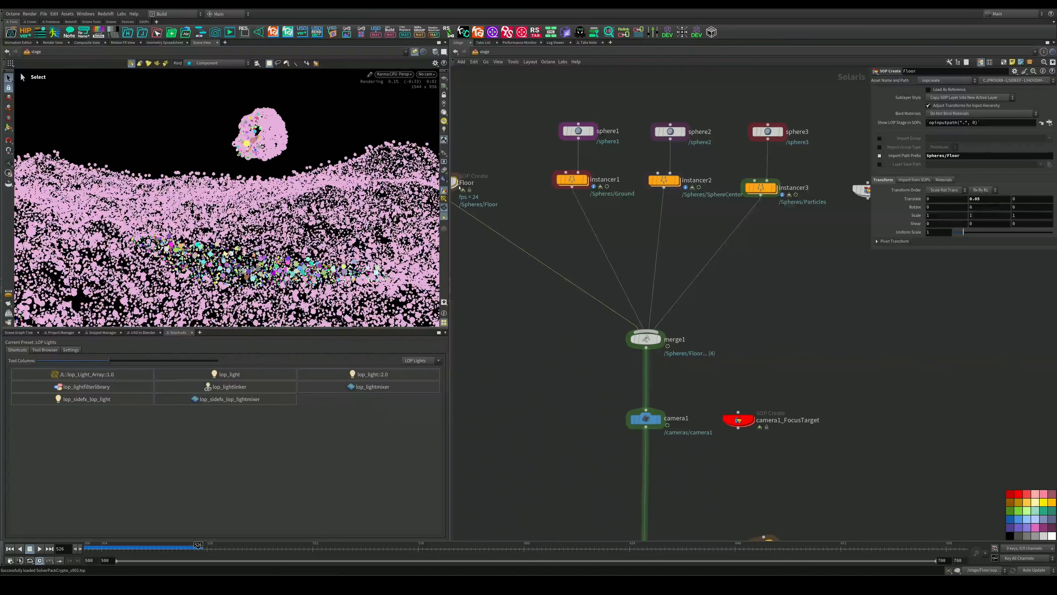
Show the CryptoParticles render output in the viewport and view the flying particles from another angle
{"action": "left_click", "coordinate": [444, 171]}
{"action": "left_click", "coordinate": [462, 215]}
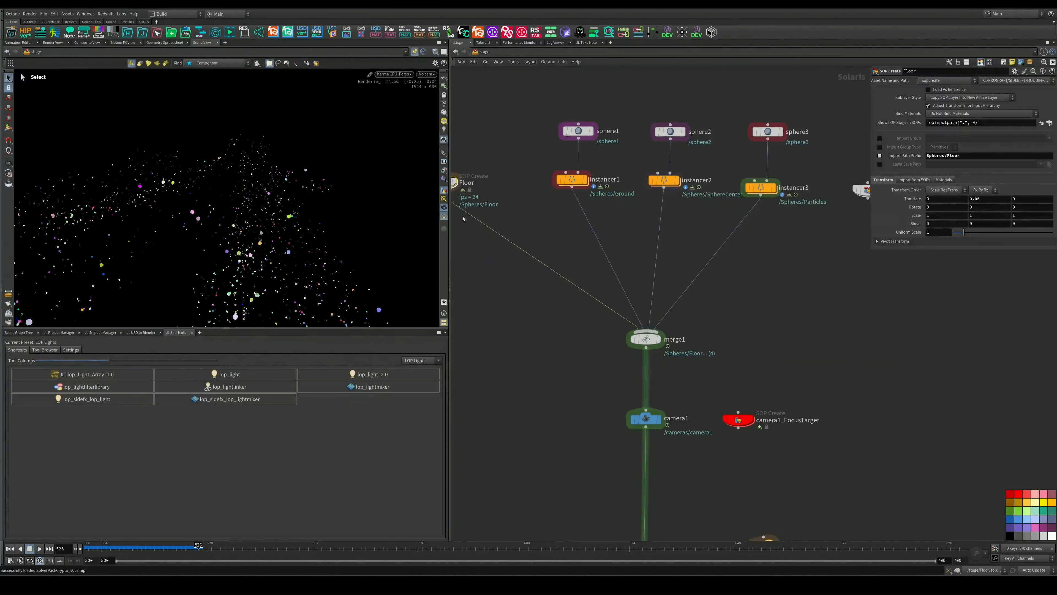
{"action": "key", "text": "Escape"}
{"action": "left_click_drag", "start_coordinate": [211, 202], "coordinate": [245, 221], "text": "alt"}
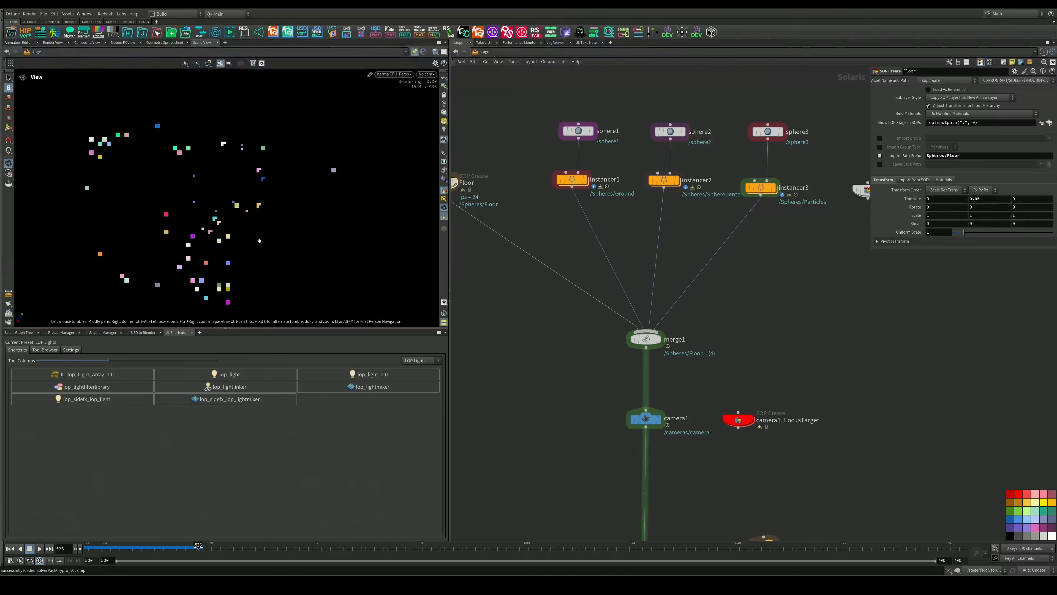
Switch the viewport to the Blink render output and examine the blinking spheres
{"action": "left_click", "coordinate": [445, 166]}
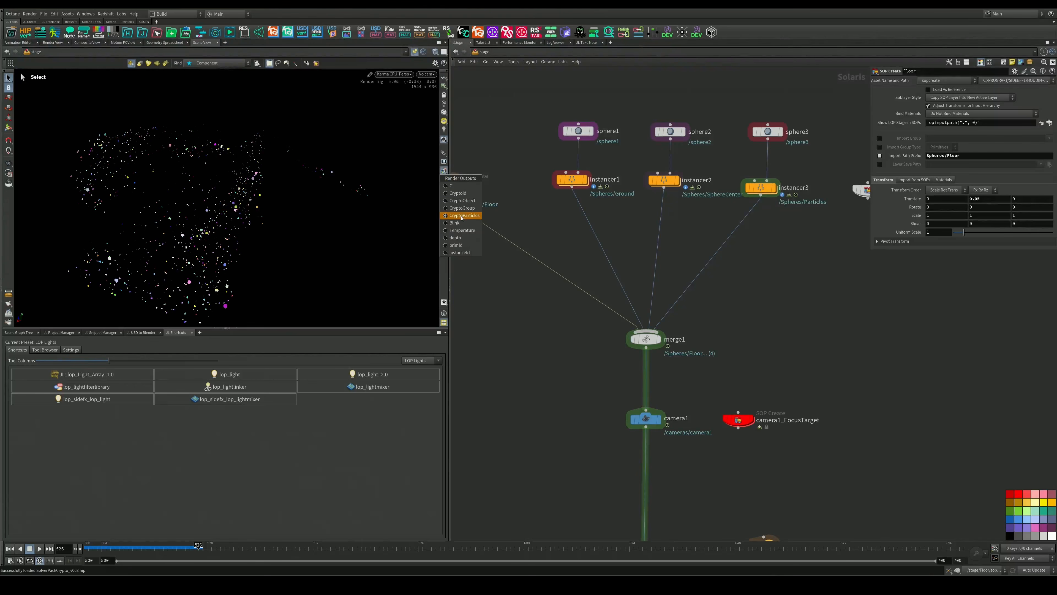
{"action": "left_click", "coordinate": [449, 218]}
{"action": "key", "text": "Escape"}
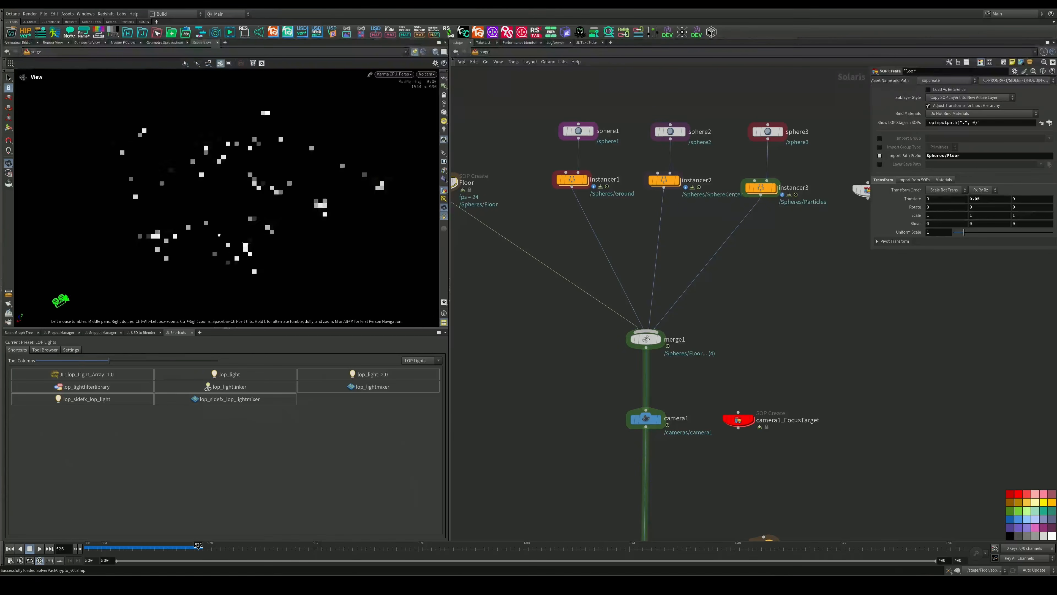
{"action": "key", "text": "s"}
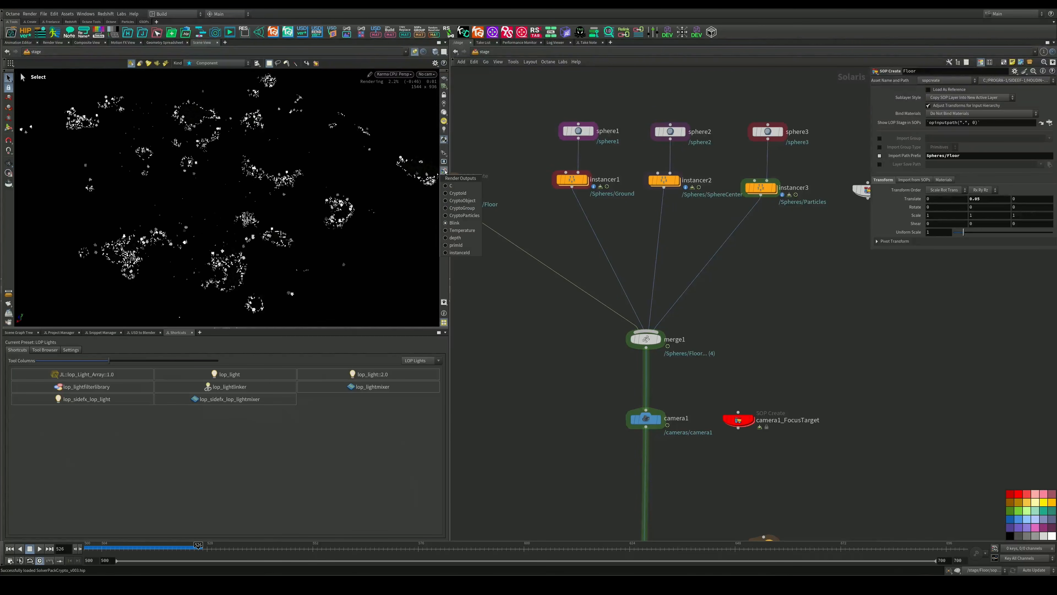
Show the Temperature render output and scrub the timeline back to frame 514 and forward to frame 525
{"action": "left_click", "coordinate": [444, 171]}
{"action": "left_click", "coordinate": [463, 231]}
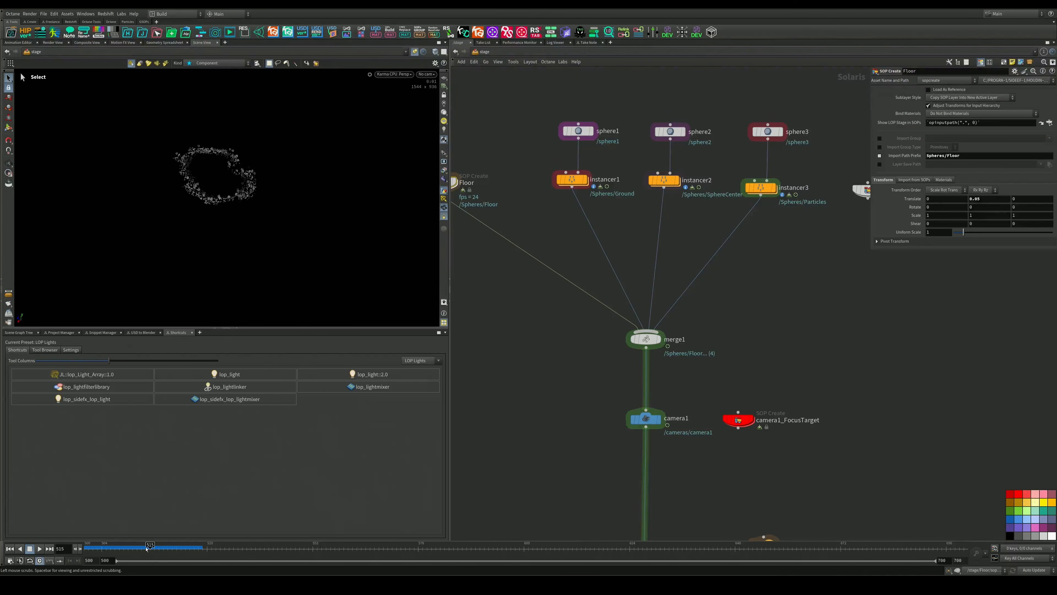
{"action": "left_click", "coordinate": [146, 549]}
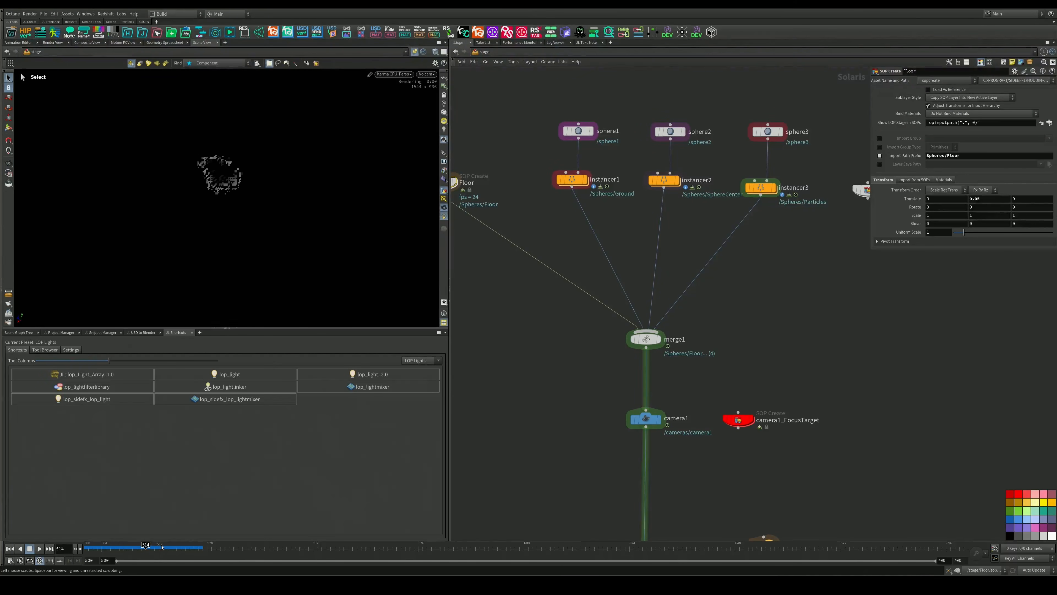
{"action": "left_click_drag", "start_coordinate": [182, 547], "coordinate": [194, 548]}
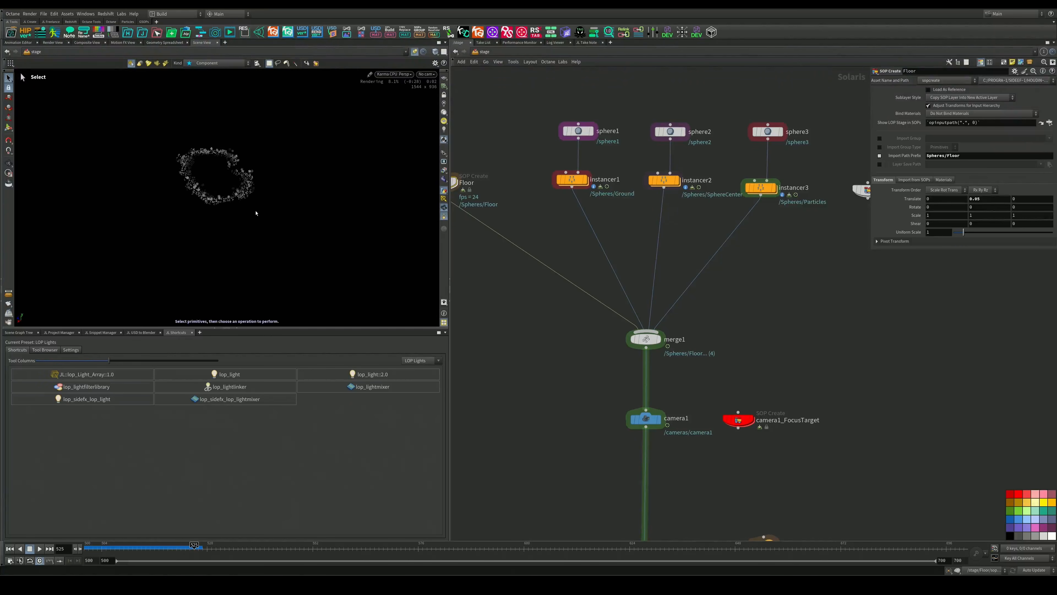
Switch the viewport back to the C render output and frame the glowing spheres from a low, close angle
{"action": "left_click", "coordinate": [444, 170]}
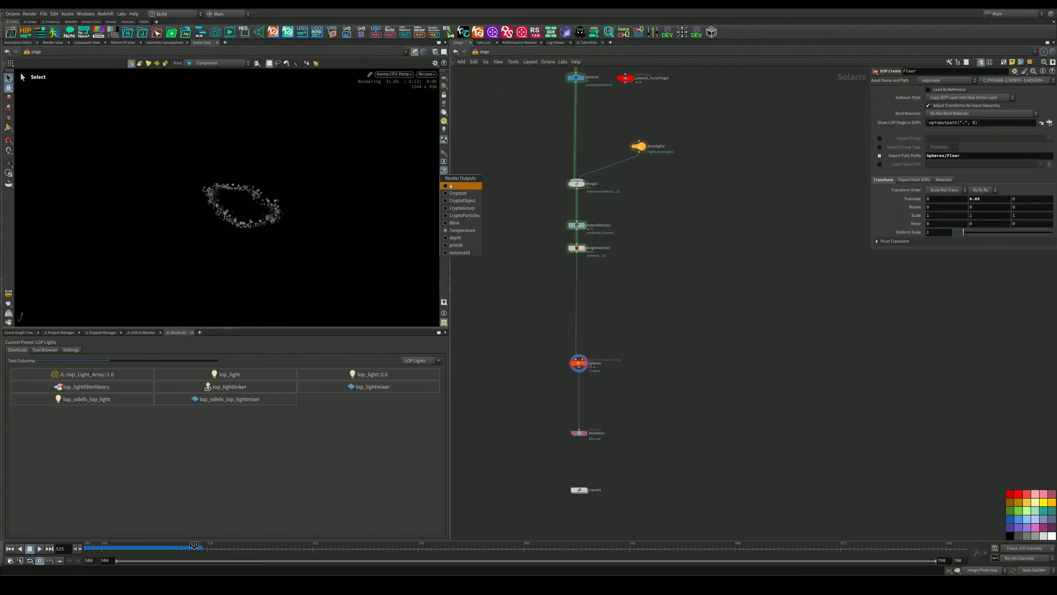
{"action": "left_click", "coordinate": [449, 186]}
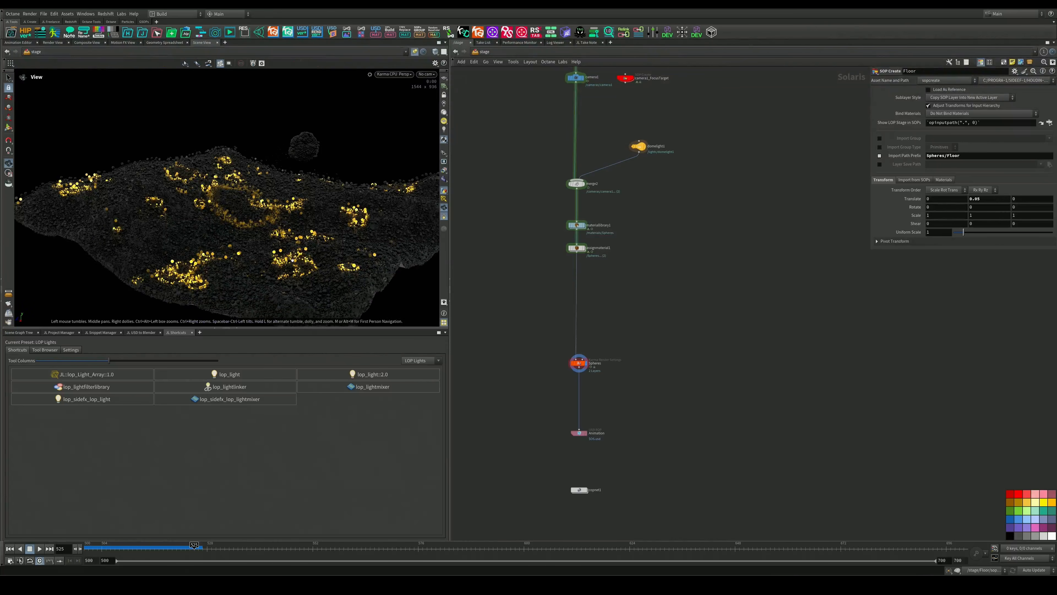
{"action": "left_click_drag", "start_coordinate": [187, 250], "coordinate": [223, 225], "text": "alt"}
{"action": "right_click_drag", "start_coordinate": [223, 225], "coordinate": [233, 233], "text": "alt"}
{"action": "middle_click_drag", "start_coordinate": [233, 233], "coordinate": [260, 227], "text": "alt"}
{"action": "left_click_drag", "start_coordinate": [260, 227], "coordinate": [259, 230], "text": "alt"}
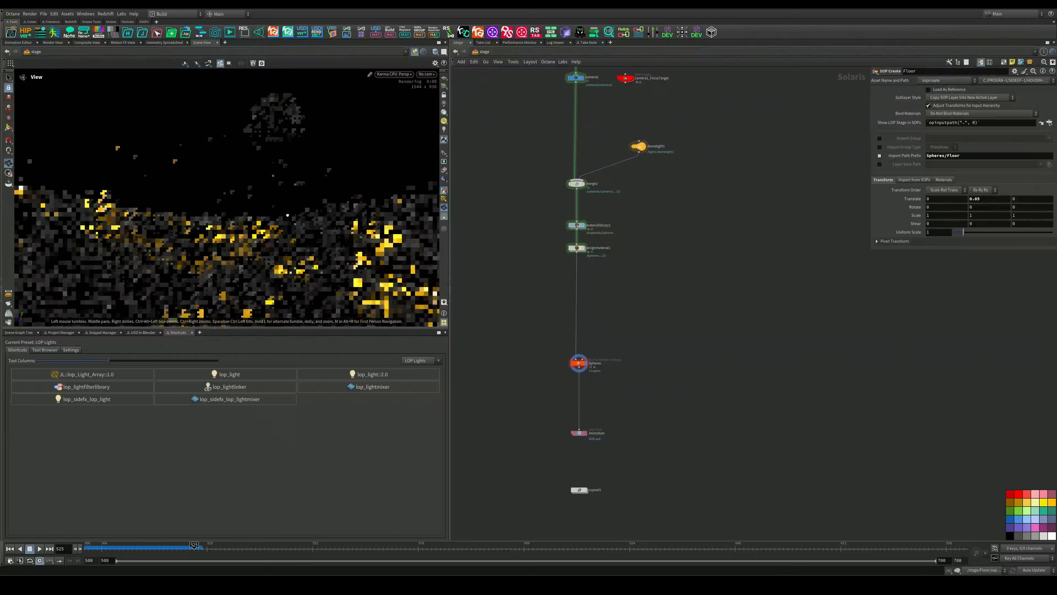